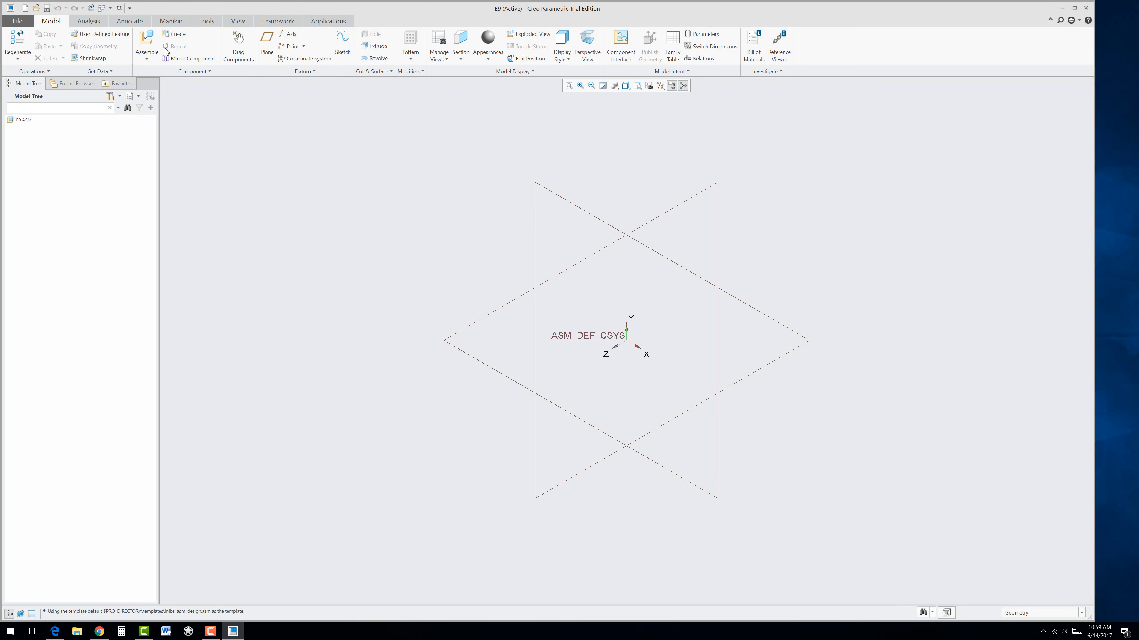
Create a solid part component named E9_FRONT, copied from the existing inlbs_part_solid.prt template, and place it with the Default constraint
{"action": "left_click", "coordinate": [180, 37]}
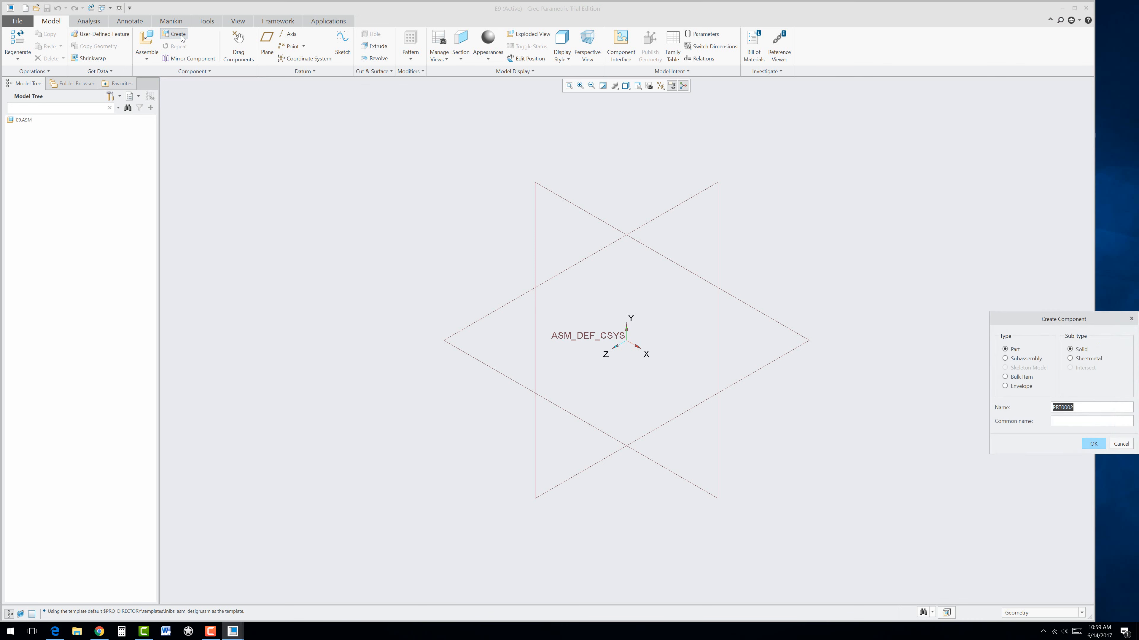
{"action": "left_click_drag", "start_coordinate": [1060, 319], "coordinate": [995, 304]}
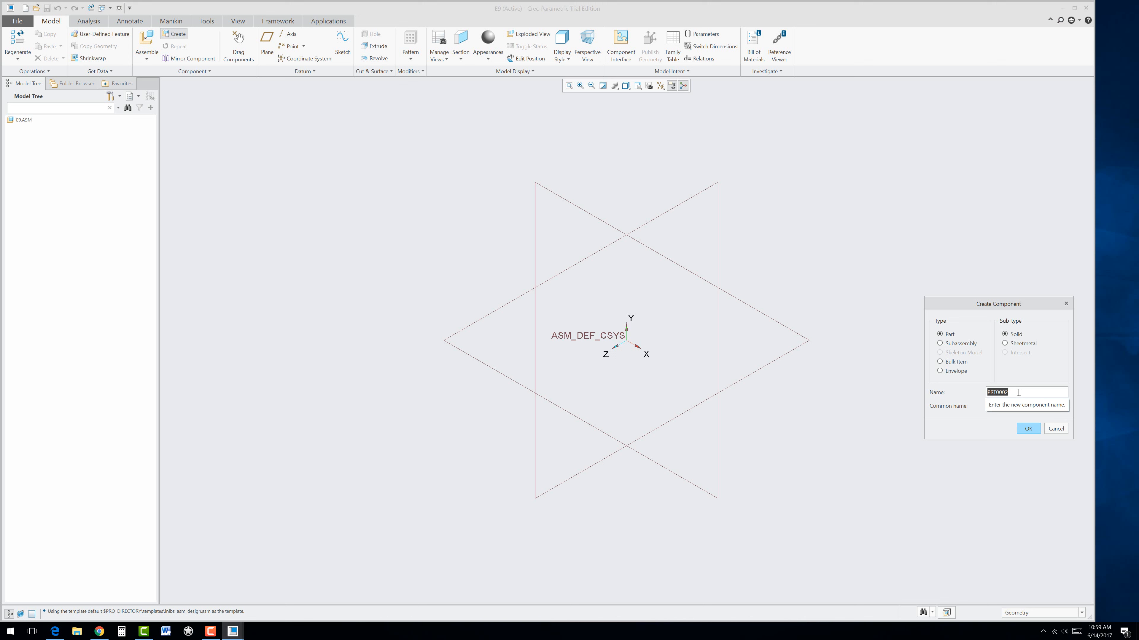
{"action": "type", "text": "E9_"}
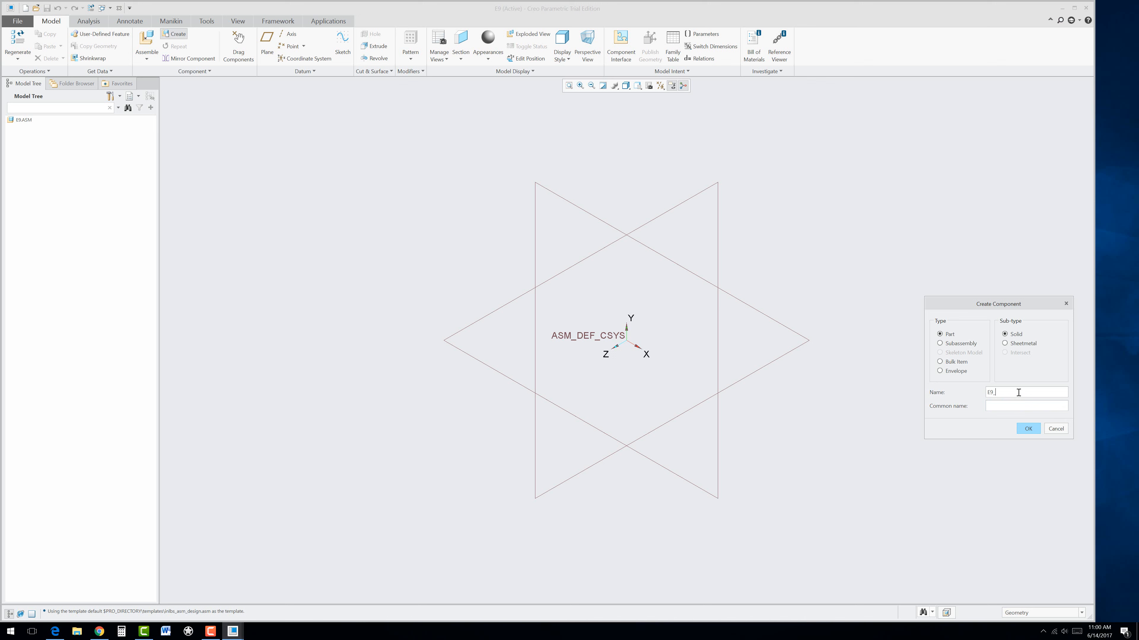
{"action": "type", "text": "FRONT"}
{"action": "left_click", "coordinate": [1028, 429]}
{"action": "left_click_drag", "start_coordinate": [1053, 319], "coordinate": [971, 305]}
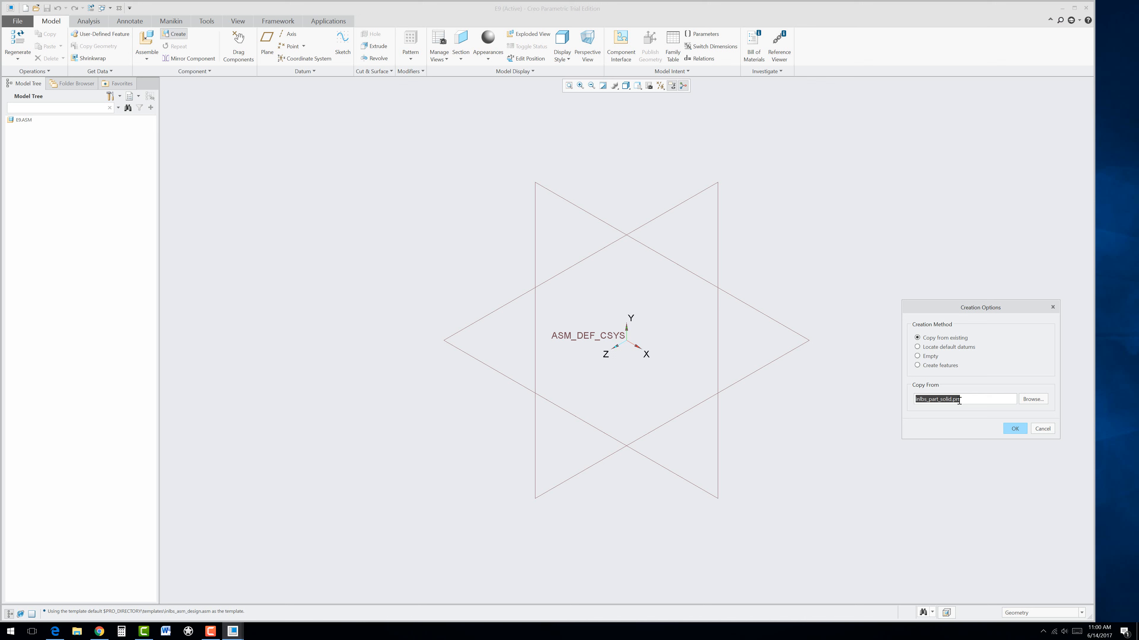
{"action": "left_click", "coordinate": [1015, 429]}
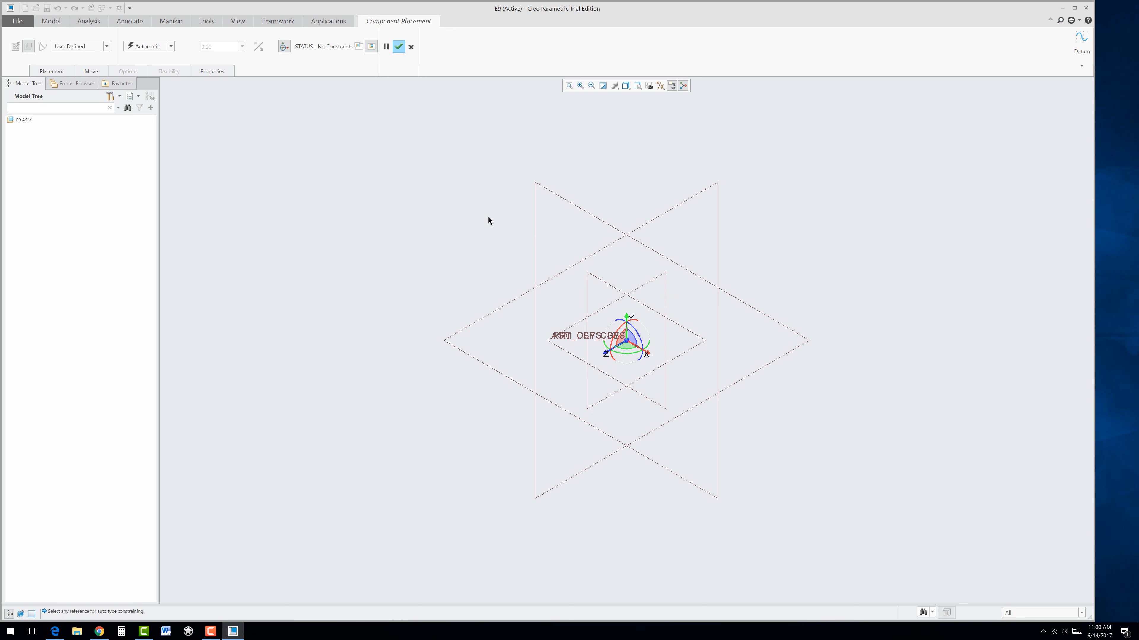
{"action": "left_click", "coordinate": [171, 47]}
{"action": "left_click", "coordinate": [152, 136]}
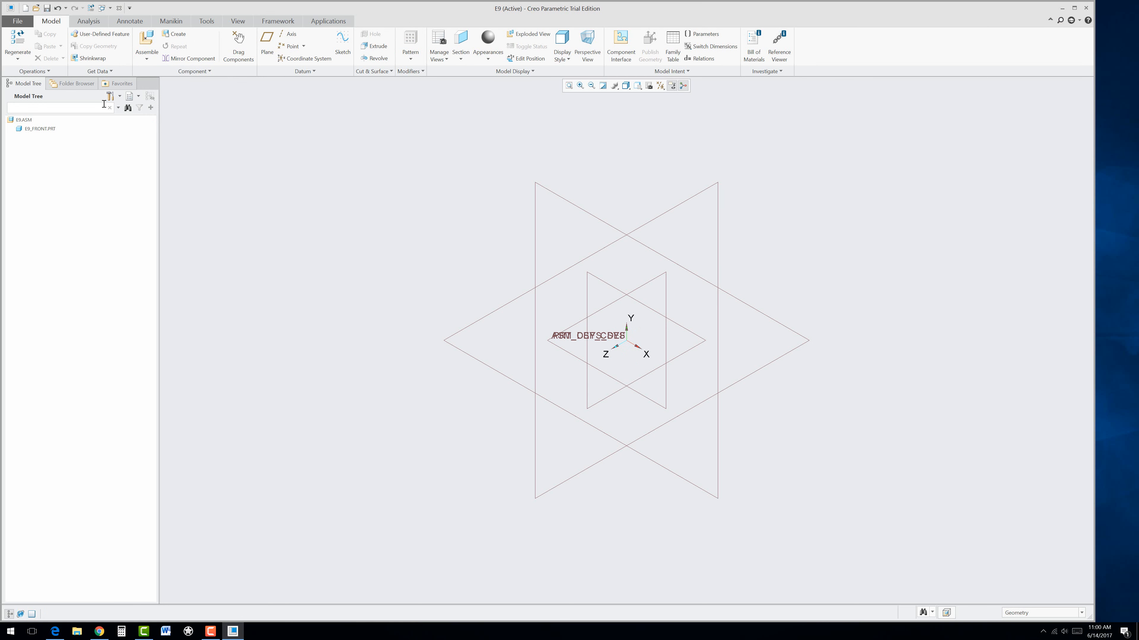
Configure the model tree filters to display features
{"action": "left_click", "coordinate": [119, 98]}
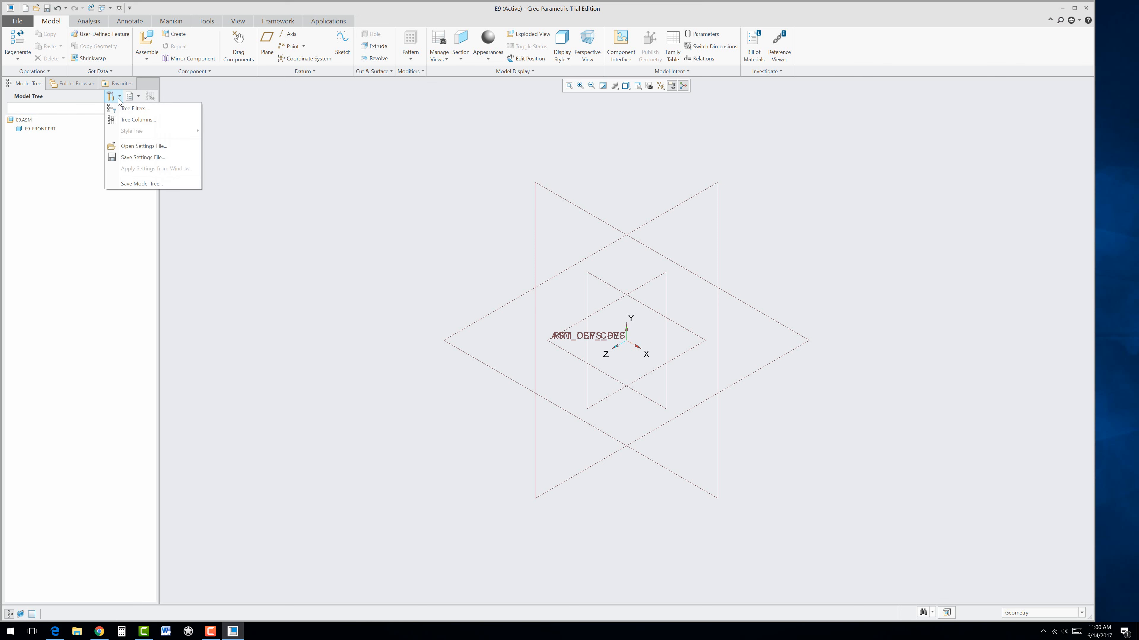
{"action": "left_click", "coordinate": [120, 109]}
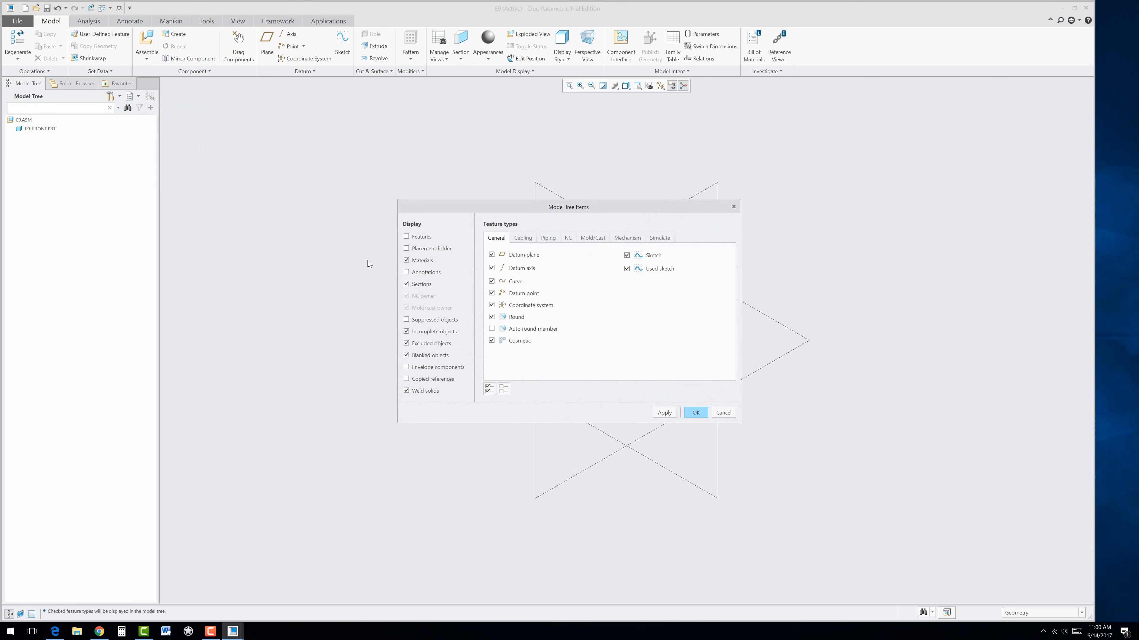
{"action": "left_click", "coordinate": [407, 237]}
{"action": "left_click", "coordinate": [685, 411]}
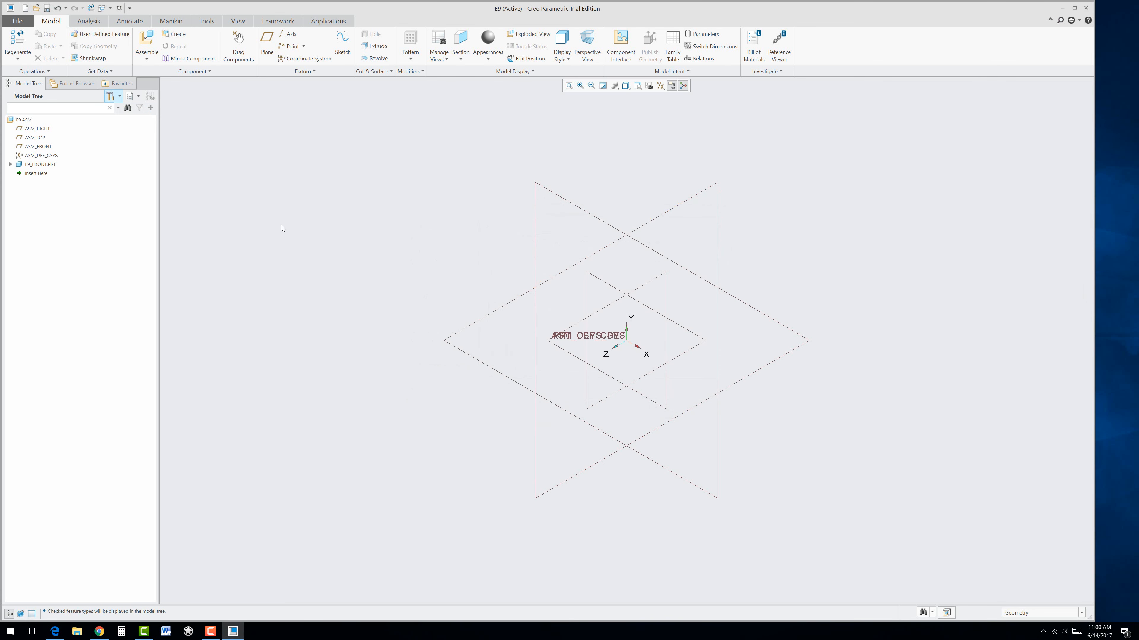
Expand and activate the E9_FRONT part, and start an Extrude sketch on its FRONT datum plane
{"action": "left_click", "coordinate": [11, 164]}
{"action": "right_click", "coordinate": [40, 165]}
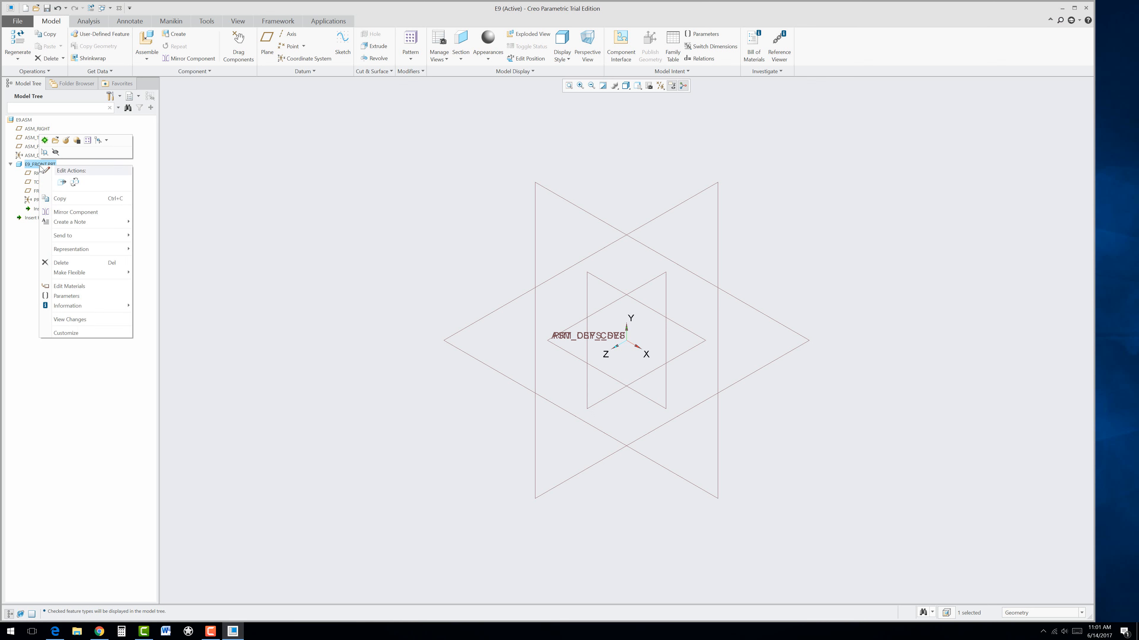
{"action": "left_click", "coordinate": [45, 141]}
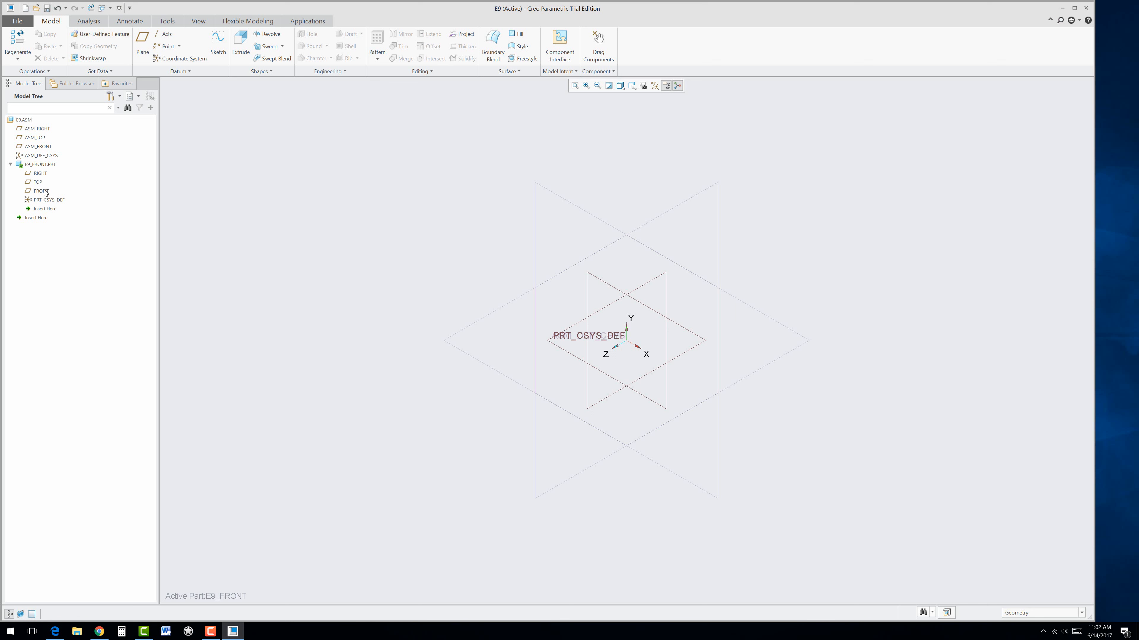
{"action": "left_click", "coordinate": [40, 192]}
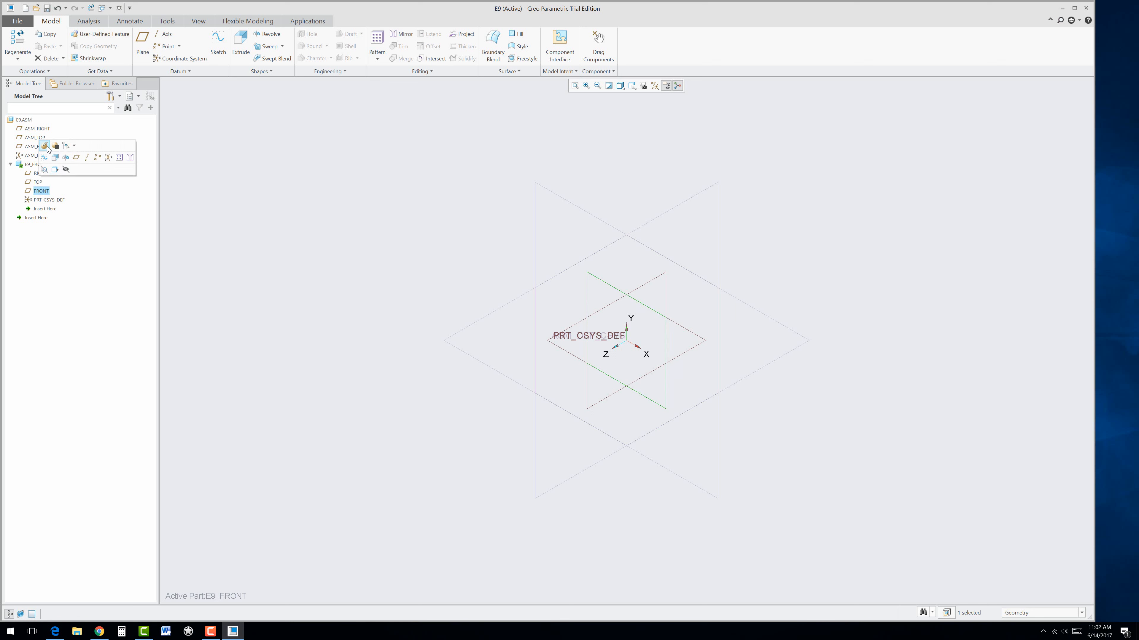
{"action": "left_click", "coordinate": [55, 158]}
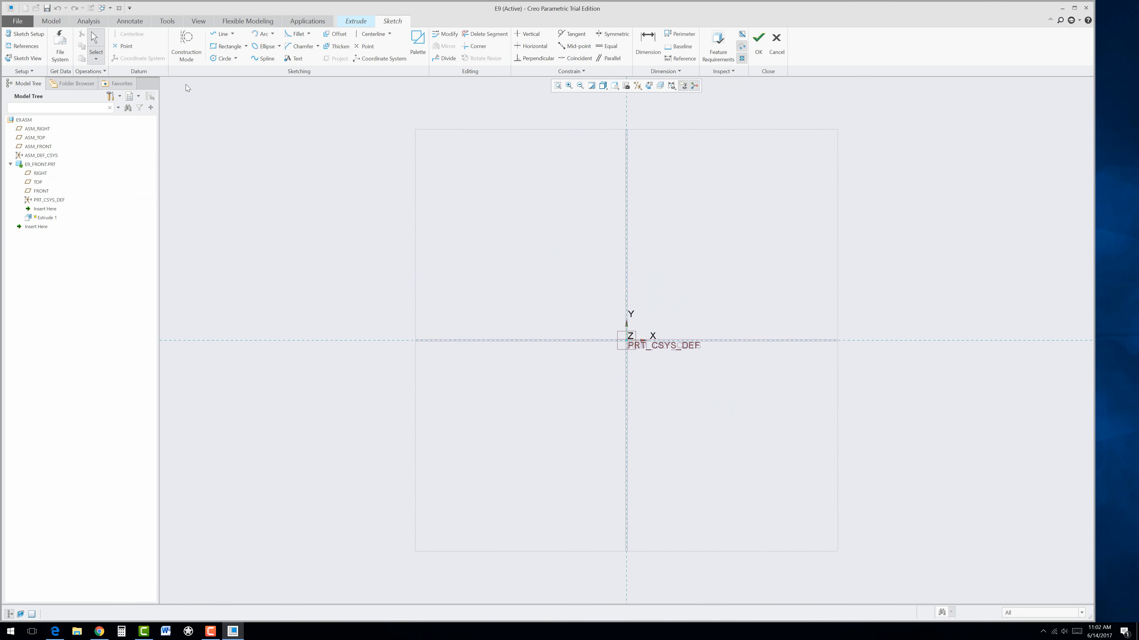
{"action": "left_click", "coordinate": [245, 46]}
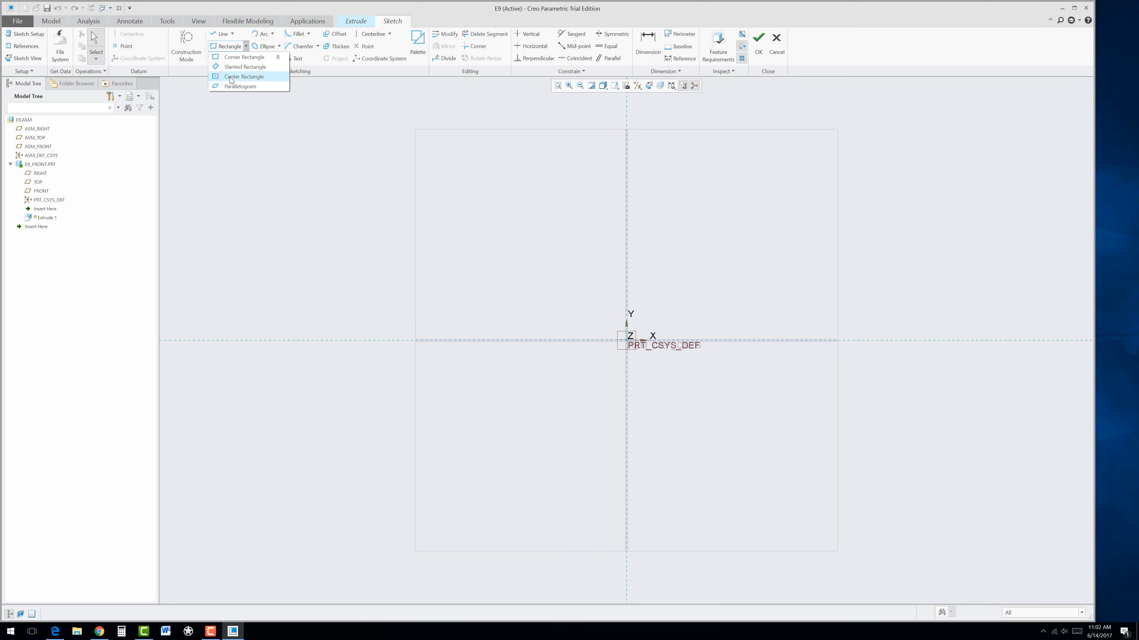
{"action": "left_click", "coordinate": [244, 77]}
{"action": "left_click", "coordinate": [627, 341]}
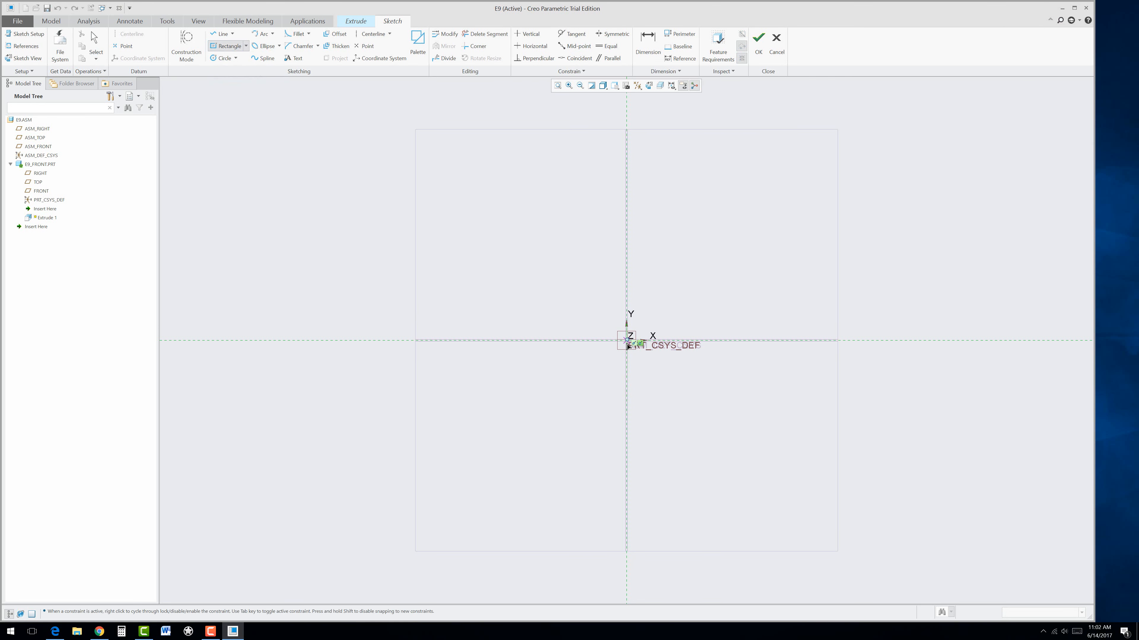
{"action": "left_click", "coordinate": [668, 298]}
{"action": "middle_click", "coordinate": [717, 309]}
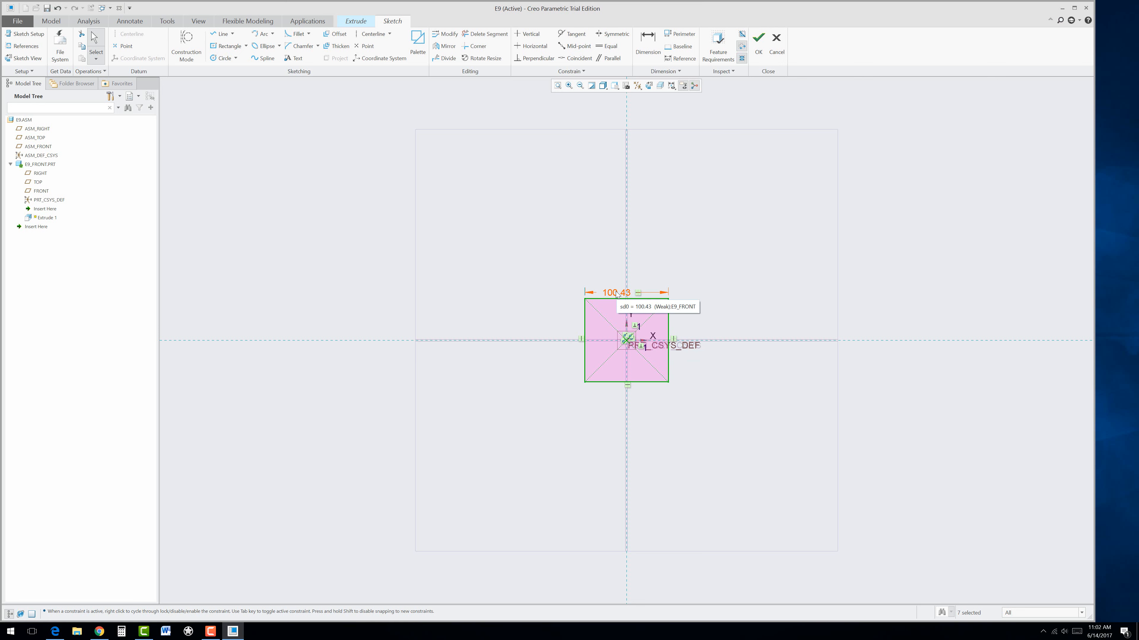
{"action": "scroll", "coordinate": [664, 339], "scroll_direction": "up", "scroll_amount": 3}
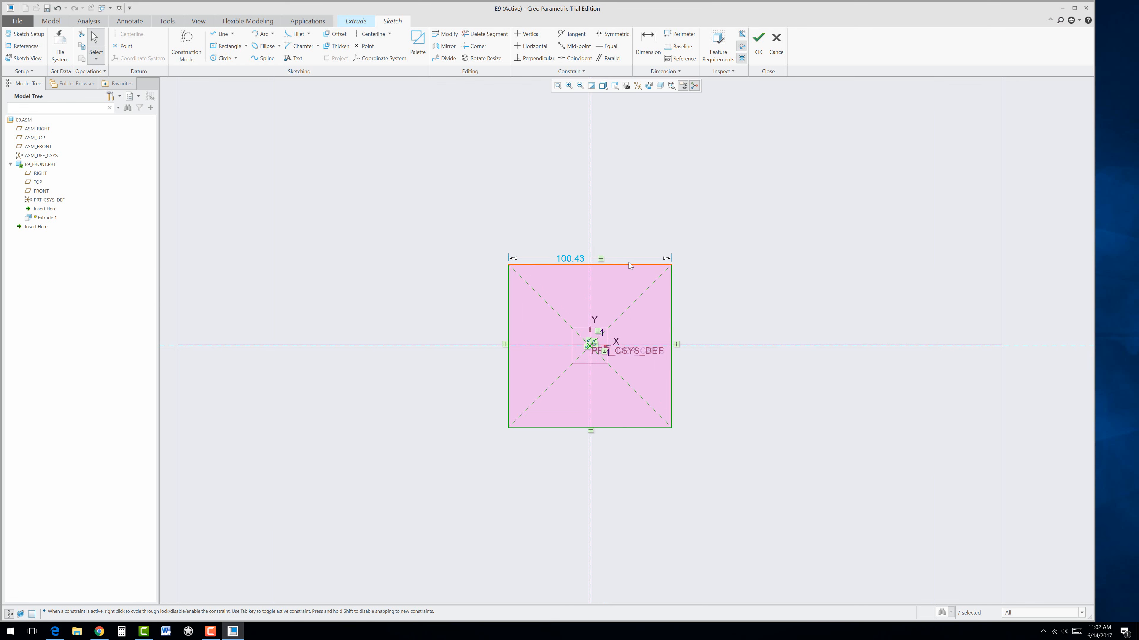
{"action": "left_click_drag", "start_coordinate": [673, 404], "coordinate": [691, 404]}
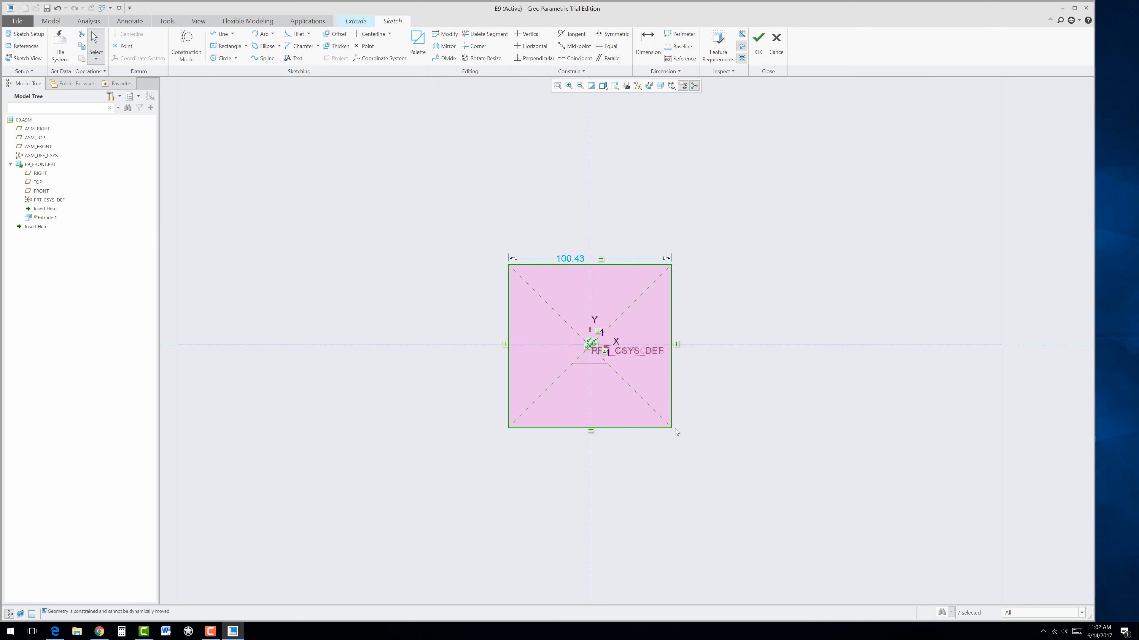
{"action": "left_click", "coordinate": [697, 423]}
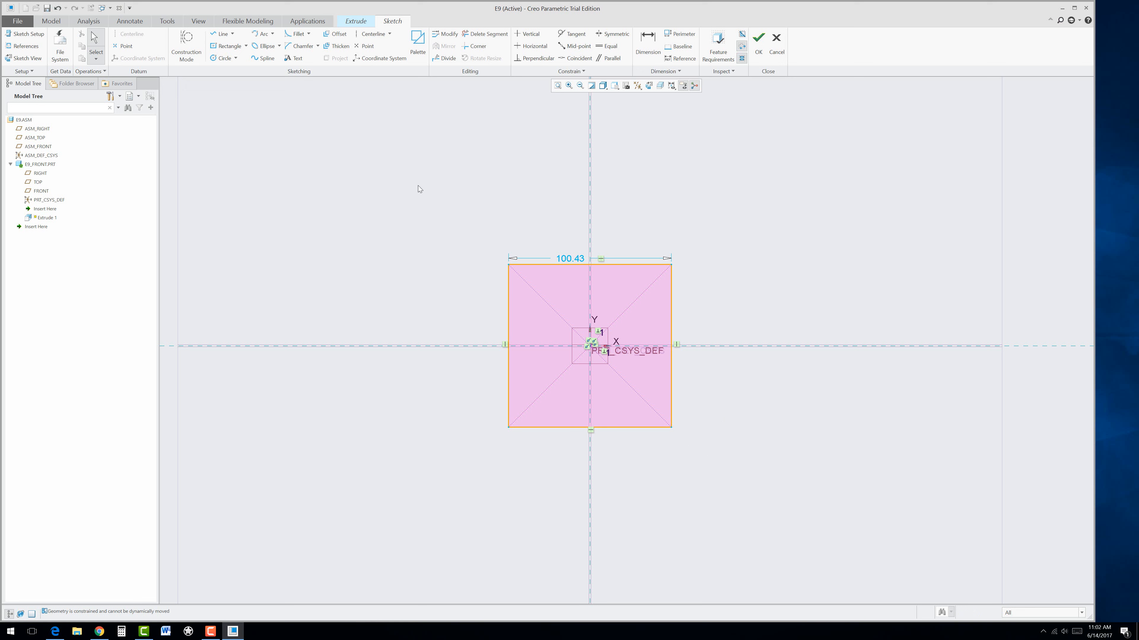
{"action": "left_click_drag", "start_coordinate": [418, 188], "coordinate": [723, 446]}
{"action": "key", "text": "Delete"}
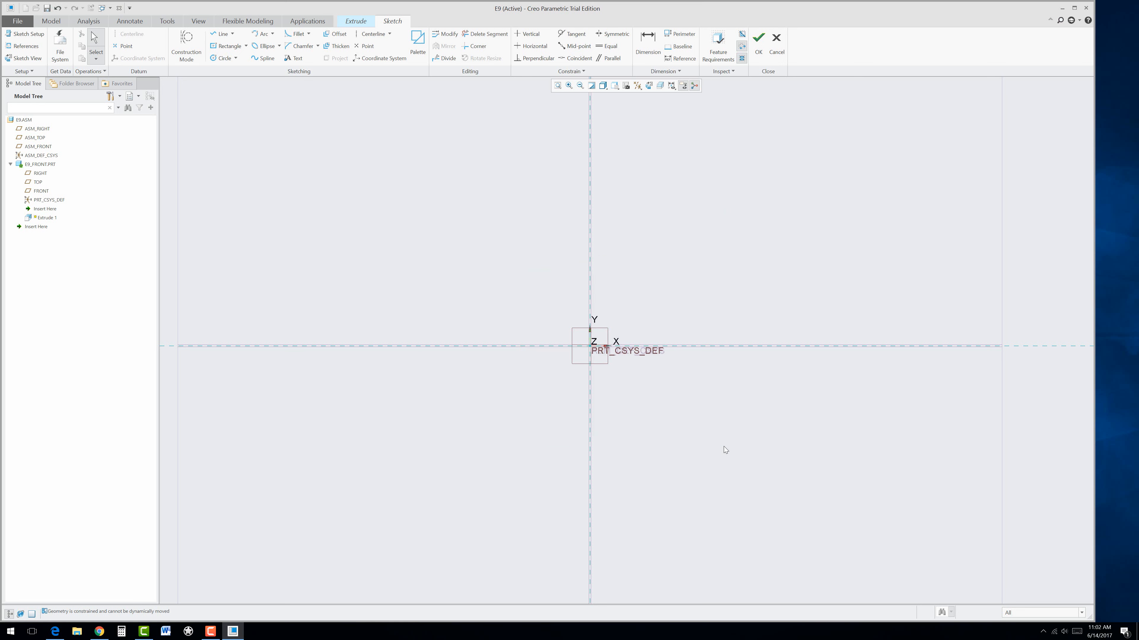
Sketch a center rectangle about 68 wide and 43 high, centered on the coordinate system origin
{"action": "left_click", "coordinate": [227, 46]}
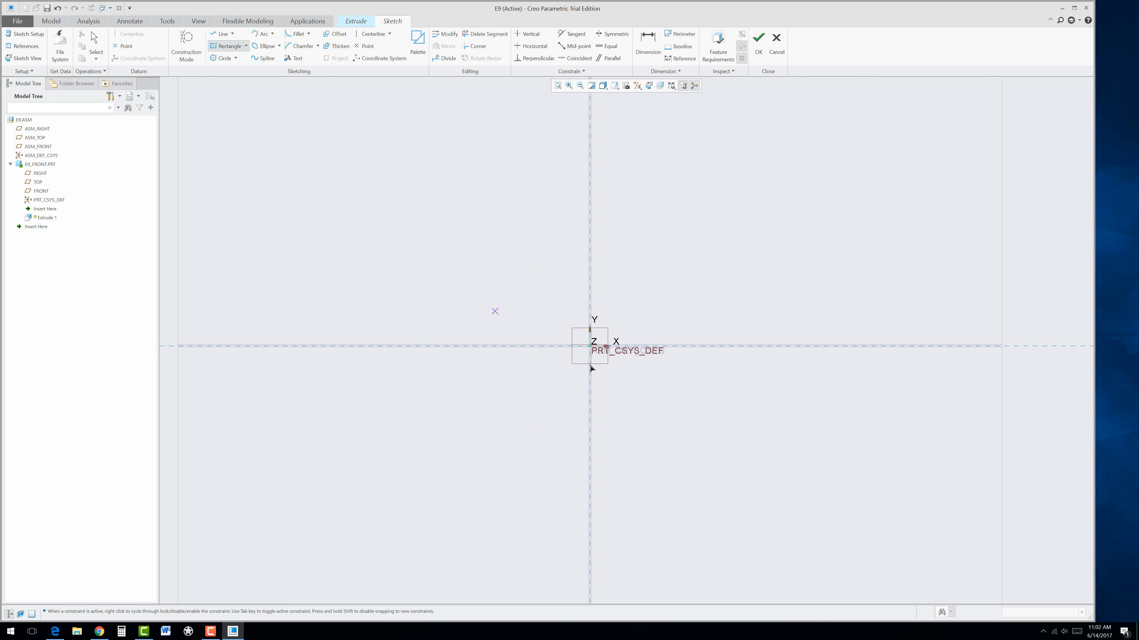
{"action": "left_click", "coordinate": [589, 346]}
{"action": "left_click", "coordinate": [644, 311]}
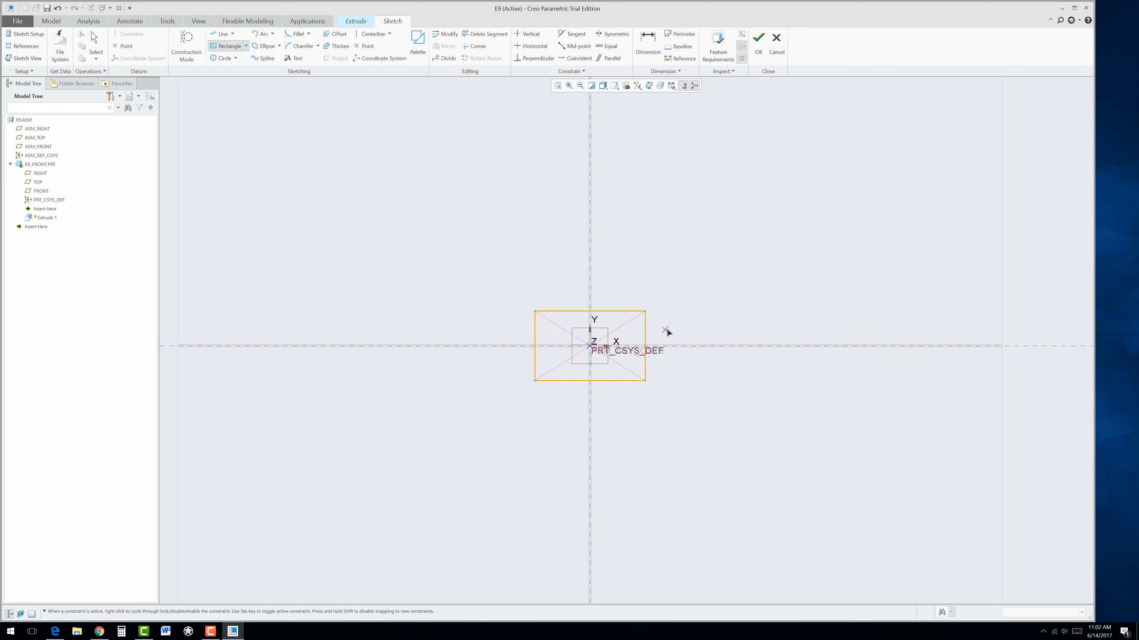
{"action": "middle_click", "coordinate": [672, 329]}
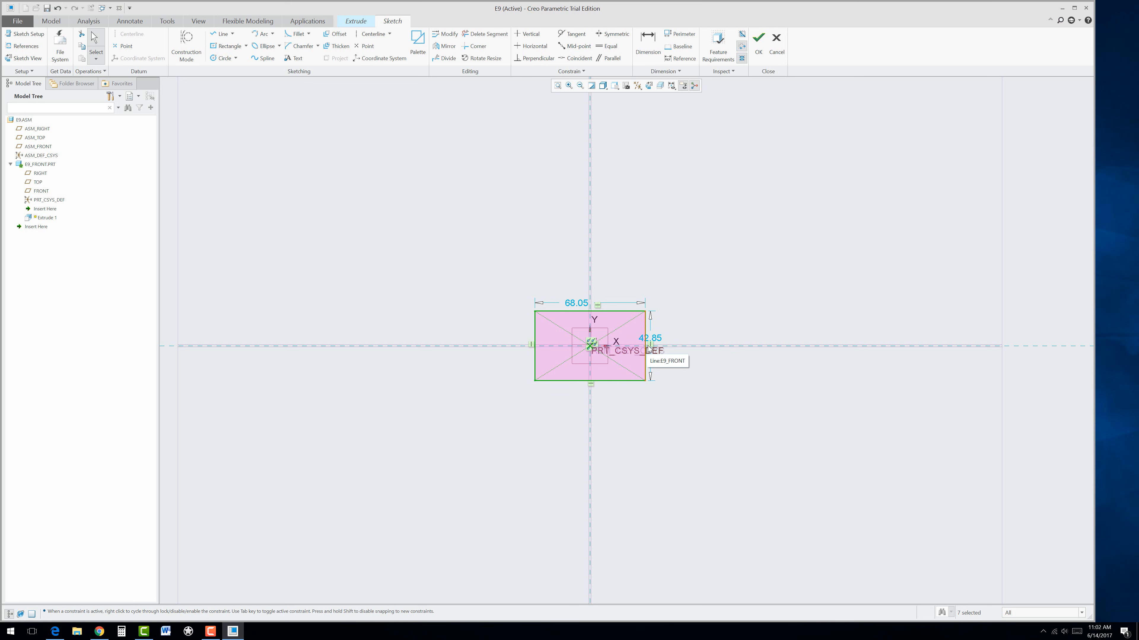
Set the rectangle's width and height both to 2, and finish the sketch
{"action": "double_click", "coordinate": [576, 304]}
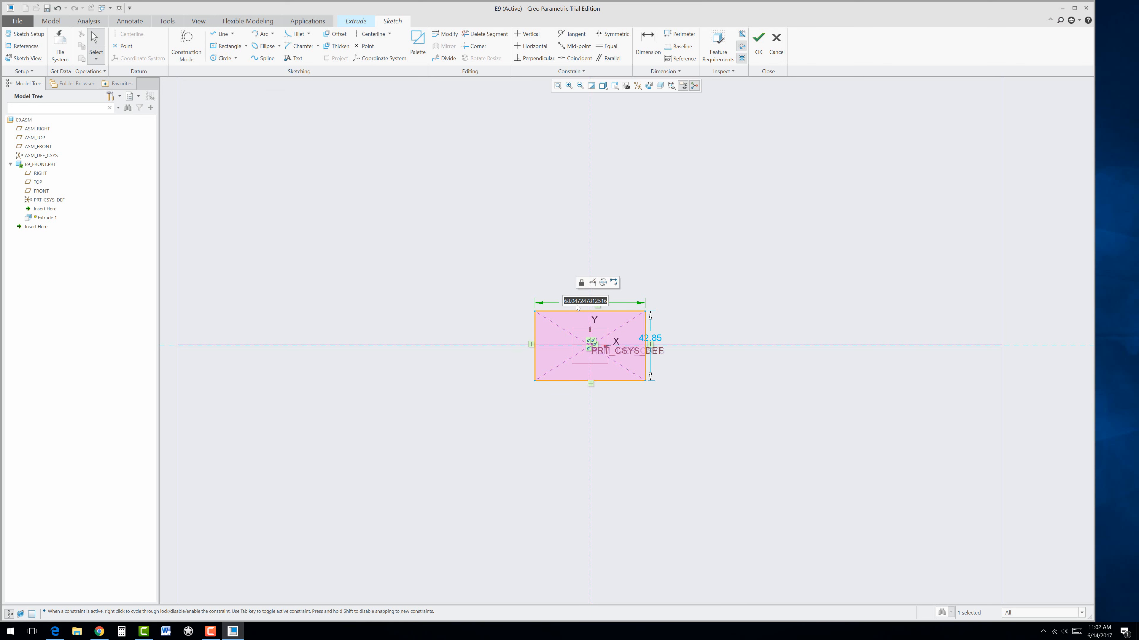
{"action": "type", "text": "2"}
{"action": "key", "text": "Return"}
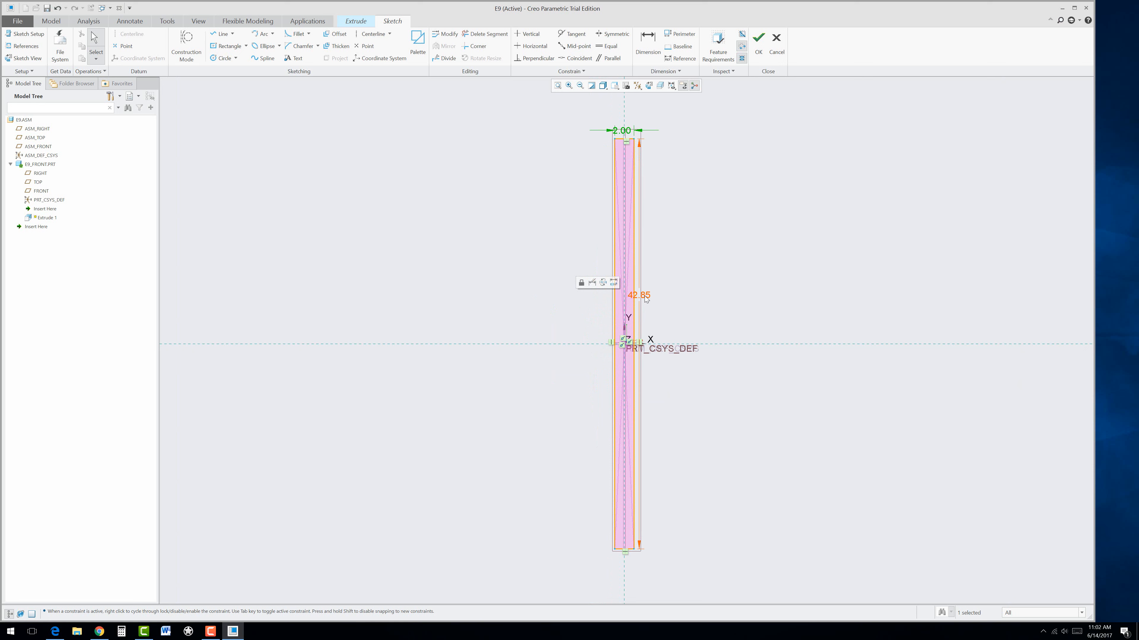
{"action": "double_click", "coordinate": [646, 298]}
{"action": "type", "text": "2"}
{"action": "key", "text": "Return"}
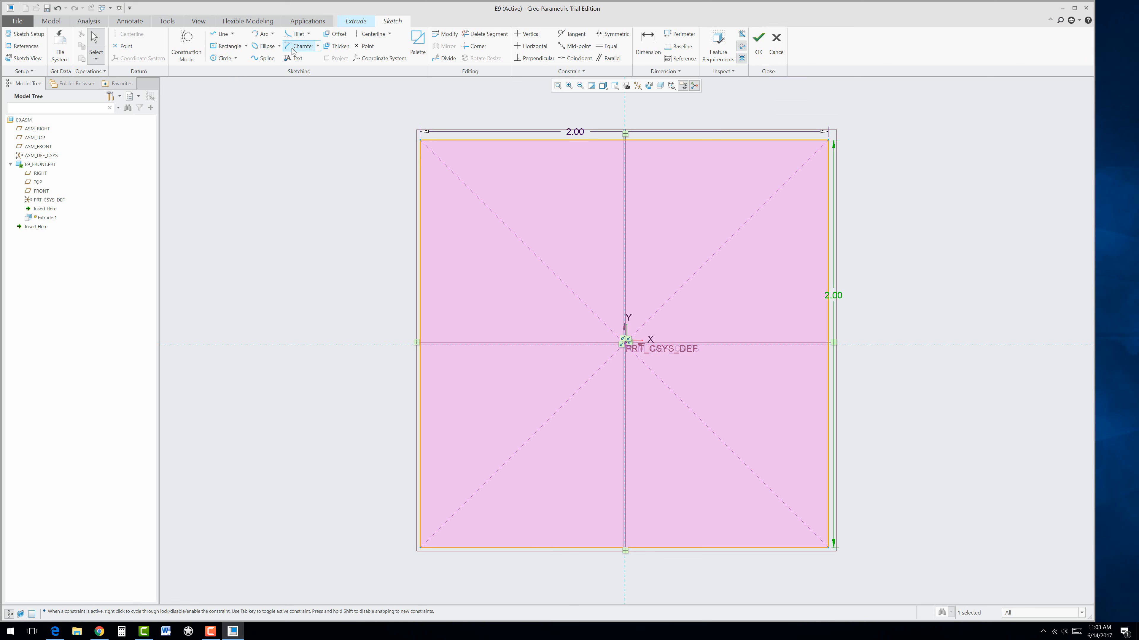
{"action": "left_click", "coordinate": [757, 52]}
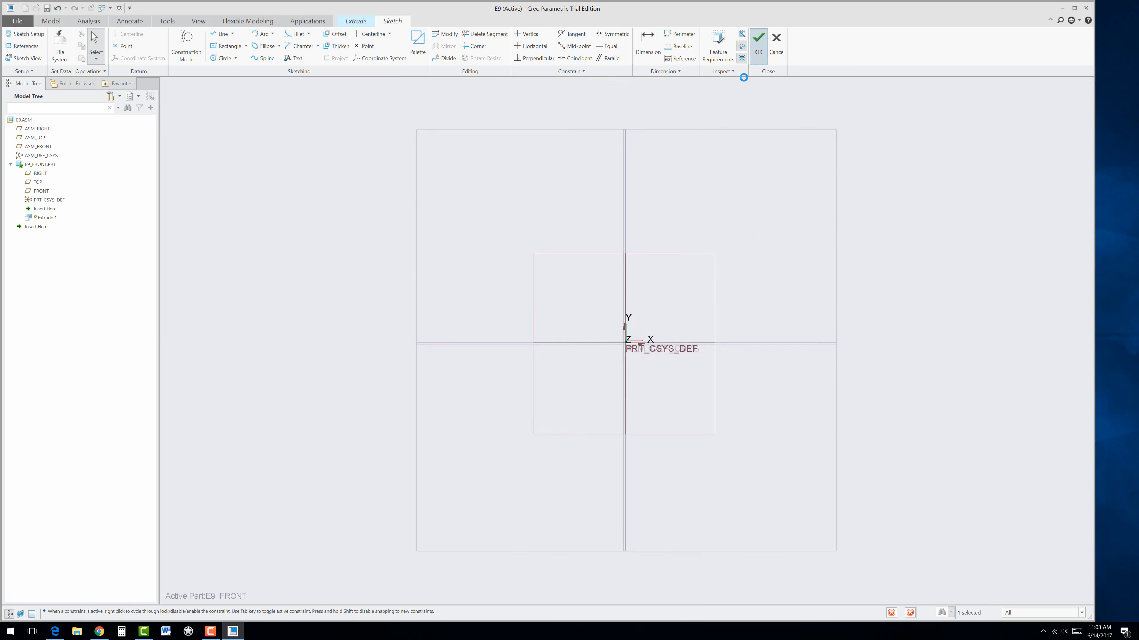
Set the extrusion depth of the square profile to 1
{"action": "scroll", "coordinate": [636, 394], "scroll_direction": "up", "scroll_amount": 6}
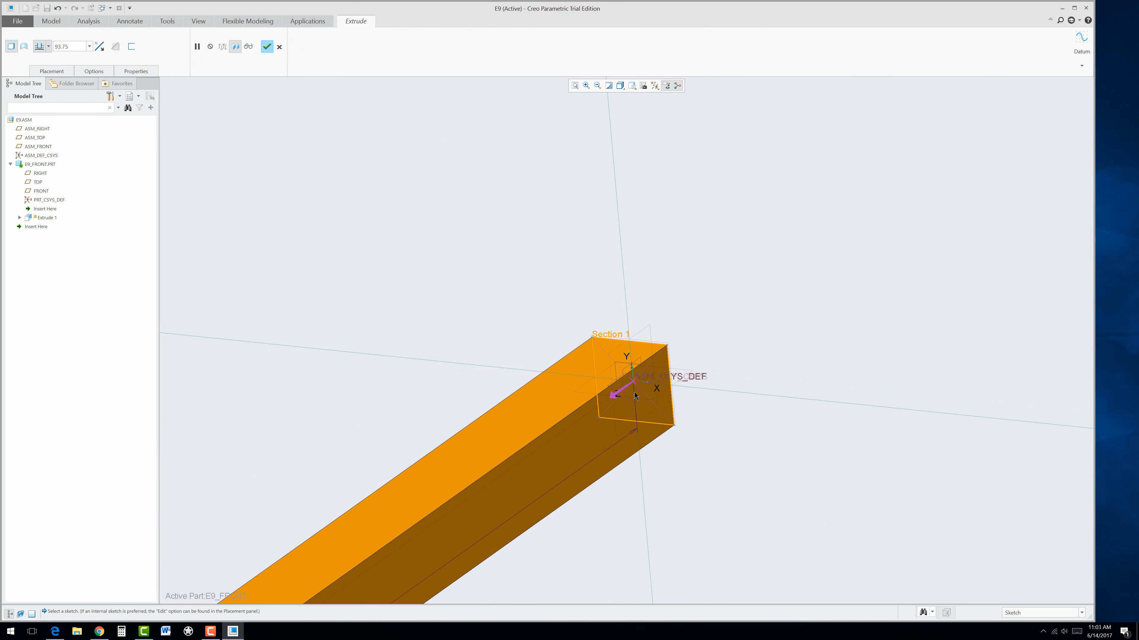
{"action": "scroll", "coordinate": [569, 412], "scroll_direction": "up", "scroll_amount": 3}
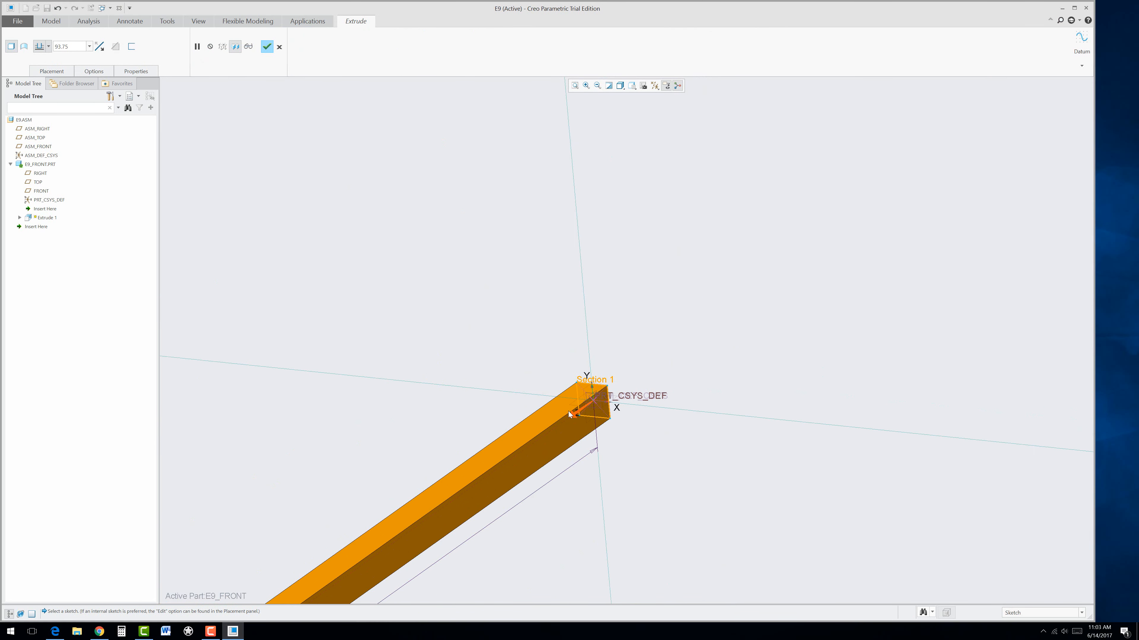
{"action": "double_click", "coordinate": [71, 46]}
{"action": "type", "text": "1"}
{"action": "key", "text": "Return"}
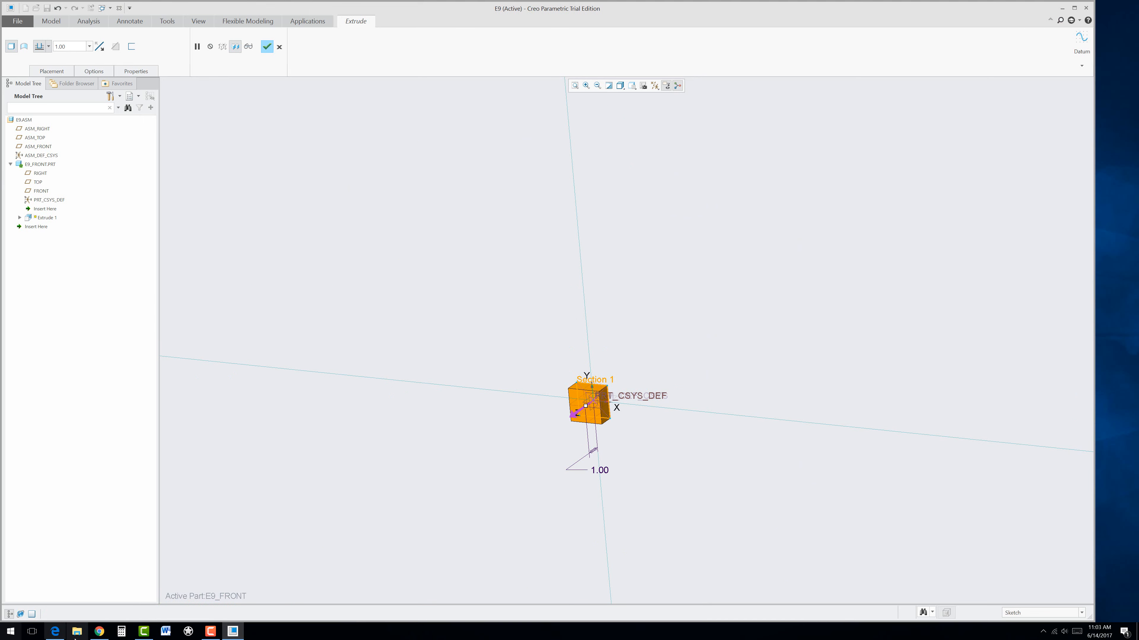
Check the front bezel drawing in the Creo 4_0 Basic 2018.pdf in Edge, return to Creo Parametric and complete the extrusion
{"action": "left_click", "coordinate": [99, 632]}
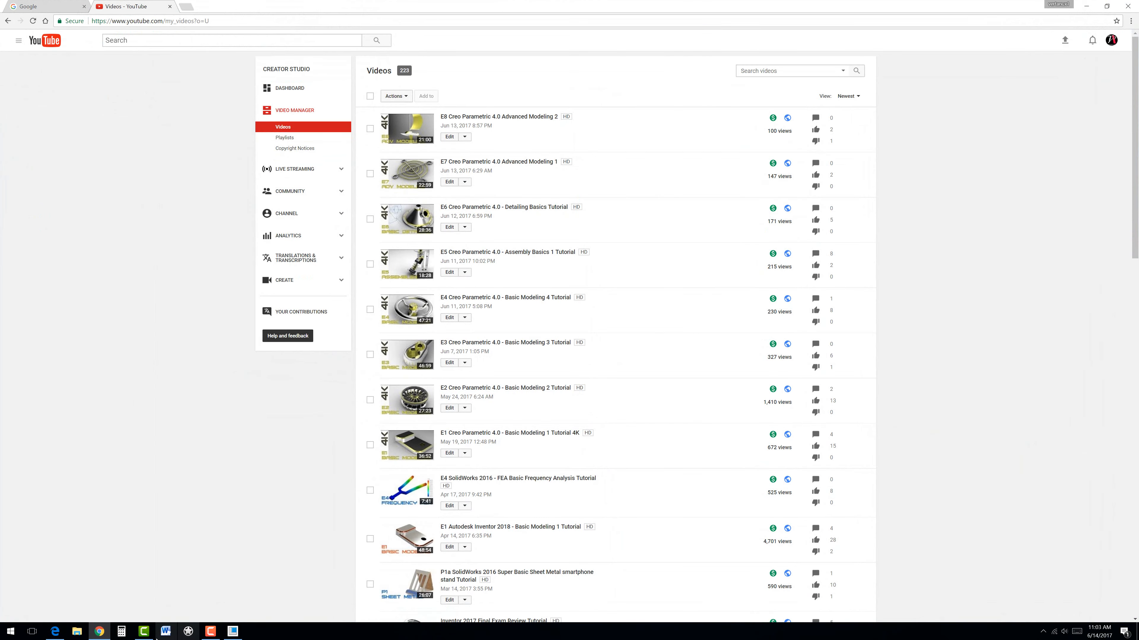
{"action": "left_click", "coordinate": [55, 632]}
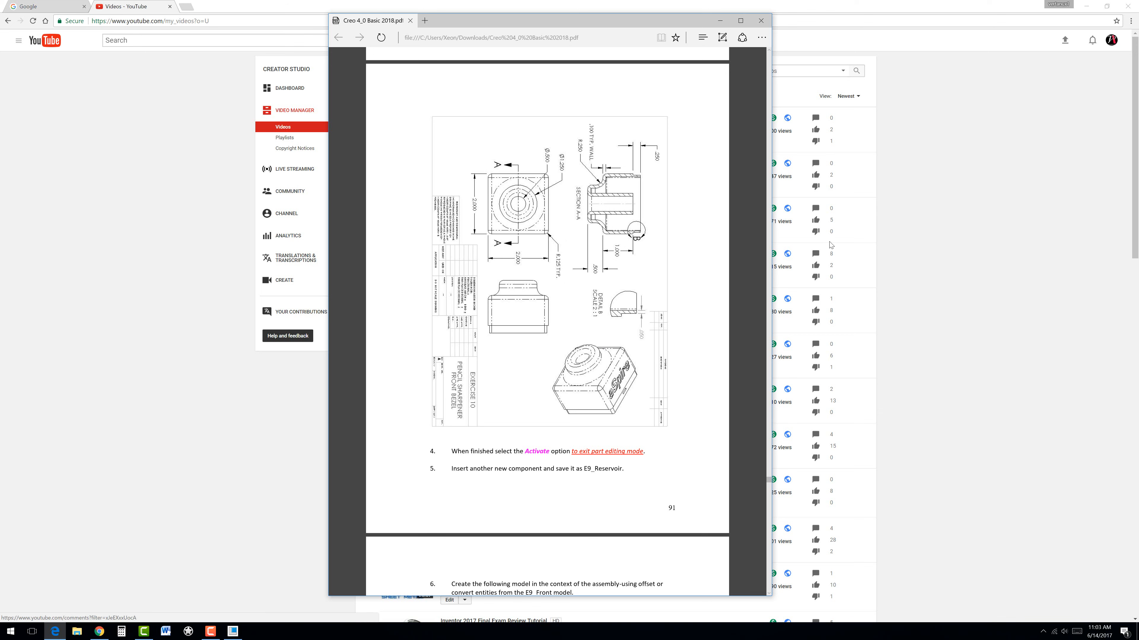
{"action": "left_click", "coordinate": [233, 631]}
{"action": "scroll", "coordinate": [593, 393], "scroll_direction": "up", "scroll_amount": 2}
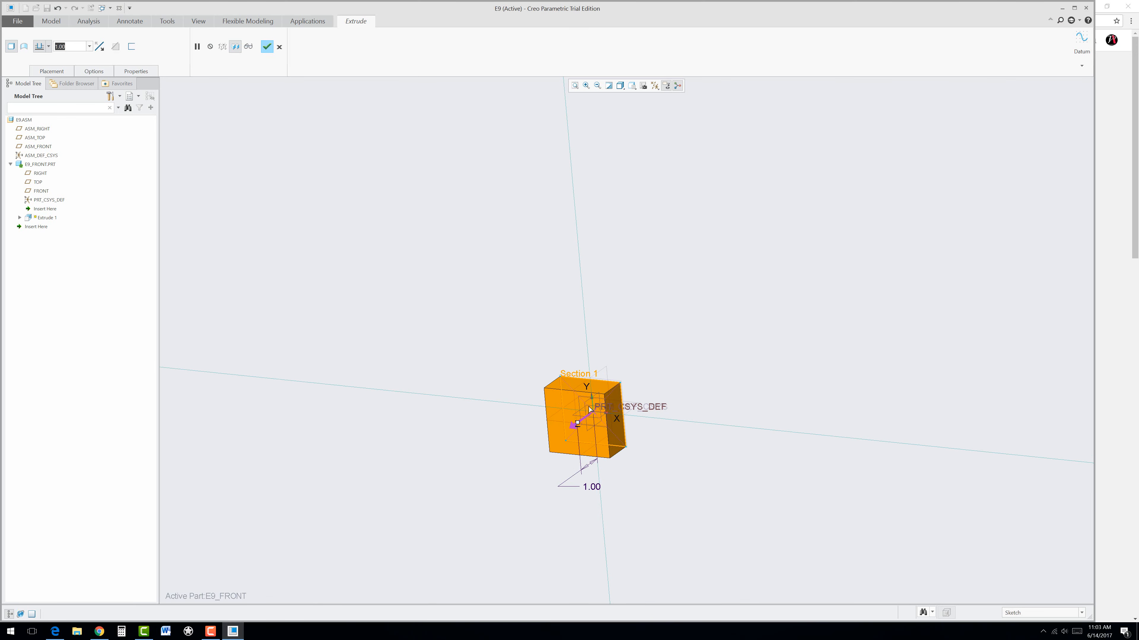
{"action": "left_click", "coordinate": [267, 47]}
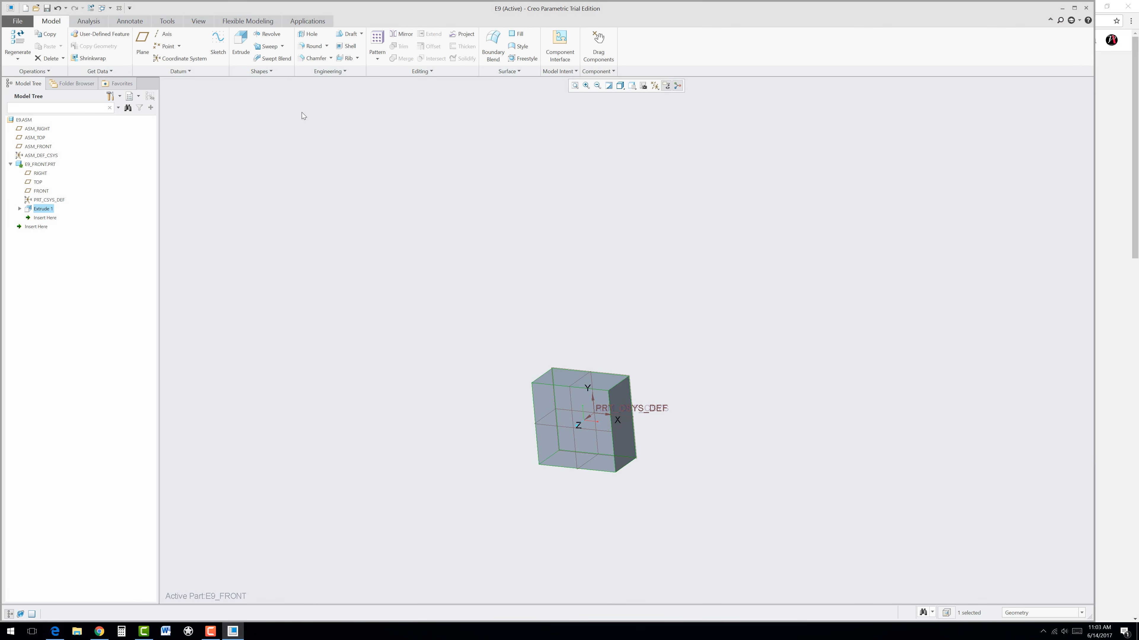
{"action": "middle_click_drag", "start_coordinate": [480, 421], "coordinate": [474, 427]}
{"action": "scroll", "coordinate": [576, 418], "scroll_direction": "up", "scroll_amount": 2}
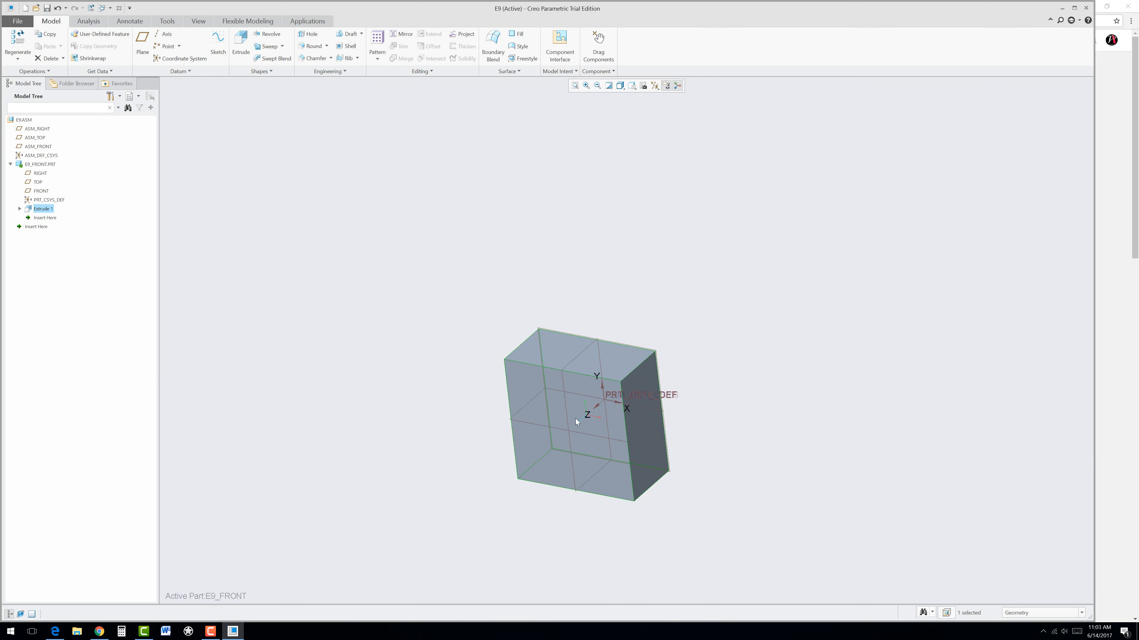
Hide the display of all datum axes, points, coordinate systems and planes
{"action": "left_click", "coordinate": [655, 86]}
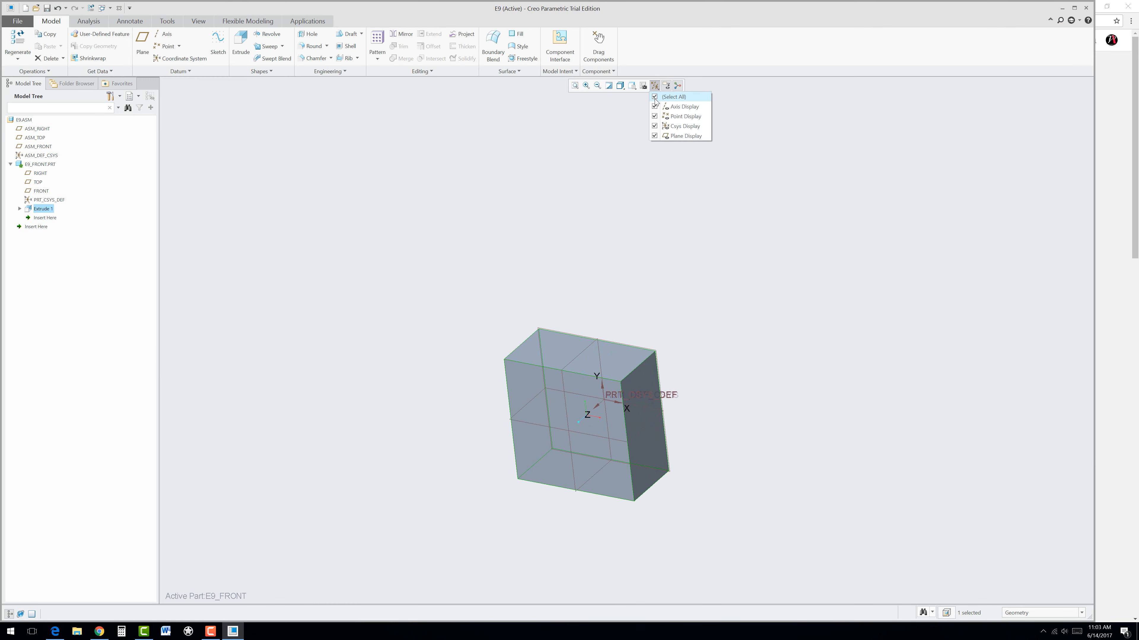
{"action": "left_click", "coordinate": [663, 96]}
{"action": "scroll", "coordinate": [551, 454], "scroll_direction": "up", "scroll_amount": 1}
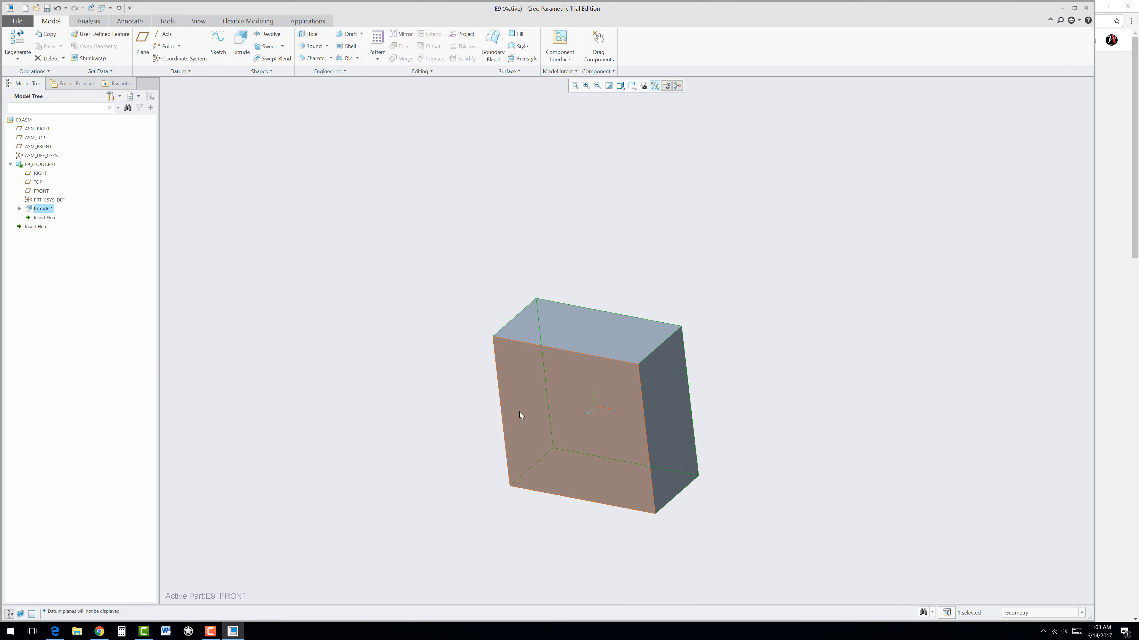
Start an extrusion on the block's front face and sketch a circle about 1.21 in diameter centered on the origin
{"action": "left_click", "coordinate": [521, 408]}
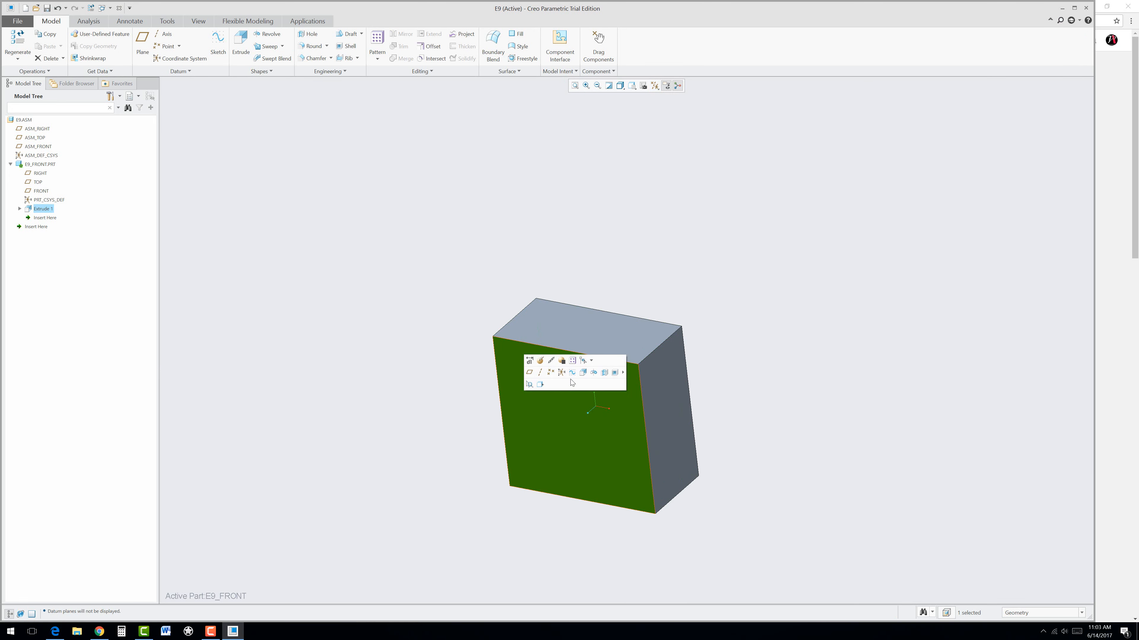
{"action": "left_click", "coordinate": [583, 373]}
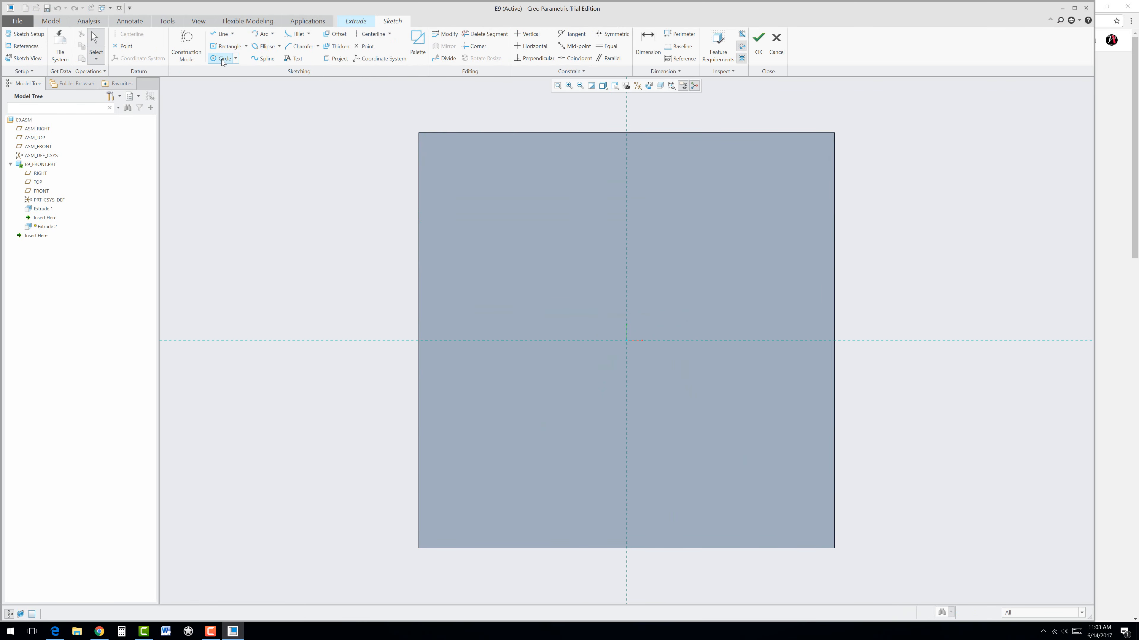
{"action": "left_click", "coordinate": [223, 60]}
{"action": "left_click", "coordinate": [626, 341]}
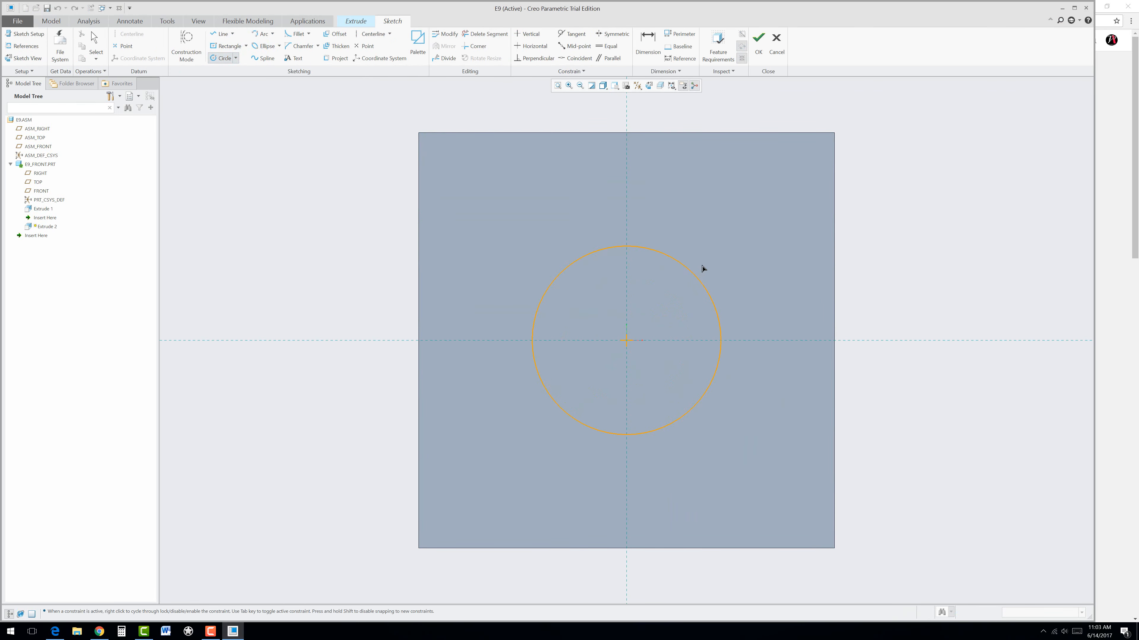
{"action": "left_click", "coordinate": [710, 255]}
{"action": "middle_click", "coordinate": [756, 247]}
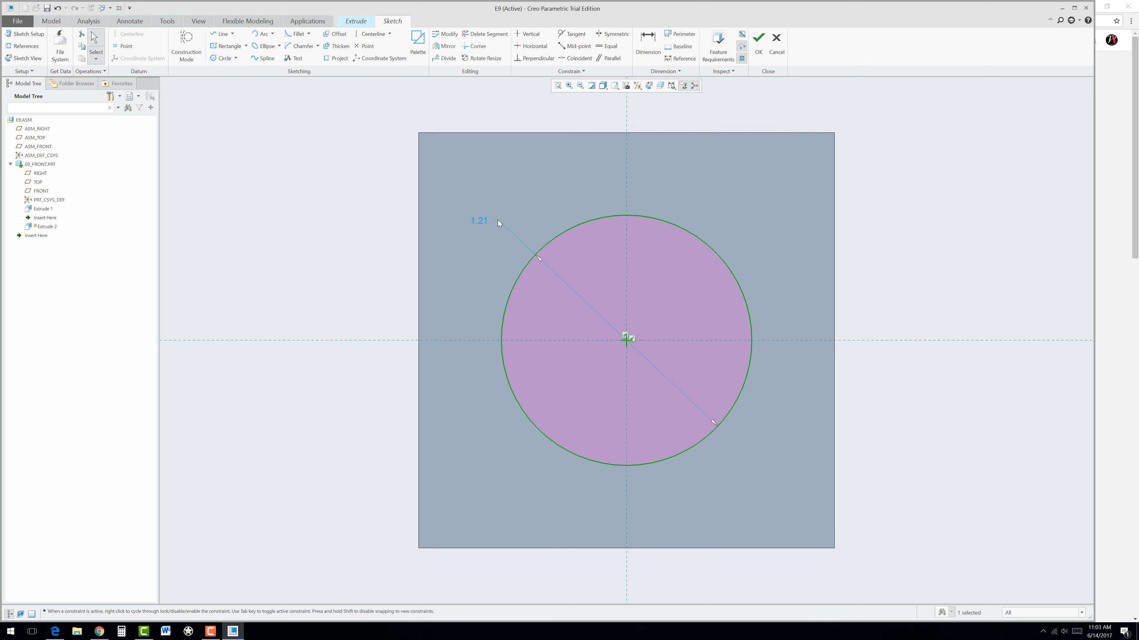
Set the circle's diameter to 1.25 and finish the sketch
{"action": "double_click", "coordinate": [481, 220]}
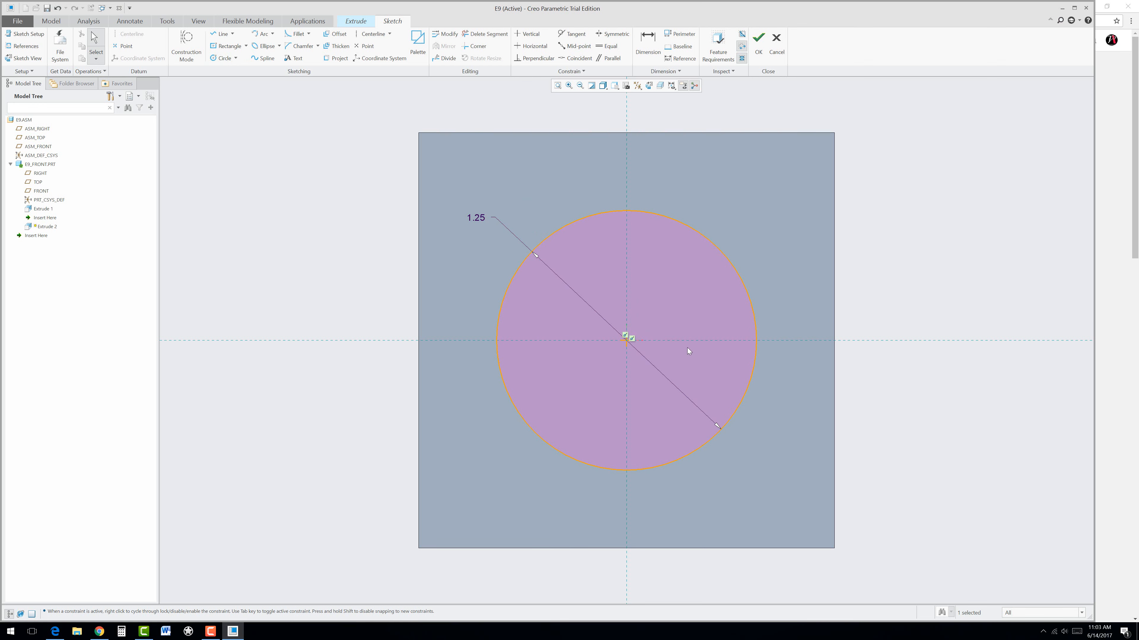
{"action": "key", "text": "ctrl+d"}
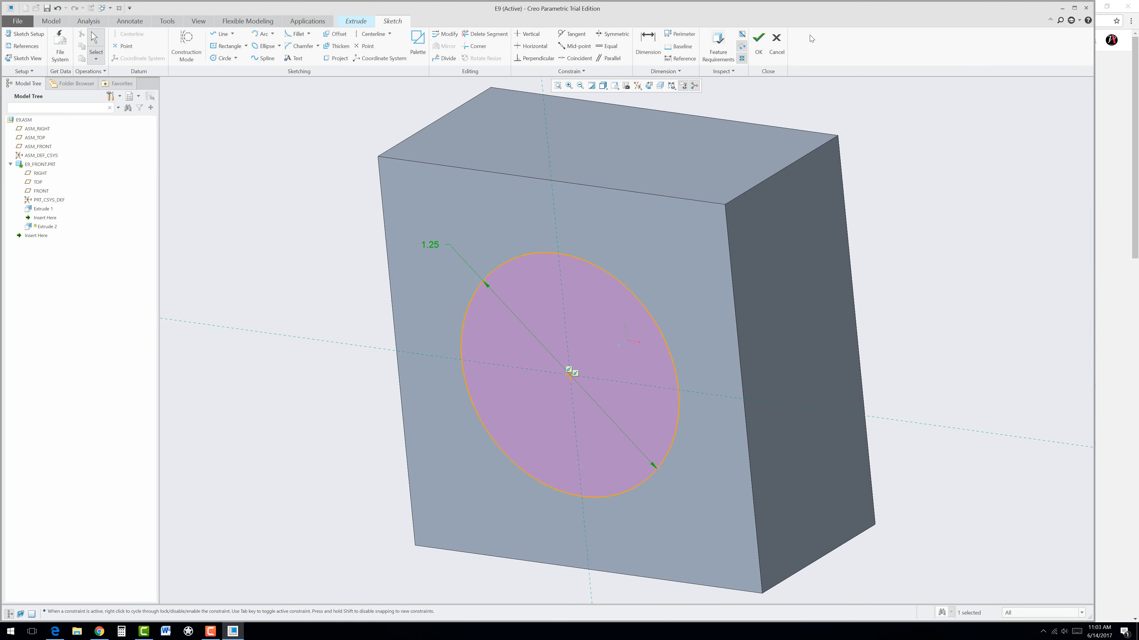
{"action": "left_click", "coordinate": [758, 44]}
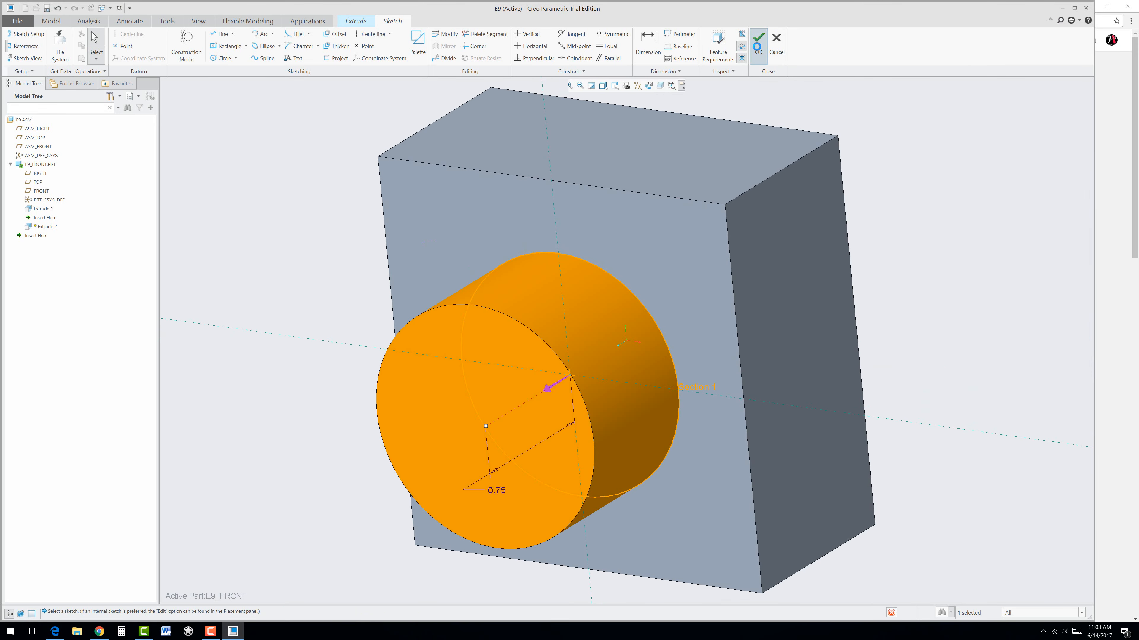
Set the circular boss's extrusion depth to 0.5 and complete the extrusion
{"action": "double_click", "coordinate": [498, 490]}
{"action": "type", "text": ".5"}
{"action": "key", "text": "Return"}
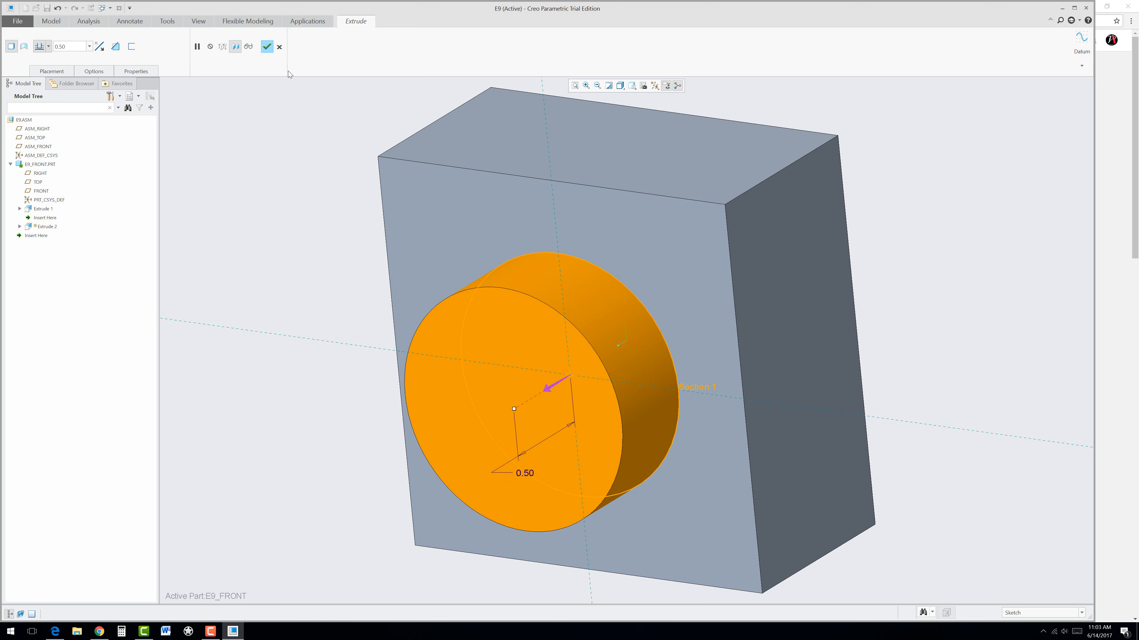
{"action": "left_click", "coordinate": [266, 47]}
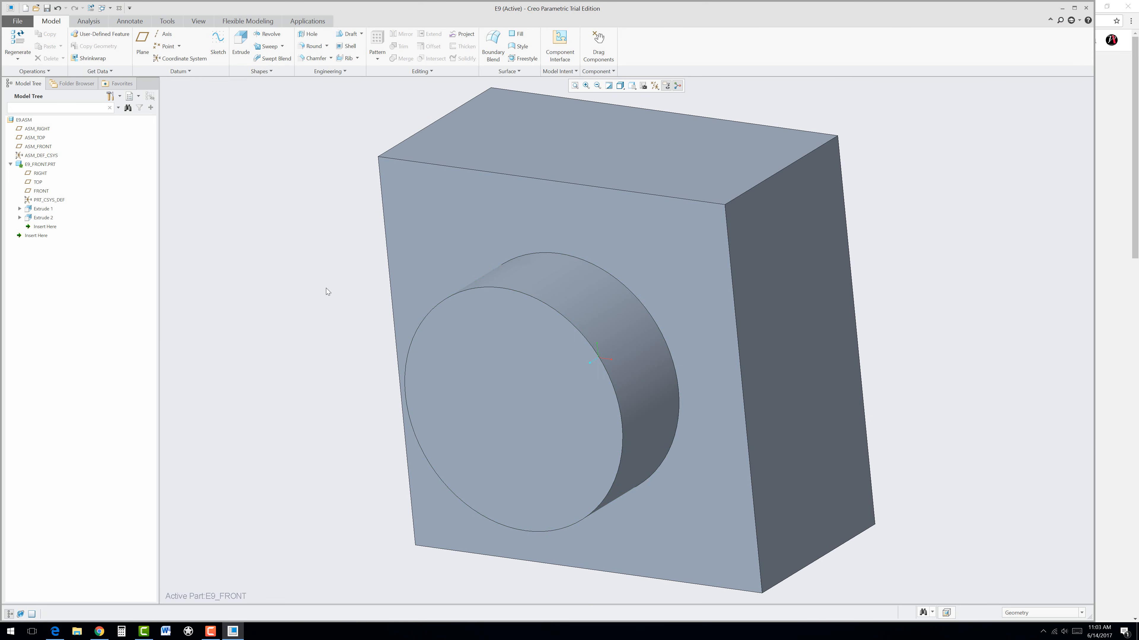
Start an extrusion on the boss's end face and sketch a concentric circle about 0.57 in diameter
{"action": "middle_click_drag", "start_coordinate": [326, 290], "coordinate": [358, 320]}
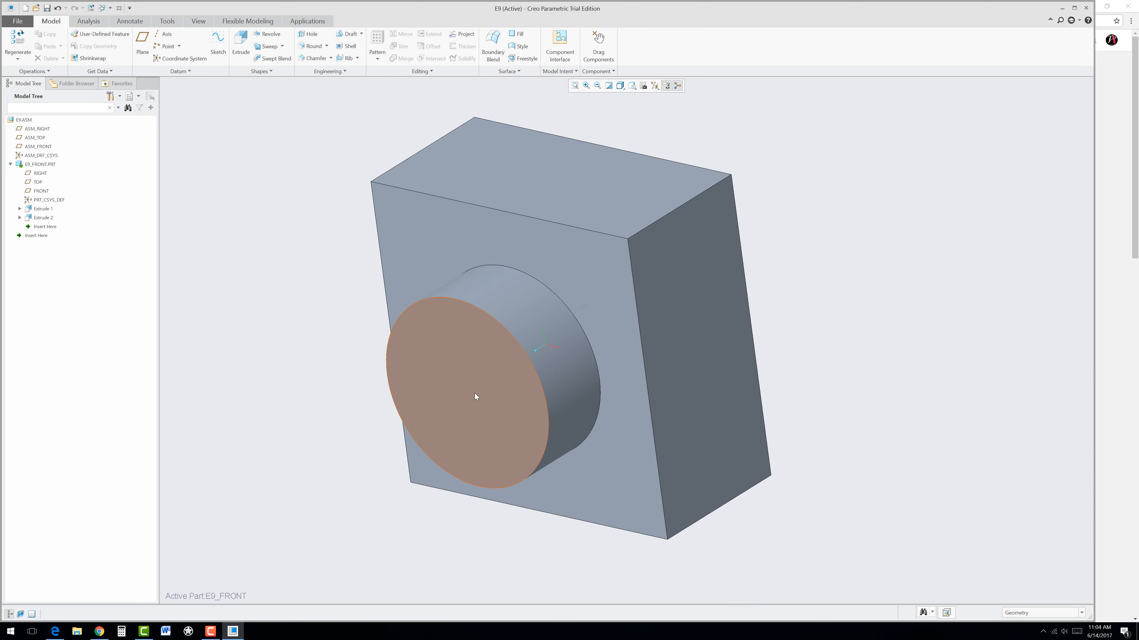
{"action": "left_click", "coordinate": [472, 392]}
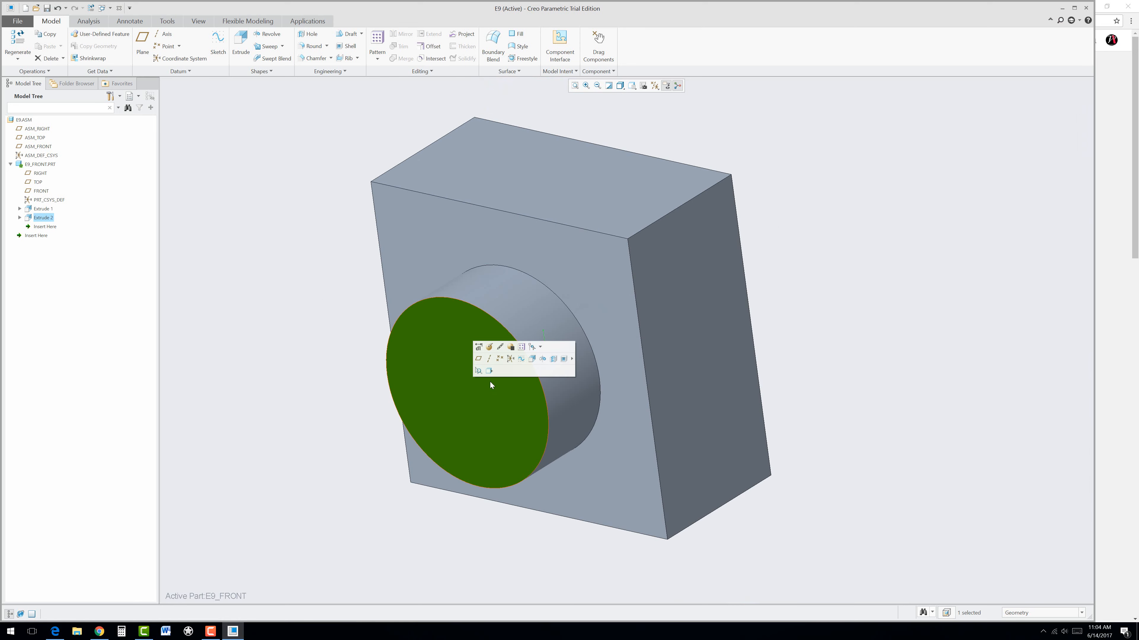
{"action": "left_click", "coordinate": [532, 358]}
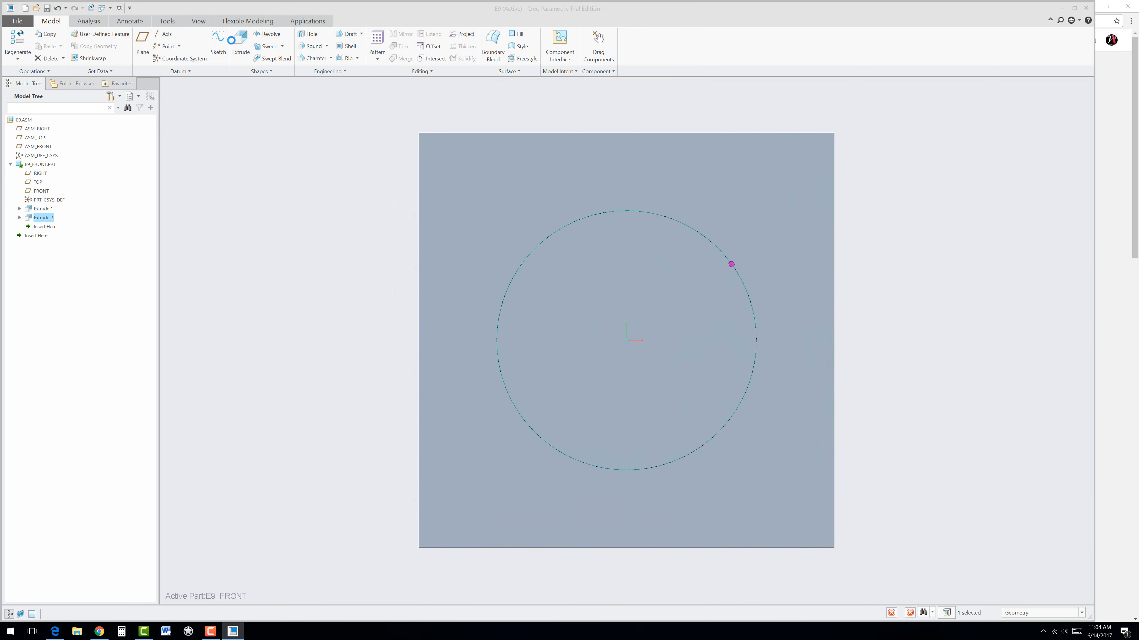
{"action": "left_click", "coordinate": [241, 43]}
{"action": "left_click", "coordinate": [224, 58]}
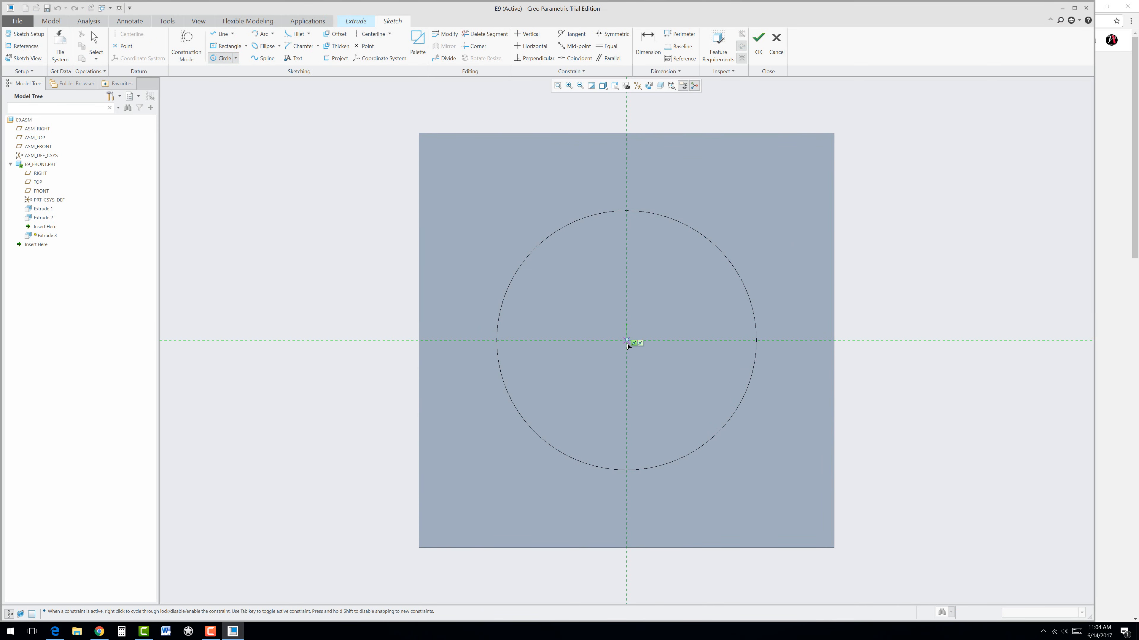
{"action": "left_click", "coordinate": [676, 310]}
{"action": "middle_click", "coordinate": [709, 298]}
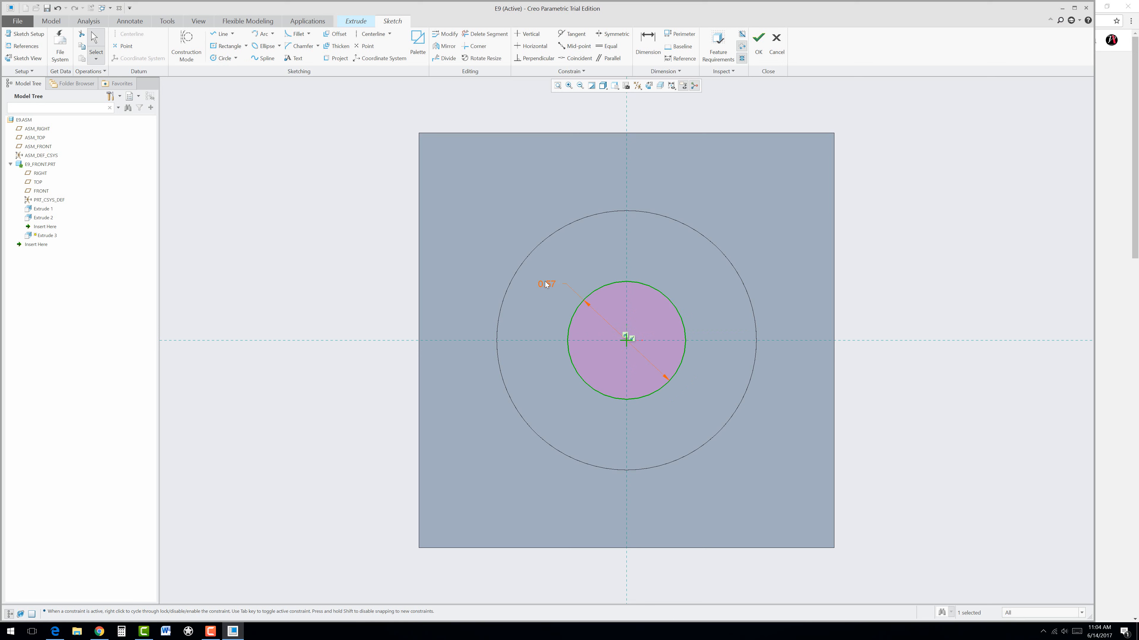
Check the bezel drawing in Edge, return to Creo Parametric, set the inner circle's diameter to 0.5 and finish the sketch
{"action": "double_click", "coordinate": [555, 285]}
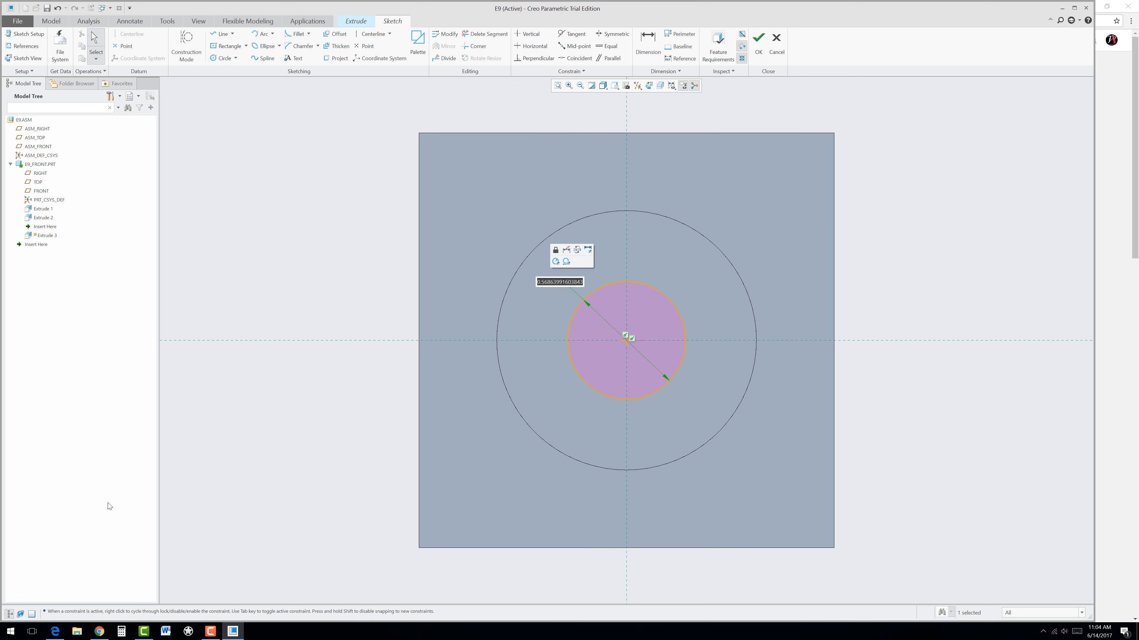
{"action": "left_click", "coordinate": [54, 633]}
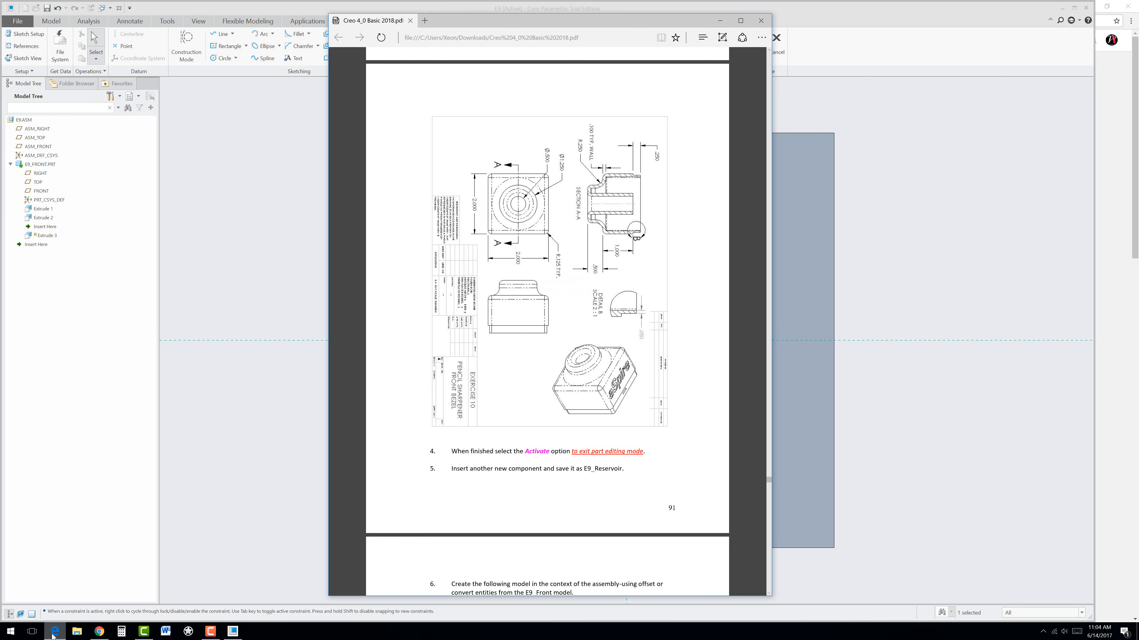
{"action": "left_click", "coordinate": [54, 633]}
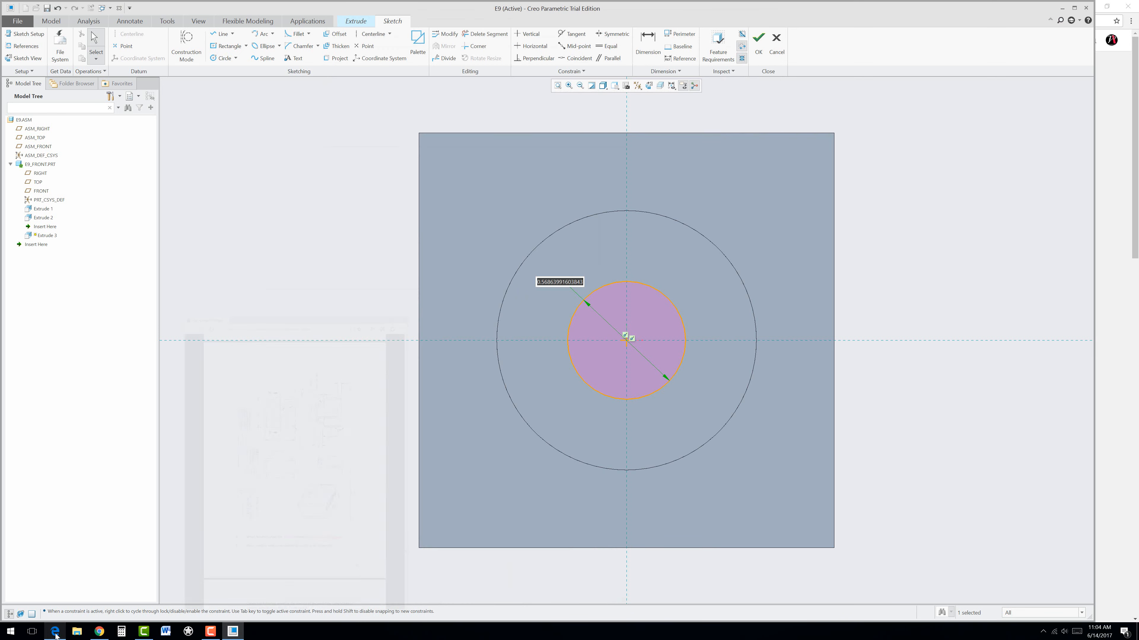
{"action": "type", "text": "0.5"}
{"action": "key", "text": "Return"}
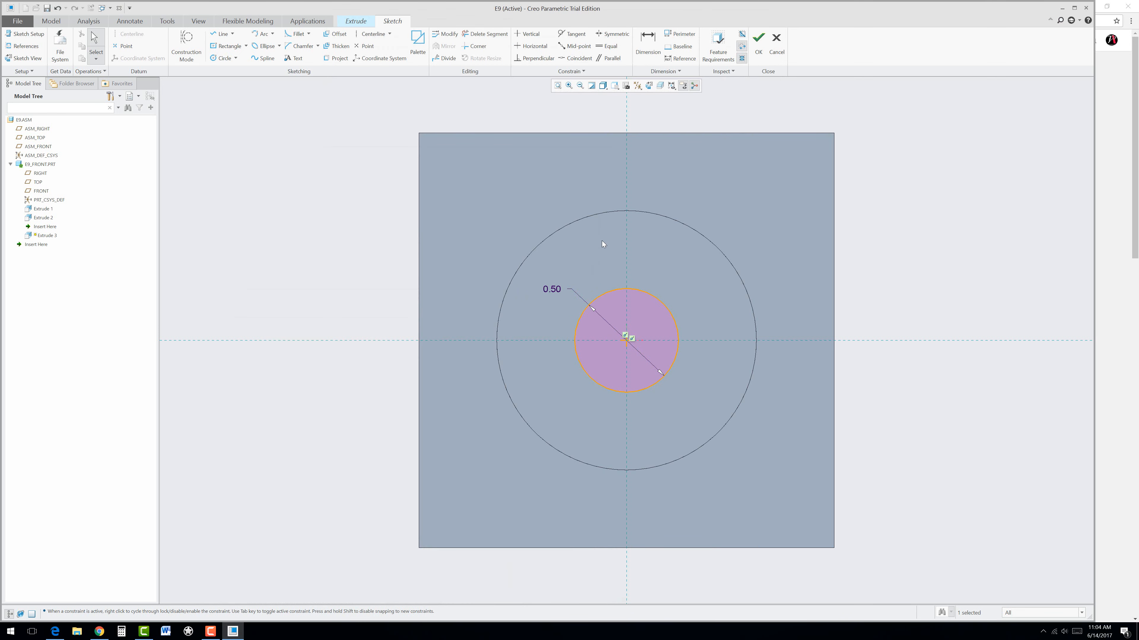
{"action": "middle_click_drag", "start_coordinate": [679, 281], "coordinate": [646, 313]}
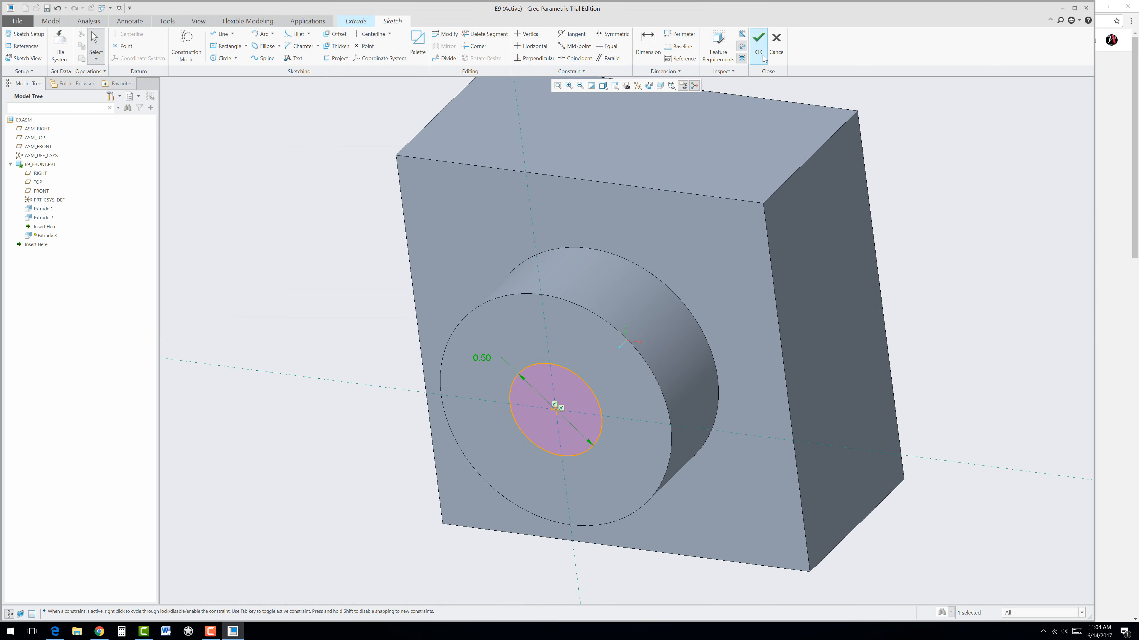
{"action": "left_click", "coordinate": [758, 41]}
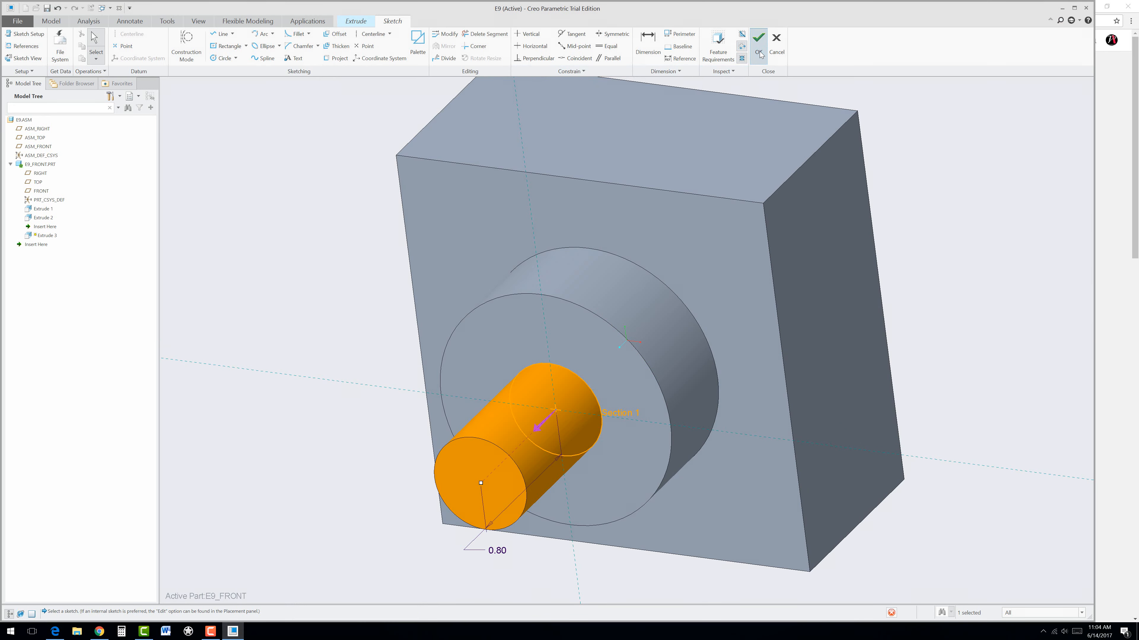
Reverse the extrusion into the part to cut a hole through all, and complete the feature
{"action": "left_click", "coordinate": [538, 427]}
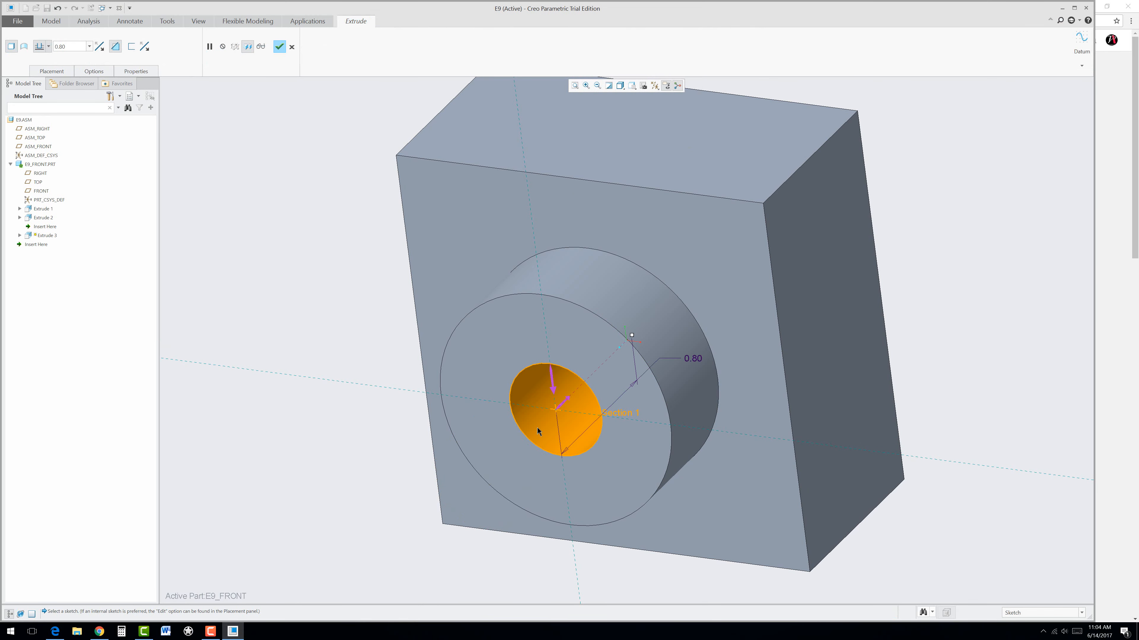
{"action": "left_click", "coordinate": [48, 46]}
{"action": "left_click", "coordinate": [41, 97]}
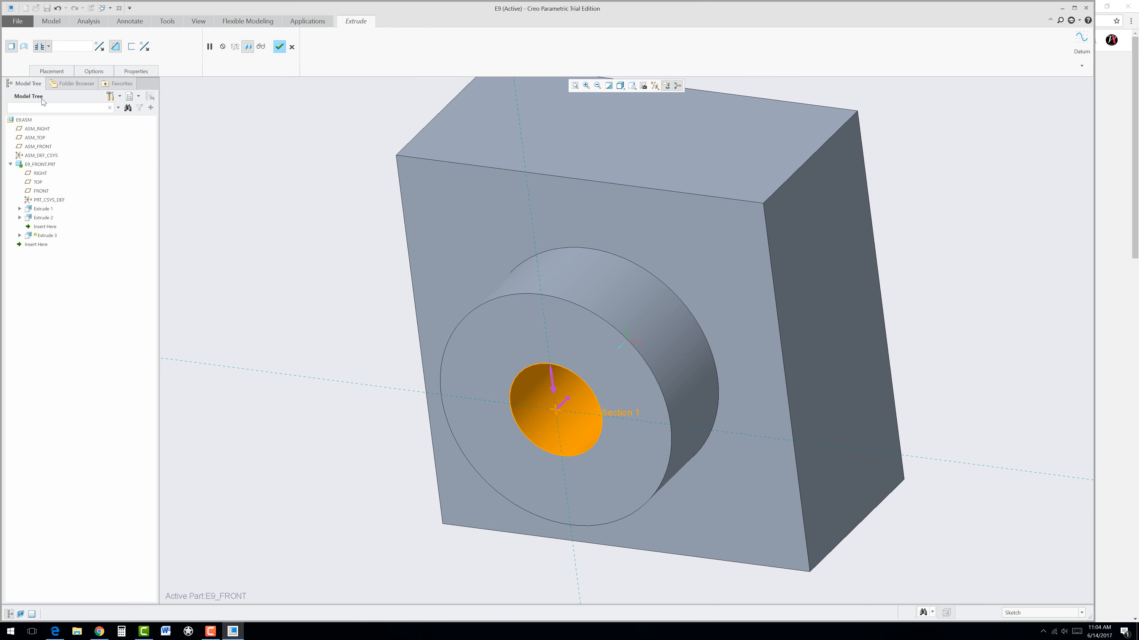
{"action": "left_click", "coordinate": [278, 48]}
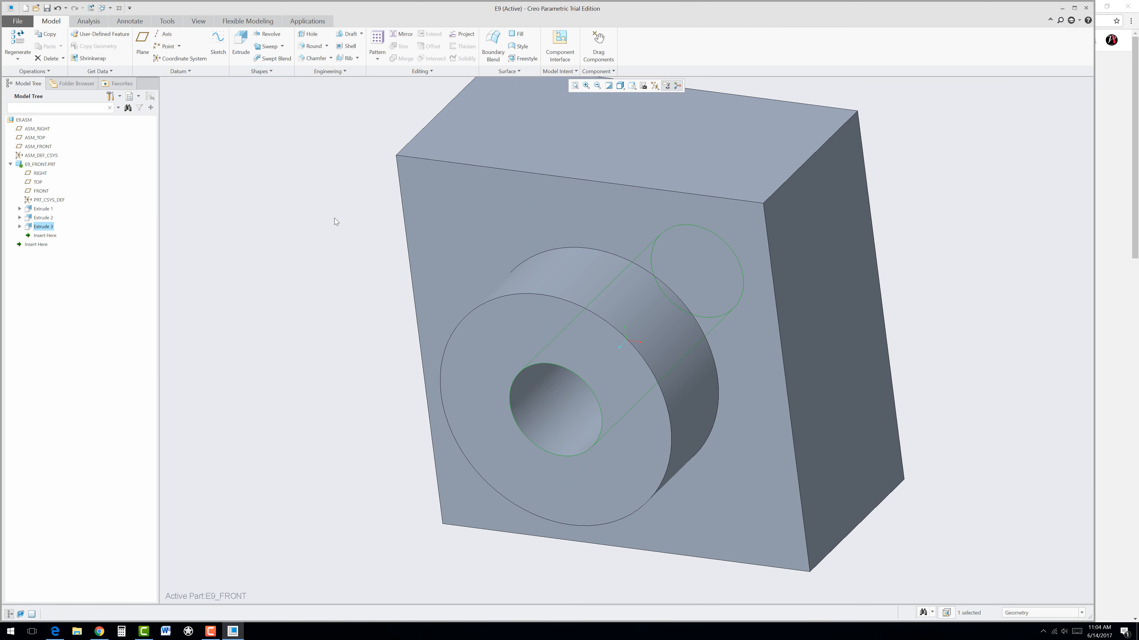
Start a Round feature and set its radius to 0.1
{"action": "middle_click_drag", "start_coordinate": [353, 252], "coordinate": [348, 255]}
{"action": "scroll", "coordinate": [359, 258], "scroll_direction": "up", "scroll_amount": 2}
{"action": "scroll", "coordinate": [462, 176], "scroll_direction": "down", "scroll_amount": 1}
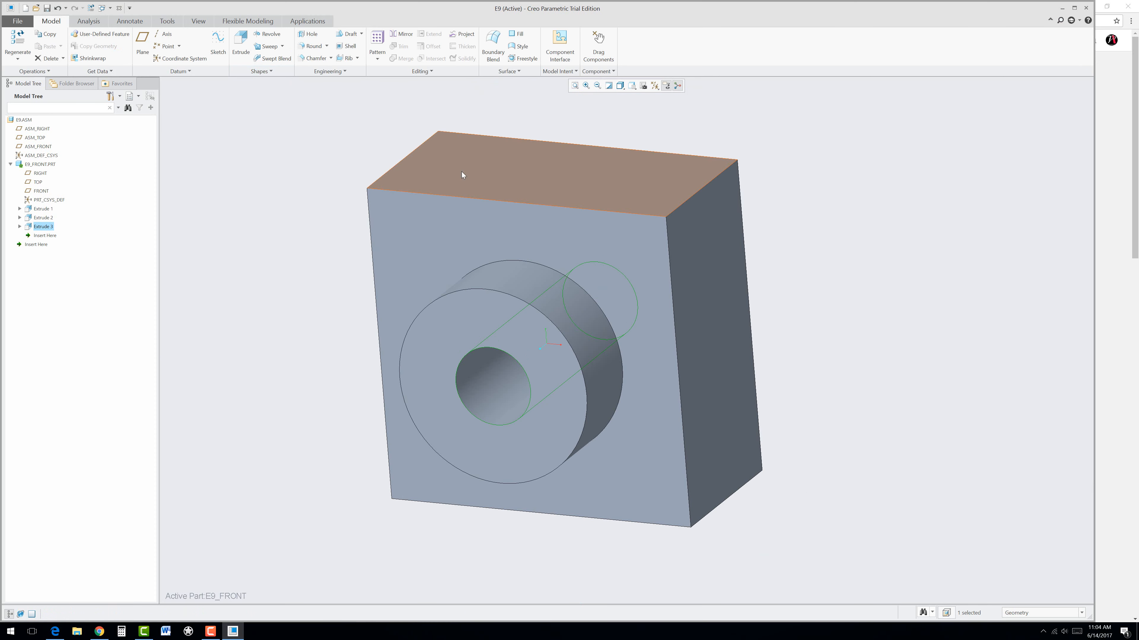
{"action": "left_click", "coordinate": [326, 128]}
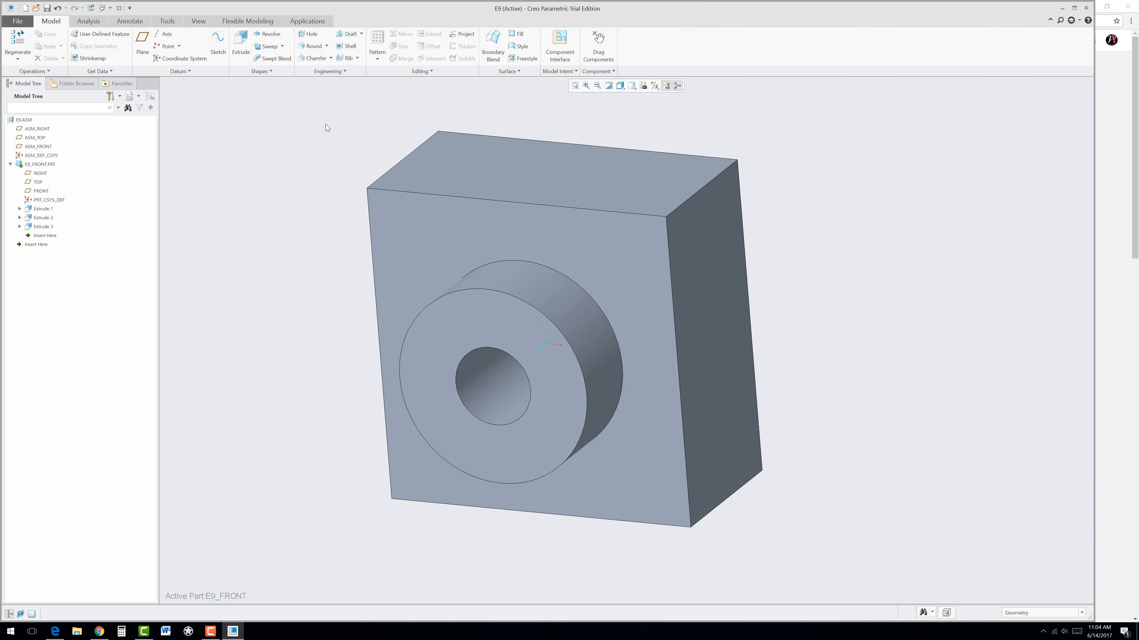
{"action": "left_click", "coordinate": [308, 49]}
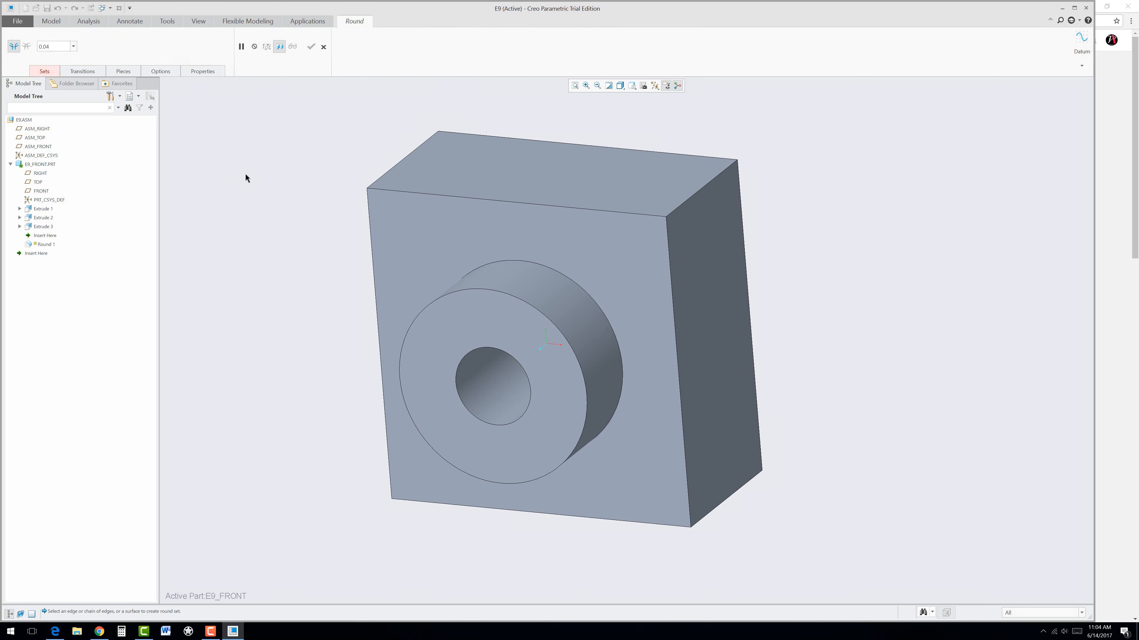
{"action": "left_click", "coordinate": [60, 45]}
{"action": "key", "text": "BackSpace"}
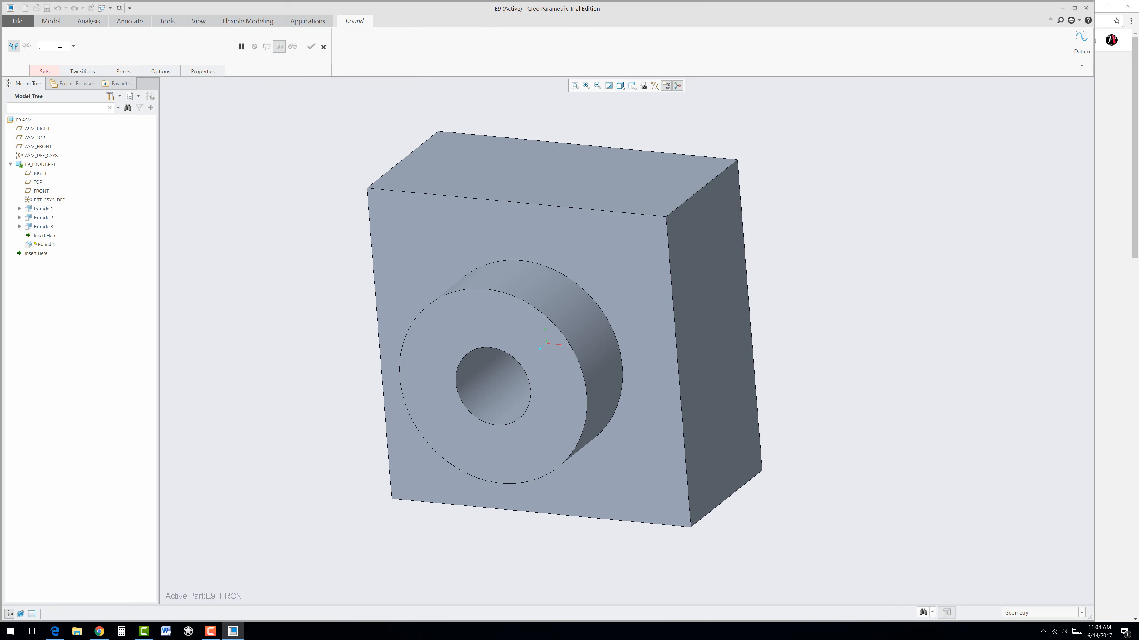
{"action": "type", "text": ".1"}
{"action": "key", "text": "Return"}
Check the corner radius on the bezel drawing in Edge, return to Creo Parametric and set the round radius to 0.125
{"action": "left_click", "coordinate": [55, 631]}
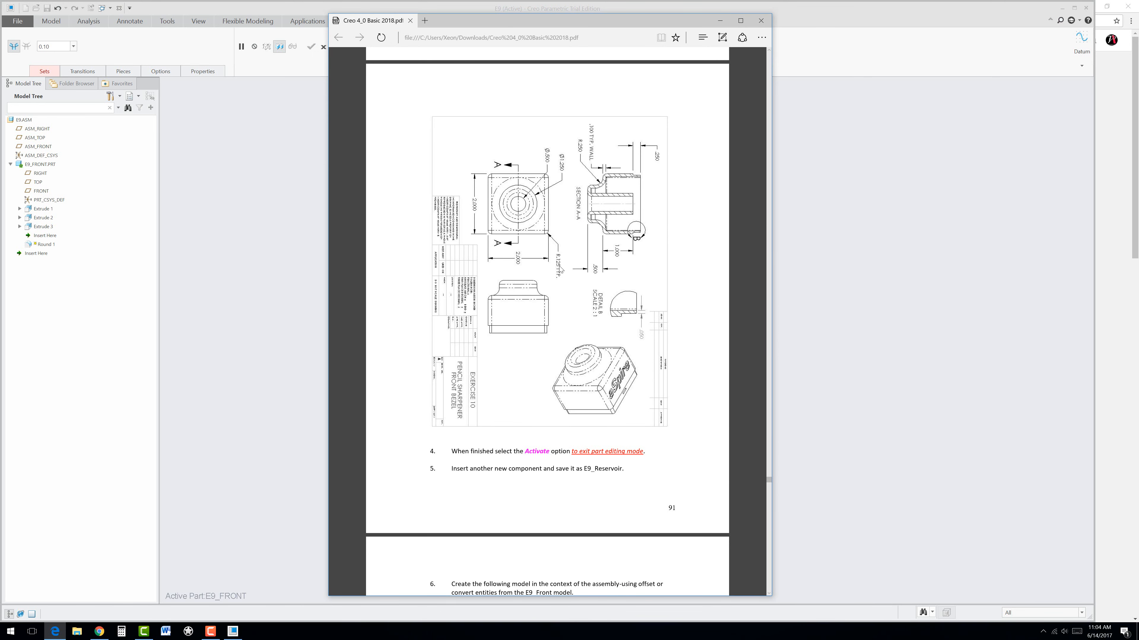
{"action": "left_click", "coordinate": [54, 631]}
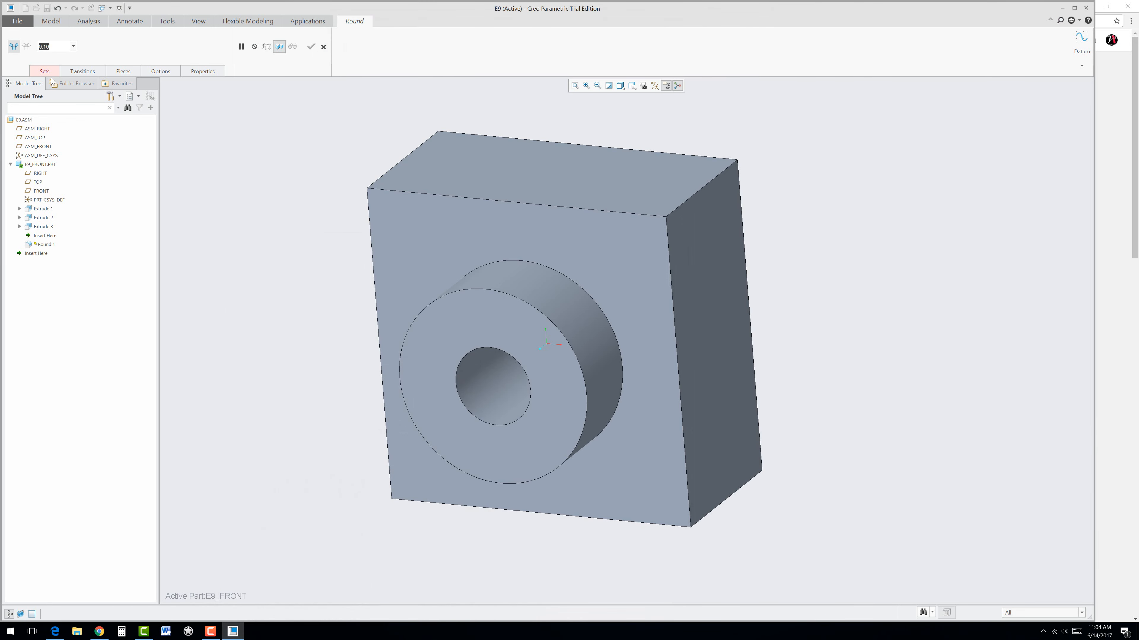
{"action": "type", "text": ".125"}
{"action": "key", "text": "Return"}
Select the block's four front-to-back corner edges and the front face's first side edge for the 0.125 round
{"action": "left_click", "coordinate": [408, 157]}
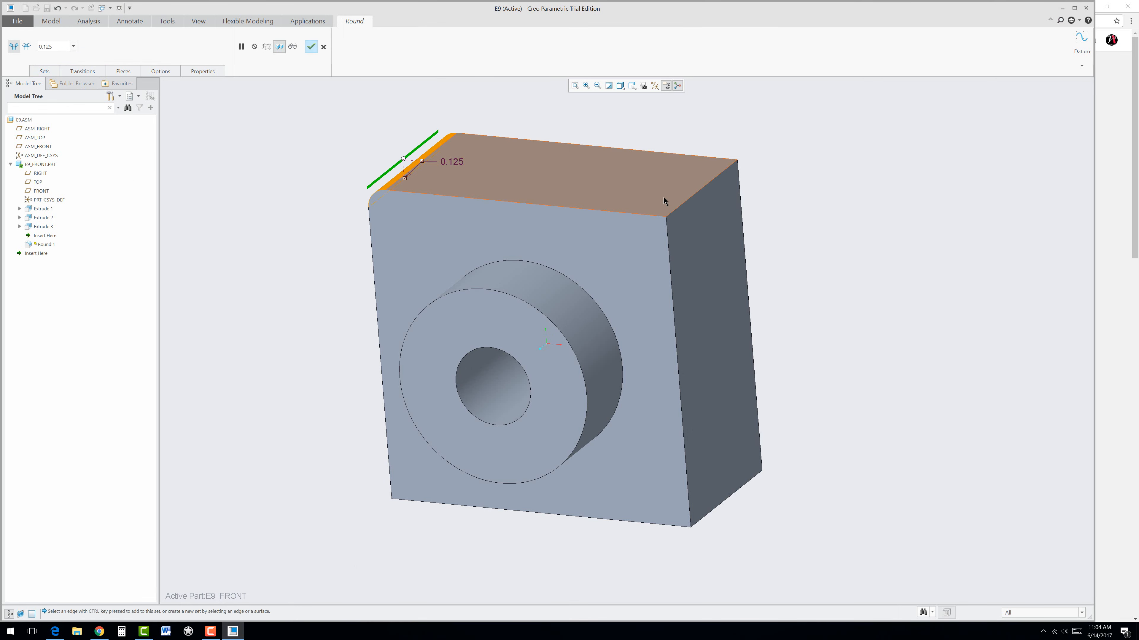
{"action": "left_click", "coordinate": [694, 199], "text": "ctrl"}
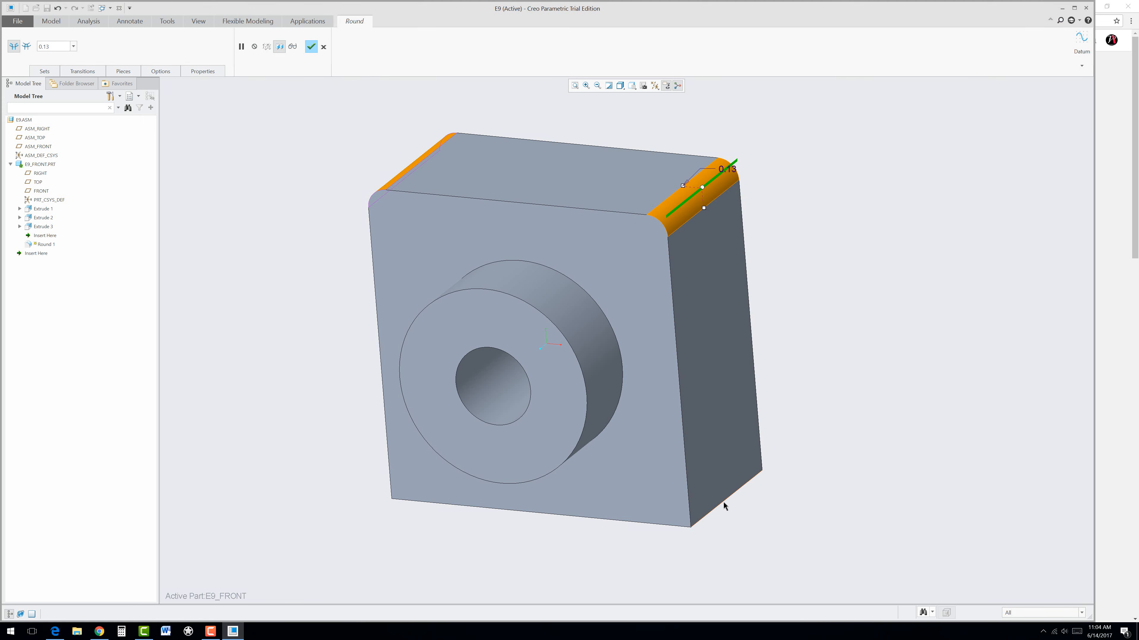
{"action": "left_click", "coordinate": [725, 502], "text": "ctrl"}
{"action": "middle_click_drag", "start_coordinate": [391, 526], "coordinate": [395, 461]}
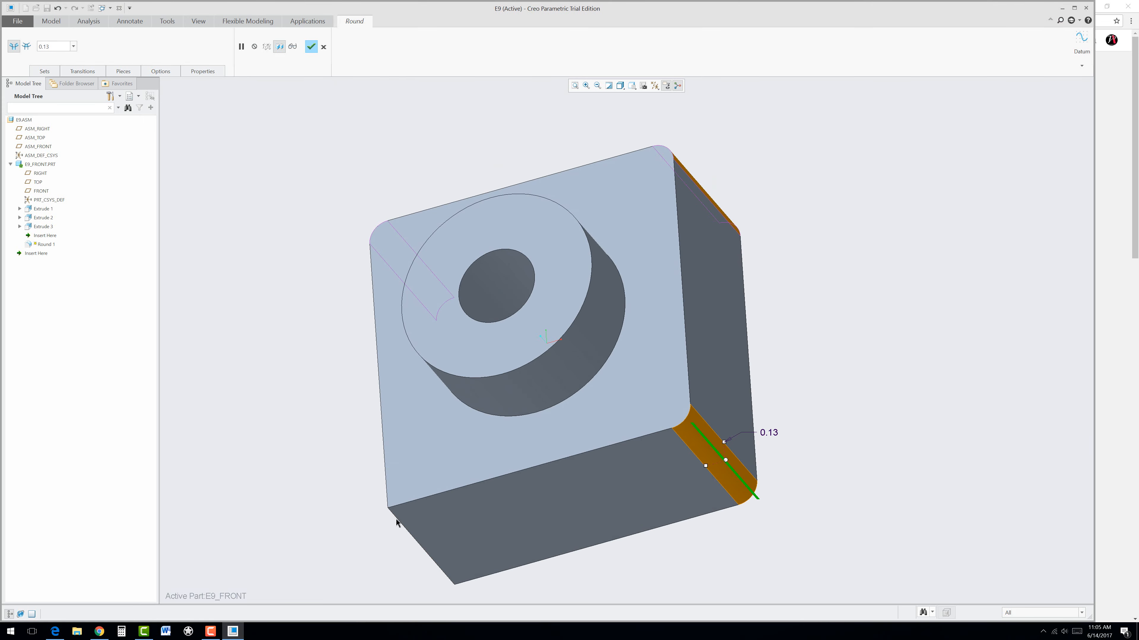
{"action": "left_click", "coordinate": [384, 453], "text": "ctrl"}
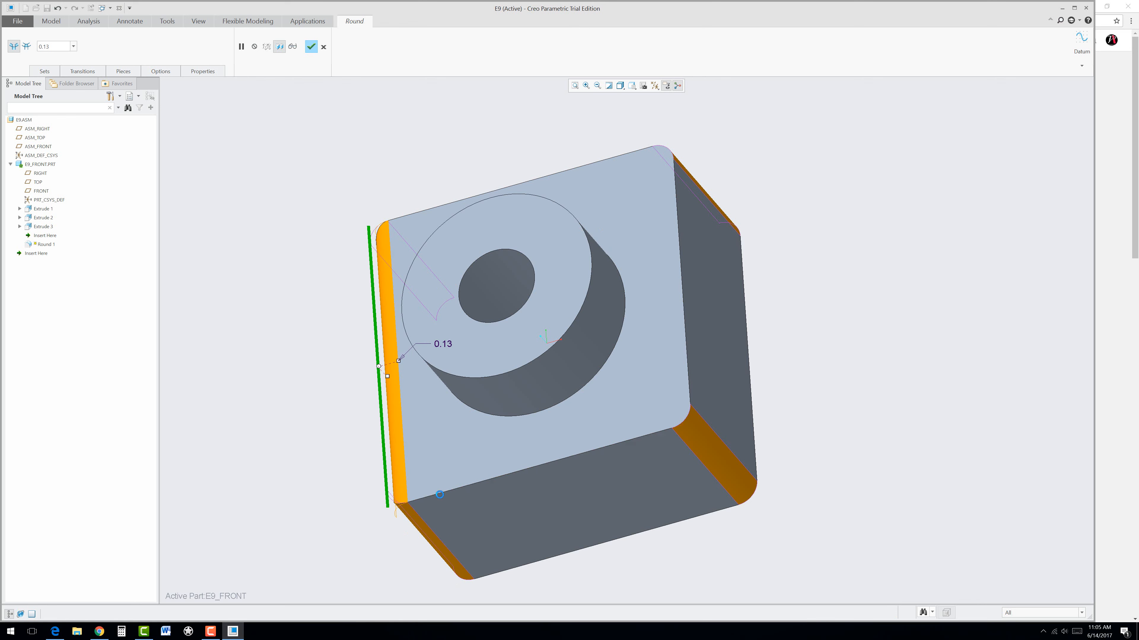
Add the front face's remaining perimeter edges, the boss's outer rim and the hole's front rim to the round
{"action": "left_click", "coordinate": [439, 497], "text": "ctrl"}
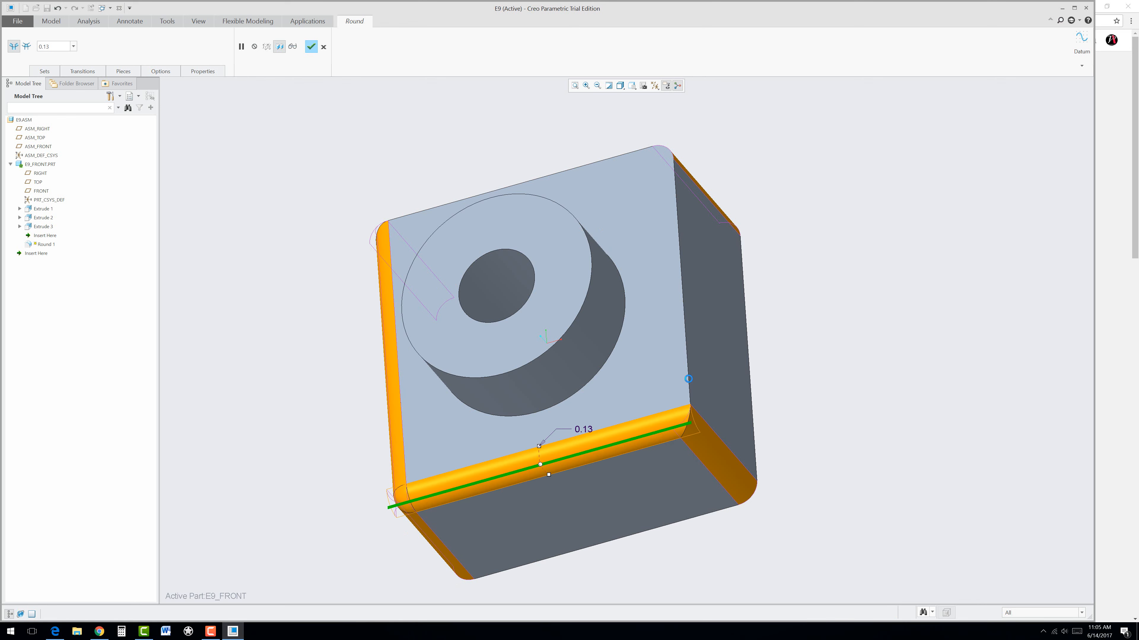
{"action": "left_click", "coordinate": [689, 381], "text": "ctrl"}
{"action": "left_click", "coordinate": [617, 161], "text": "ctrl"}
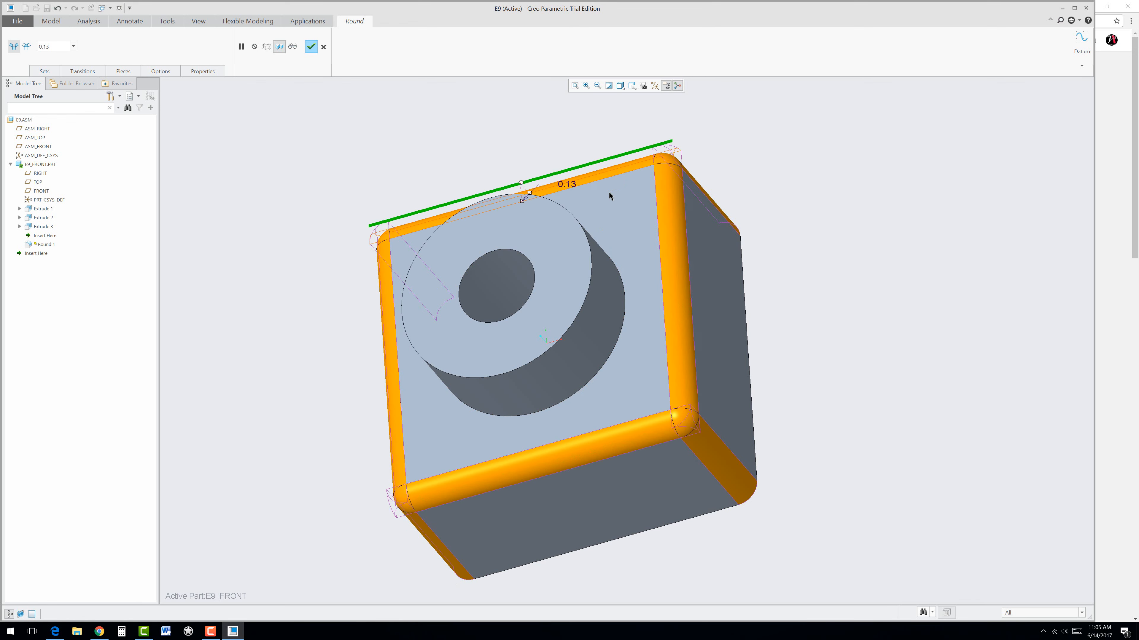
{"action": "left_click", "coordinate": [590, 260], "text": "ctrl"}
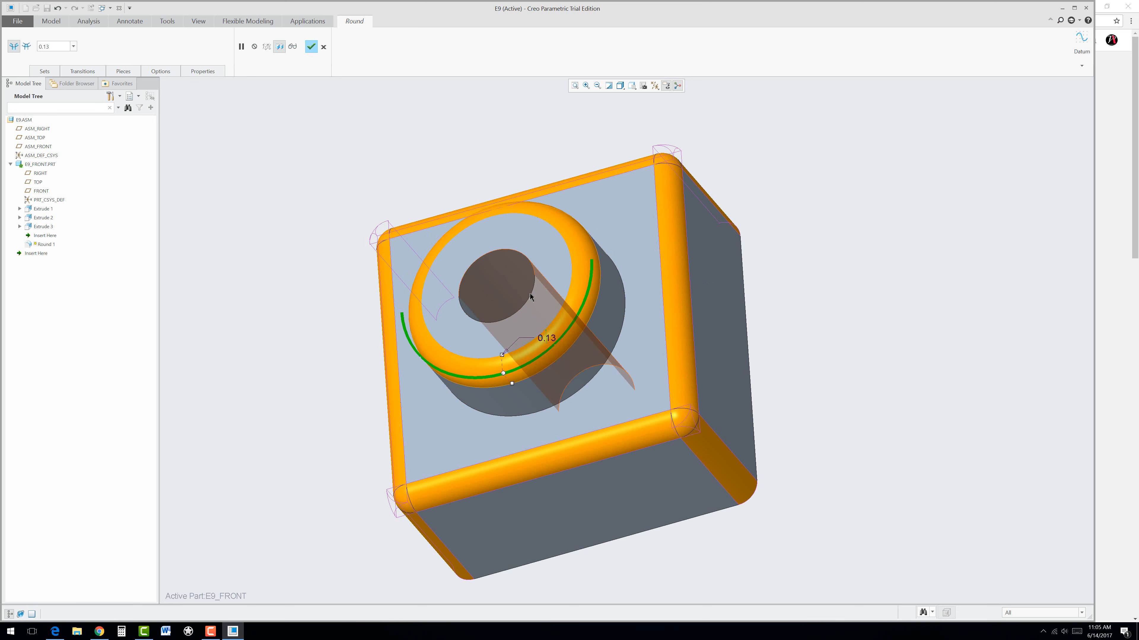
{"action": "left_click", "coordinate": [532, 290], "text": "ctrl"}
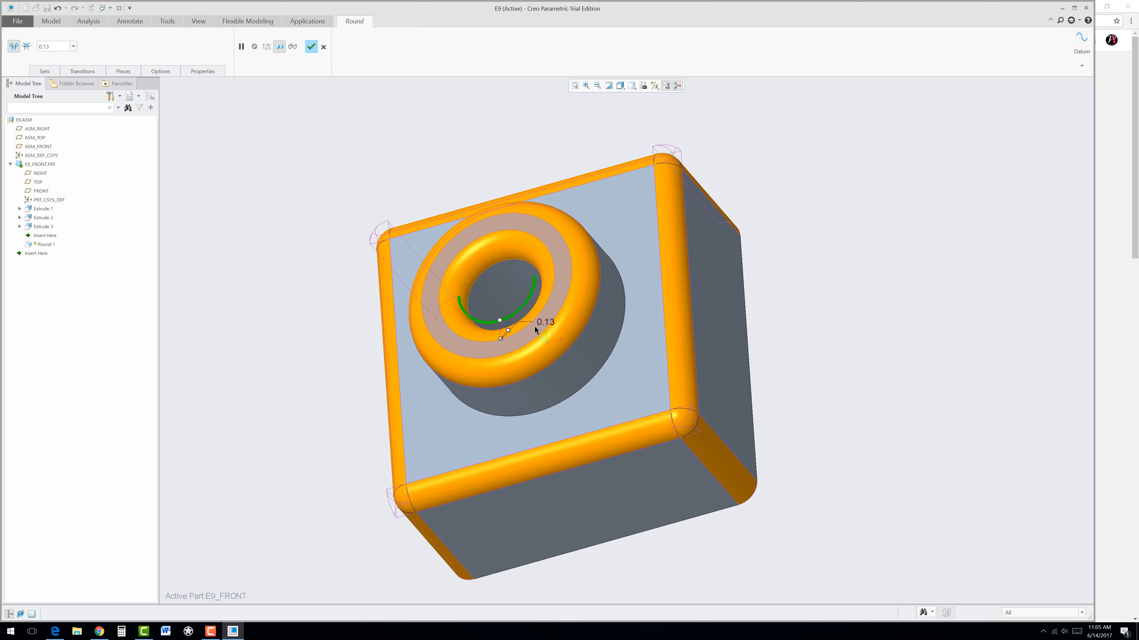
Try to include the boss's base edge in the same round feature with a radius of 0.25
{"action": "left_click", "coordinate": [603, 370], "text": "ctrl"}
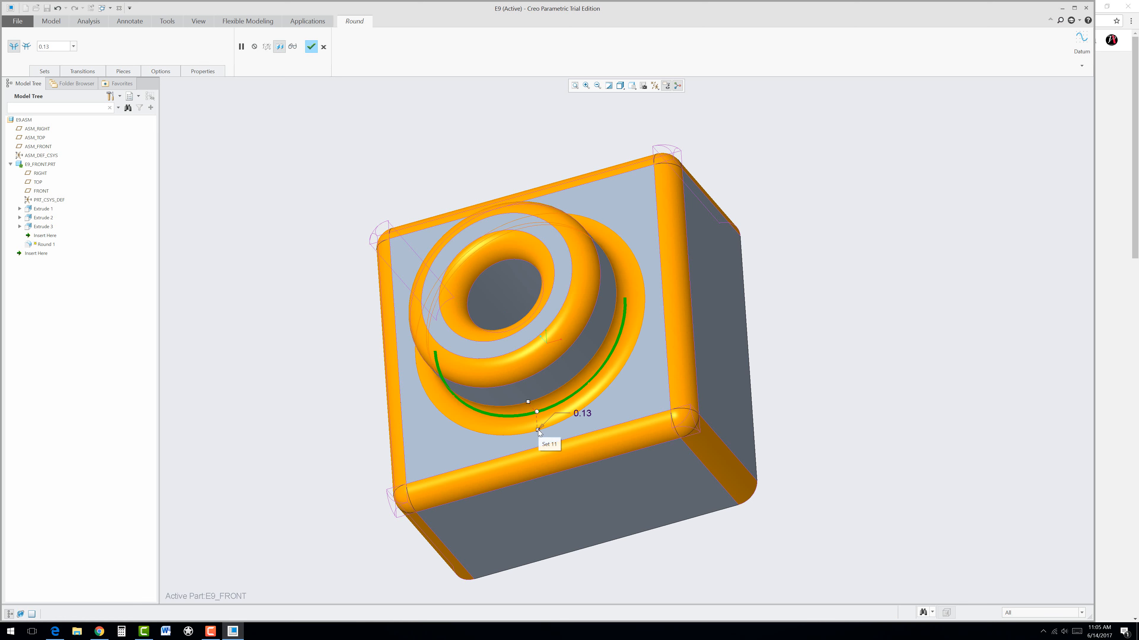
{"action": "left_click_drag", "start_coordinate": [537, 438], "coordinate": [537, 444]}
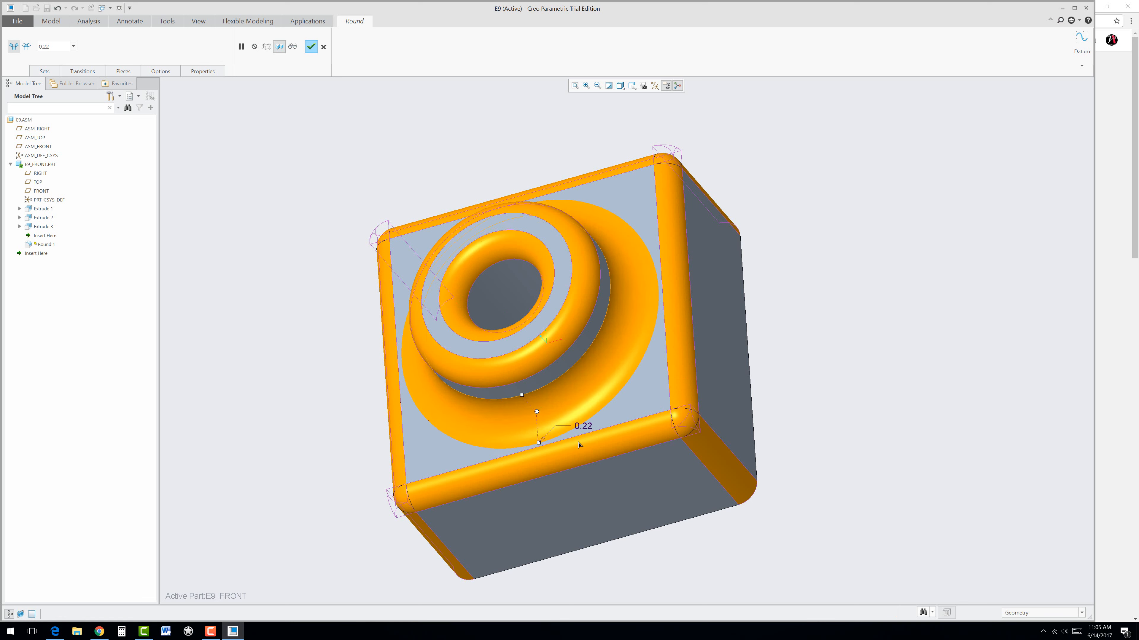
{"action": "double_click", "coordinate": [589, 427]}
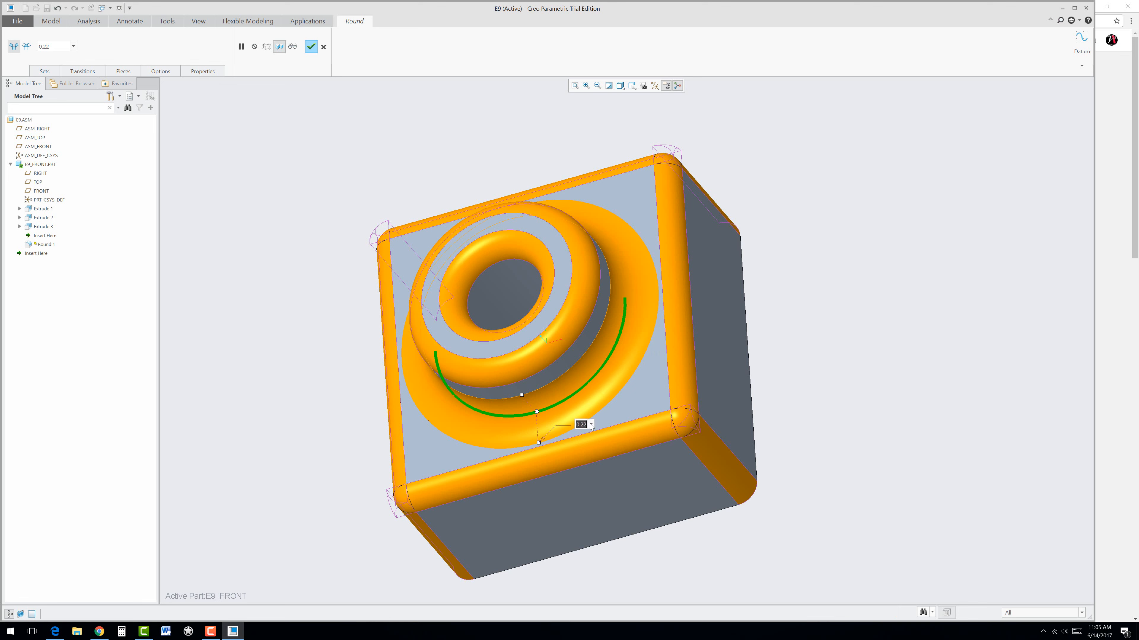
{"action": "type", "text": "0.25"}
{"action": "key", "text": "Return"}
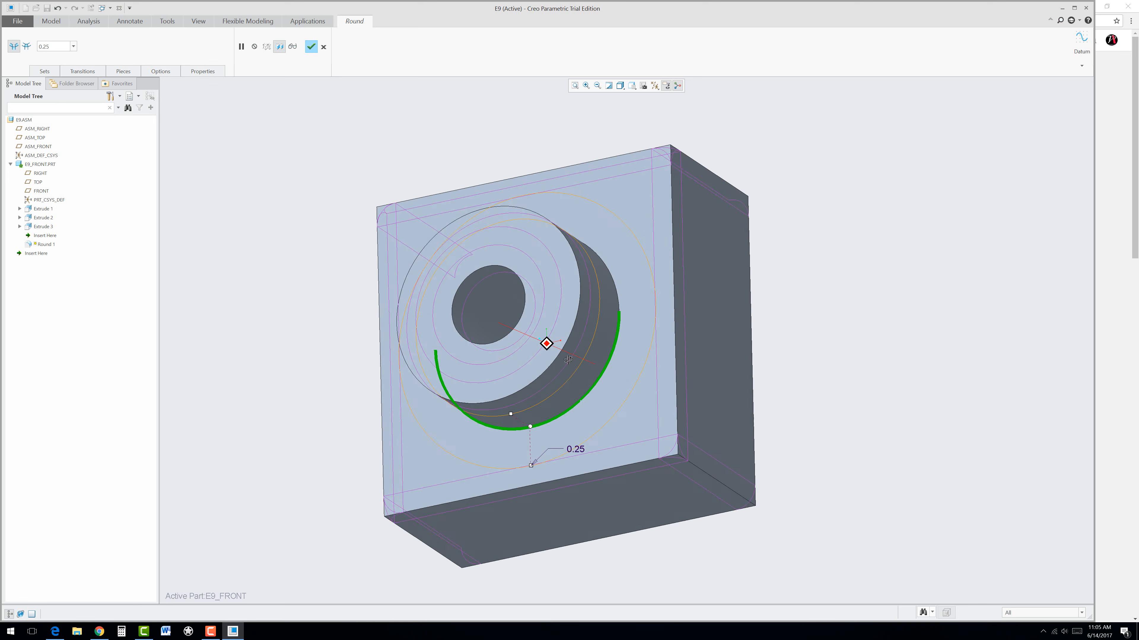
Remove the boss's base edge and its set from the round, and complete the feature
{"action": "middle_click_drag", "start_coordinate": [568, 360], "coordinate": [589, 274]}
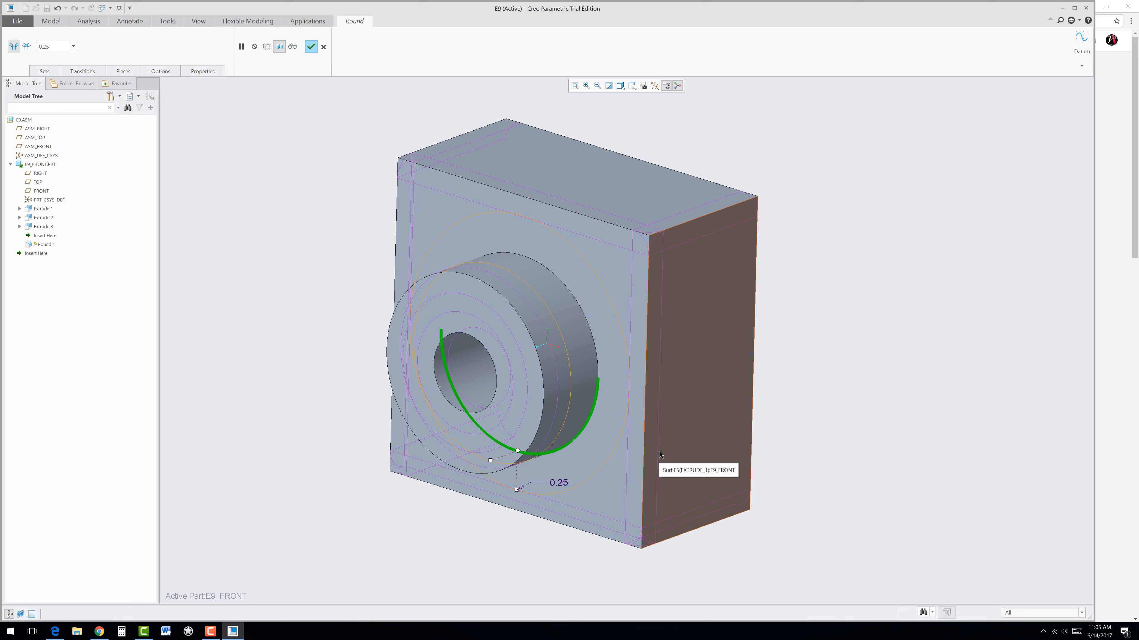
{"action": "left_click", "coordinate": [580, 435], "text": "ctrl"}
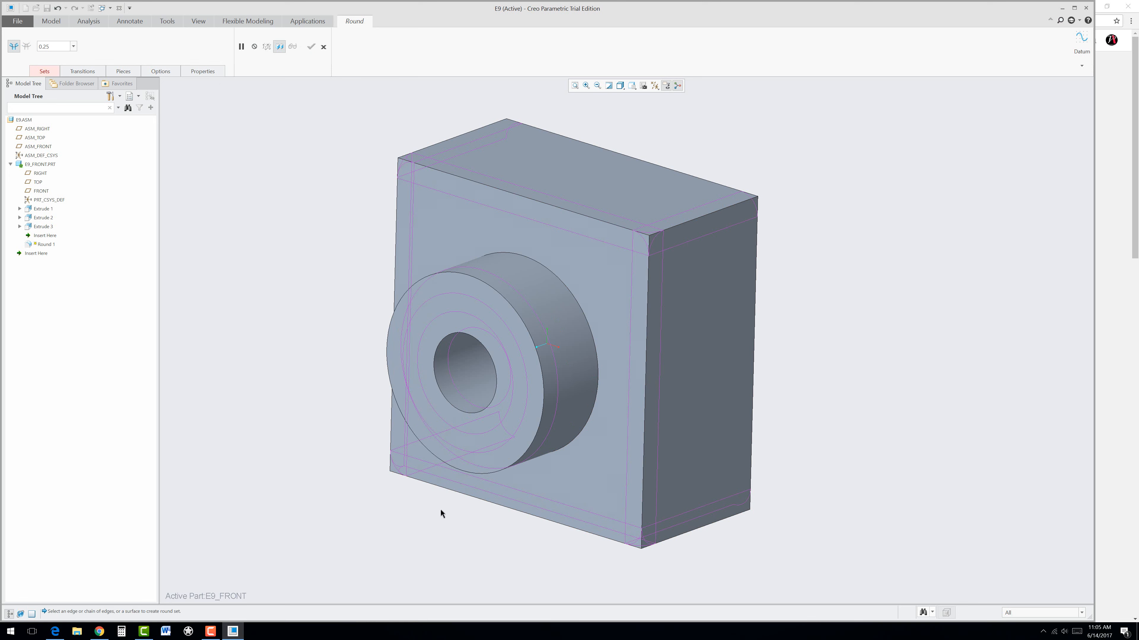
{"action": "middle_click_drag", "start_coordinate": [345, 408], "coordinate": [336, 412]}
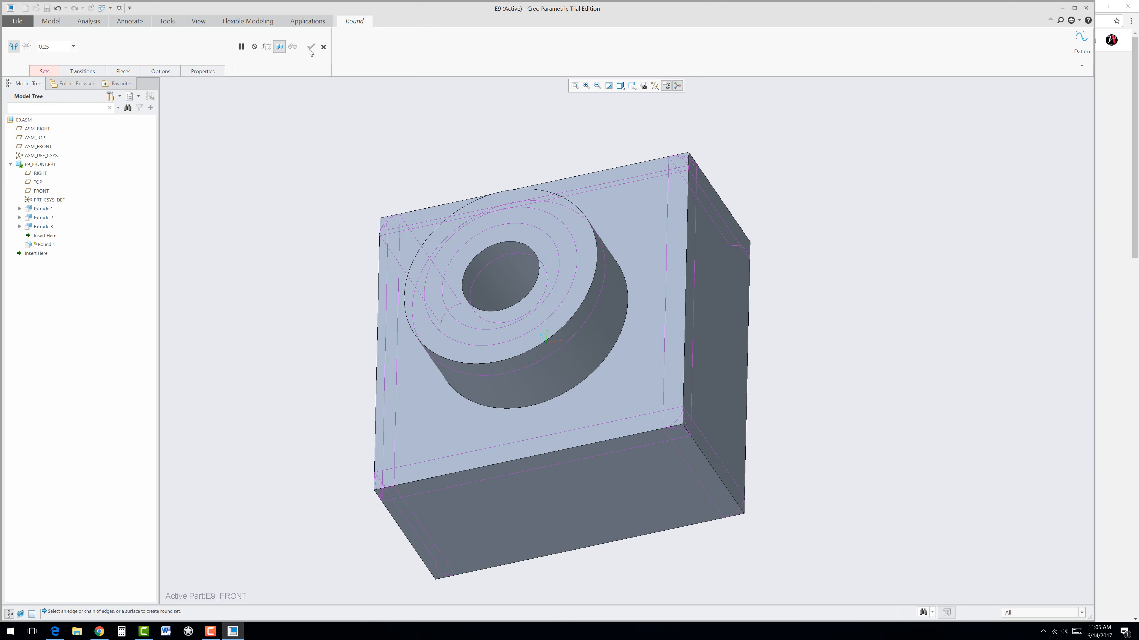
{"action": "double_click", "coordinate": [62, 48]}
{"action": "type", "text": "0.125"}
{"action": "left_click", "coordinate": [45, 71]}
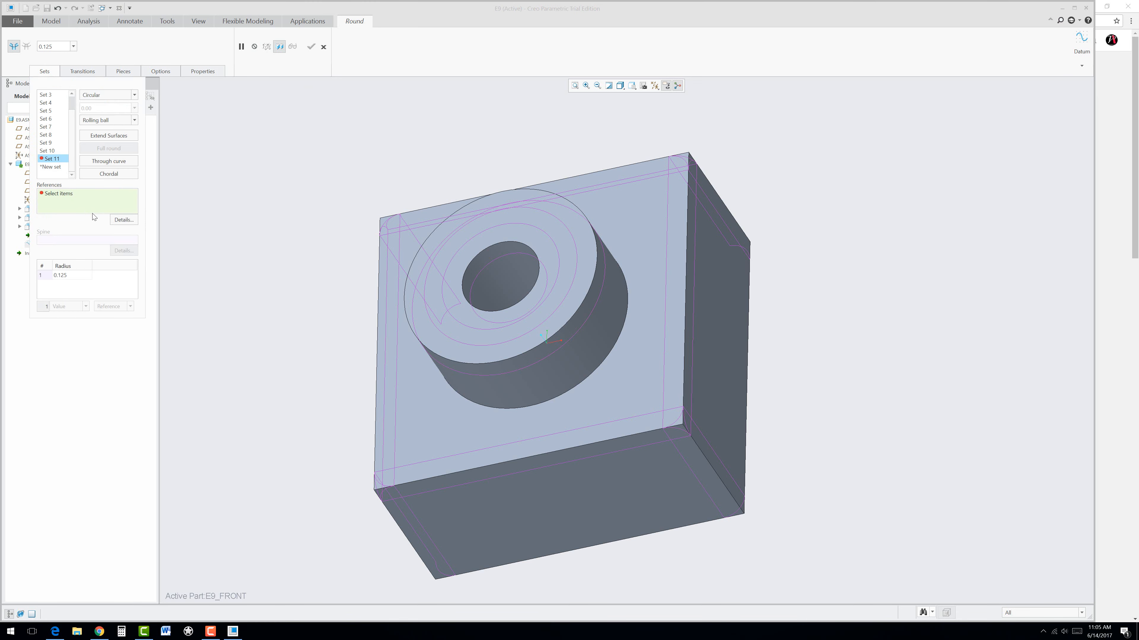
{"action": "right_click", "coordinate": [51, 161]}
{"action": "left_click", "coordinate": [71, 175]}
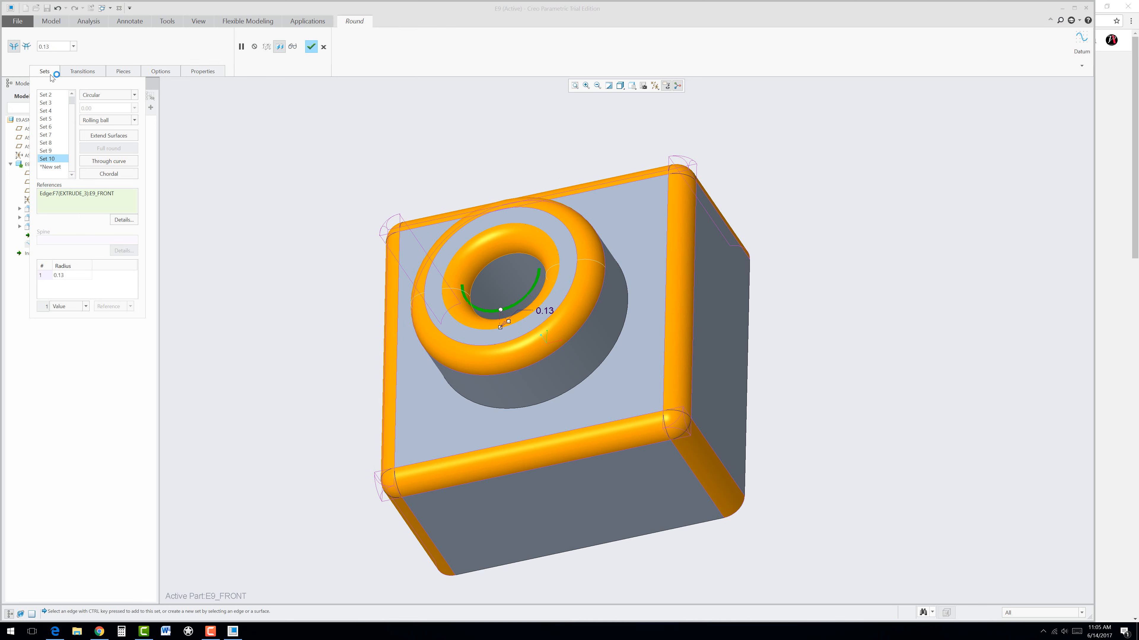
{"action": "middle_click_drag", "start_coordinate": [280, 263], "coordinate": [285, 347]}
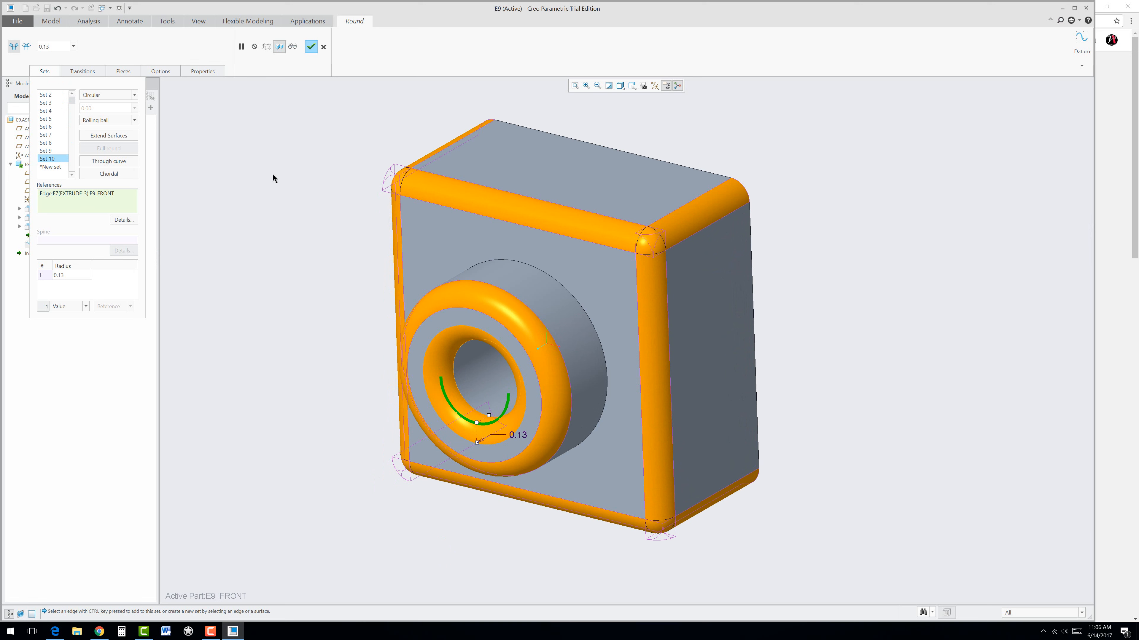
{"action": "left_click", "coordinate": [311, 48]}
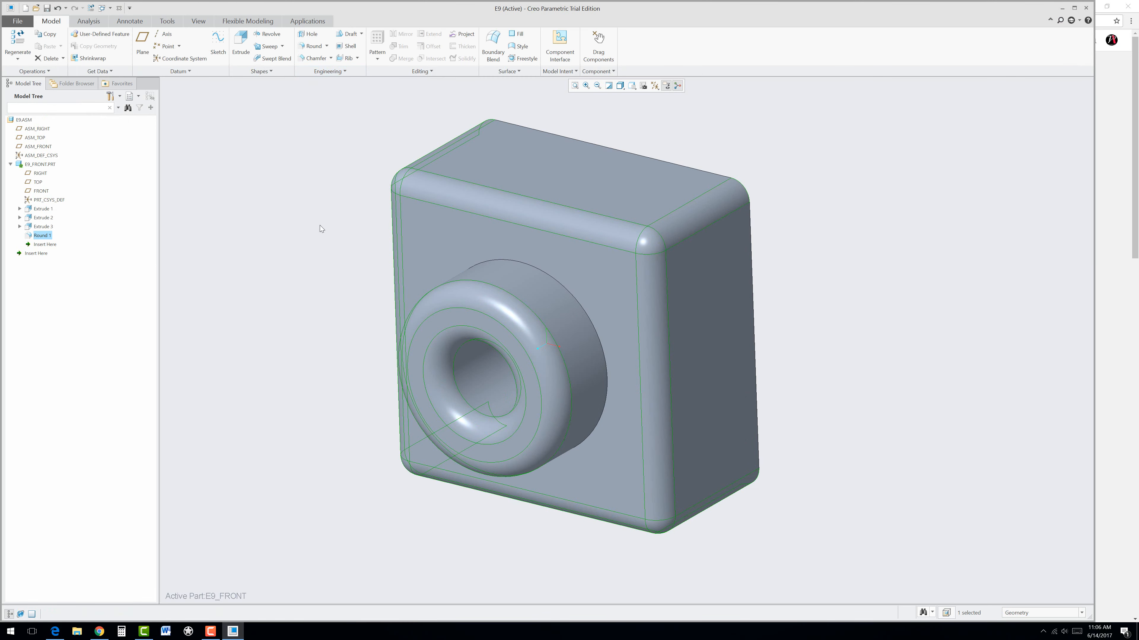
Round the edge where the boss meets the block with a separate 0.25 radius round feature
{"action": "middle_click_drag", "start_coordinate": [343, 346], "coordinate": [338, 300]}
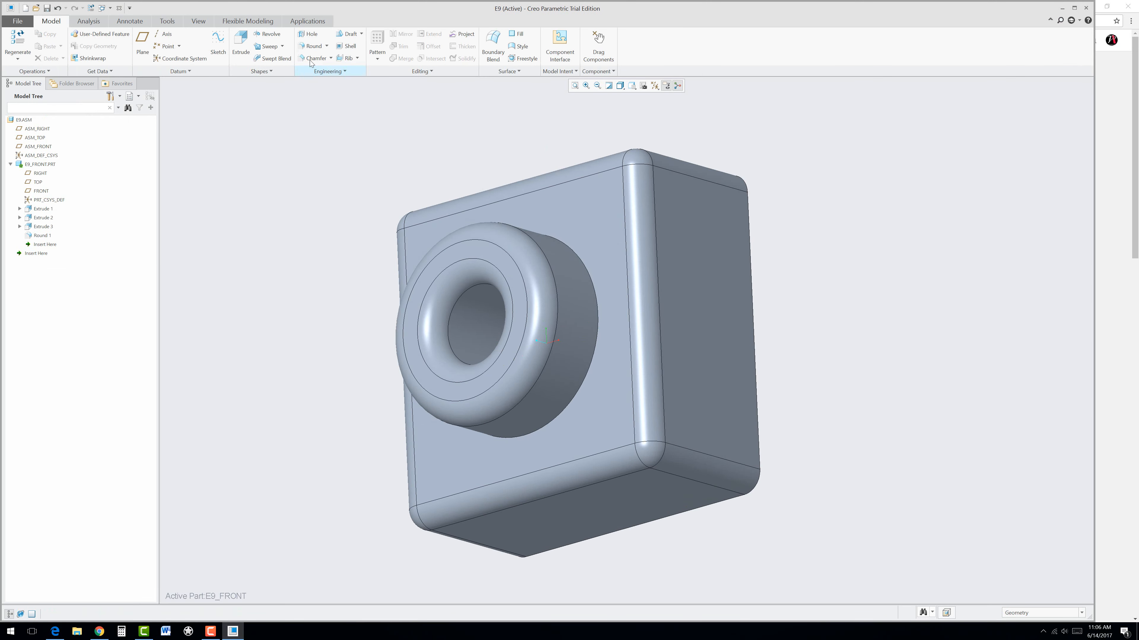
{"action": "left_click", "coordinate": [312, 45]}
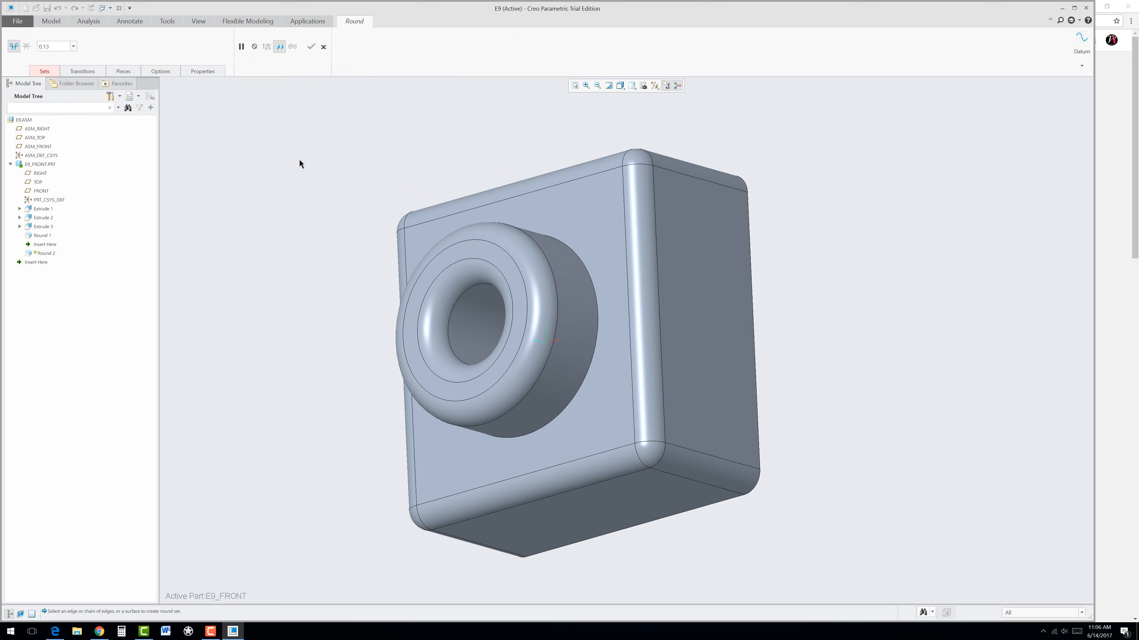
{"action": "double_click", "coordinate": [60, 47]}
{"action": "type", "text": "0.25"}
{"action": "left_click", "coordinate": [564, 410]}
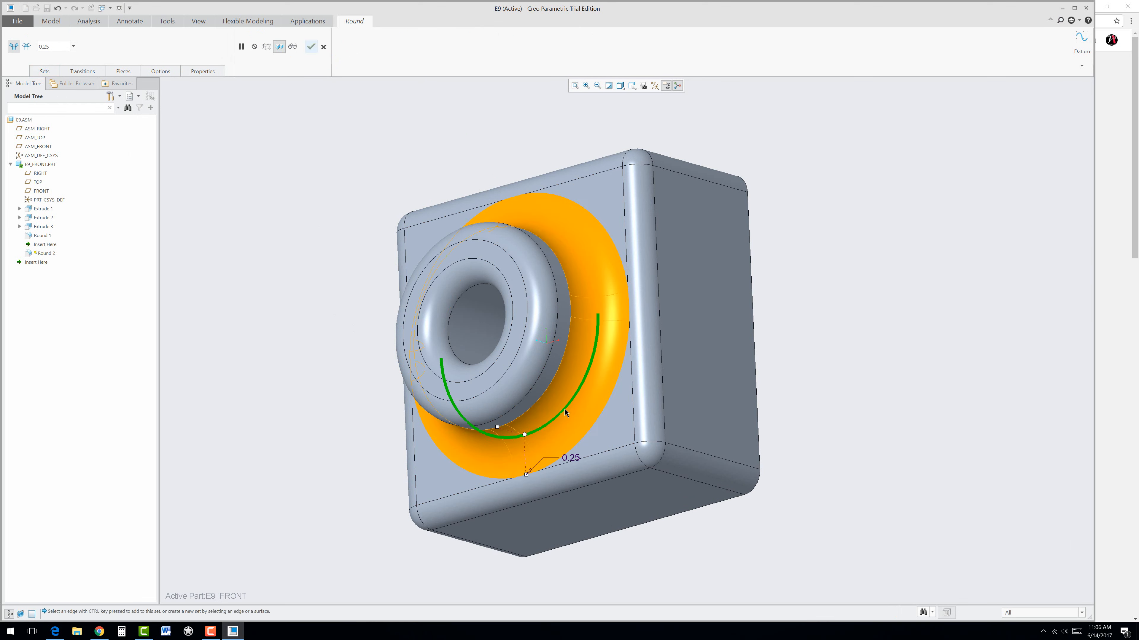
{"action": "scroll", "coordinate": [525, 487], "scroll_direction": "down", "scroll_amount": 5}
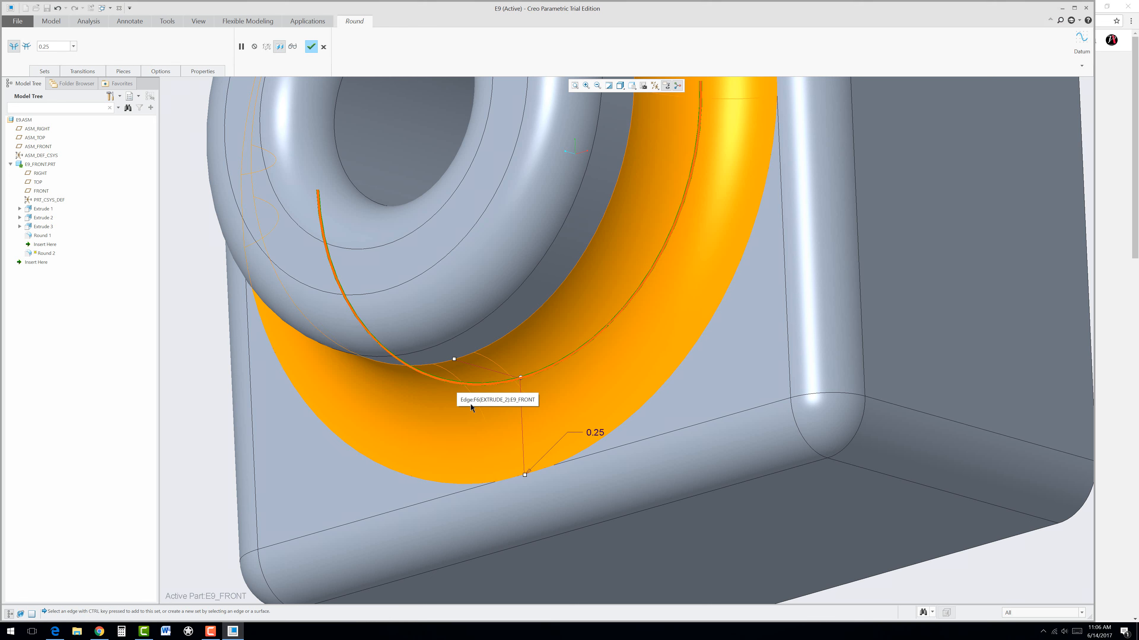
{"action": "left_click", "coordinate": [312, 48]}
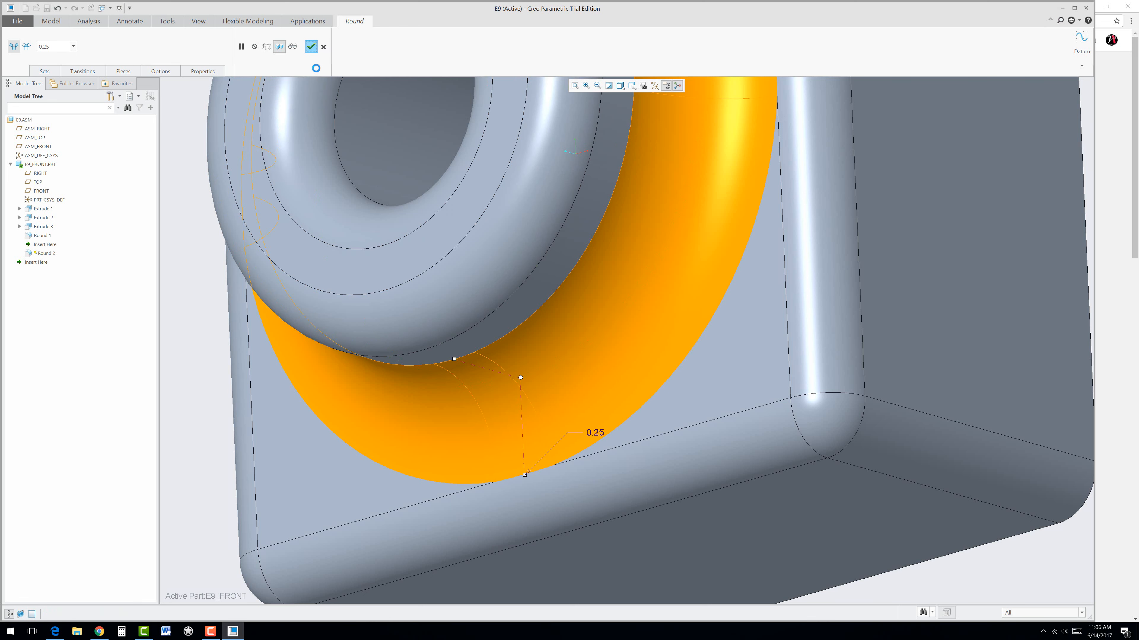
{"action": "left_click", "coordinate": [207, 433]}
Start a Shell feature on the part, check the wall thickness on the bezel drawing in Edge, and return to Creo Parametric
{"action": "scroll", "coordinate": [224, 451], "scroll_direction": "down", "scroll_amount": 4}
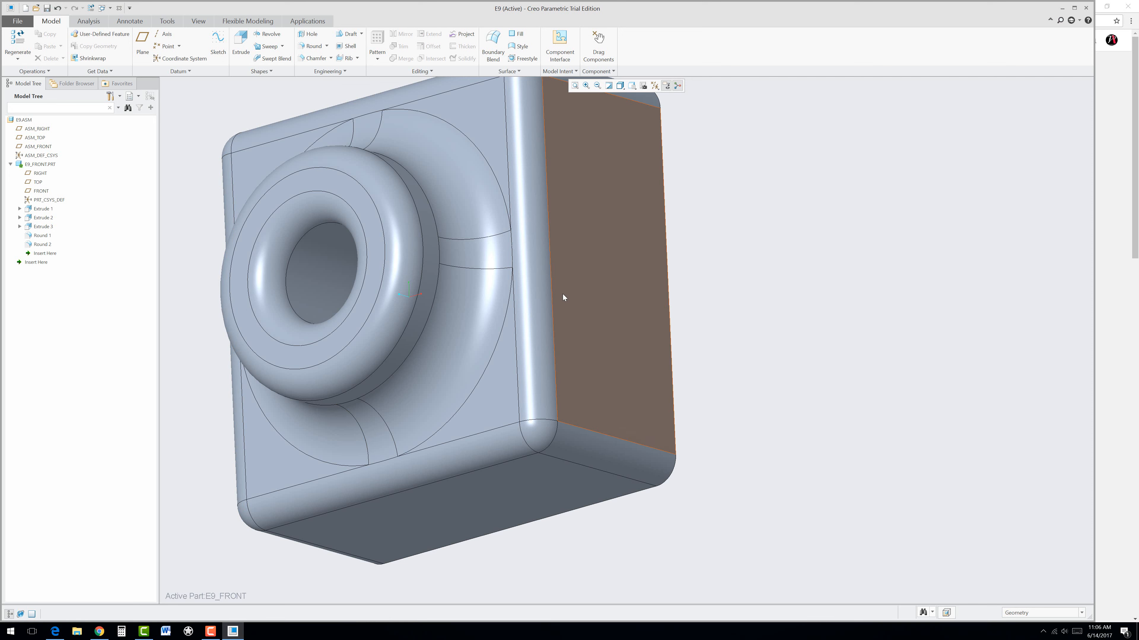
{"action": "middle_click_drag", "start_coordinate": [562, 297], "coordinate": [469, 385]}
{"action": "scroll", "coordinate": [558, 345], "scroll_direction": "down", "scroll_amount": 4}
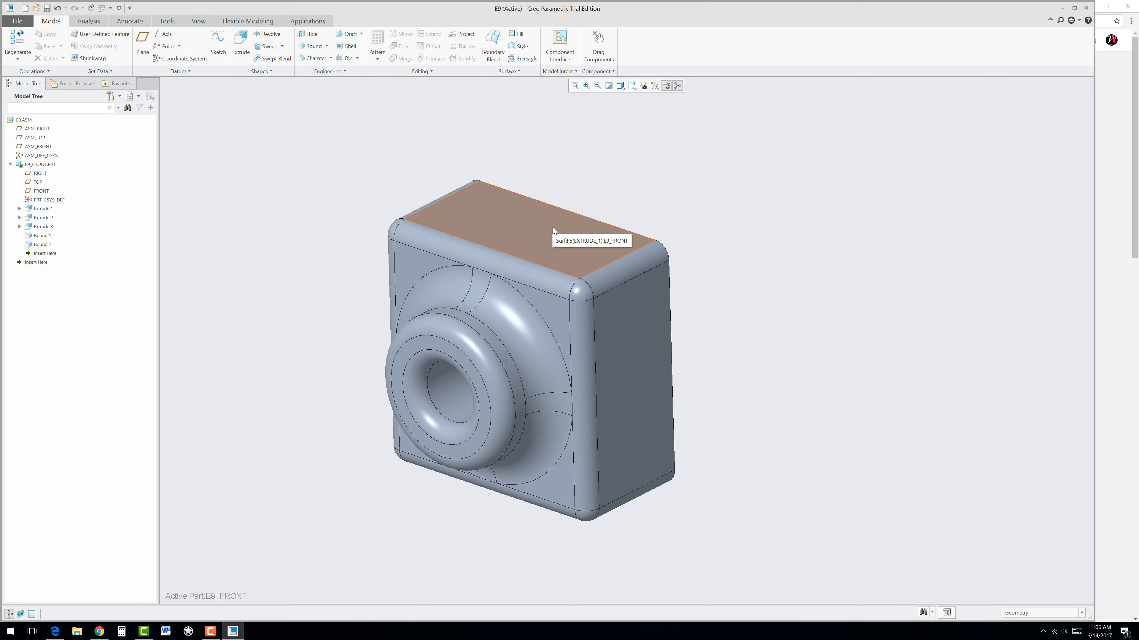
{"action": "middle_click_drag", "start_coordinate": [667, 356], "coordinate": [486, 273]}
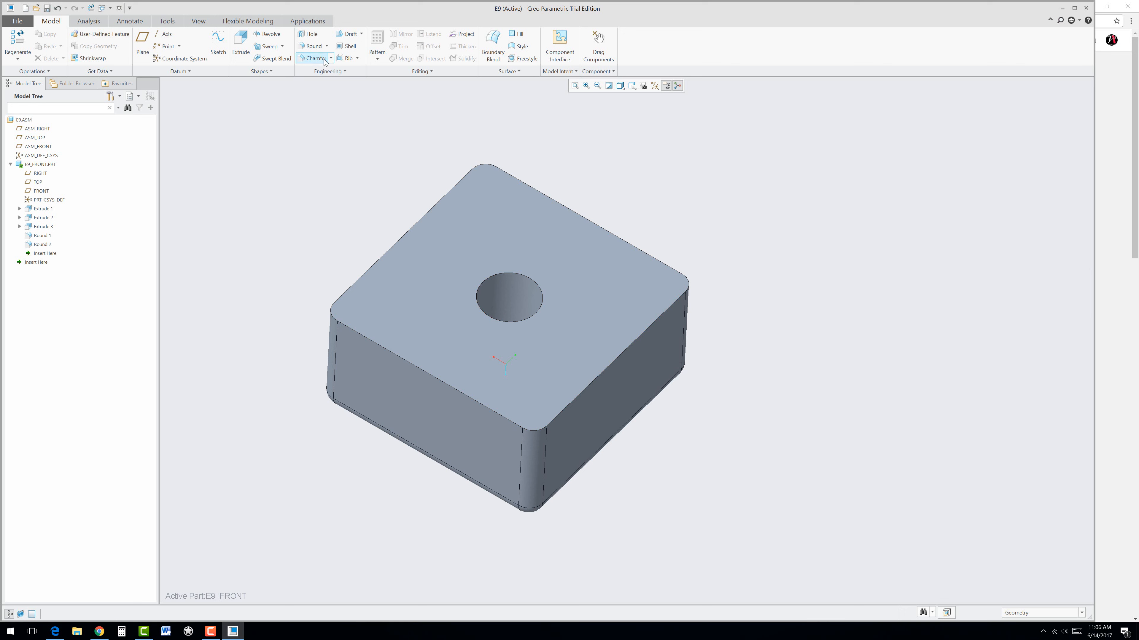
{"action": "left_click", "coordinate": [346, 46]}
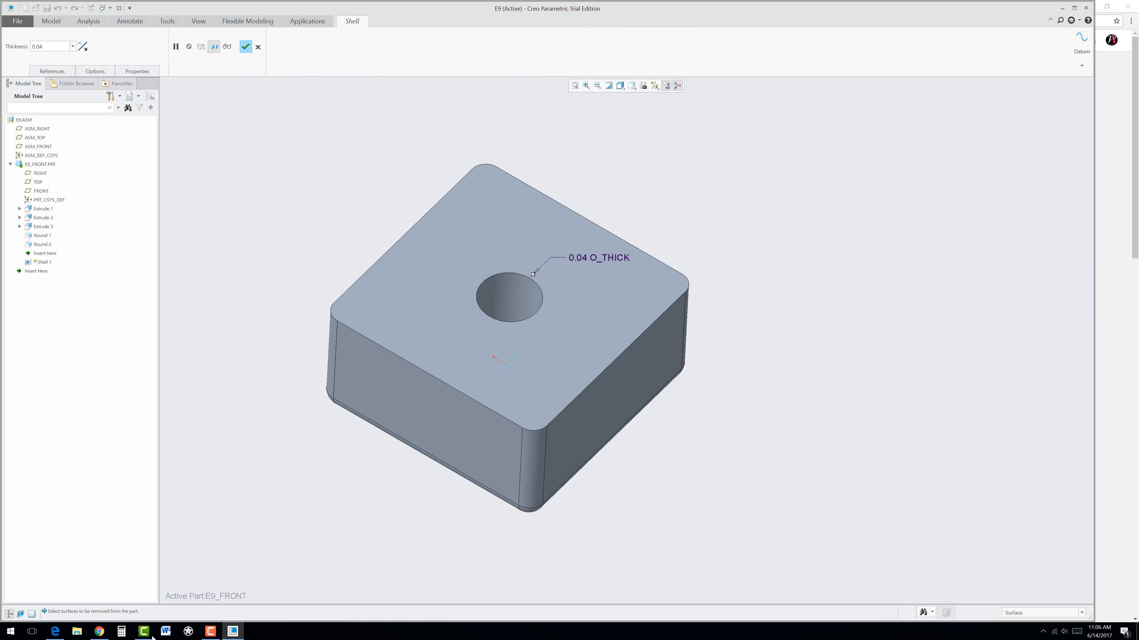
{"action": "left_click", "coordinate": [55, 632]}
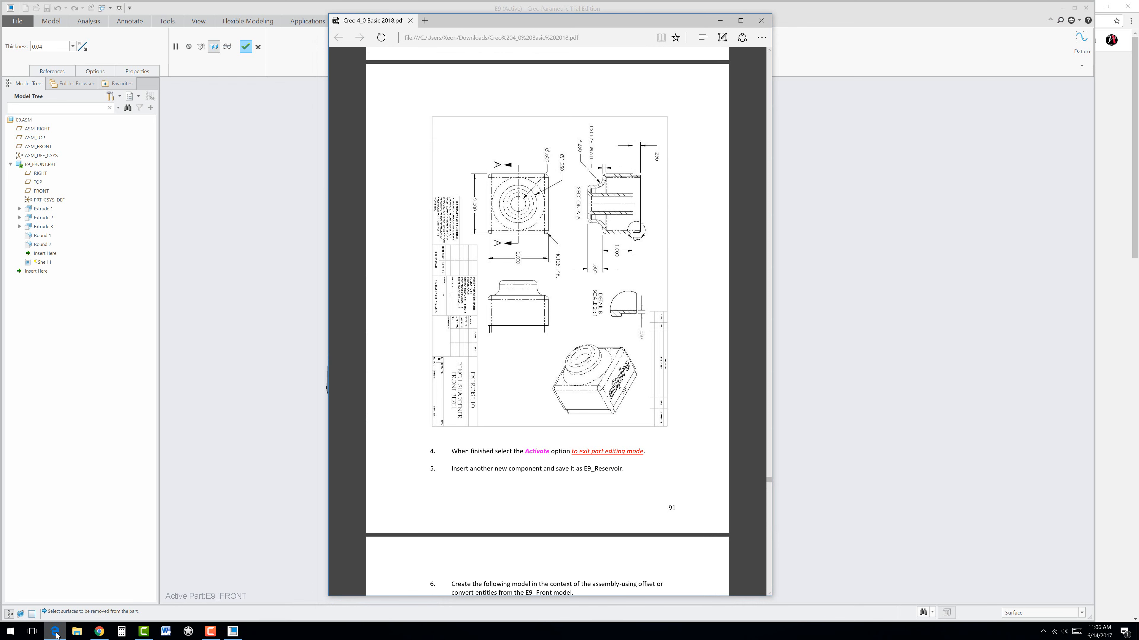
{"action": "left_click", "coordinate": [55, 632]}
Shell the part with its flat back face removed and a wall thickness of 0.1
{"action": "left_click", "coordinate": [429, 305]}
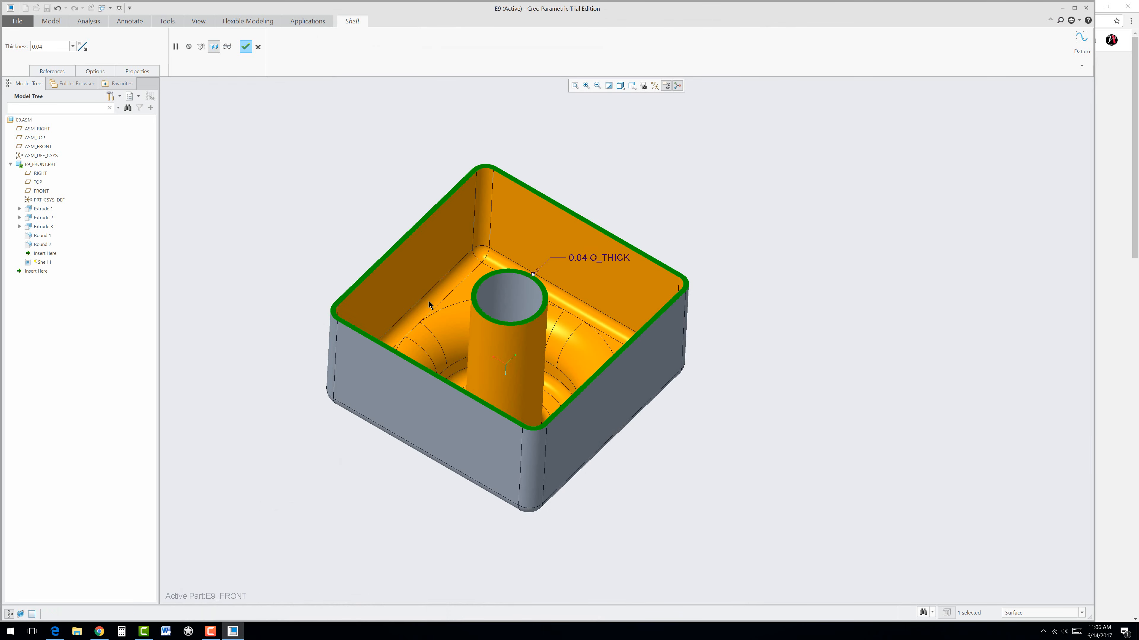
{"action": "double_click", "coordinate": [607, 261]}
{"action": "type", "text": "0.1"}
{"action": "key", "text": "Return"}
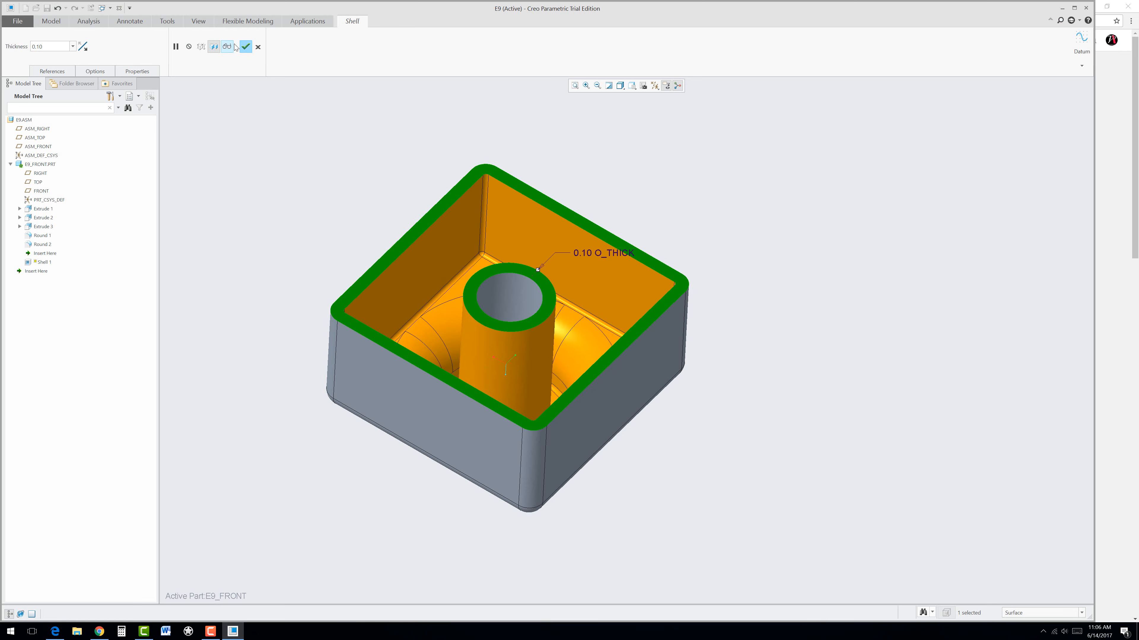
{"action": "left_click", "coordinate": [246, 46]}
Start an Extrude sketch on the shelled part's open rim face and offset the rim's outer edge loop inward by 0.05
{"action": "middle_click_drag", "start_coordinate": [333, 325], "coordinate": [382, 278]}
{"action": "scroll", "coordinate": [398, 252], "scroll_direction": "down", "scroll_amount": 3}
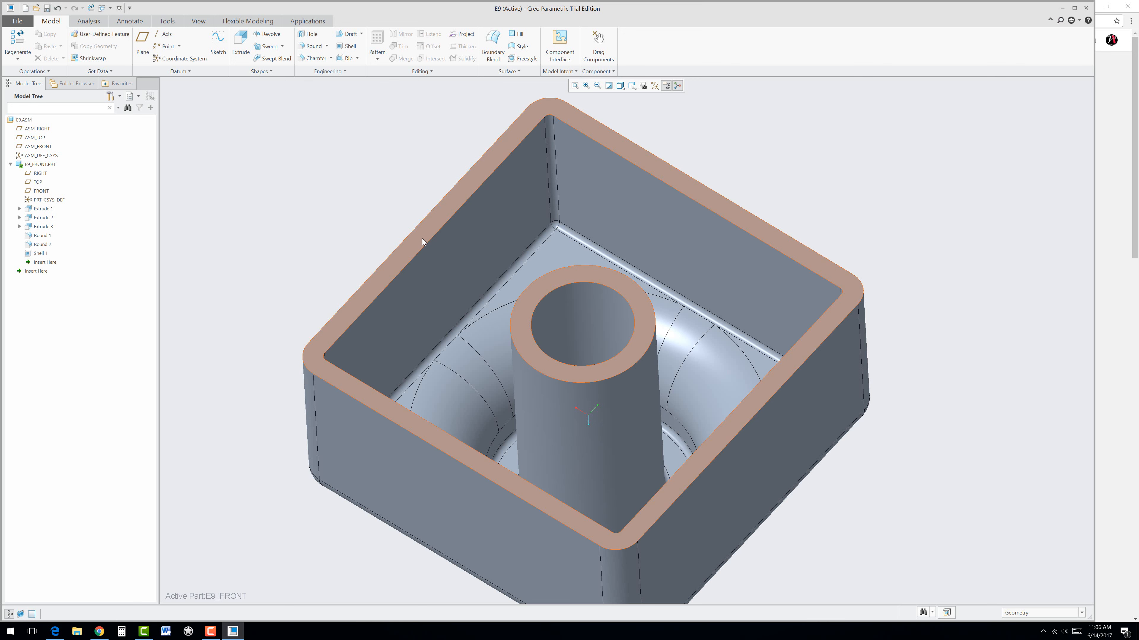
{"action": "left_click", "coordinate": [240, 43]}
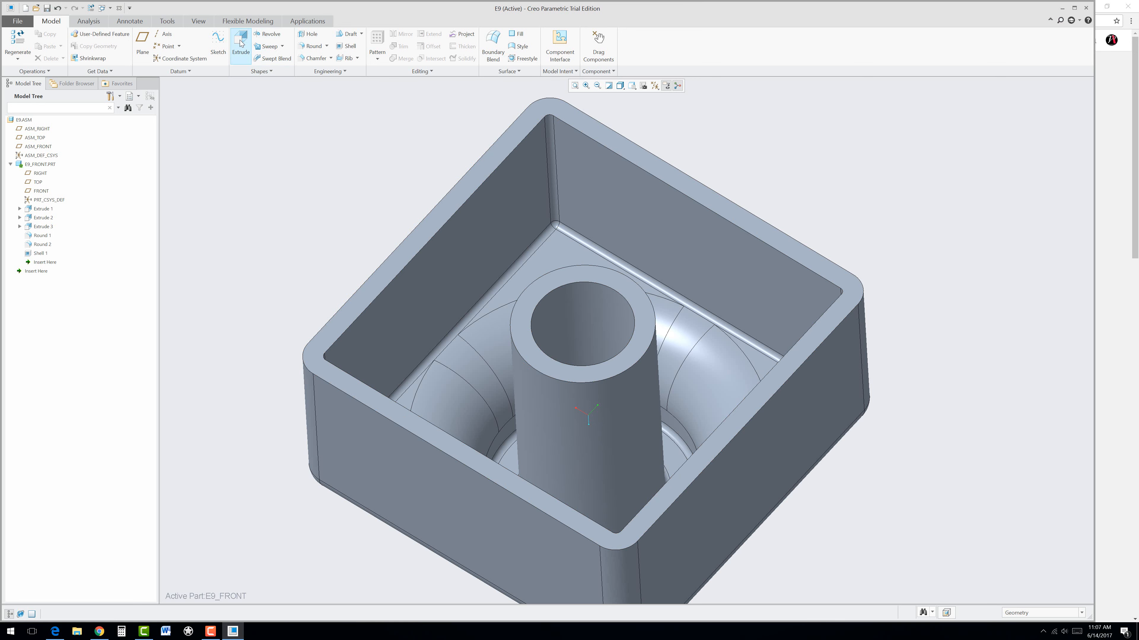
{"action": "left_click", "coordinate": [434, 221]}
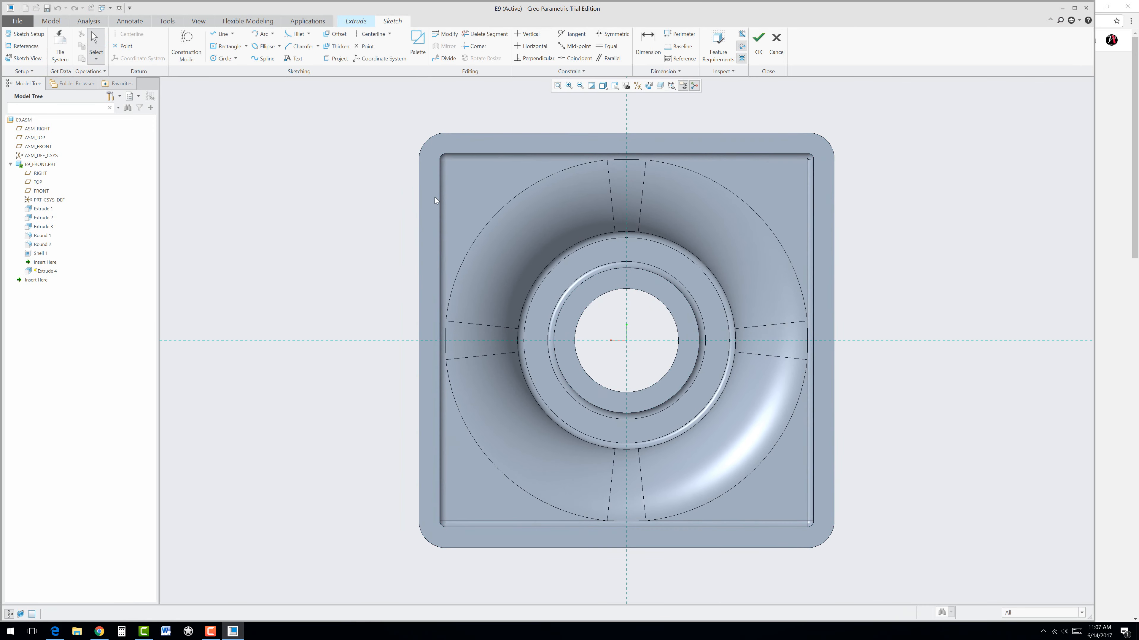
{"action": "left_click", "coordinate": [338, 36]}
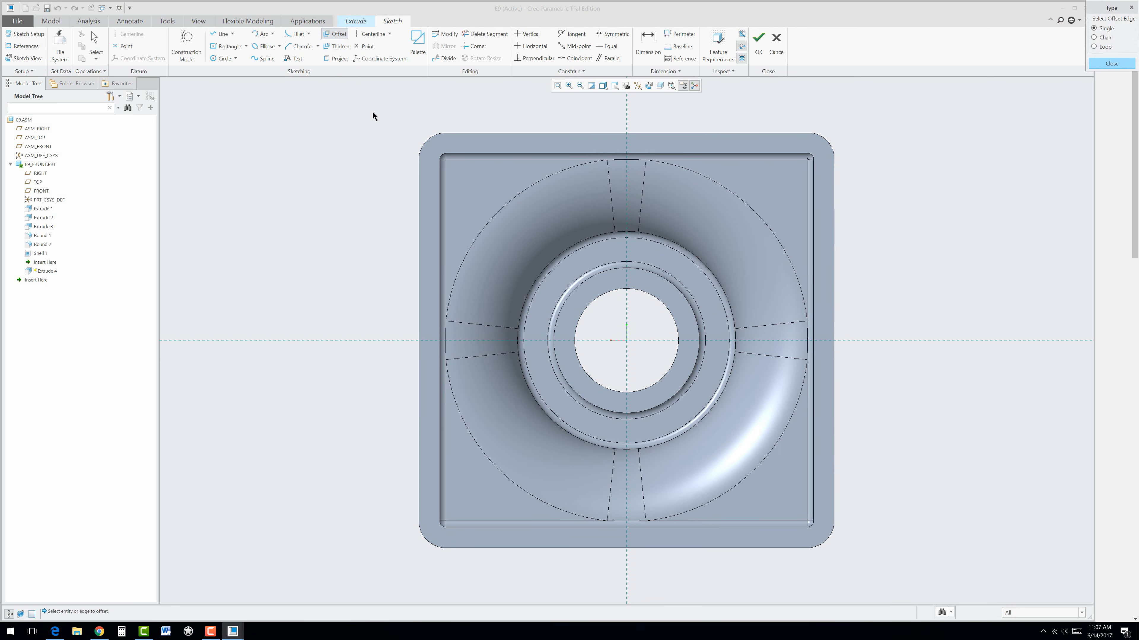
{"action": "left_click", "coordinate": [1094, 46]}
{"action": "left_click", "coordinate": [827, 164]}
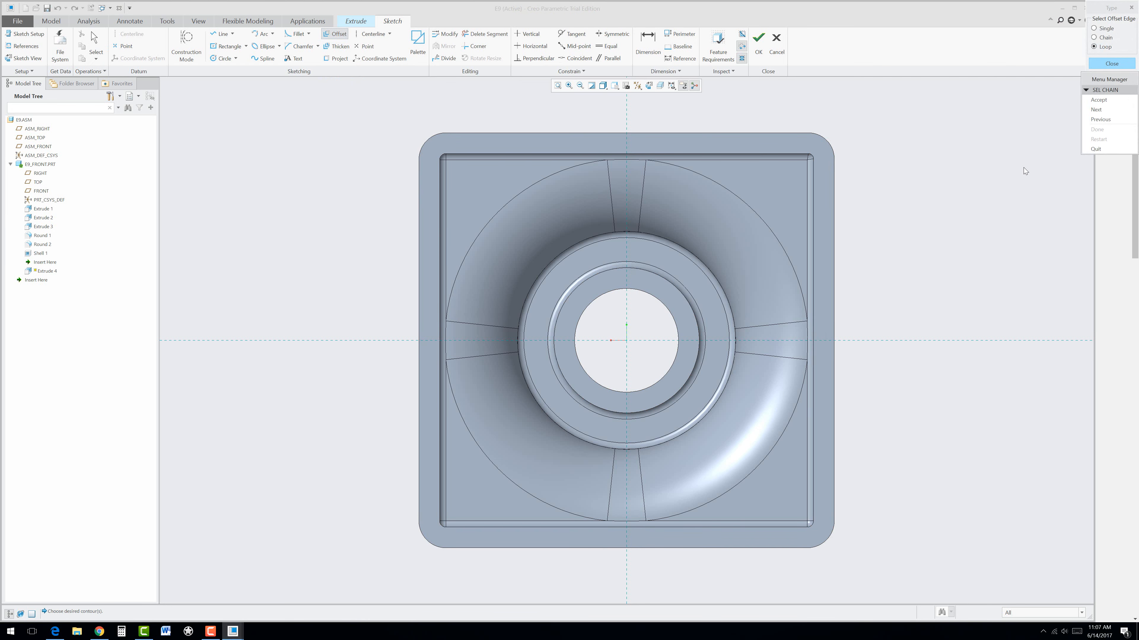
{"action": "left_click", "coordinate": [1100, 109]}
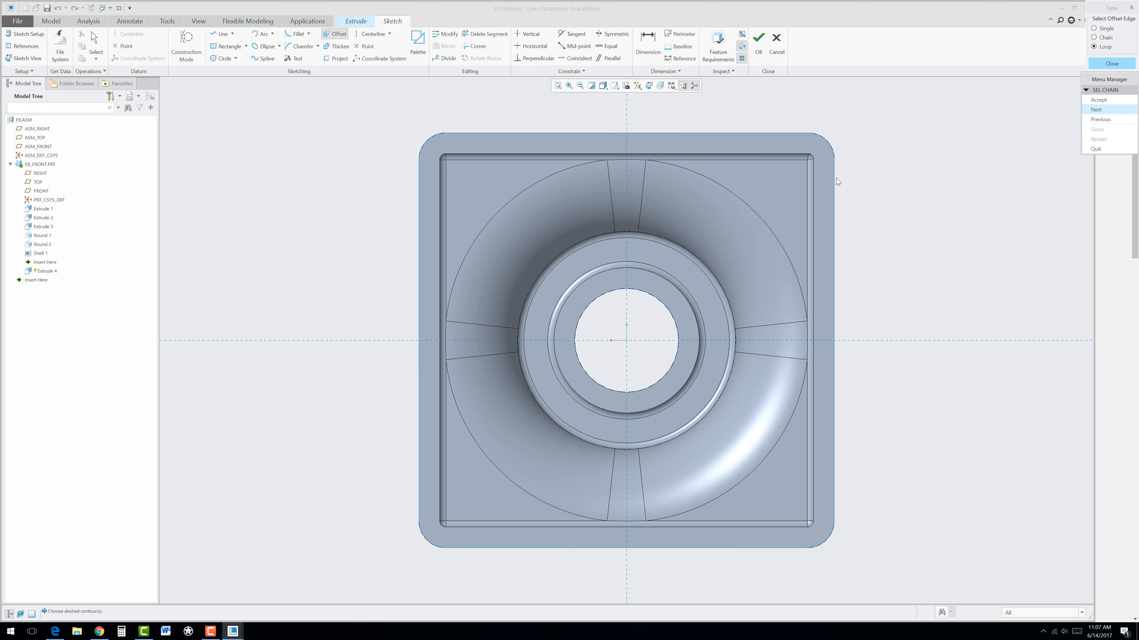
{"action": "left_click", "coordinate": [1096, 100]}
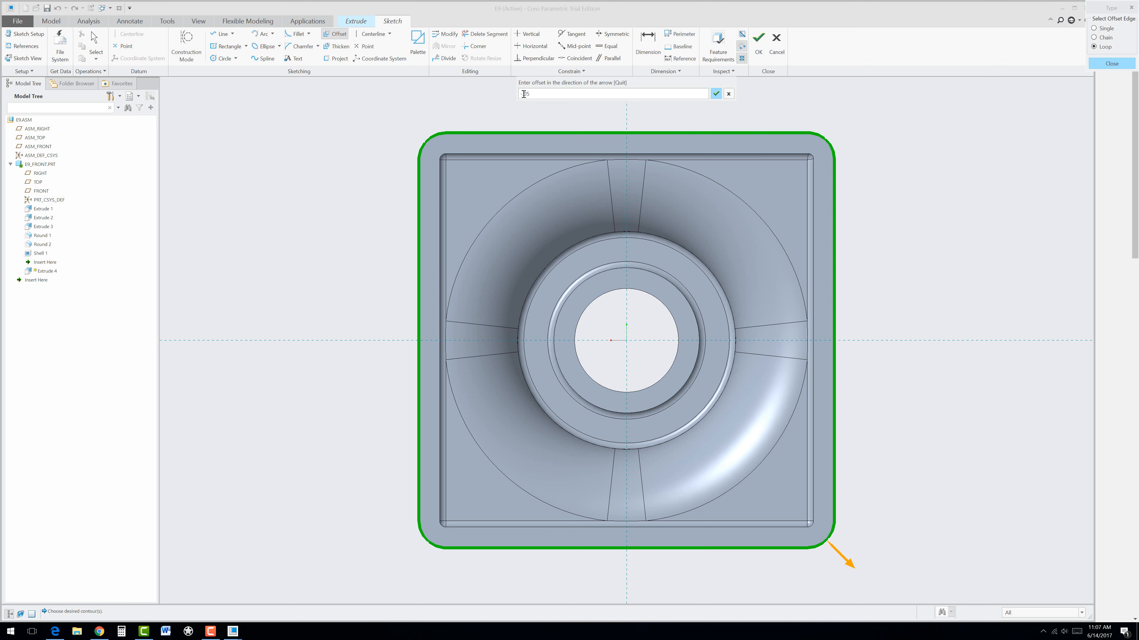
{"action": "key", "text": "Return"}
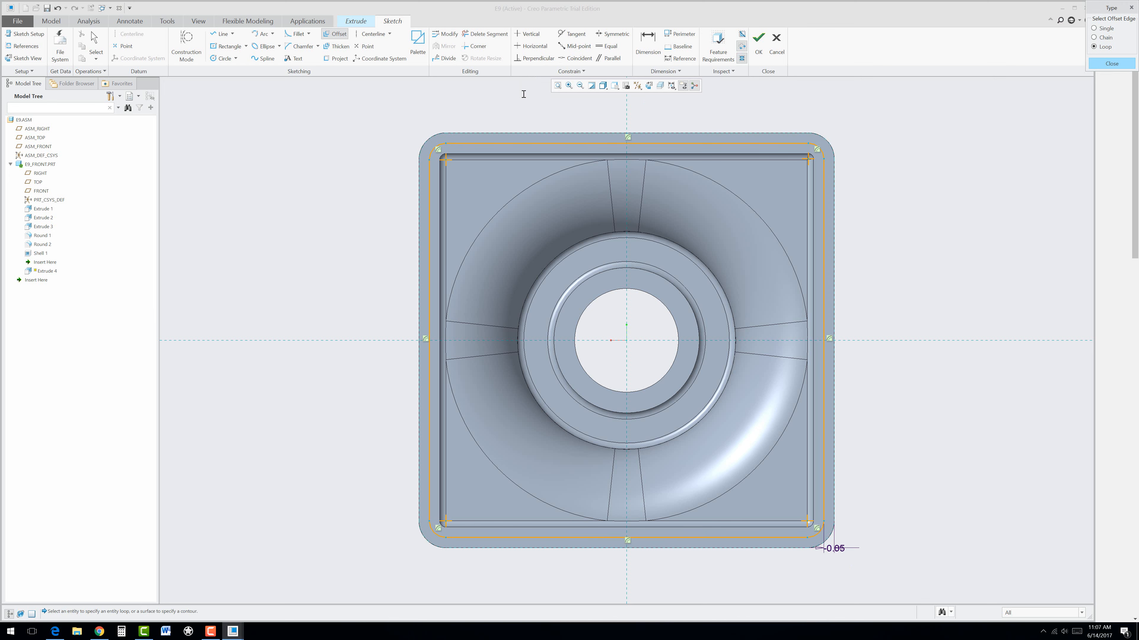
Complete the offset sketch and set the extrusion depth to 0.25
{"action": "mouse_move", "coordinate": [399, 358]}
{"action": "middle_mouse_down"}
{"action": "mouse_move", "coordinate": [390, 323]}
{"action": "mouse_move", "coordinate": [407, 340]}
{"action": "middle_mouse_up"}
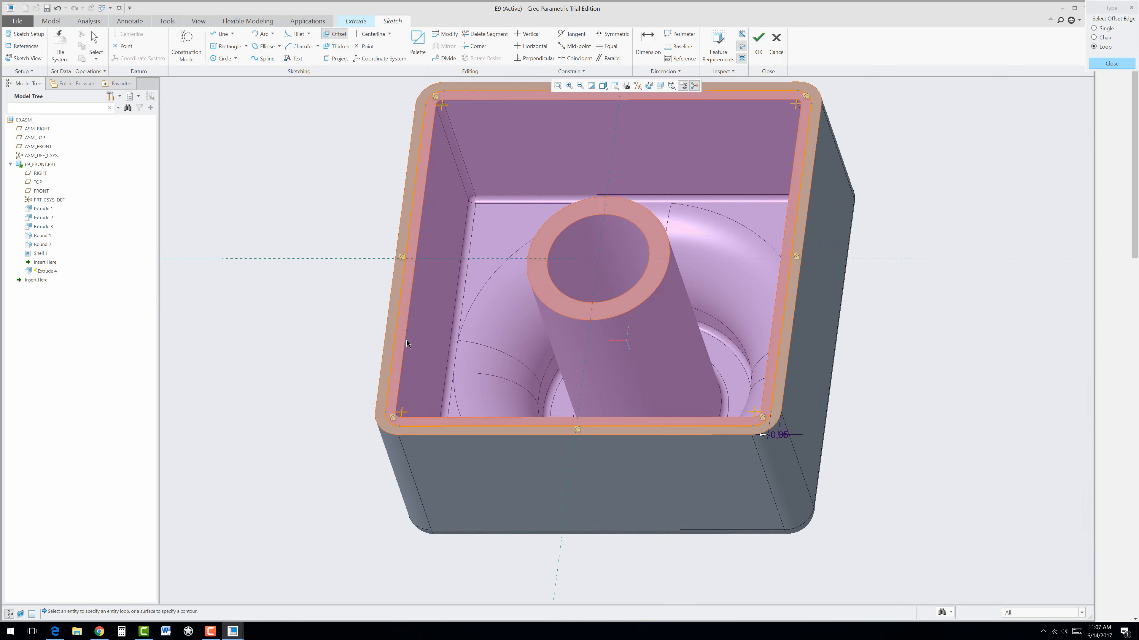
{"action": "scroll", "coordinate": [405, 340], "scroll_direction": "up", "scroll_amount": 2}
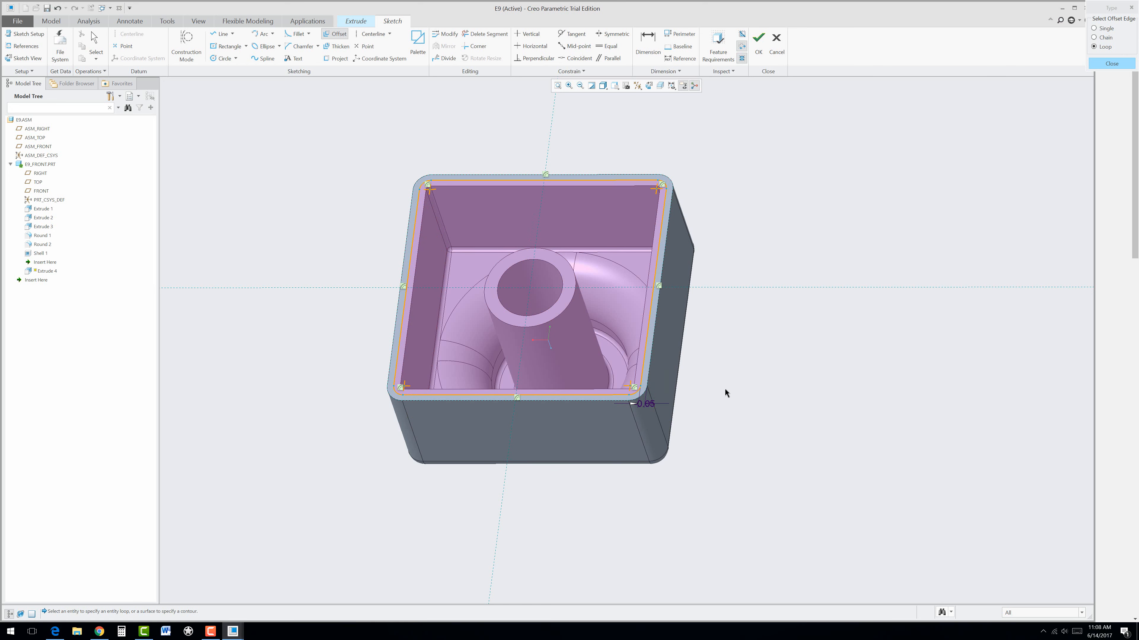
{"action": "middle_click_drag", "start_coordinate": [724, 388], "coordinate": [724, 367]}
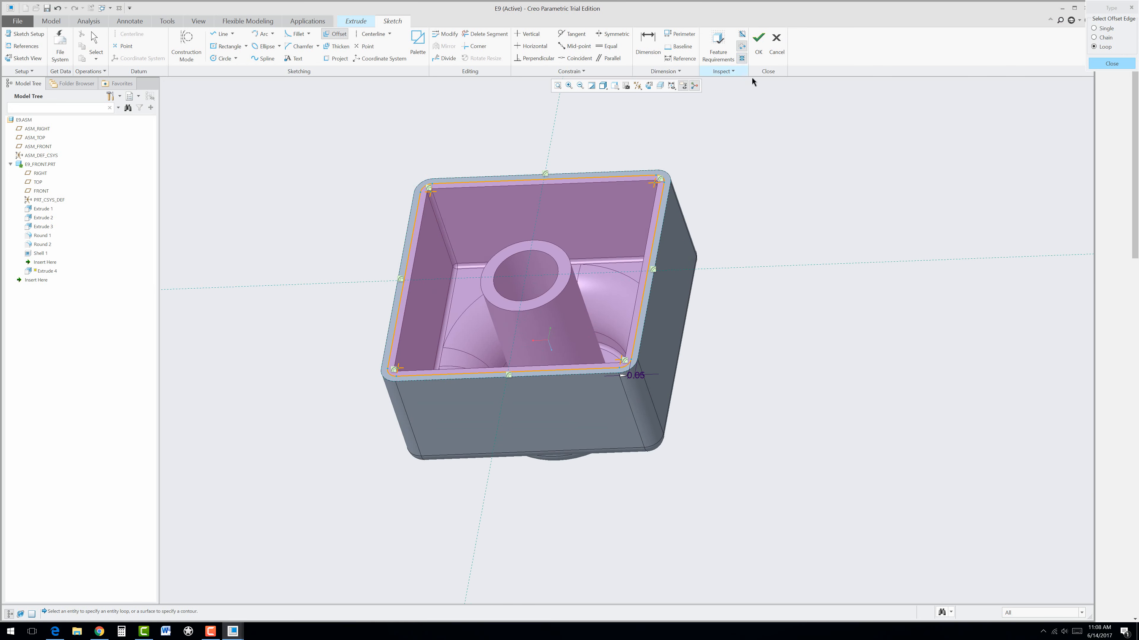
{"action": "left_click", "coordinate": [758, 49]}
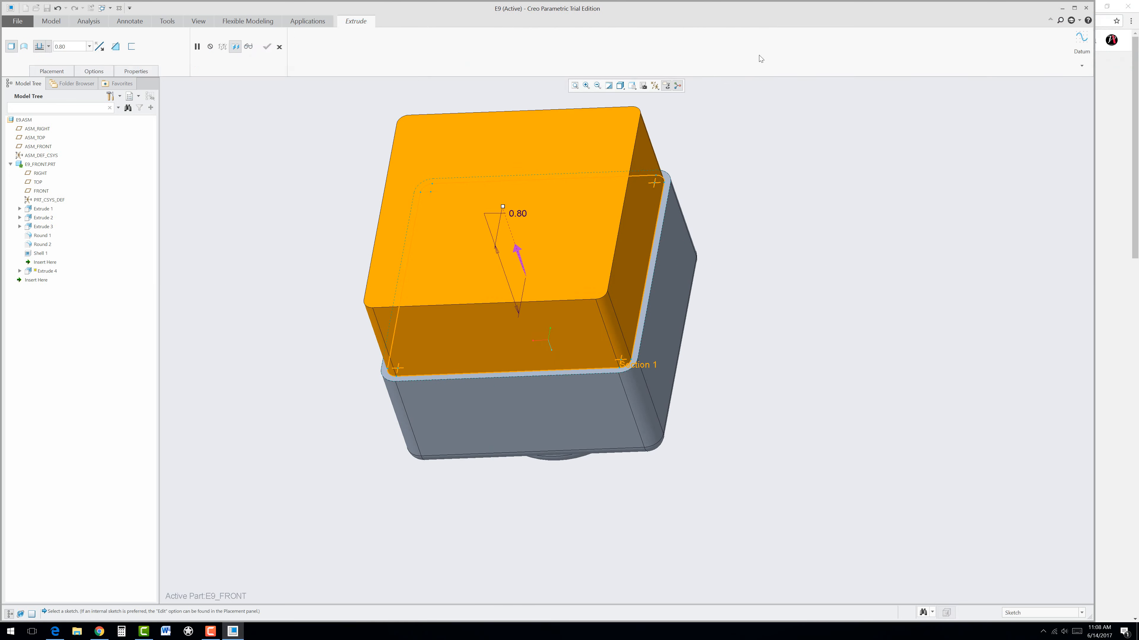
{"action": "double_click", "coordinate": [515, 212]}
{"action": "type", "text": ".25"}
{"action": "key", "text": "Return"}
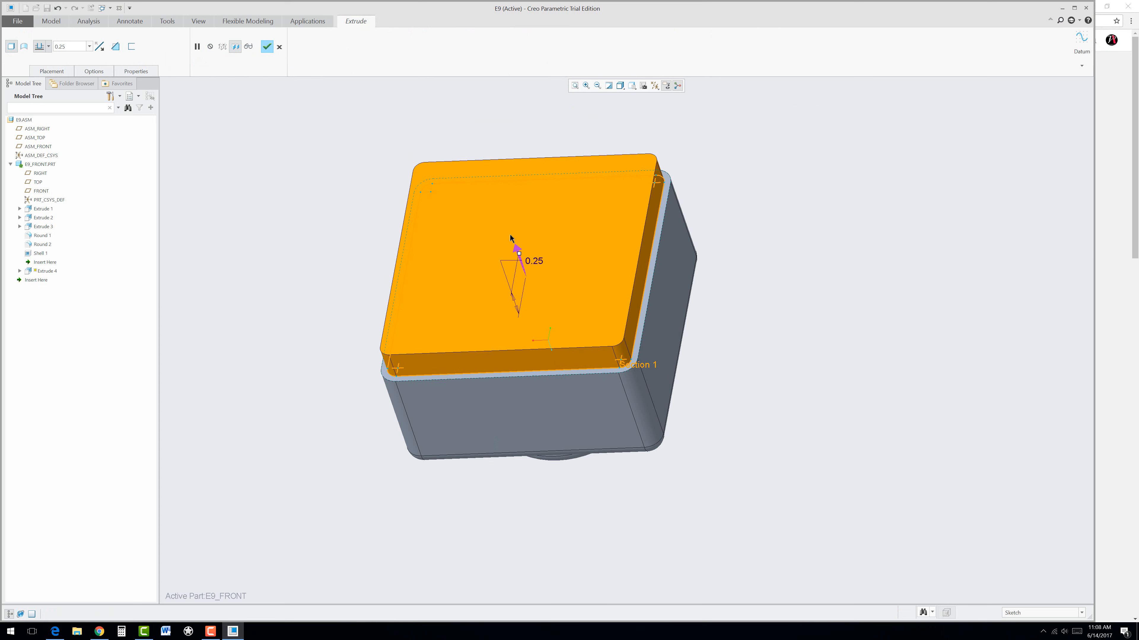
Make the extrusion a thickened sketch with a wall thickness of 0.05
{"action": "middle_click_drag", "start_coordinate": [561, 239], "coordinate": [541, 259]}
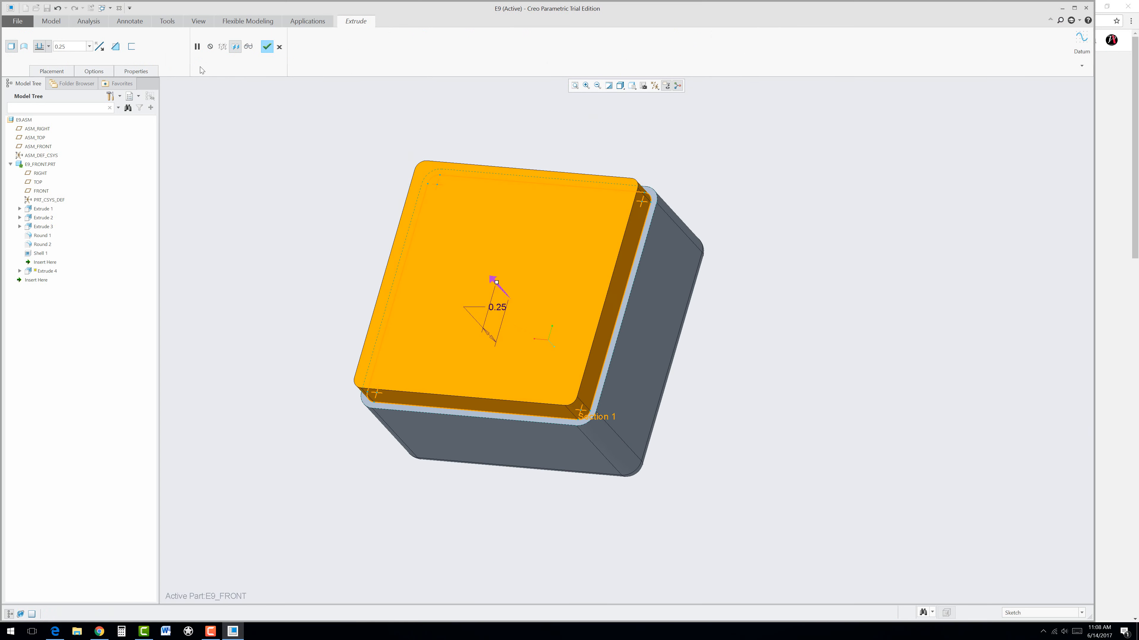
{"action": "left_click", "coordinate": [136, 49]}
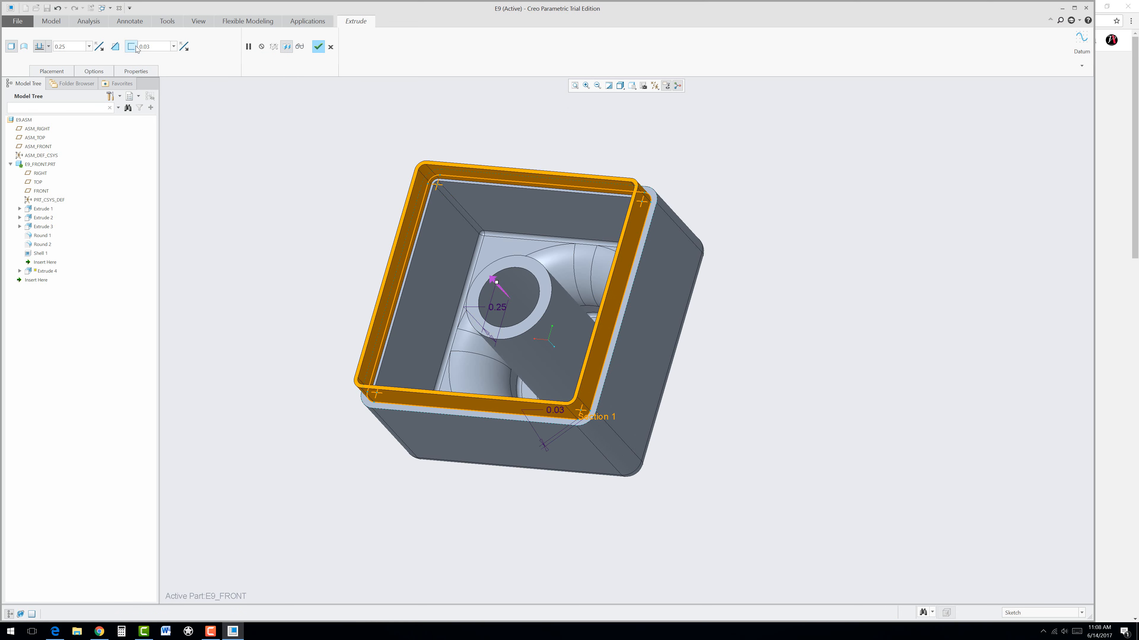
{"action": "double_click", "coordinate": [156, 45]}
{"action": "type", "text": "0.05"}
{"action": "key", "text": "Return"}
{"action": "middle_click_drag", "start_coordinate": [313, 267], "coordinate": [328, 238]}
{"action": "scroll", "coordinate": [328, 239], "scroll_direction": "down", "scroll_amount": 3}
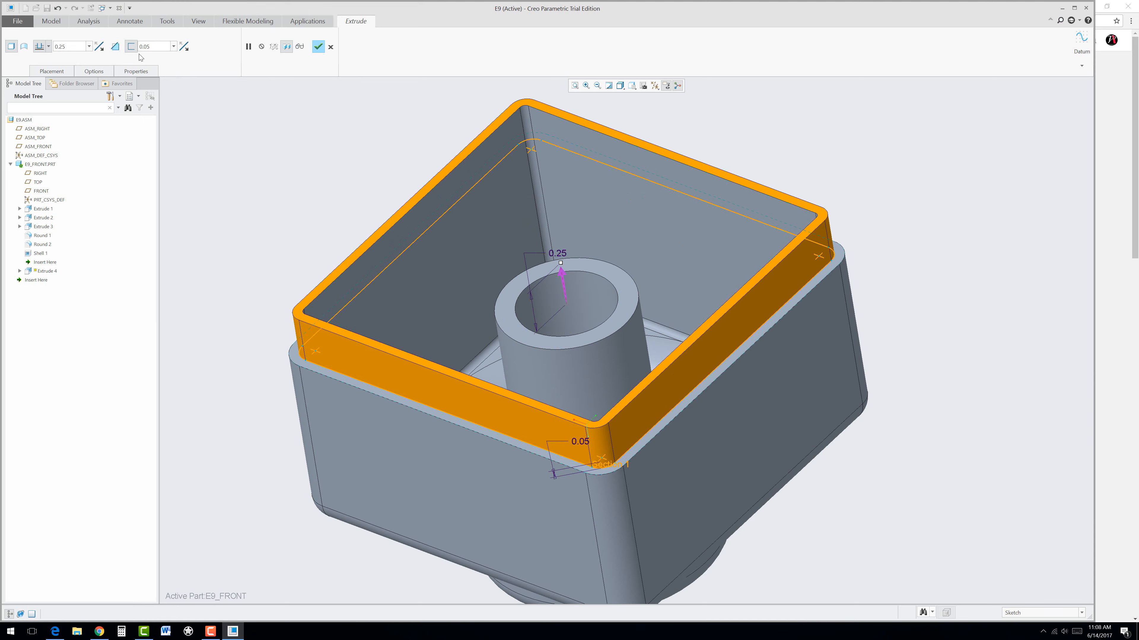
Try the lip's thickness outside the sketched loop and on both sides of it, and return it to the inside
{"action": "left_click", "coordinate": [189, 49]}
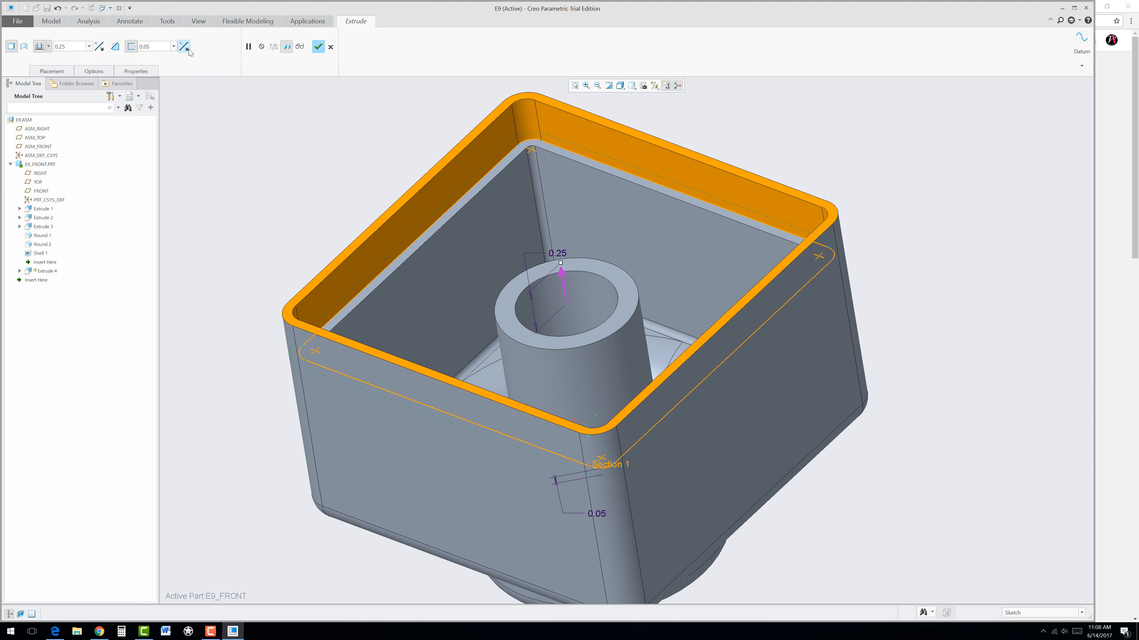
{"action": "left_click", "coordinate": [189, 49]}
{"action": "middle_click_drag", "start_coordinate": [259, 362], "coordinate": [293, 359]}
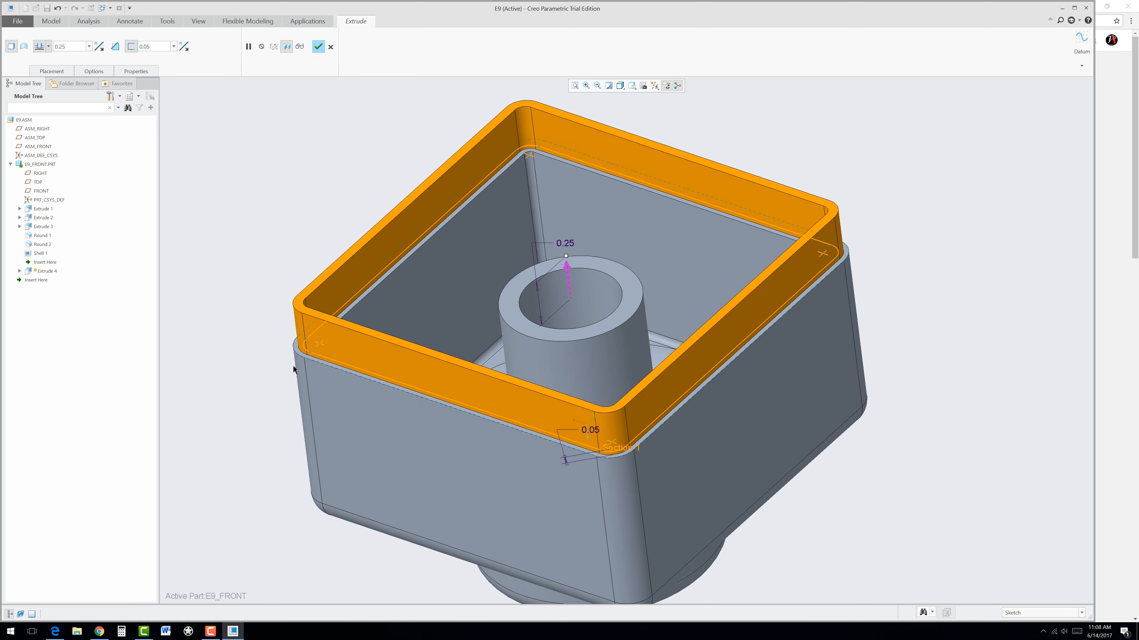
{"action": "scroll", "coordinate": [287, 358], "scroll_direction": "down", "scroll_amount": 3}
{"action": "scroll", "coordinate": [251, 354], "scroll_direction": "up", "scroll_amount": 5}
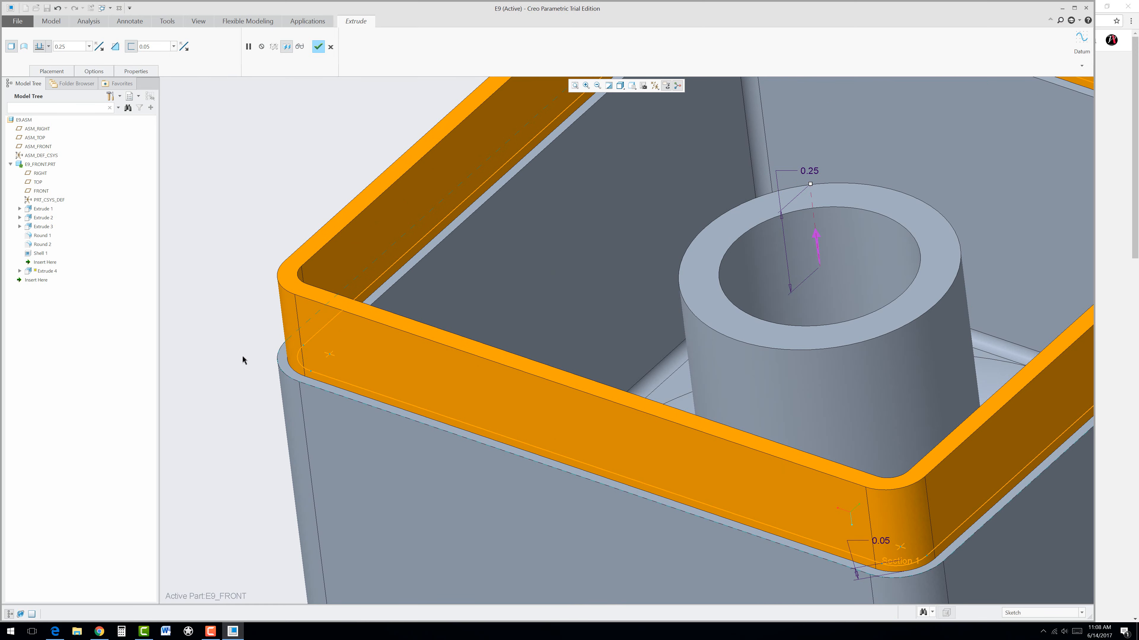
{"action": "mouse_move", "coordinate": [259, 220]}
{"action": "middle_mouse_down"}
{"action": "mouse_move", "coordinate": [271, 250]}
{"action": "mouse_move", "coordinate": [269, 234]}
{"action": "middle_mouse_up"}
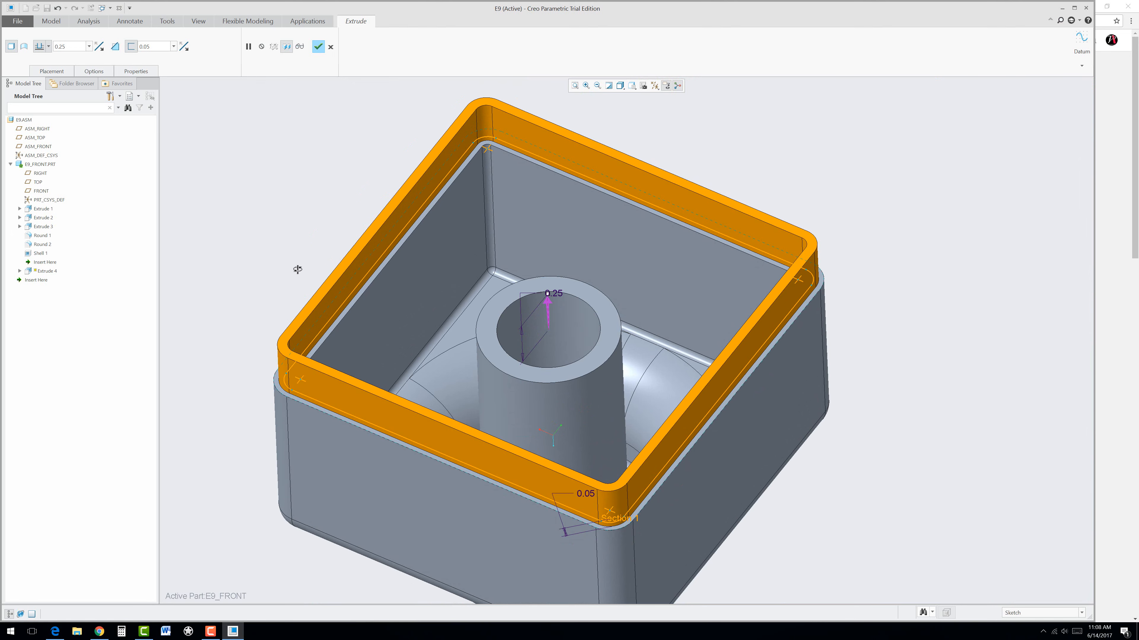
{"action": "middle_click_drag", "start_coordinate": [297, 269], "coordinate": [294, 246]}
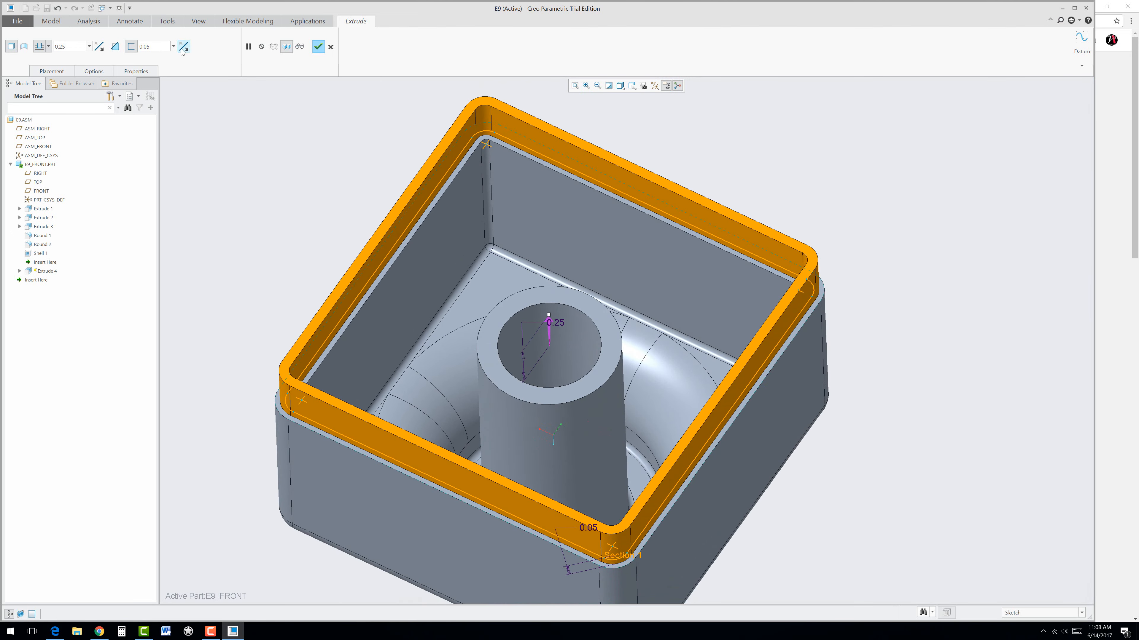
{"action": "left_click", "coordinate": [187, 49]}
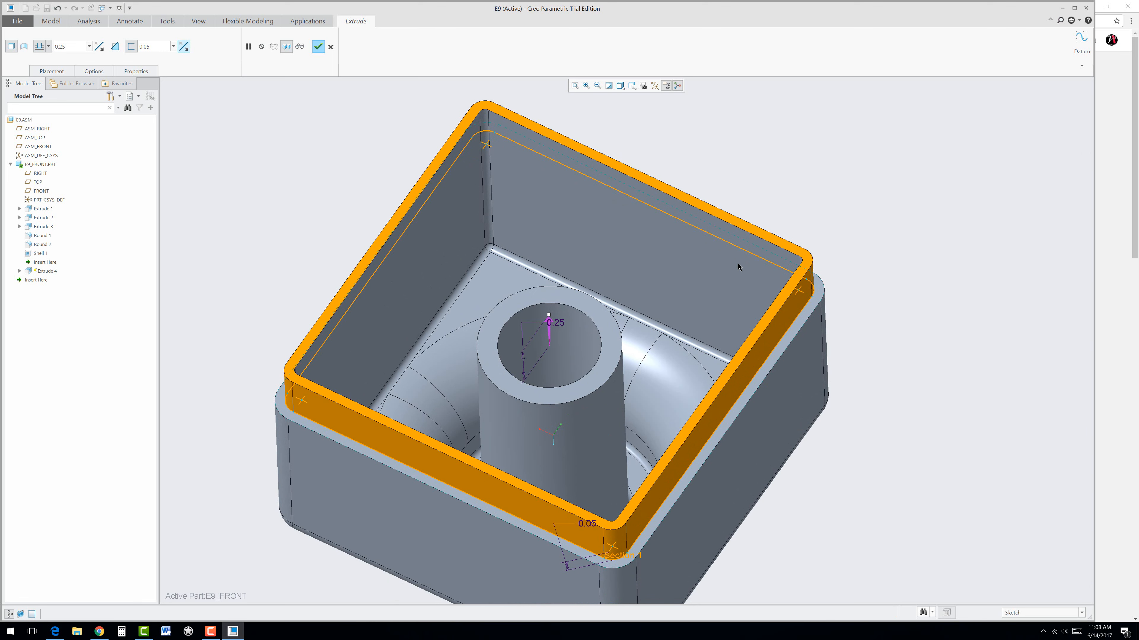
Complete the thin extrude that forms the rear lip and inspect the part from the front
{"action": "mouse_move", "coordinate": [272, 298]}
{"action": "middle_mouse_down"}
{"action": "mouse_move", "coordinate": [274, 320]}
{"action": "mouse_move", "coordinate": [274, 280]}
{"action": "middle_mouse_up"}
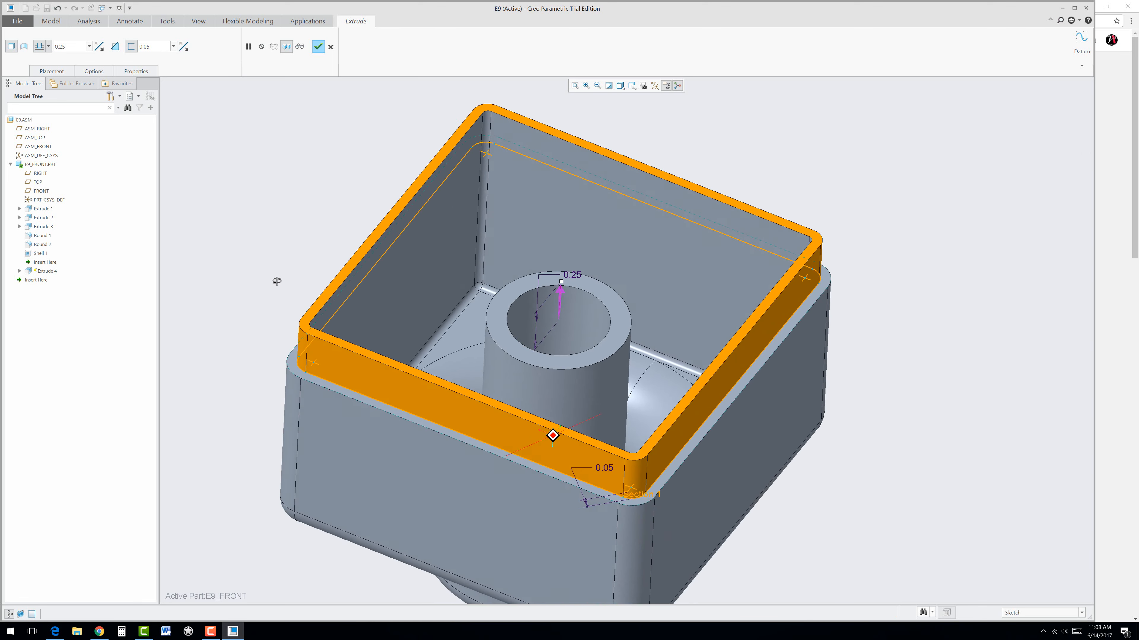
{"action": "left_click", "coordinate": [317, 46]}
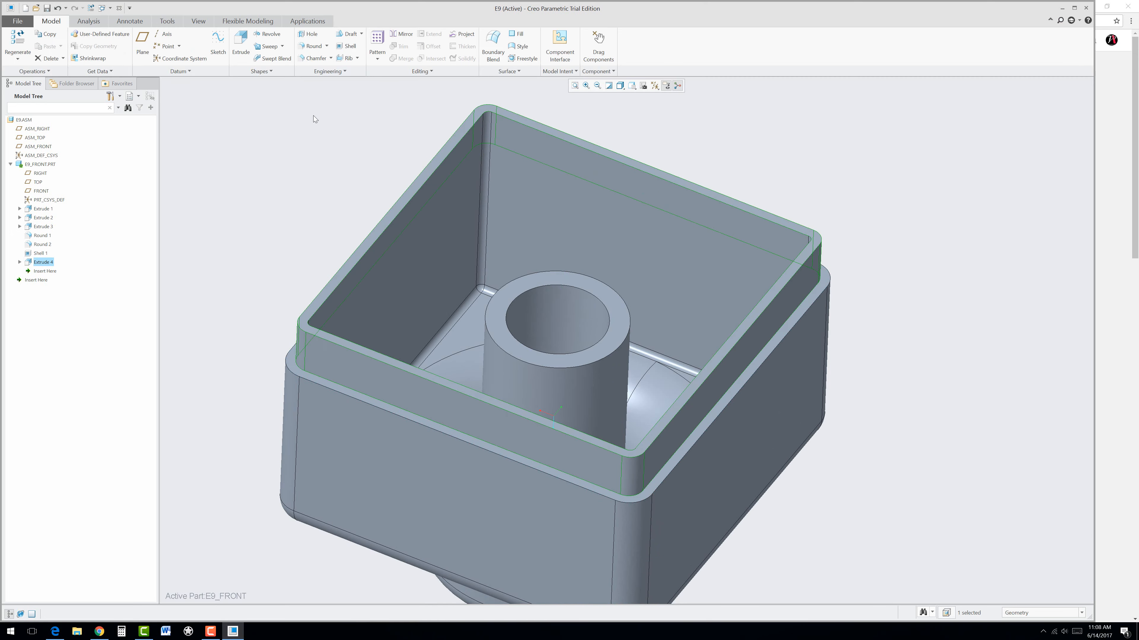
{"action": "middle_click_drag", "start_coordinate": [313, 261], "coordinate": [759, 345]}
{"action": "left_click", "coordinate": [764, 313]}
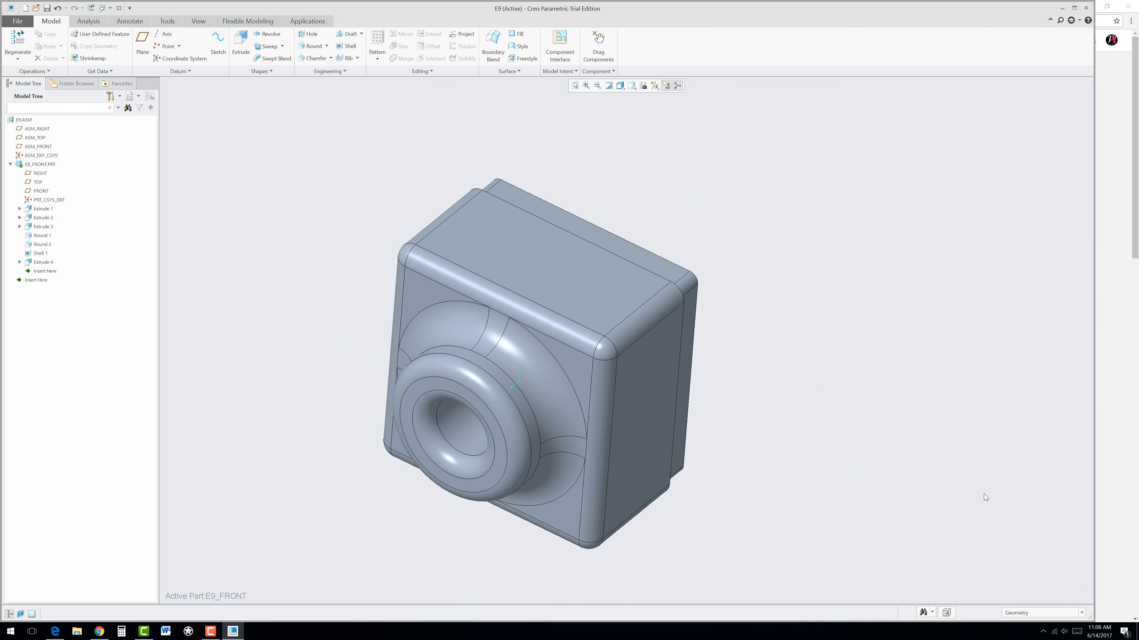
Apply the bright red appearance to the whole E9_FRONT part, with the selection filter set to Part
{"action": "left_click", "coordinate": [198, 22]}
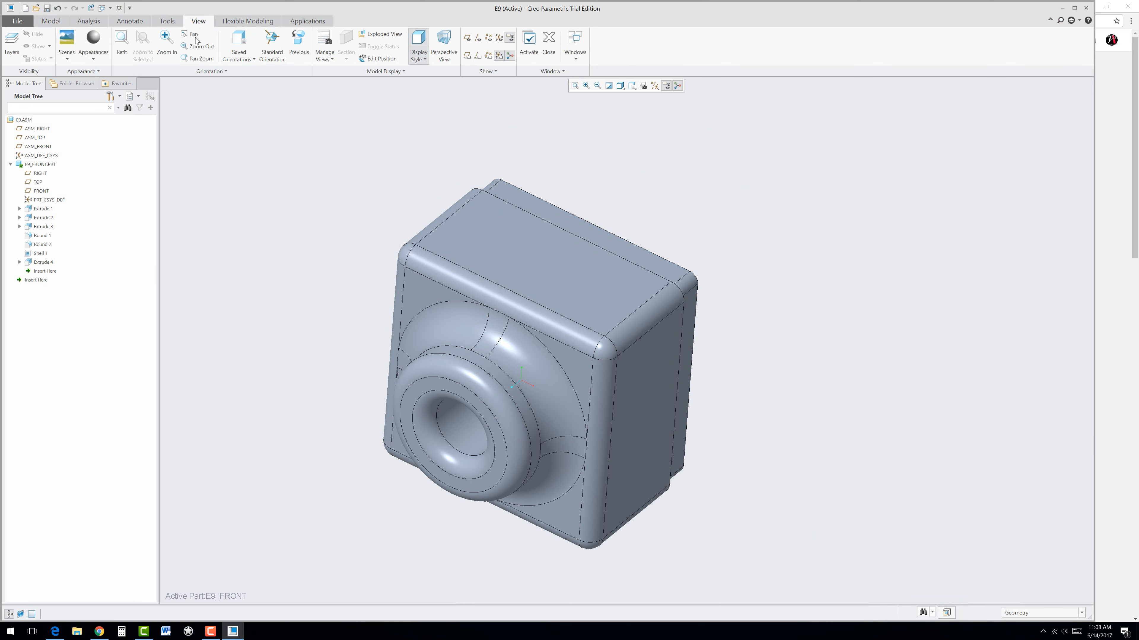
{"action": "left_click", "coordinate": [92, 58]}
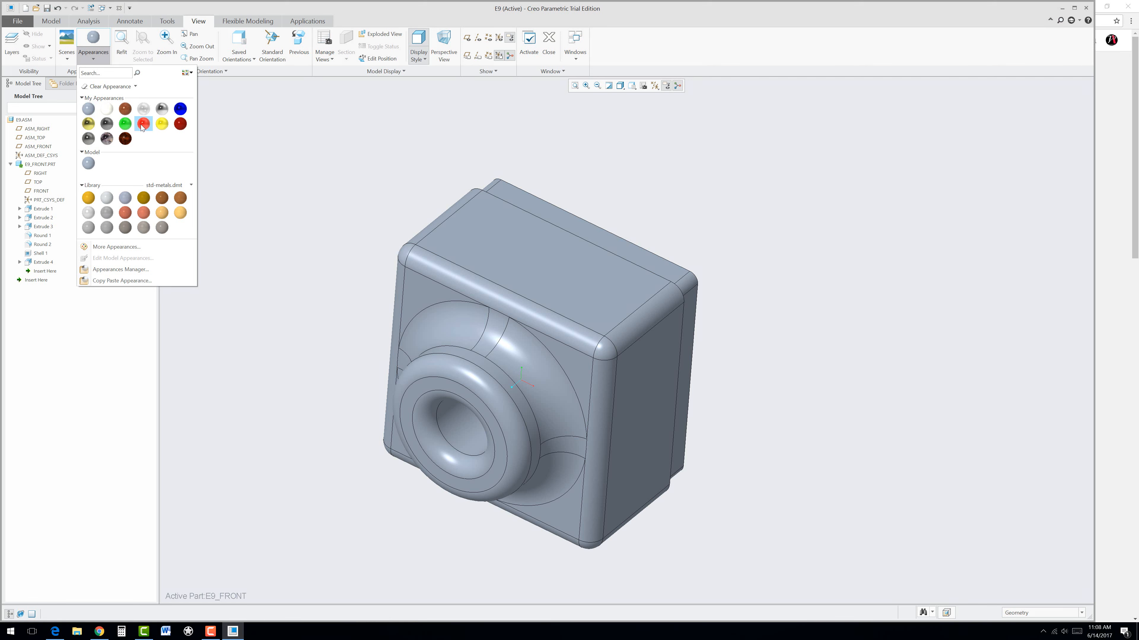
{"action": "left_click", "coordinate": [141, 125]}
{"action": "left_click", "coordinate": [457, 268]}
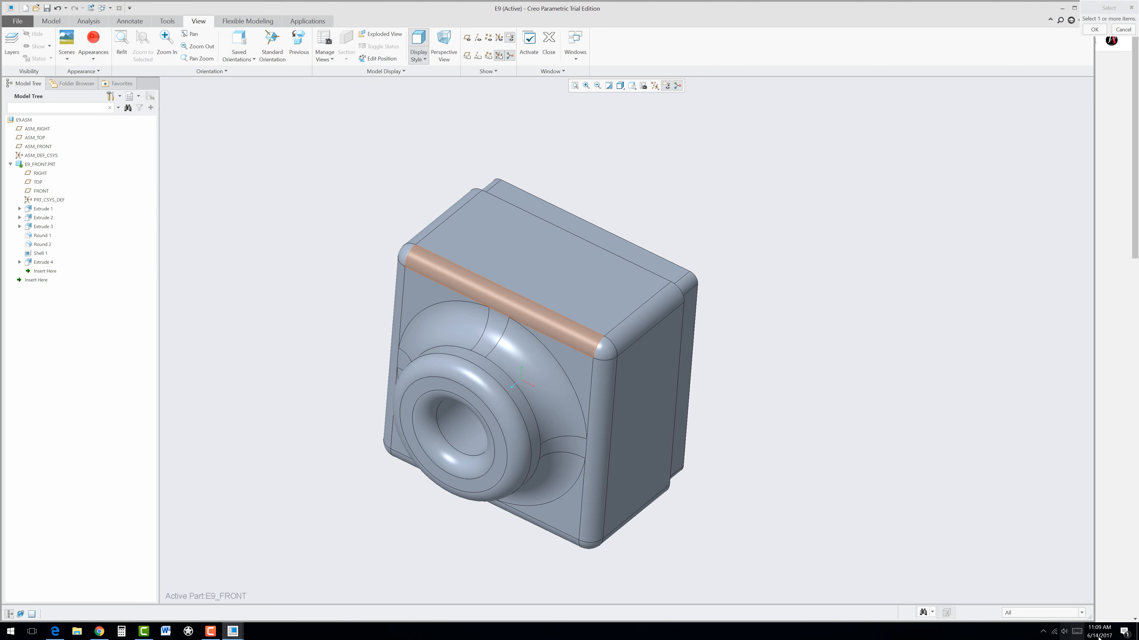
{"action": "left_click", "coordinate": [1039, 613]}
{"action": "left_click", "coordinate": [1016, 603]}
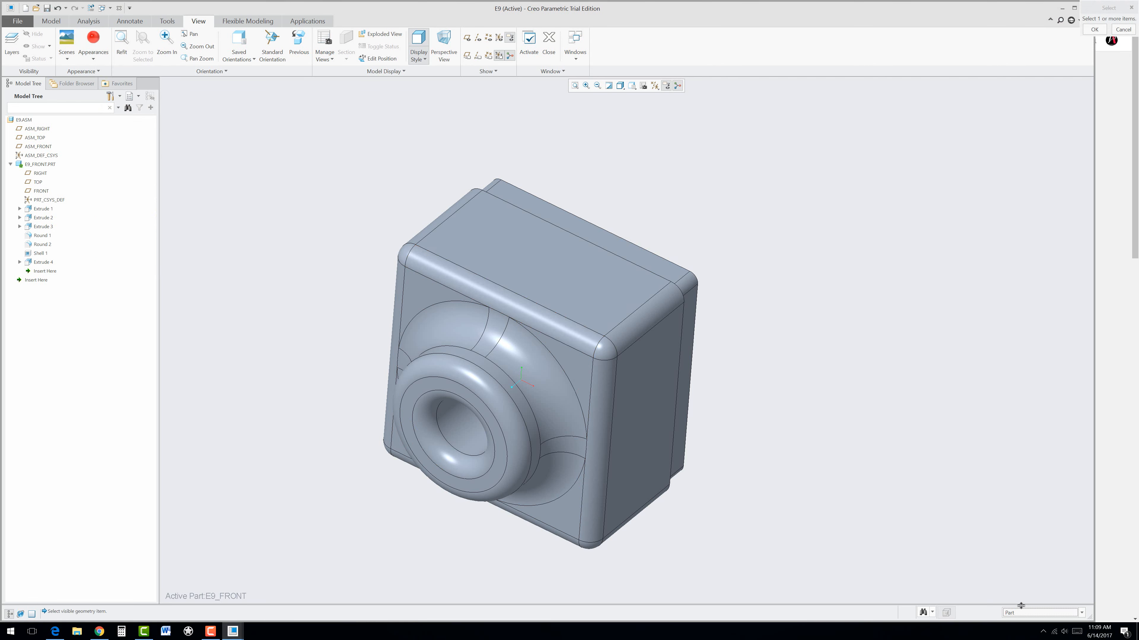
{"action": "left_click", "coordinate": [566, 256]}
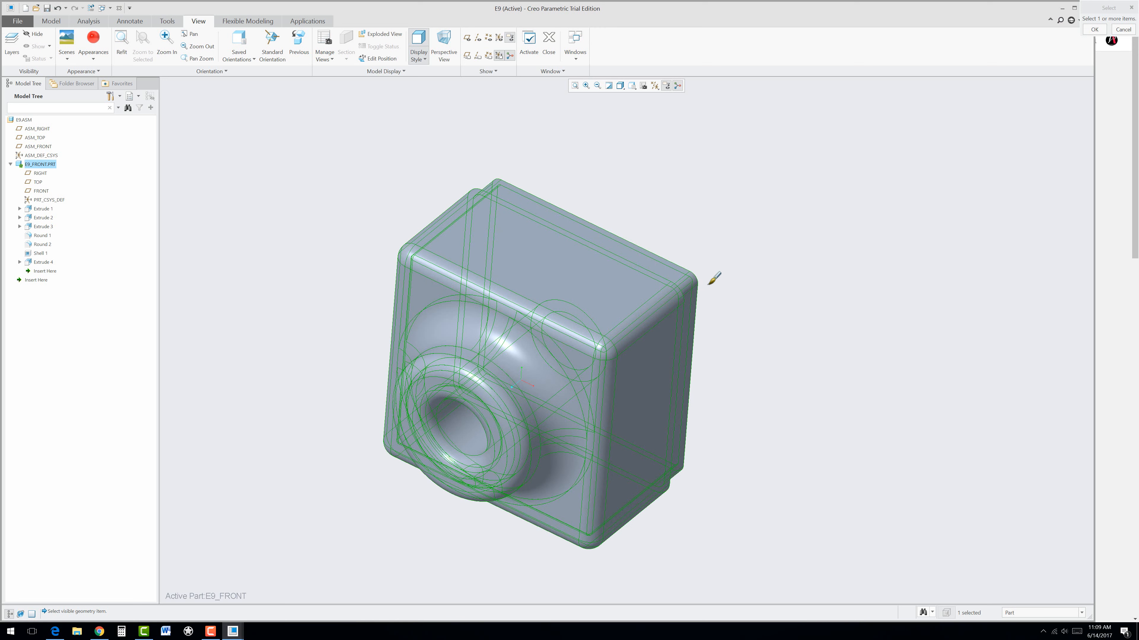
{"action": "middle_click", "coordinate": [755, 294]}
{"action": "left_click", "coordinate": [766, 318]}
{"action": "scroll", "coordinate": [767, 330], "scroll_direction": "up", "scroll_amount": 1}
{"action": "middle_click_drag", "start_coordinate": [767, 330], "coordinate": [736, 319]}
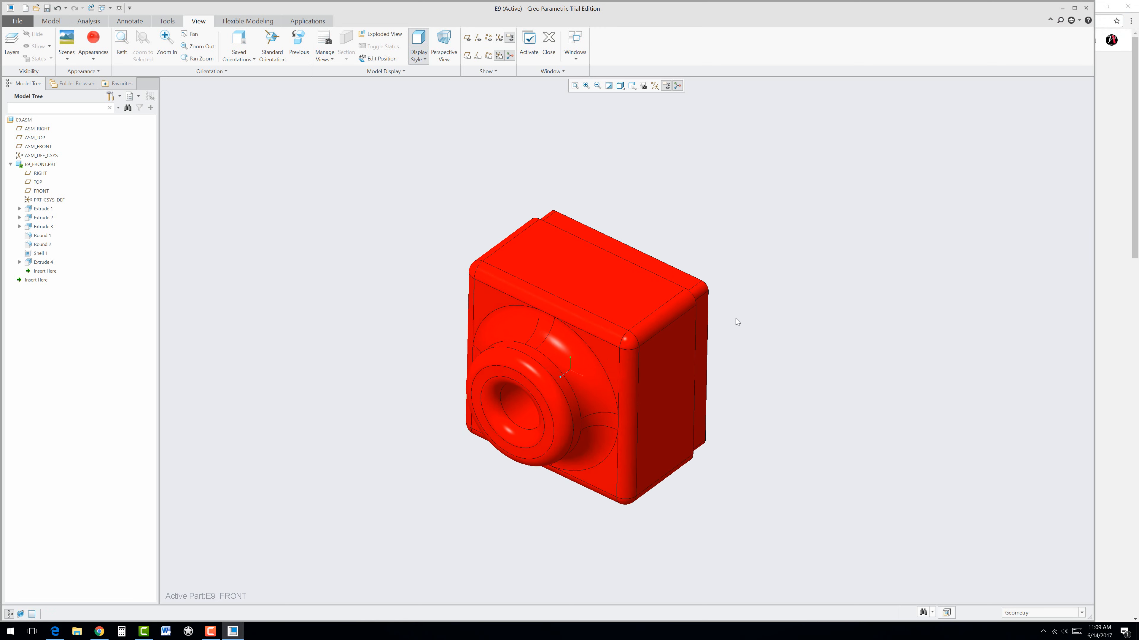
{"action": "scroll", "coordinate": [735, 320], "scroll_direction": "down", "scroll_amount": 1}
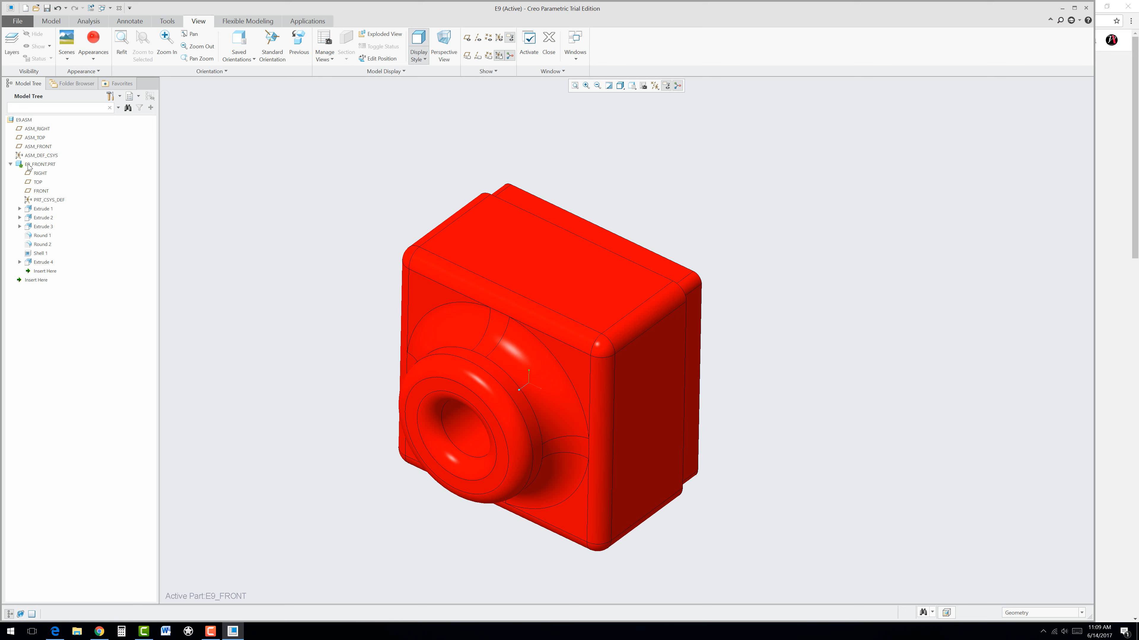
Activate the top-level E9 assembly and inspect the hollow back of the part
{"action": "right_click", "coordinate": [20, 121]}
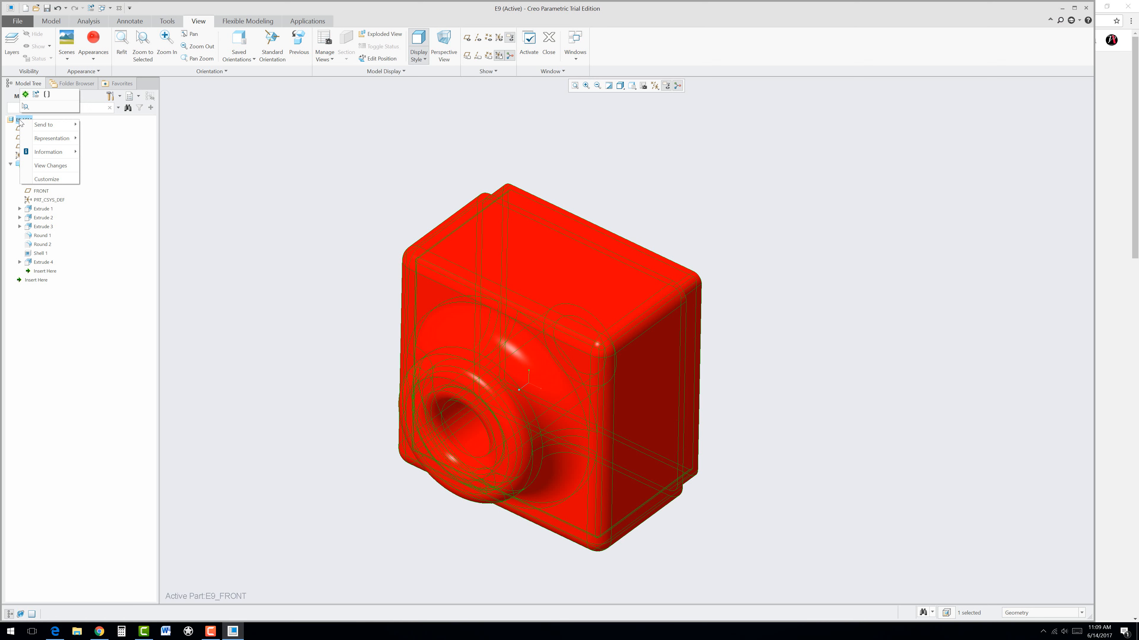
{"action": "left_click", "coordinate": [26, 95]}
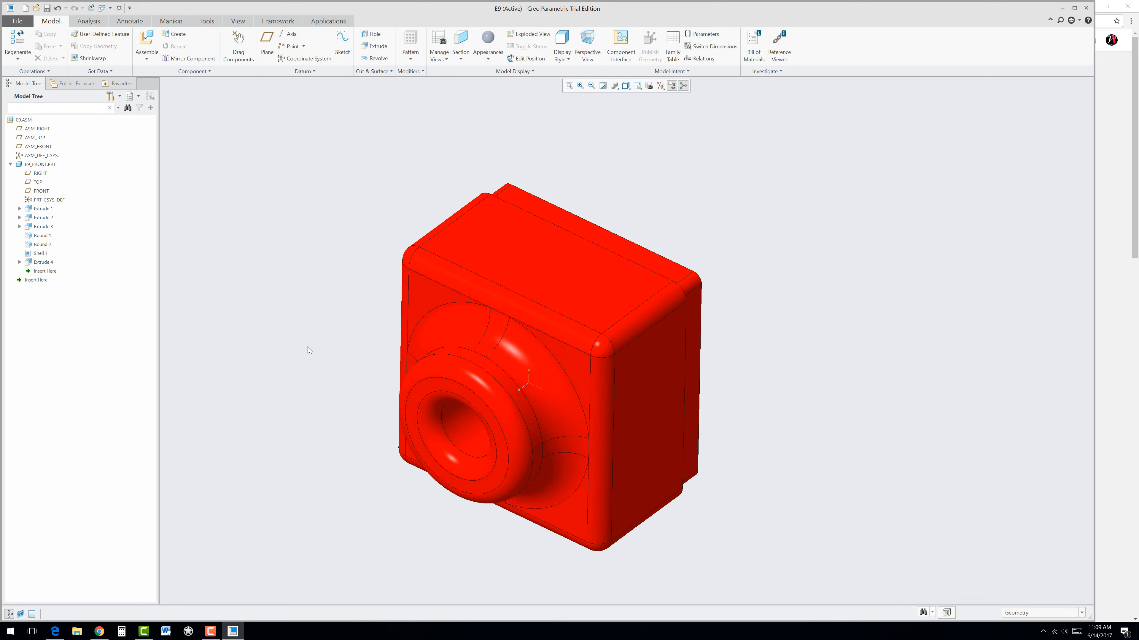
{"action": "mouse_move", "coordinate": [731, 274]}
{"action": "middle_mouse_down"}
{"action": "mouse_move", "coordinate": [596, 277]}
{"action": "mouse_move", "coordinate": [635, 297]}
{"action": "mouse_move", "coordinate": [623, 283]}
{"action": "middle_mouse_up"}
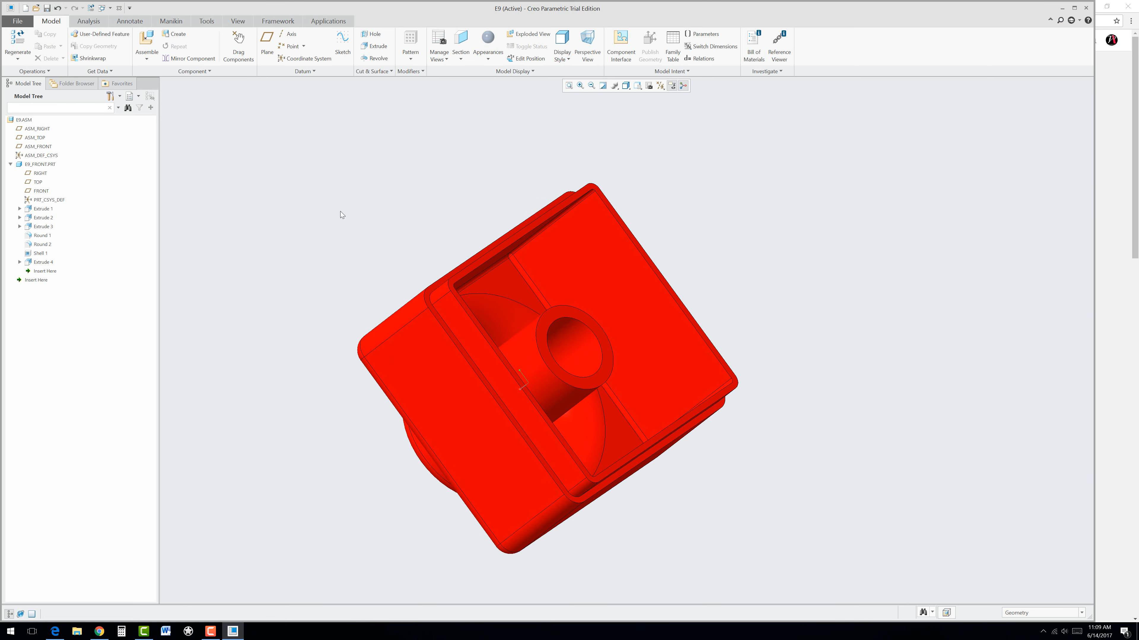
Create a new solid part component called E9_REAR in the assembly, copied from the existing solid part template
{"action": "left_click", "coordinate": [178, 34]}
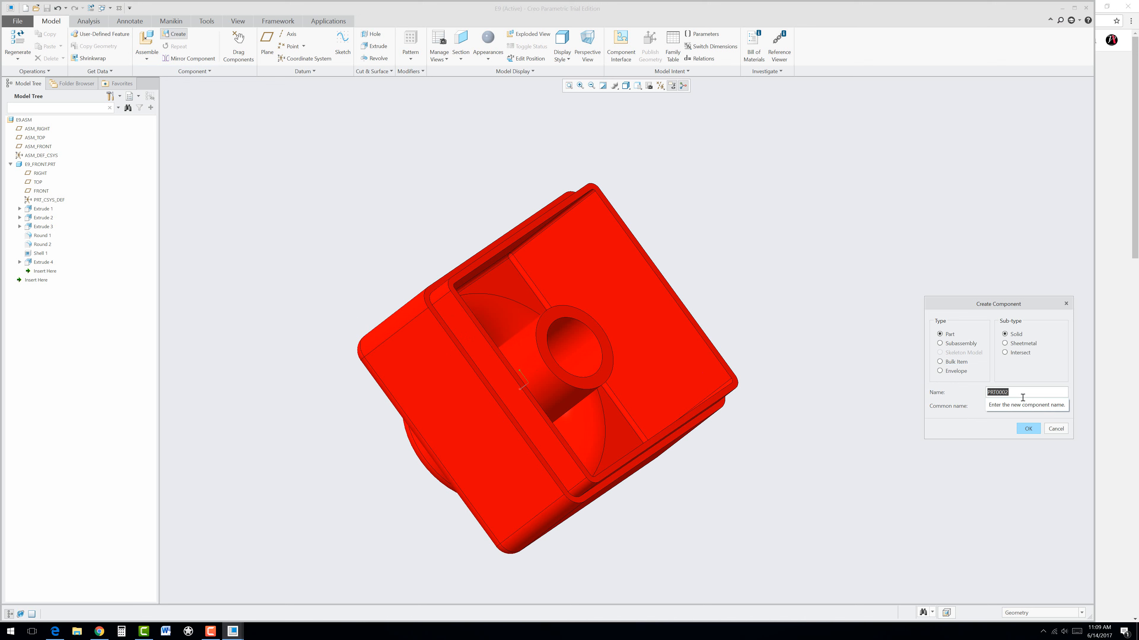
{"action": "type", "text": "E9_REAR"}
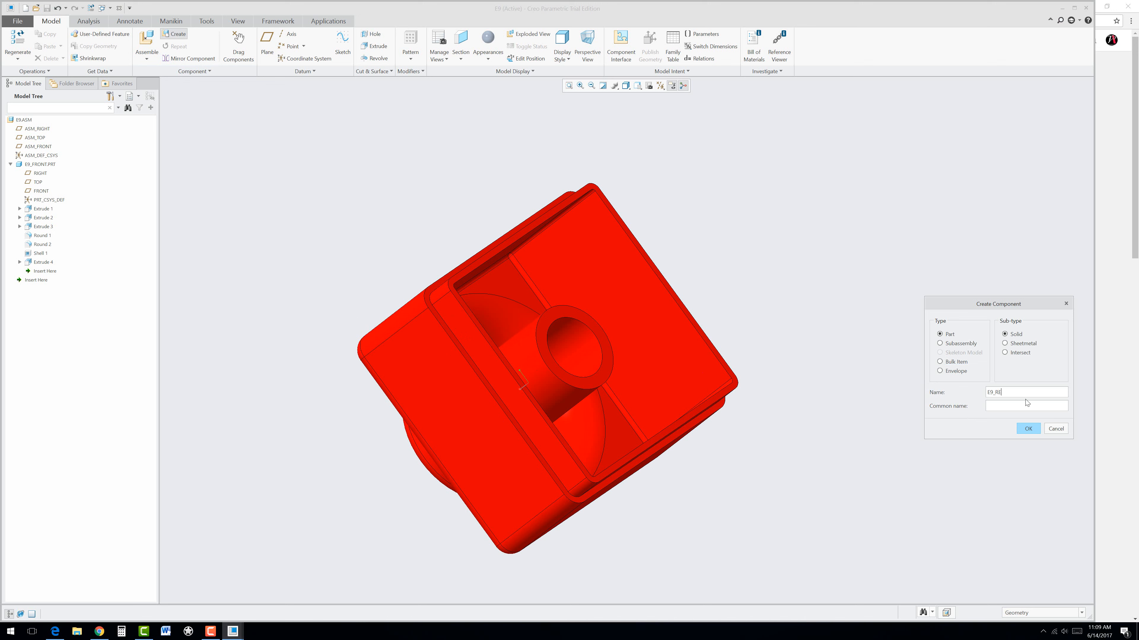
{"action": "left_click", "coordinate": [1028, 429]}
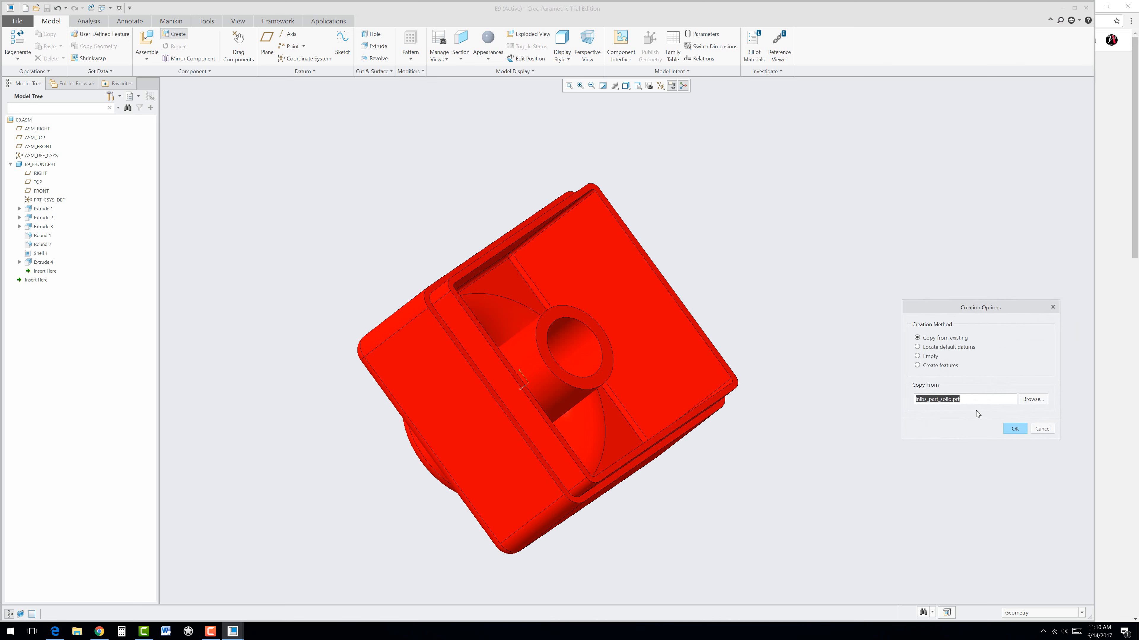
{"action": "left_click", "coordinate": [1015, 428]}
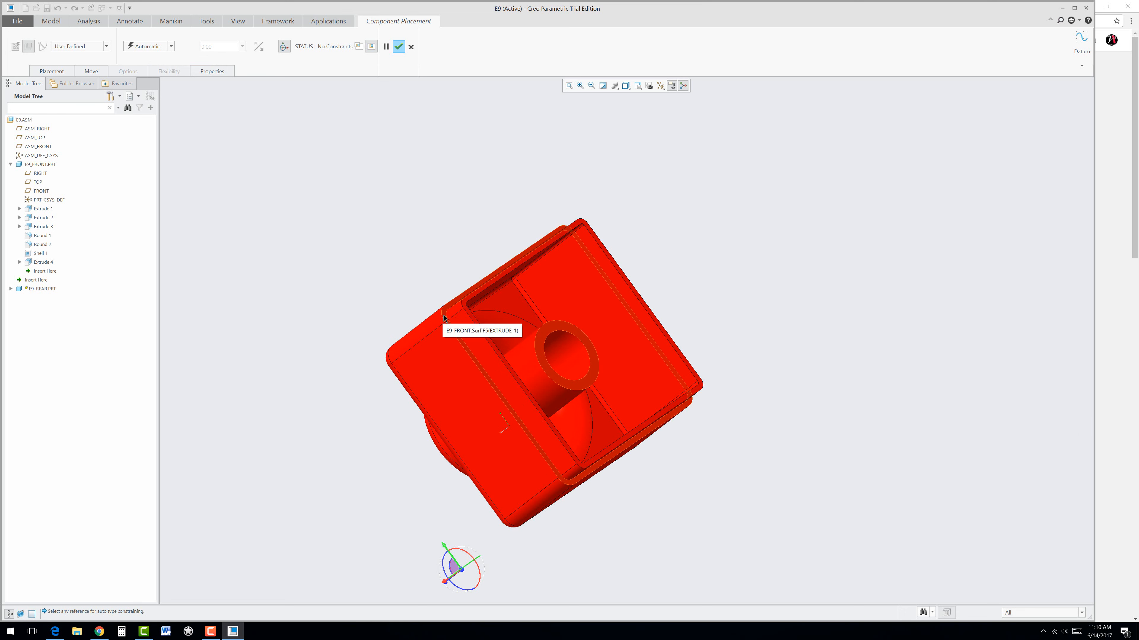
Place the E9_REAR component with the Default constraint
{"action": "scroll", "coordinate": [444, 317], "scroll_direction": "up", "scroll_amount": 3}
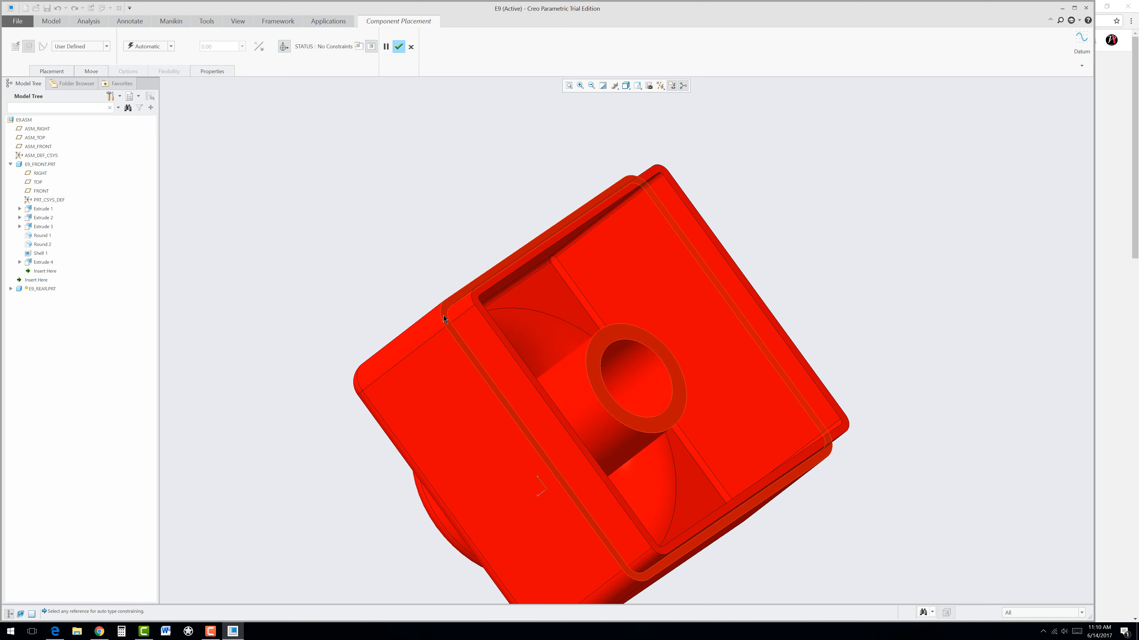
{"action": "scroll", "coordinate": [444, 318], "scroll_direction": "down", "scroll_amount": 2}
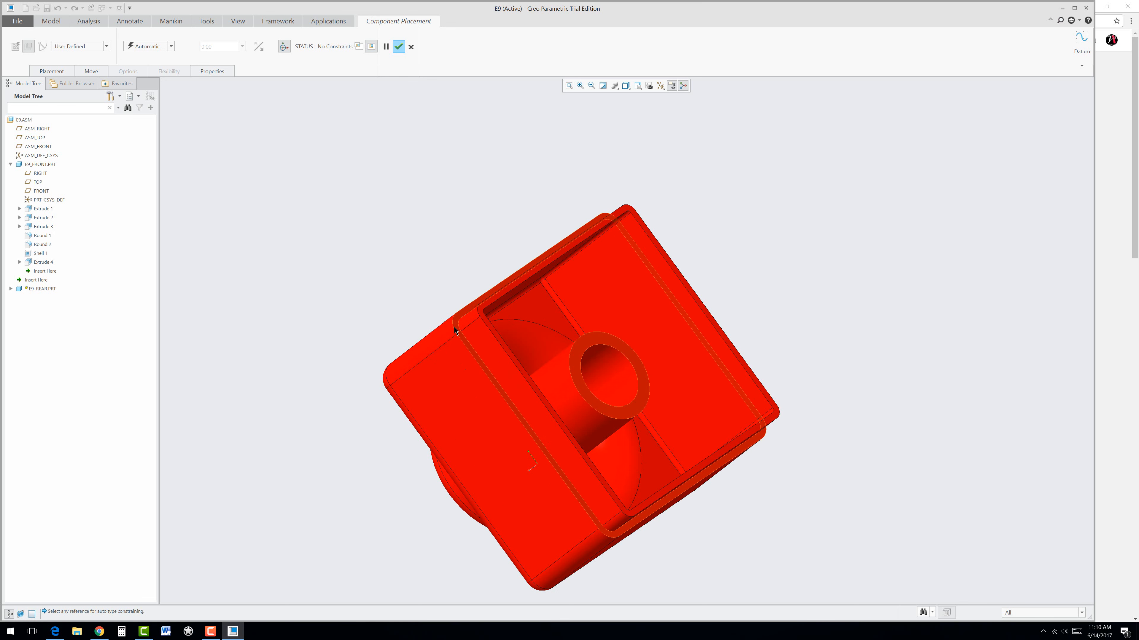
{"action": "left_click", "coordinate": [170, 47]}
{"action": "left_click", "coordinate": [148, 135]}
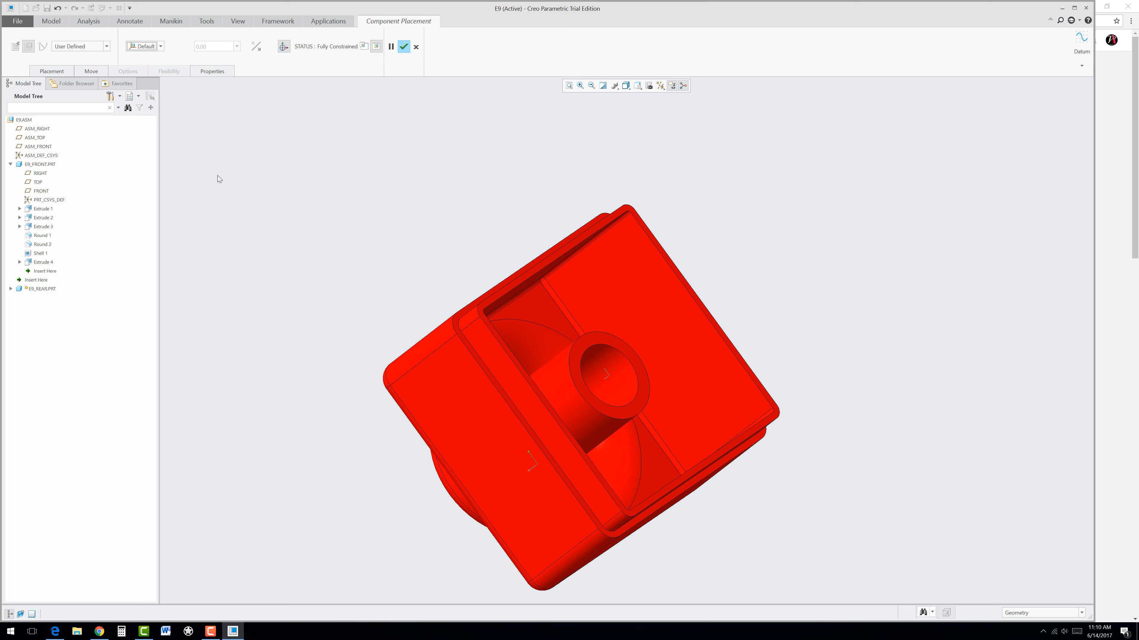
{"action": "left_click", "coordinate": [403, 46]}
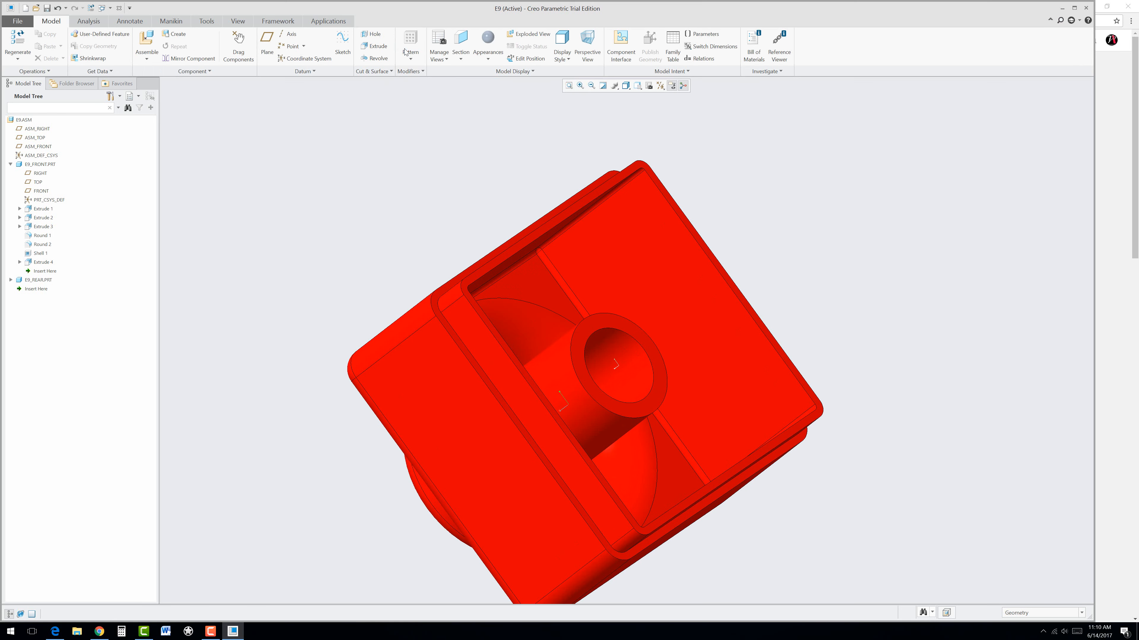
Collapse the E9_FRONT features, expand E9_REAR in the model tree and activate E9_REAR for editing
{"action": "left_click", "coordinate": [10, 165]}
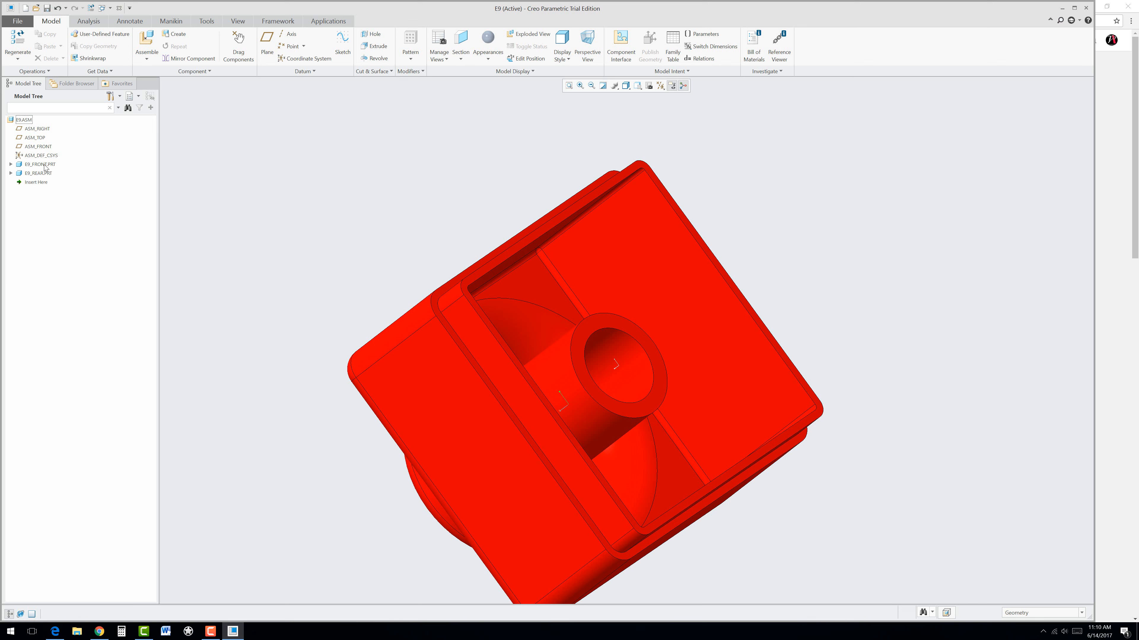
{"action": "left_click", "coordinate": [11, 173]}
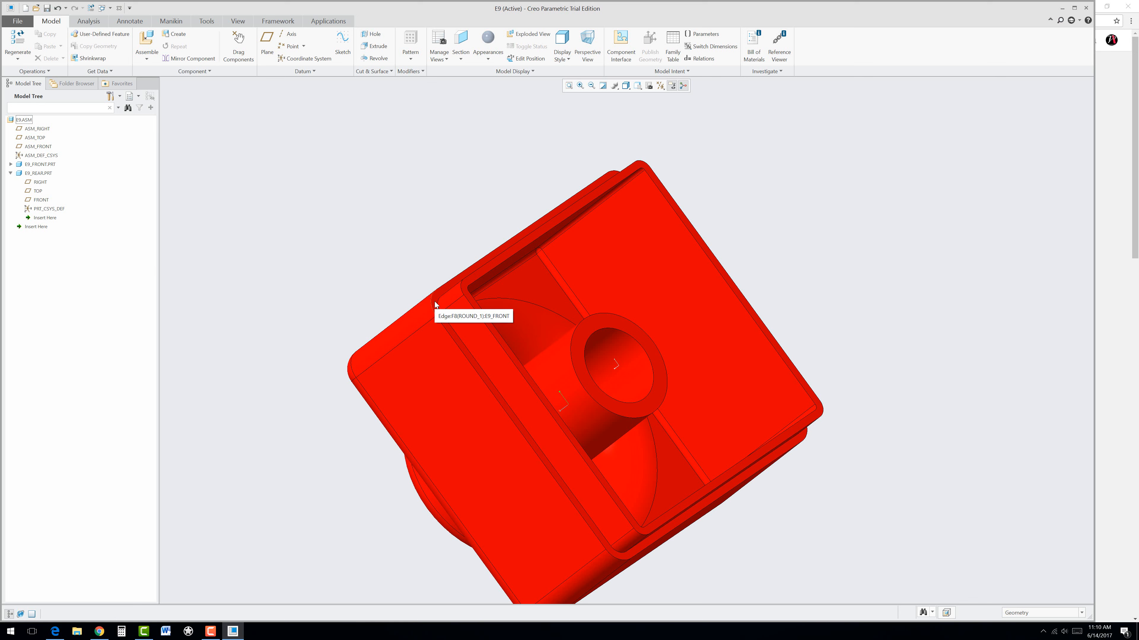
{"action": "middle_click_drag", "start_coordinate": [341, 258], "coordinate": [319, 266]}
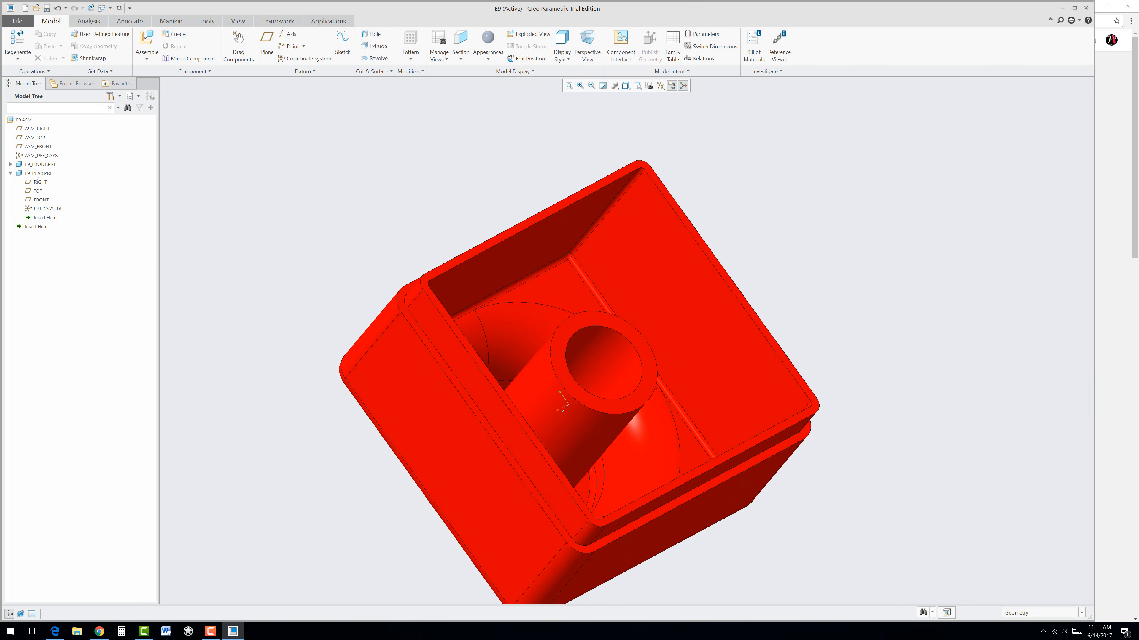
{"action": "right_click", "coordinate": [34, 174]}
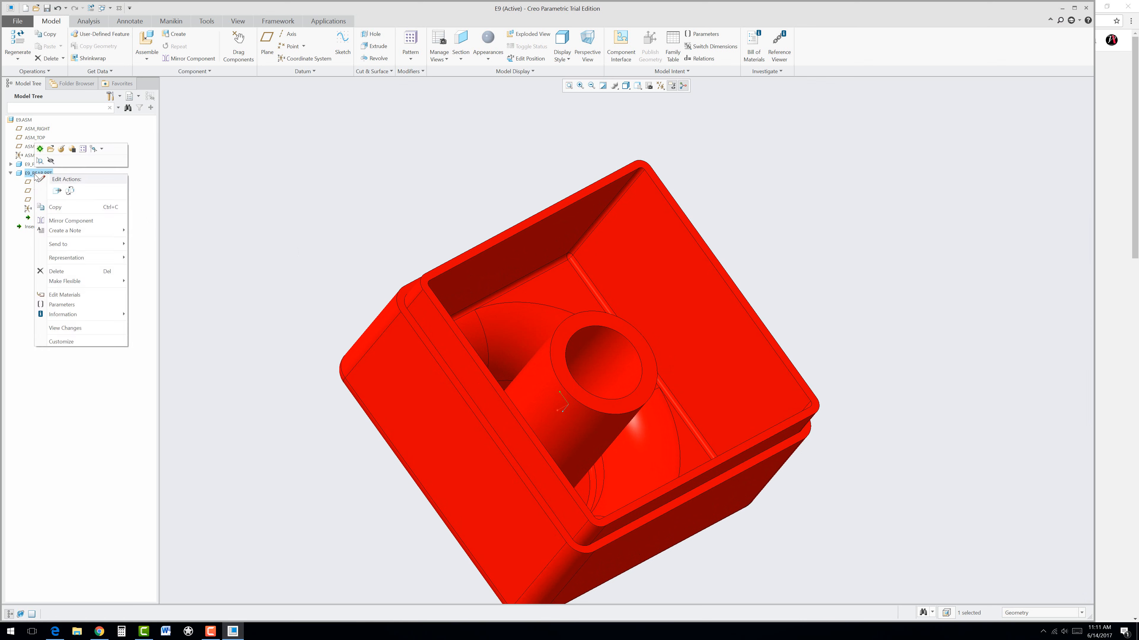
{"action": "left_click", "coordinate": [40, 149]}
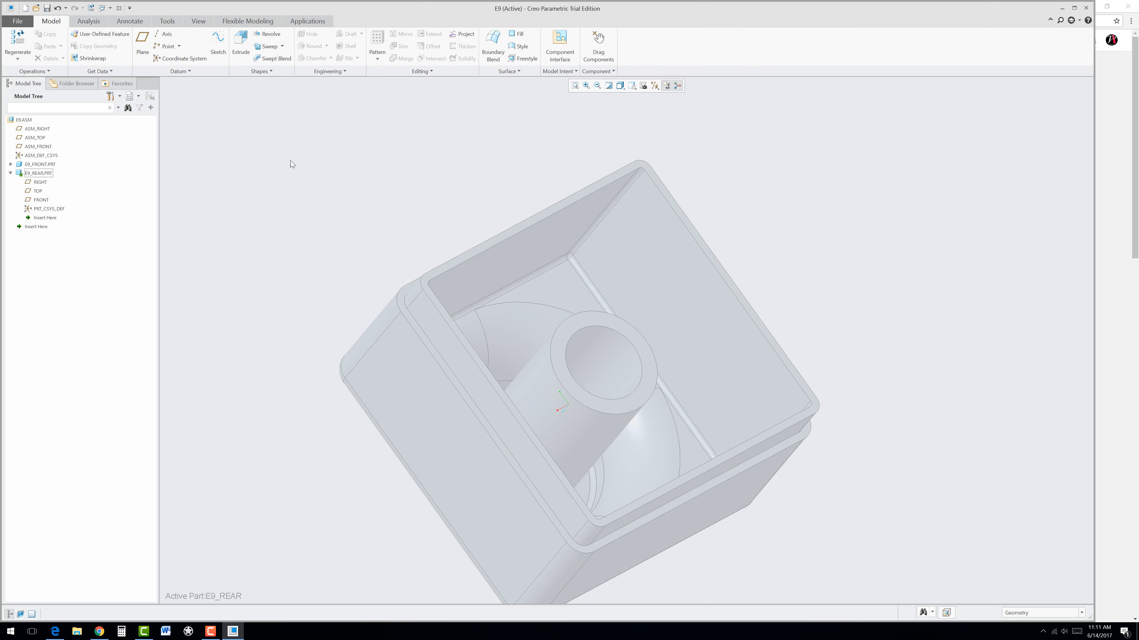
Sketch an extrude profile for E9_REAR on the bezel's flat rear ledge by projecting that face's outer edge loop
{"action": "left_click", "coordinate": [241, 39]}
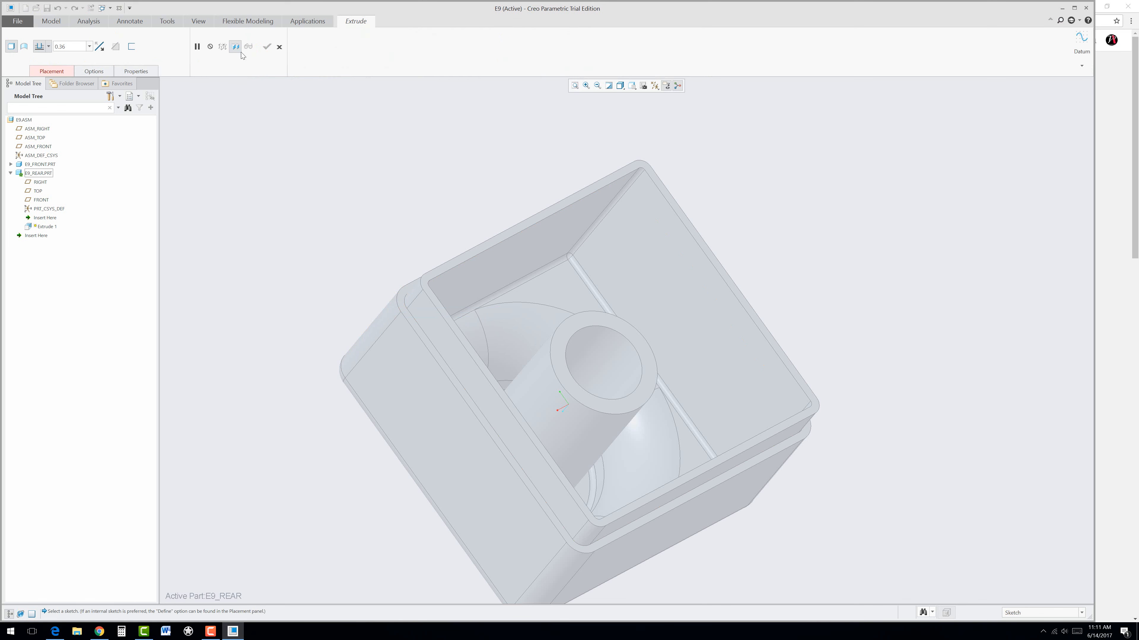
{"action": "left_click", "coordinate": [402, 296]}
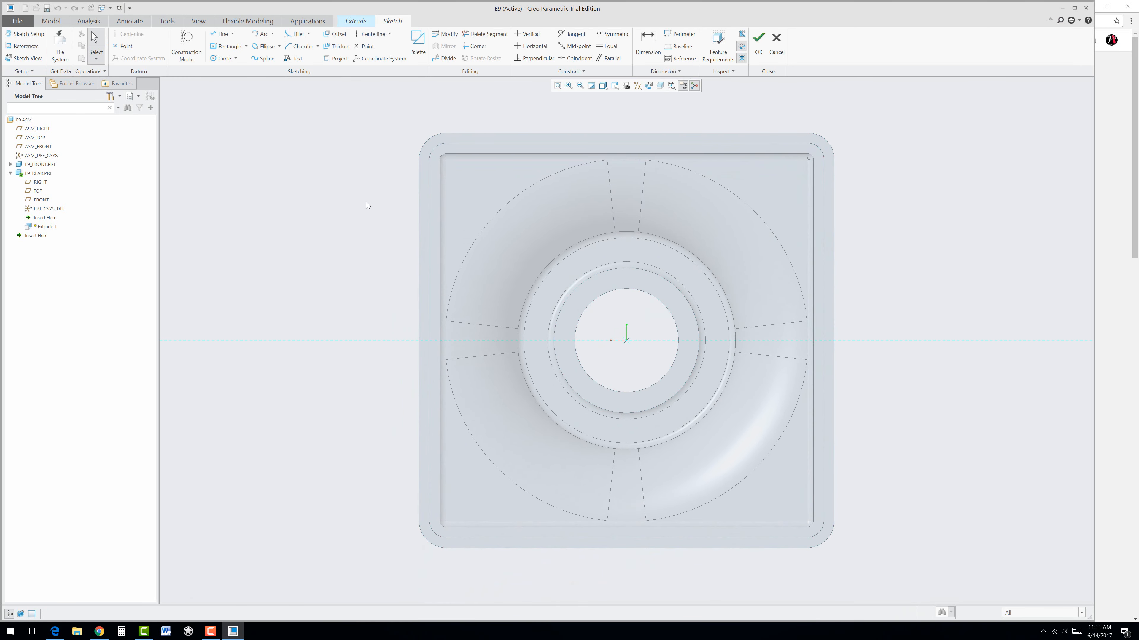
{"action": "left_click", "coordinate": [336, 60]}
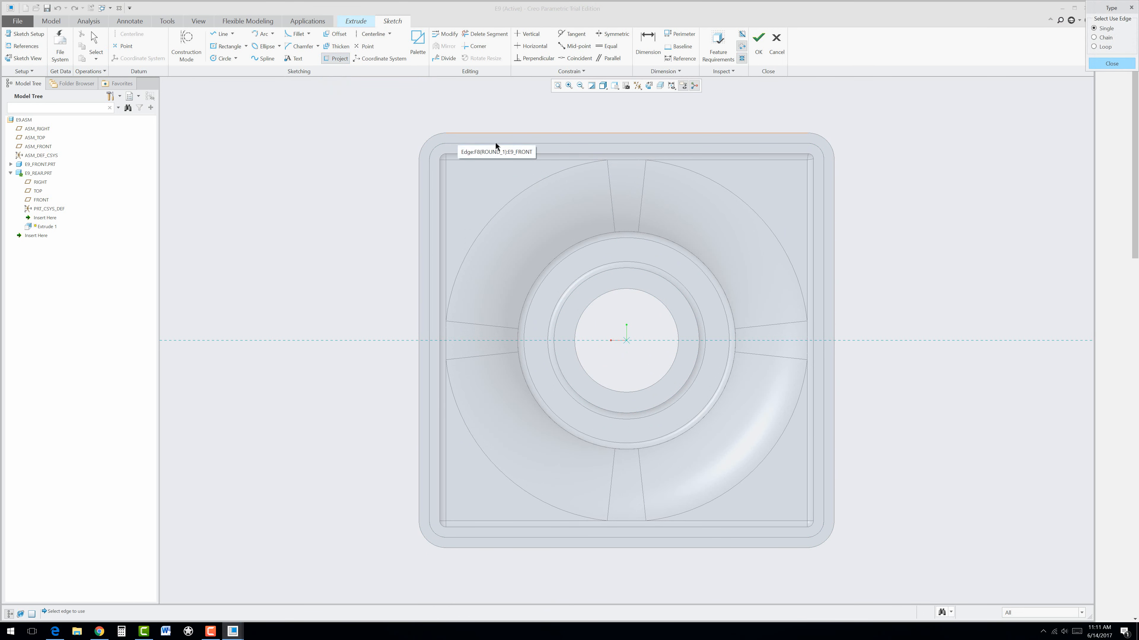
{"action": "left_click", "coordinate": [1103, 47]}
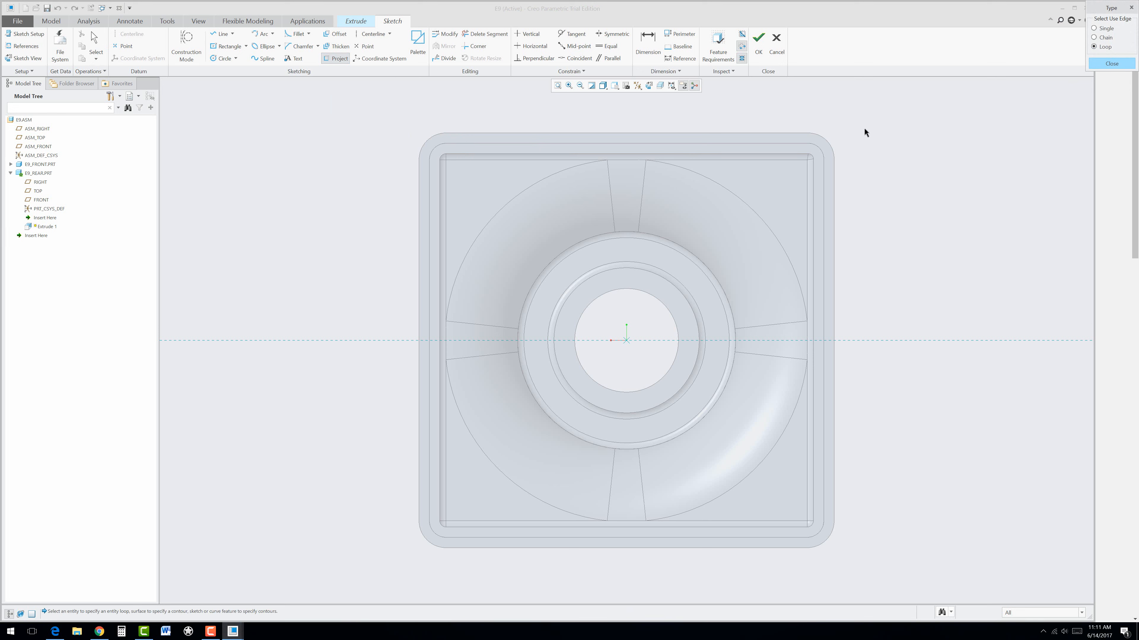
{"action": "left_click", "coordinate": [827, 152]}
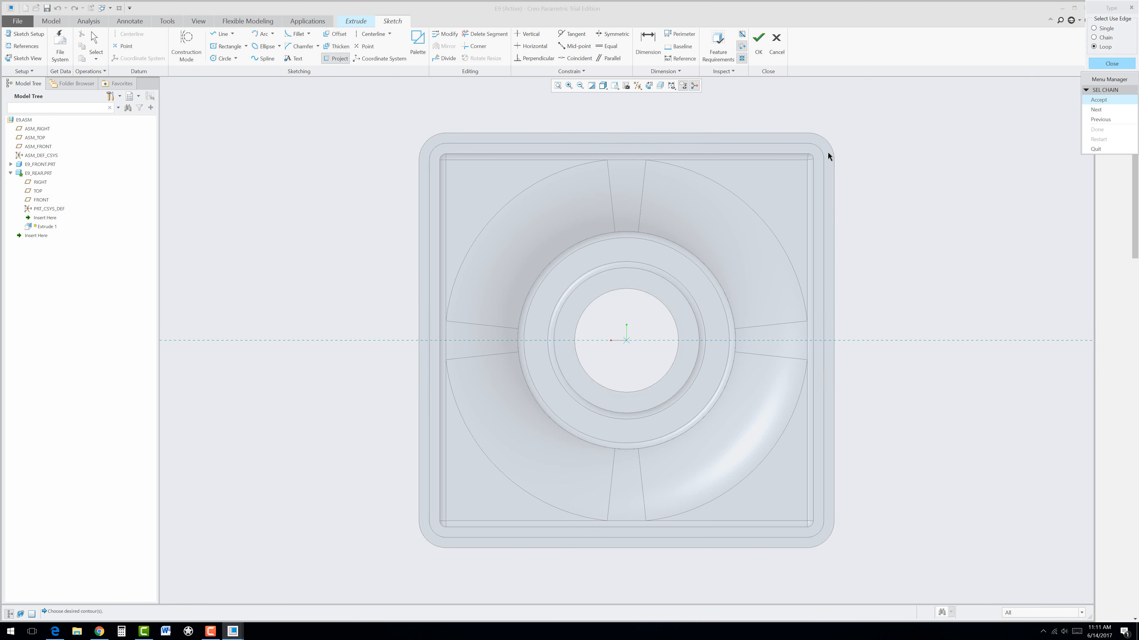
{"action": "left_click", "coordinate": [1108, 109]}
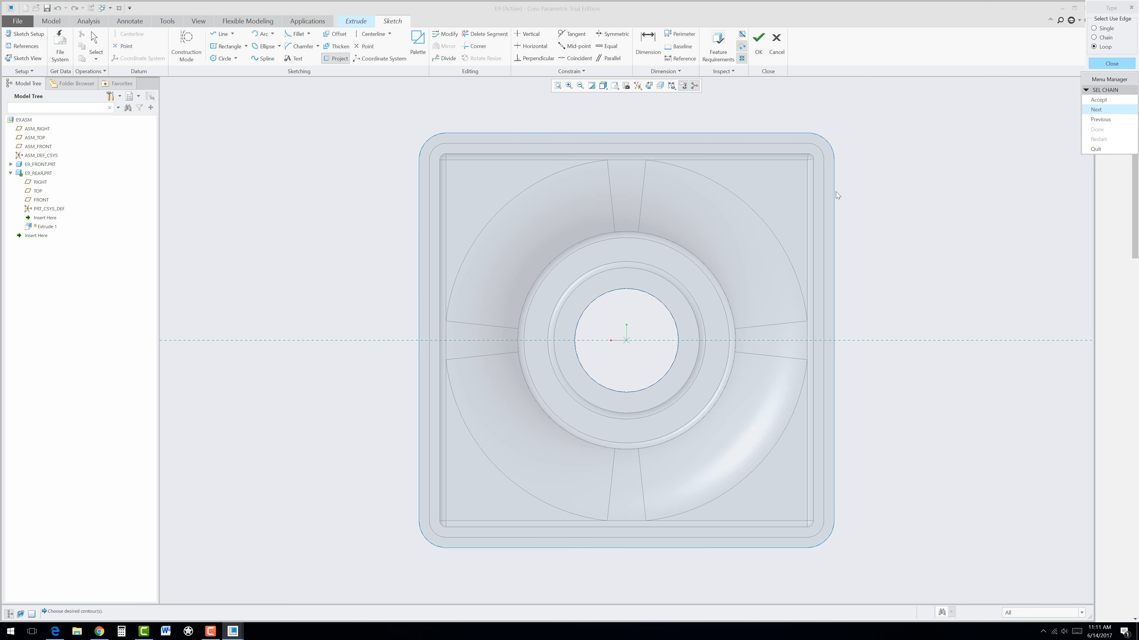
{"action": "left_click", "coordinate": [1091, 100]}
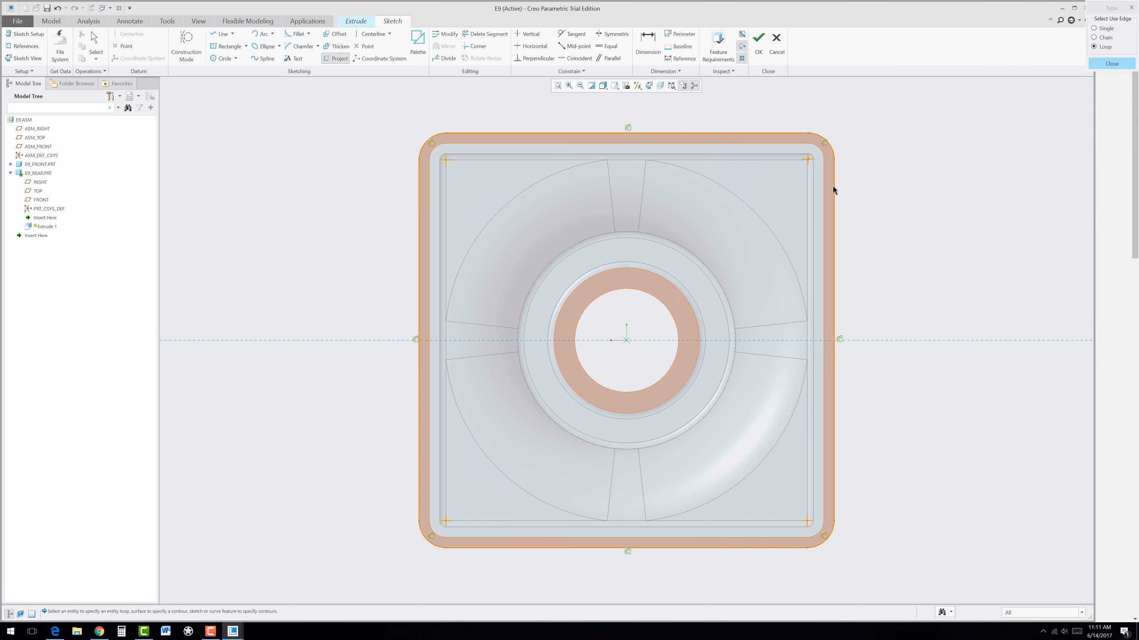
{"action": "middle_click_drag", "start_coordinate": [894, 268], "coordinate": [894, 285]}
{"action": "scroll", "coordinate": [901, 286], "scroll_direction": "up", "scroll_amount": 4}
{"action": "scroll", "coordinate": [583, 417], "scroll_direction": "down", "scroll_amount": 2}
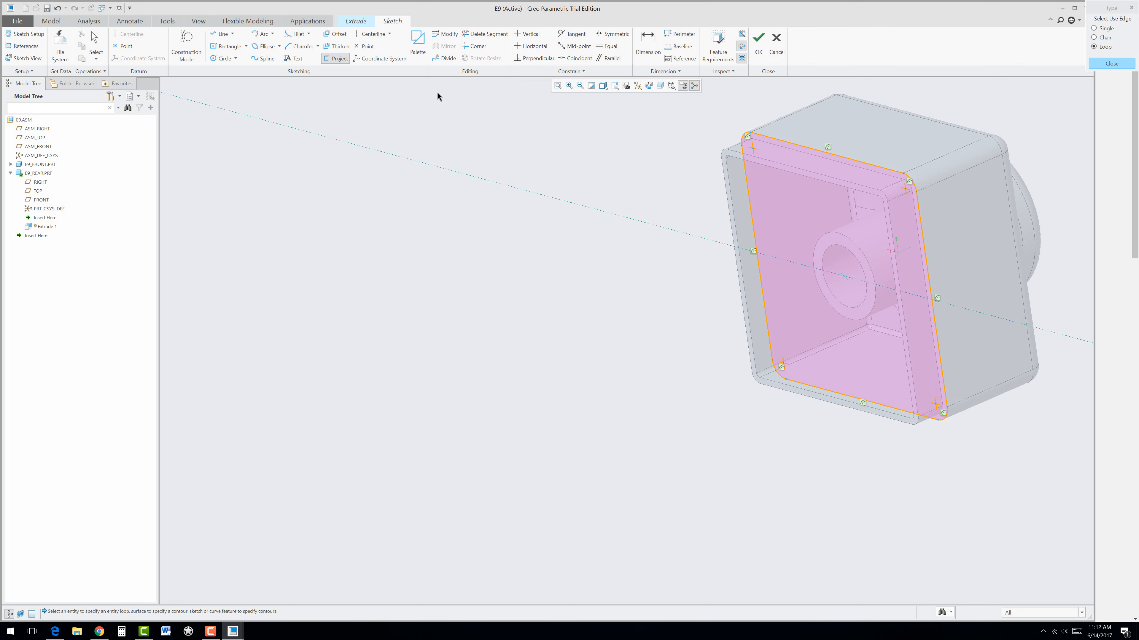
{"action": "left_click", "coordinate": [757, 44]}
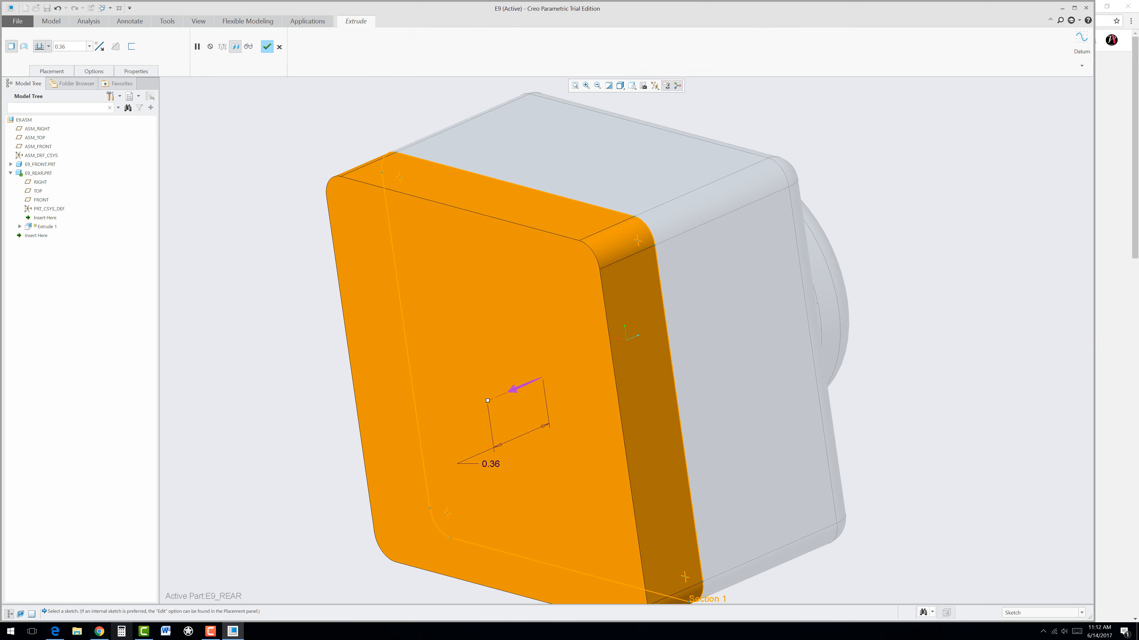
Consult the pencil sharpener cup drawing in the exercise PDF and extrude the projected profile to a depth of 1.5
{"action": "left_click", "coordinate": [55, 633]}
{"action": "scroll", "coordinate": [614, 299], "scroll_direction": "down", "scroll_amount": 10}
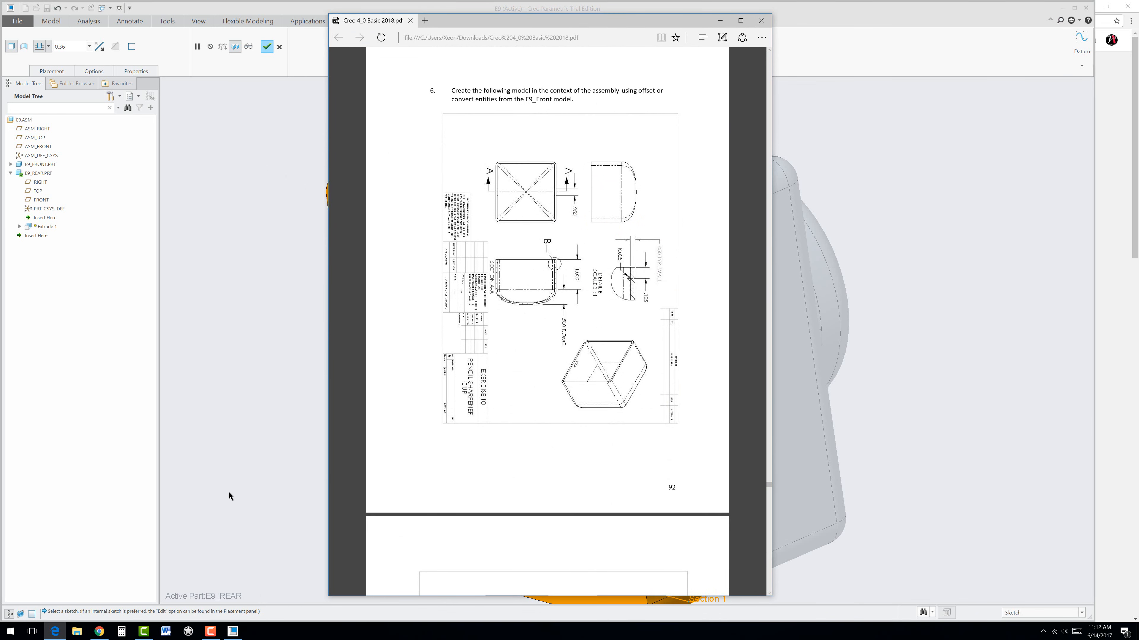
{"action": "left_click", "coordinate": [115, 486]}
{"action": "double_click", "coordinate": [490, 462]}
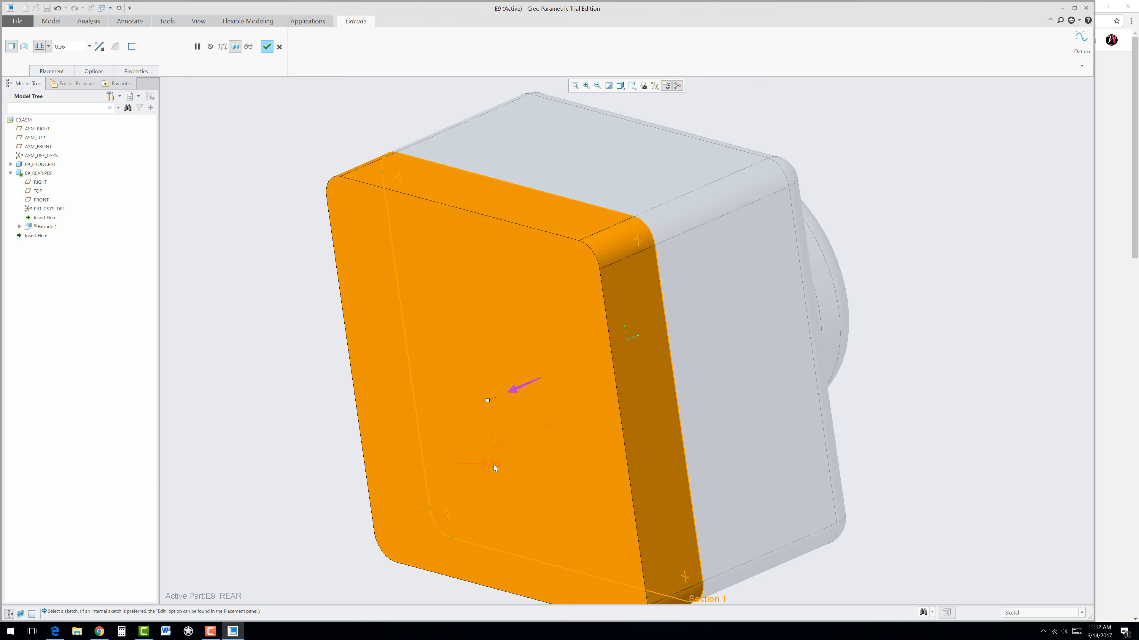
{"action": "type", "text": "1.5"}
{"action": "key", "text": "Return"}
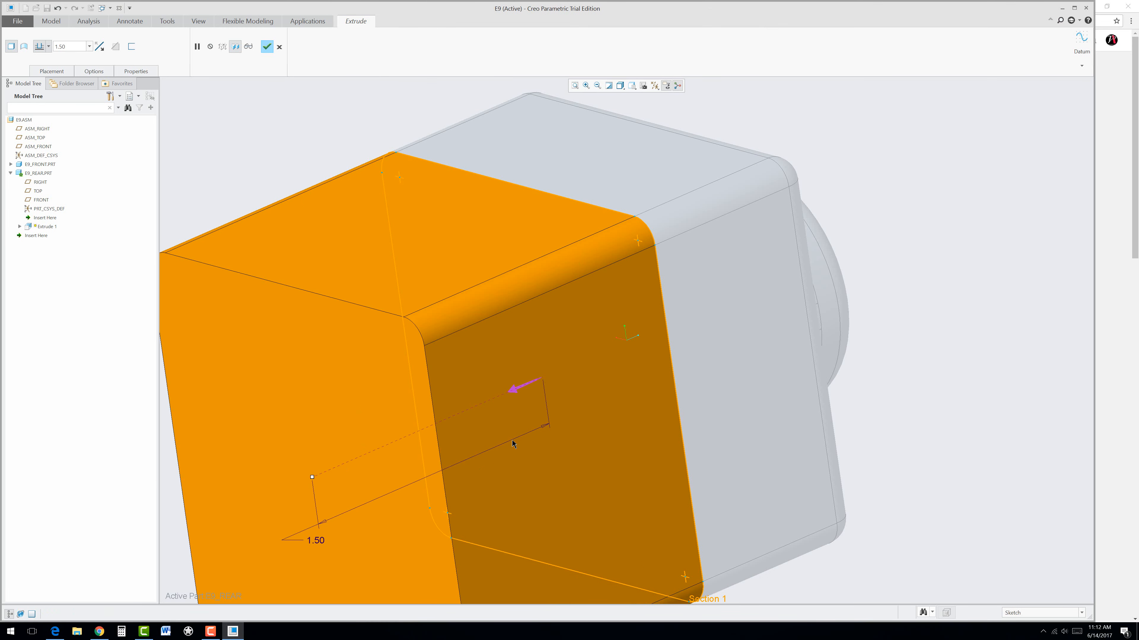
{"action": "scroll", "coordinate": [511, 439], "scroll_direction": "down", "scroll_amount": 3}
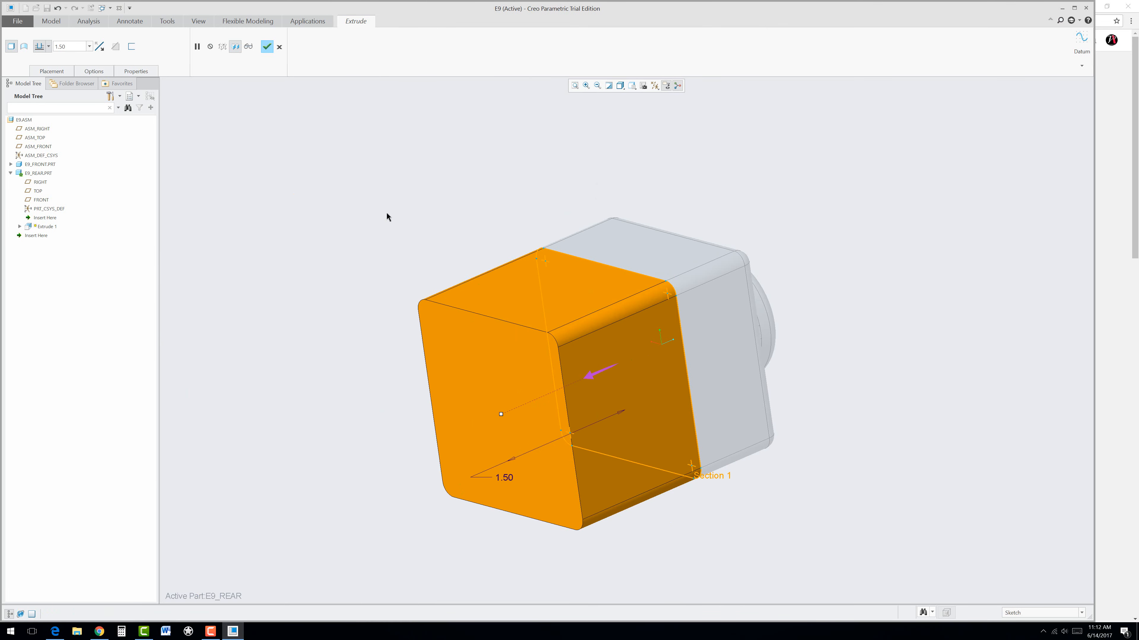
{"action": "left_click", "coordinate": [267, 46]}
Round the edge loop around the closed rear face of E9_REAR with a radius of 0.5
{"action": "middle_click_drag", "start_coordinate": [373, 250], "coordinate": [650, 341]}
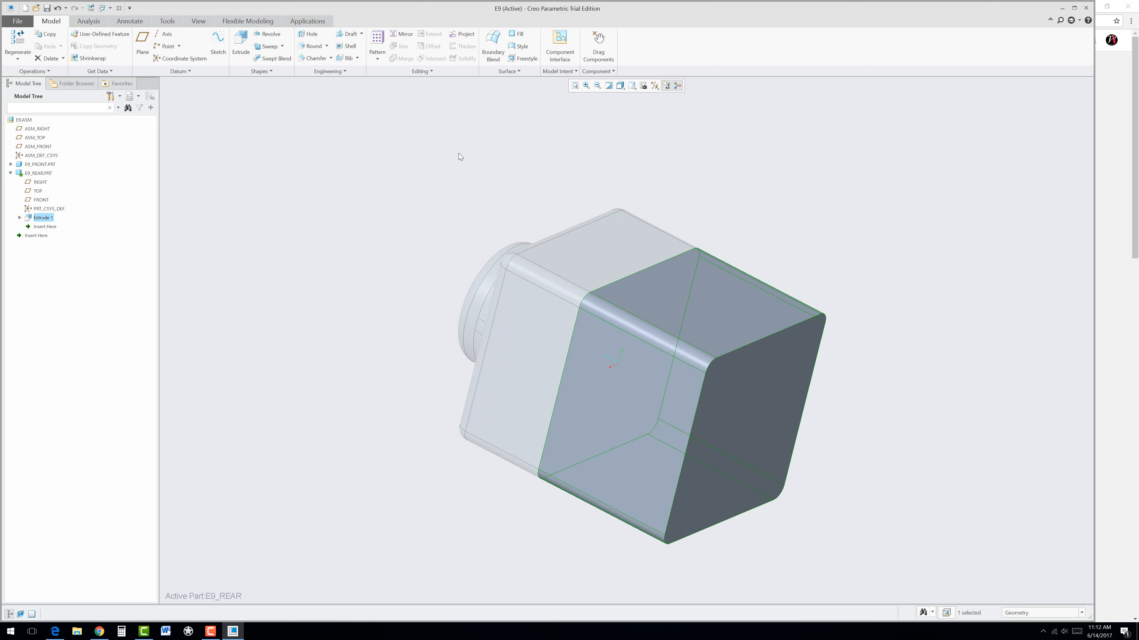
{"action": "left_click", "coordinate": [312, 45]}
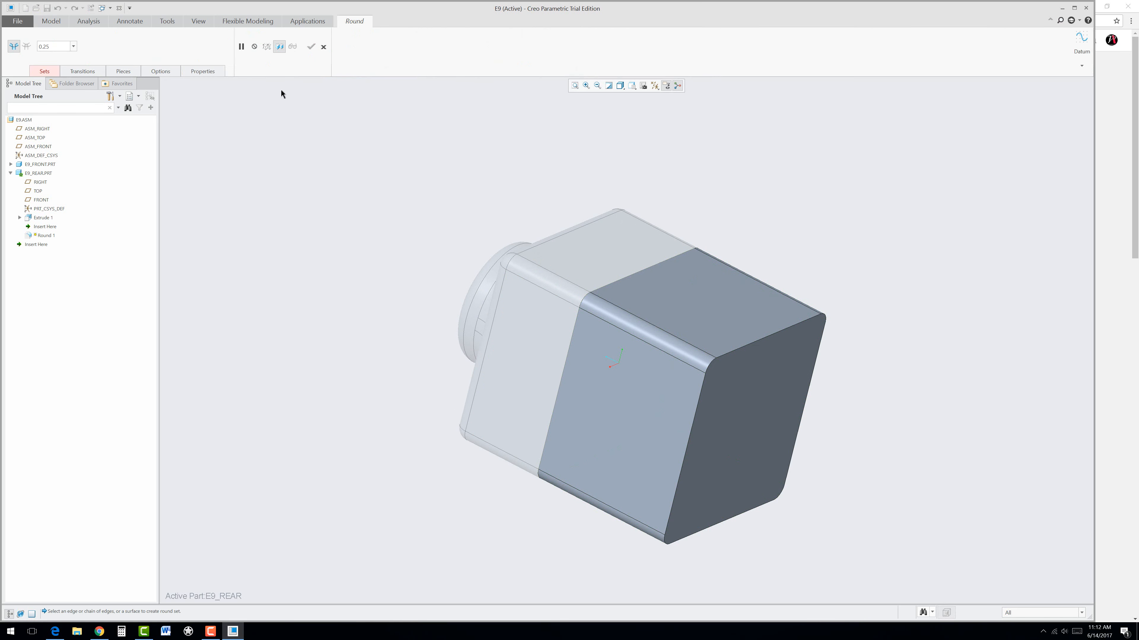
{"action": "double_click", "coordinate": [58, 47]}
{"action": "type", "text": "0.5"}
{"action": "key", "text": "Return"}
{"action": "left_click", "coordinate": [747, 350]}
{"action": "middle_click_drag", "start_coordinate": [786, 460], "coordinate": [655, 368]}
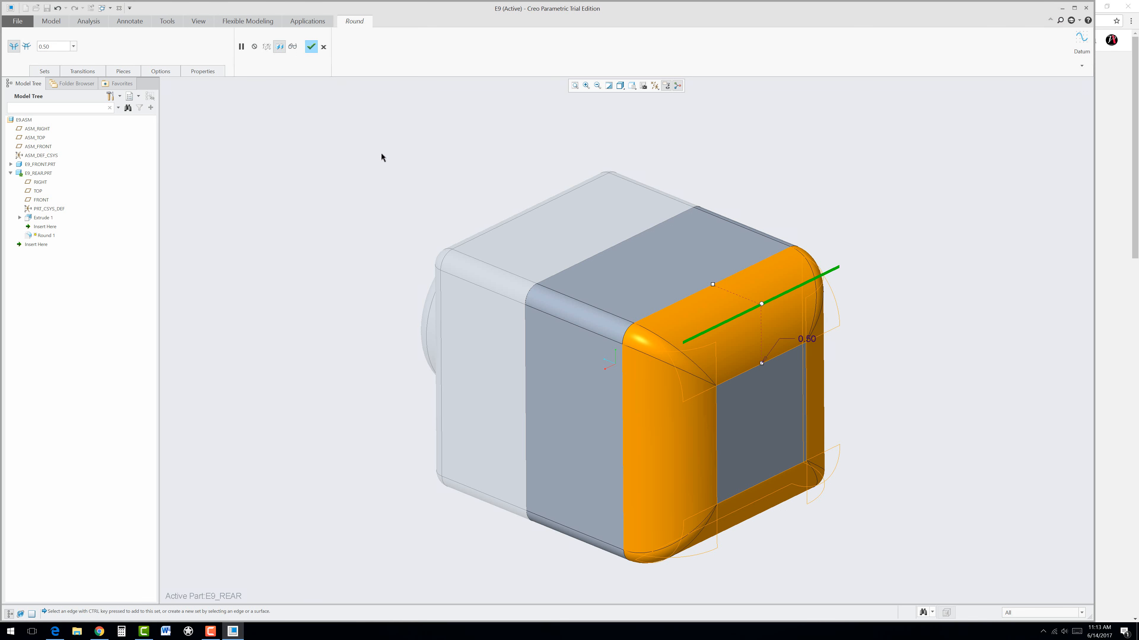
{"action": "left_click", "coordinate": [316, 50]}
Hide the E9_FRONT part to expose the mating face of E9_REAR
{"action": "mouse_move", "coordinate": [388, 194]}
{"action": "middle_mouse_down"}
{"action": "mouse_move", "coordinate": [474, 168]}
{"action": "mouse_move", "coordinate": [482, 209]}
{"action": "mouse_move", "coordinate": [615, 425]}
{"action": "middle_mouse_up"}
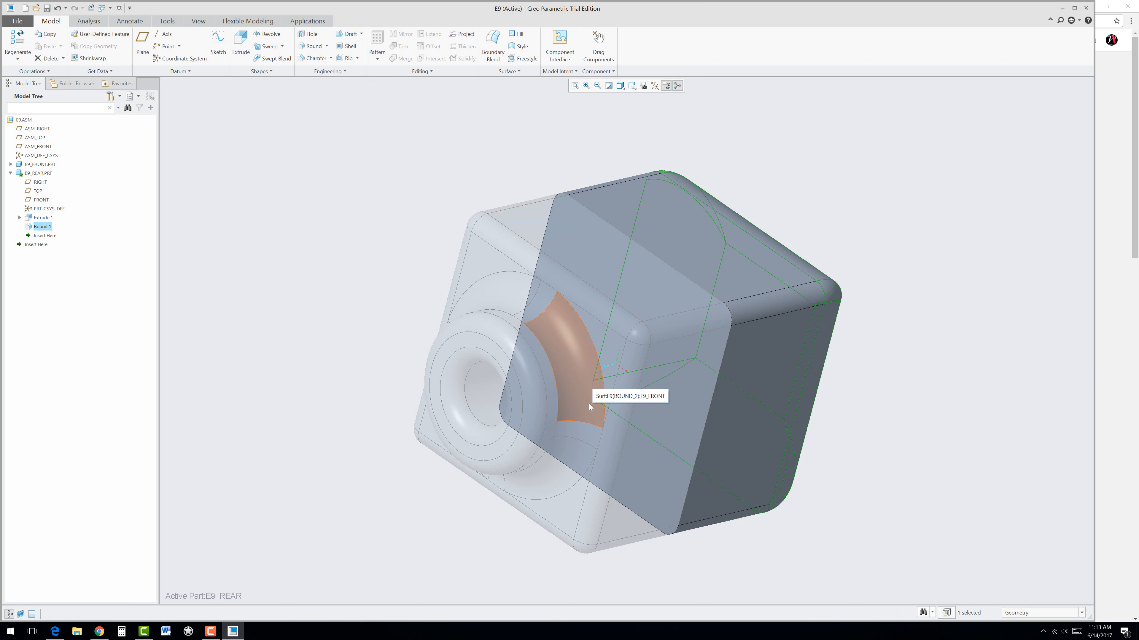
{"action": "left_click", "coordinate": [38, 164]}
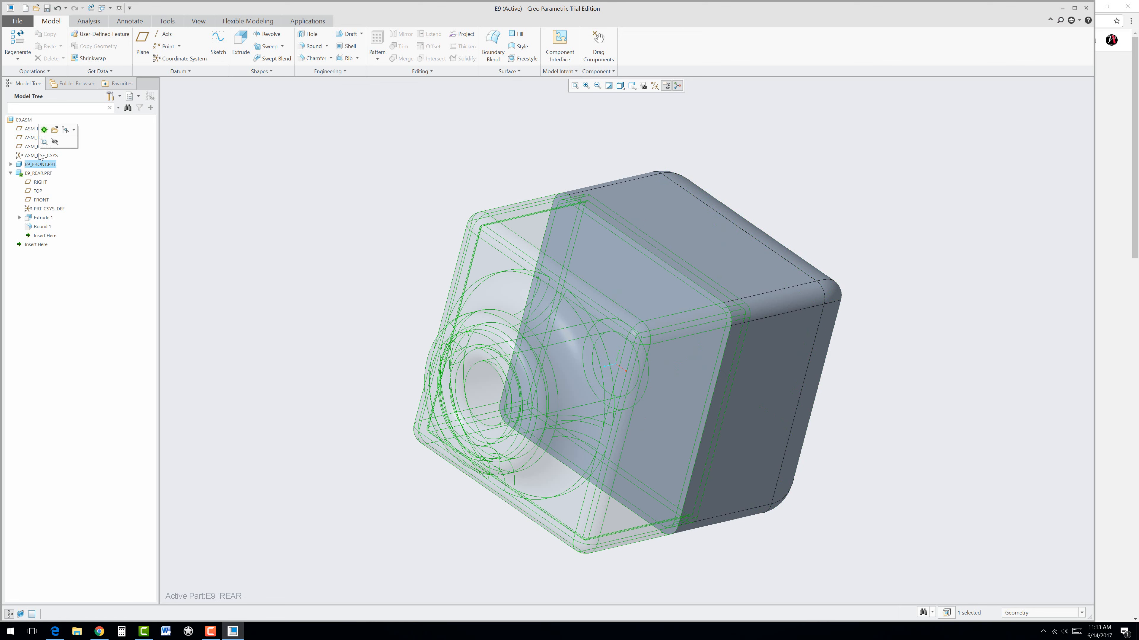
{"action": "left_click", "coordinate": [54, 142]}
Shell E9_REAR to a wall thickness of 0.05, removing the flat face that mates with the front part
{"action": "middle_click_drag", "start_coordinate": [309, 270], "coordinate": [313, 290]}
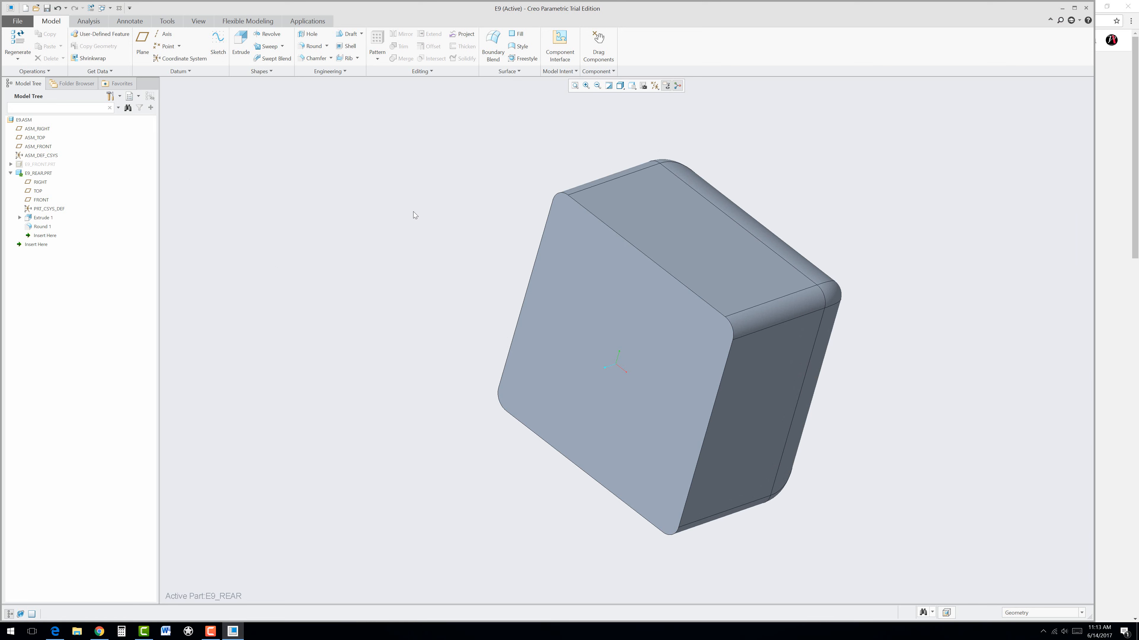
{"action": "left_click", "coordinate": [348, 45]}
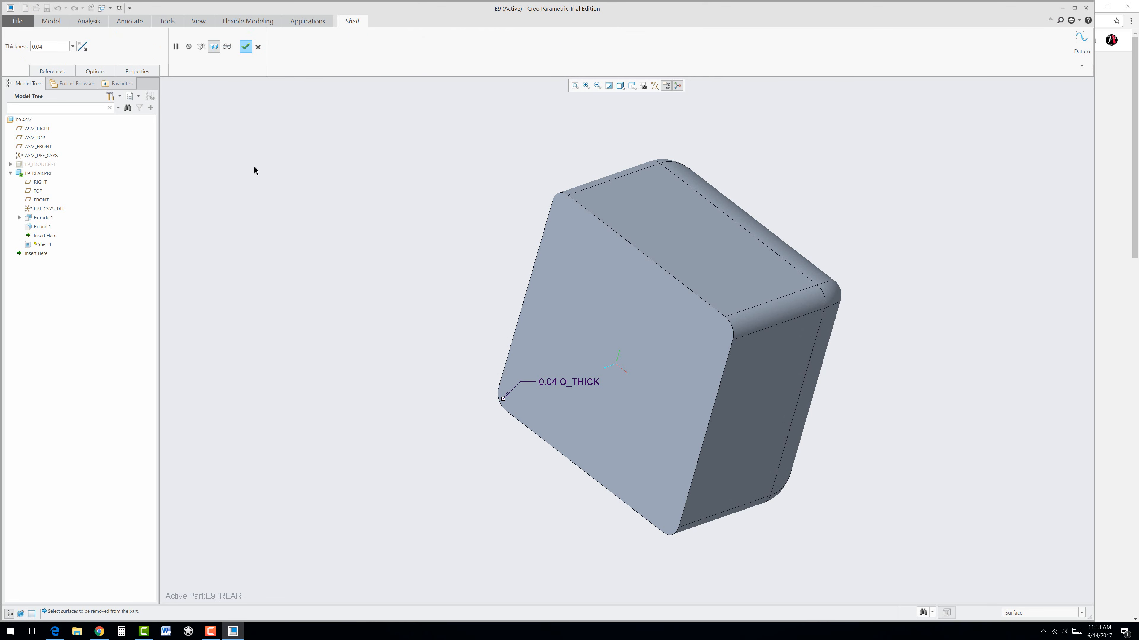
{"action": "left_click", "coordinate": [570, 413]}
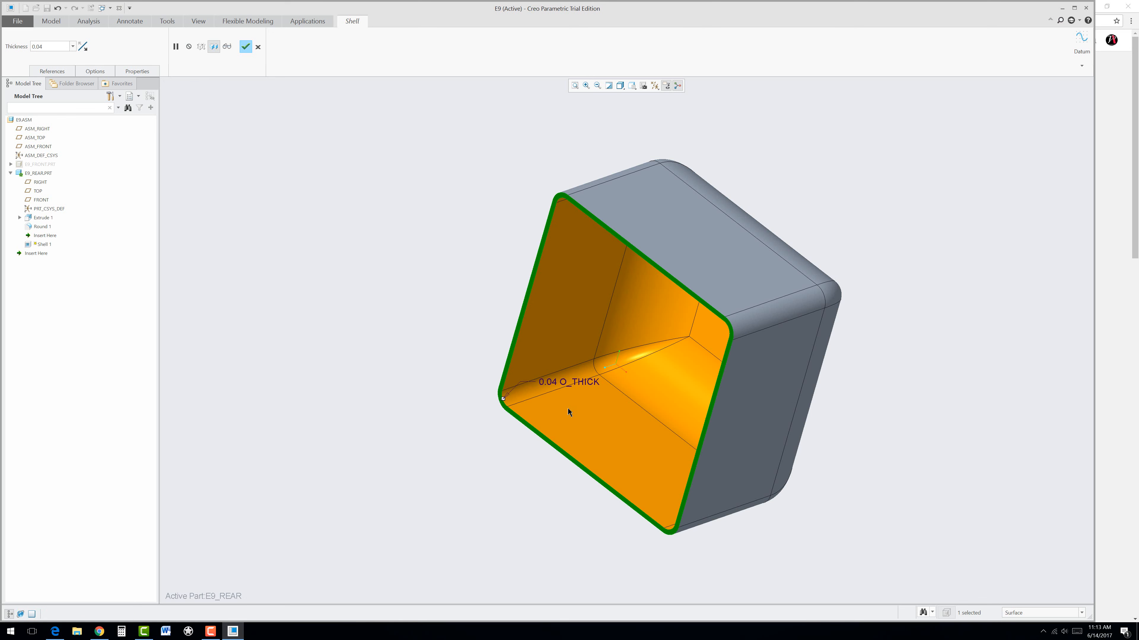
{"action": "double_click", "coordinate": [554, 385]}
{"action": "type", "text": ".5"}
{"action": "key", "text": "Return"}
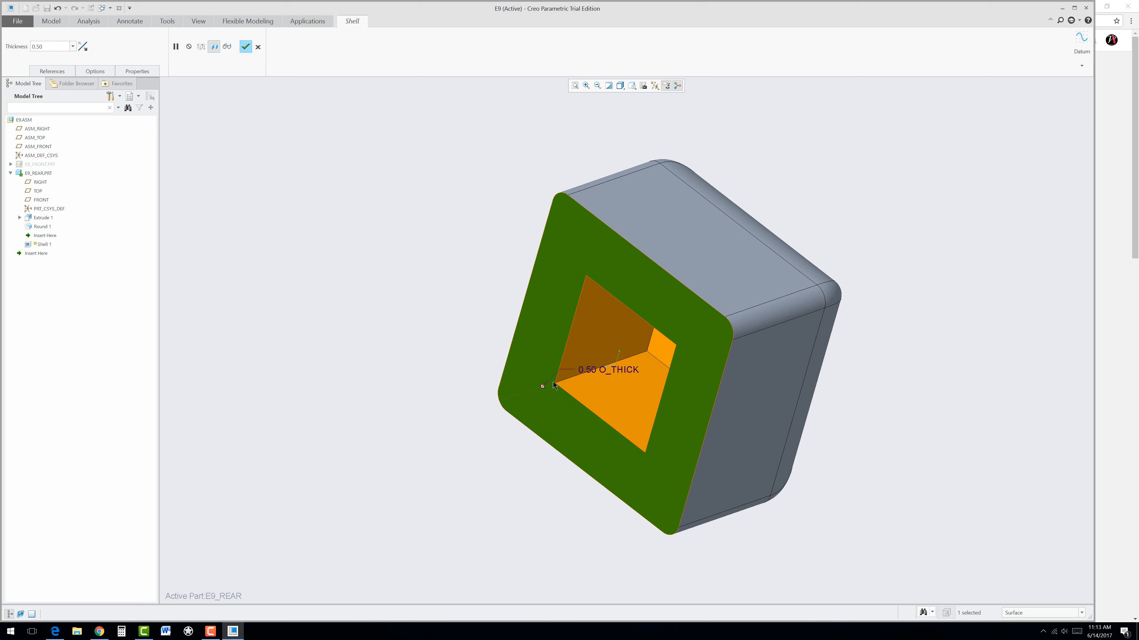
{"action": "double_click", "coordinate": [592, 373]}
{"action": "type", "text": ".05"}
{"action": "key", "text": "Return"}
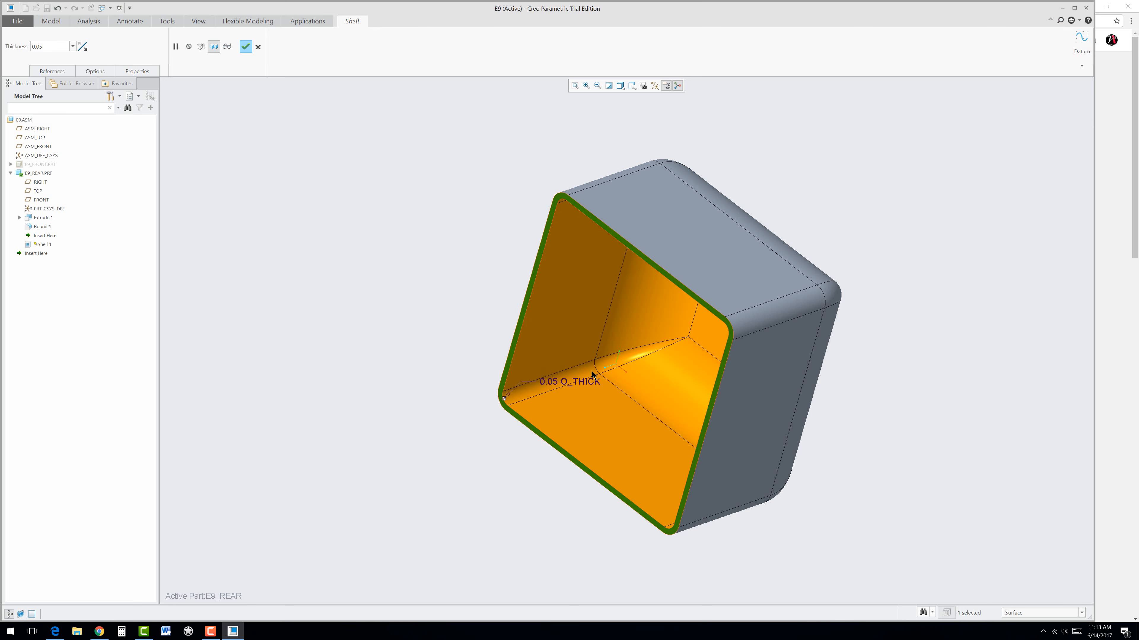
{"action": "left_click", "coordinate": [246, 46]}
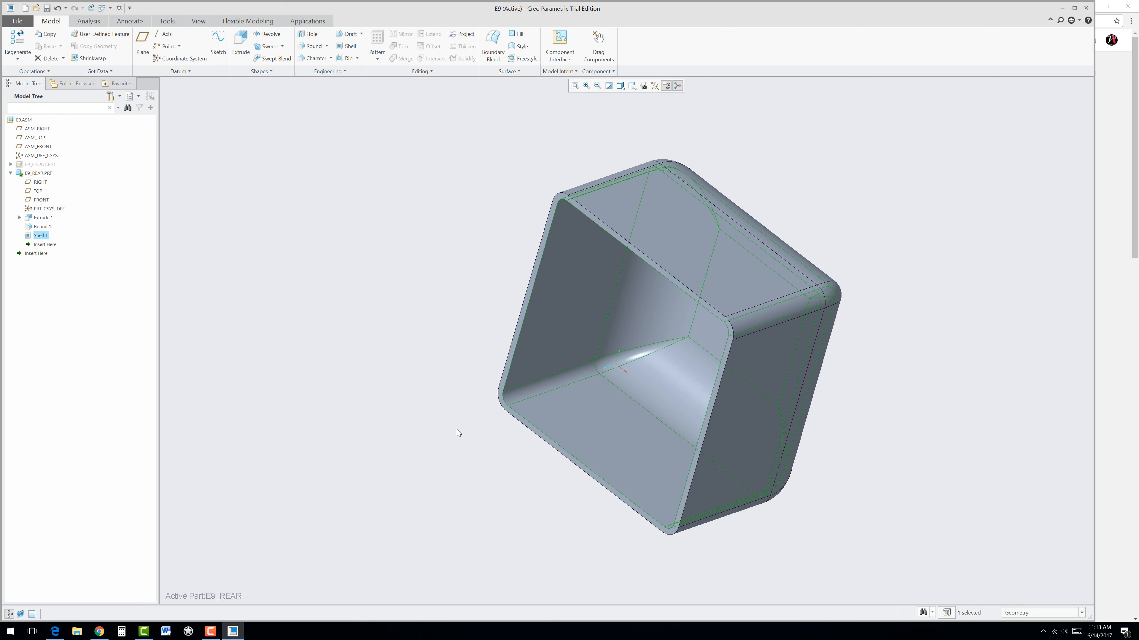
Start an extrude sketch on E9_REAR's RIGHT plane, seen in the RIGHT orientation, and set the display style to Hidden Line
{"action": "mouse_move", "coordinate": [457, 431]}
{"action": "middle_mouse_down"}
{"action": "mouse_move", "coordinate": [437, 435]}
{"action": "mouse_move", "coordinate": [426, 414]}
{"action": "mouse_move", "coordinate": [437, 430]}
{"action": "middle_mouse_up"}
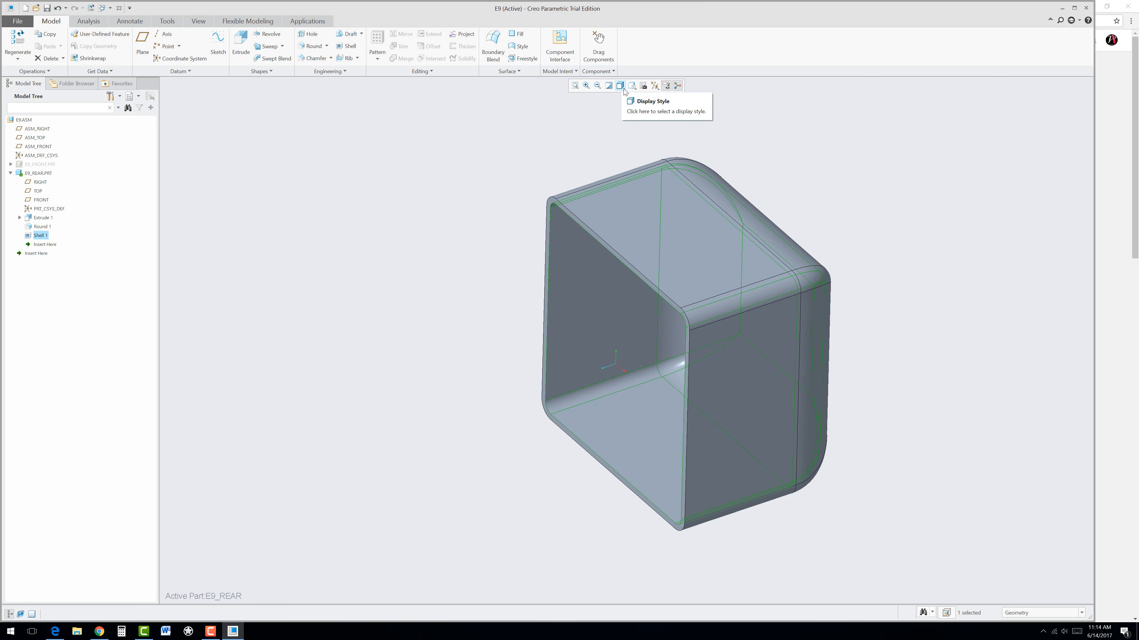
{"action": "left_click", "coordinate": [634, 90]}
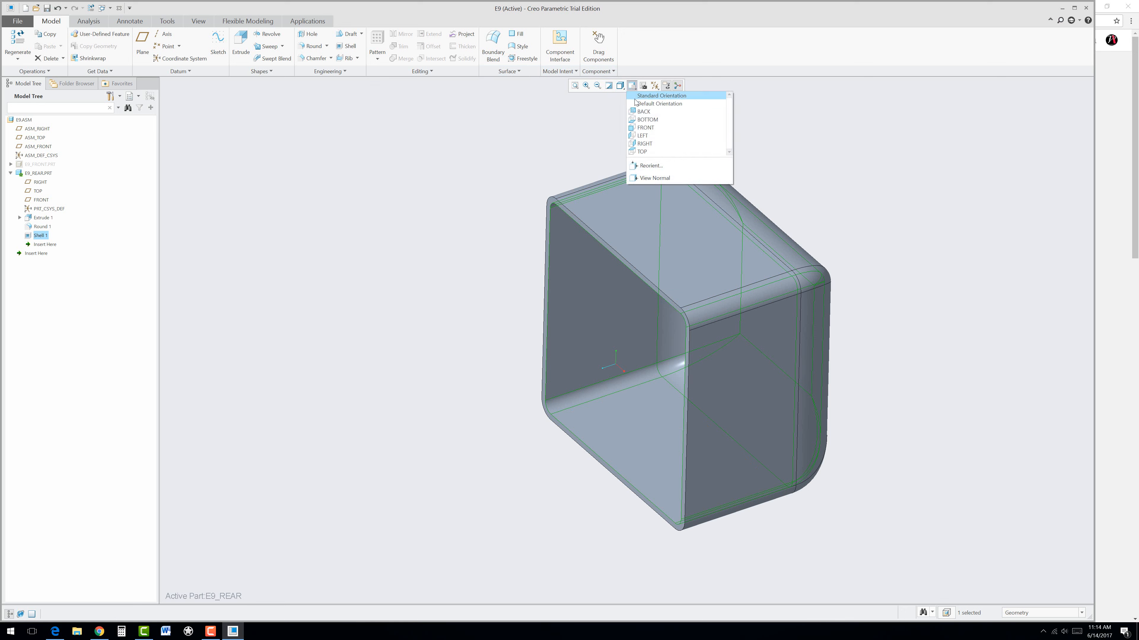
{"action": "left_click", "coordinate": [638, 145]}
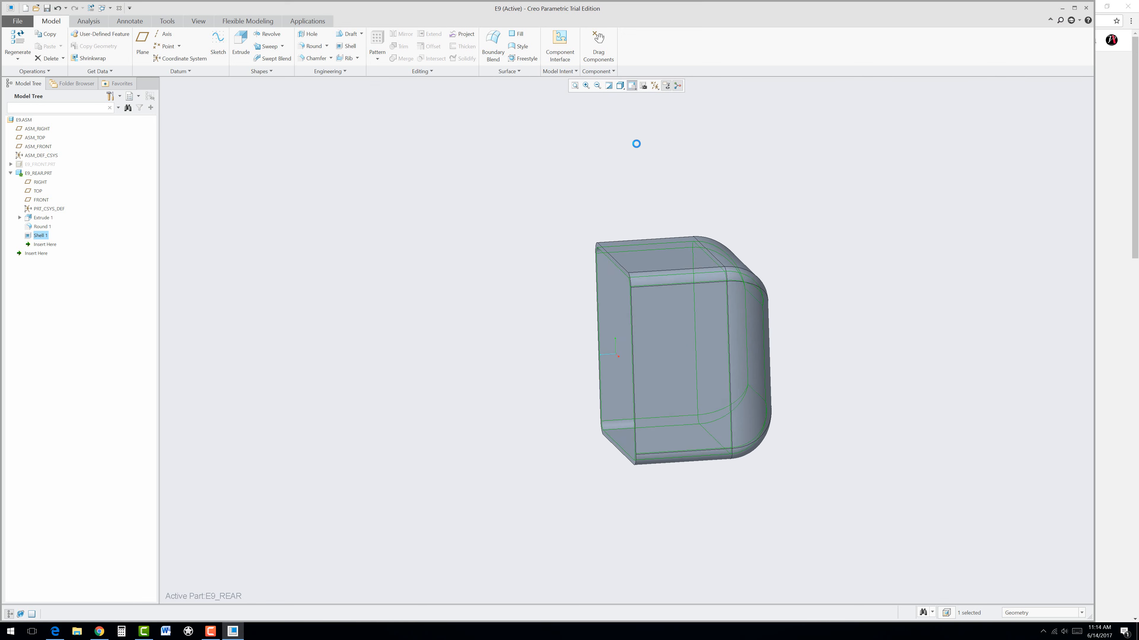
{"action": "left_click", "coordinate": [576, 203]}
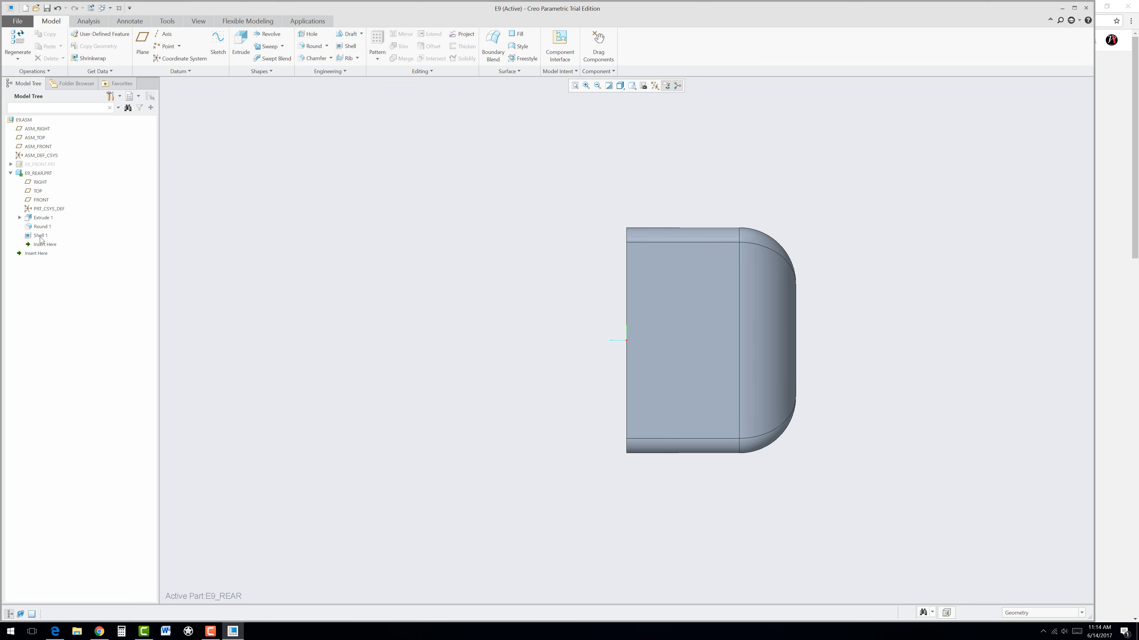
{"action": "left_click", "coordinate": [43, 183]}
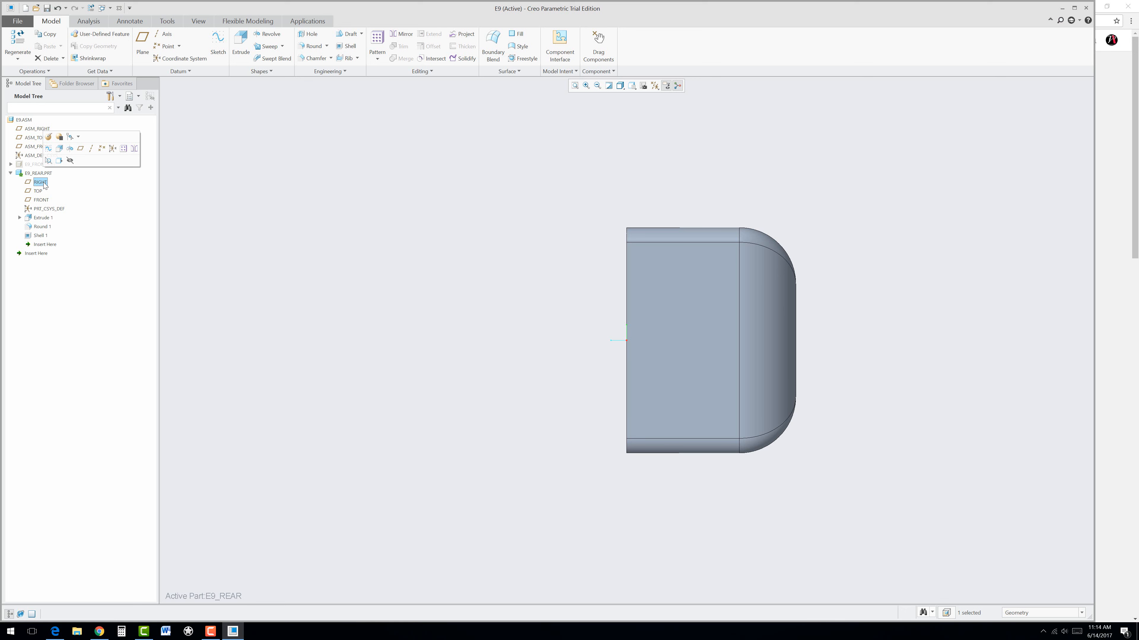
{"action": "left_click", "coordinate": [59, 149]}
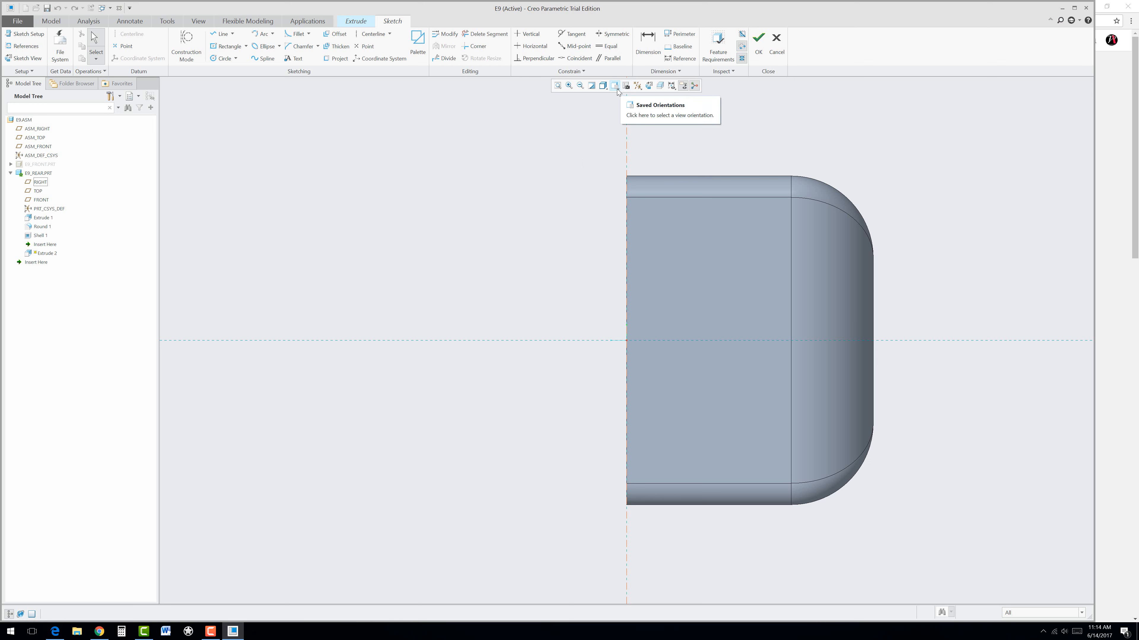
{"action": "left_click", "coordinate": [606, 89]}
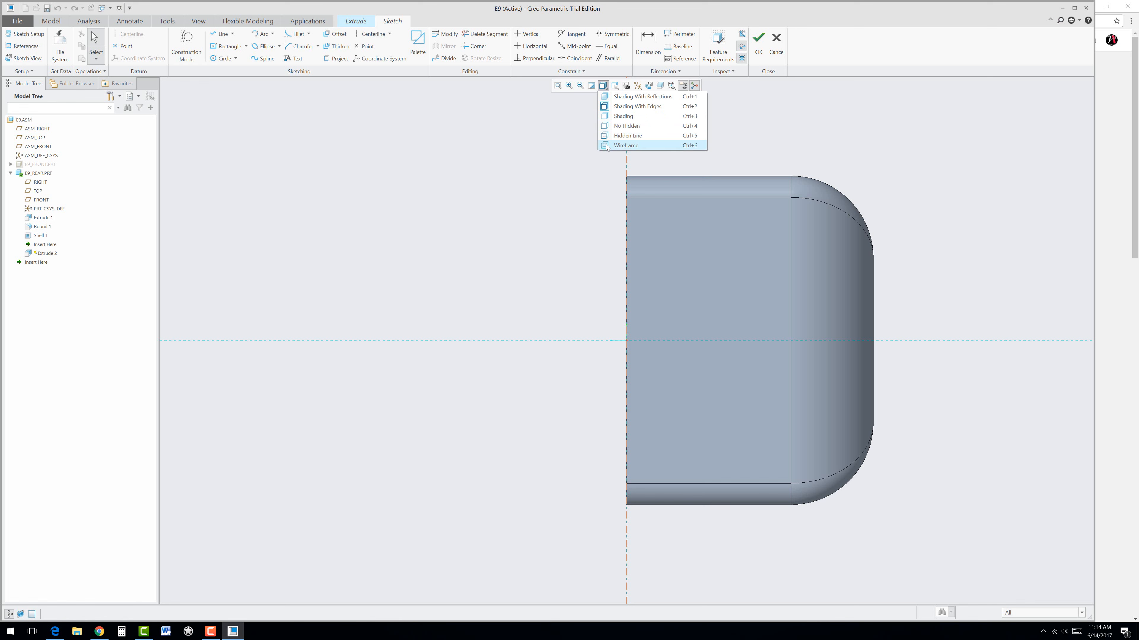
{"action": "left_click", "coordinate": [607, 146]}
{"action": "left_click", "coordinate": [604, 87]}
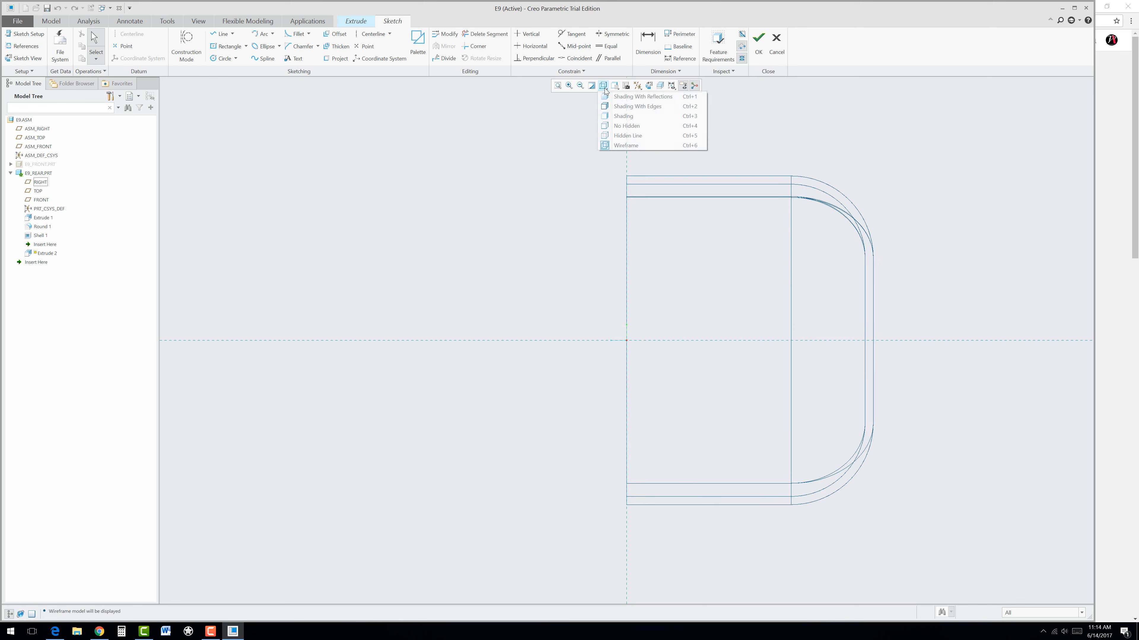
{"action": "left_click", "coordinate": [605, 137]}
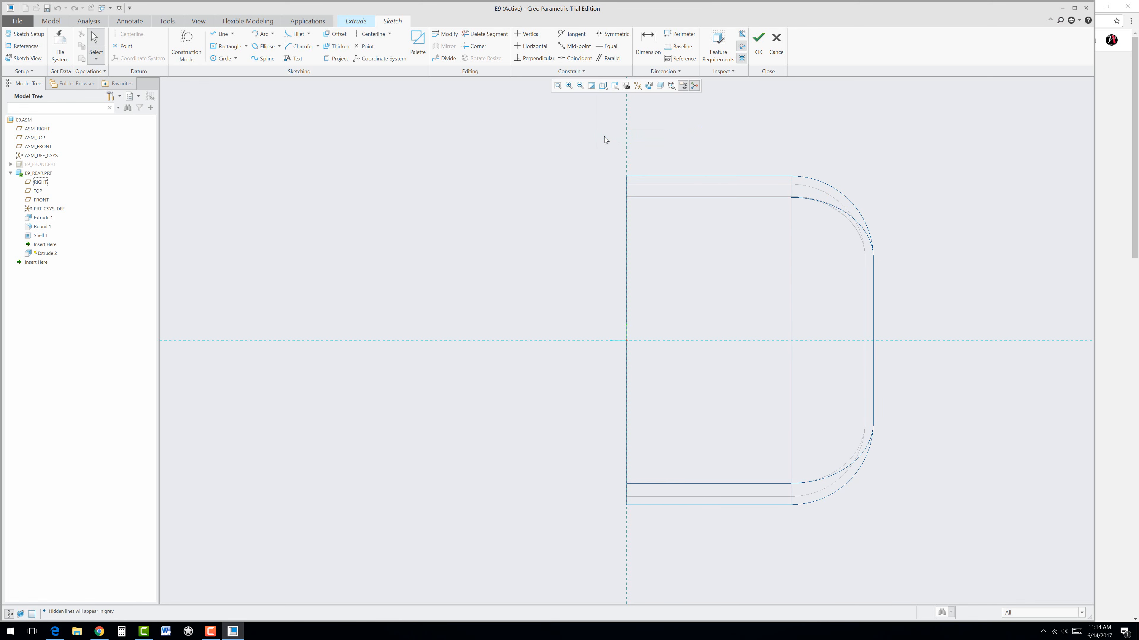
Draw a horizontal centerline through the sketch origin
{"action": "scroll", "coordinate": [705, 187], "scroll_direction": "down", "scroll_amount": 1}
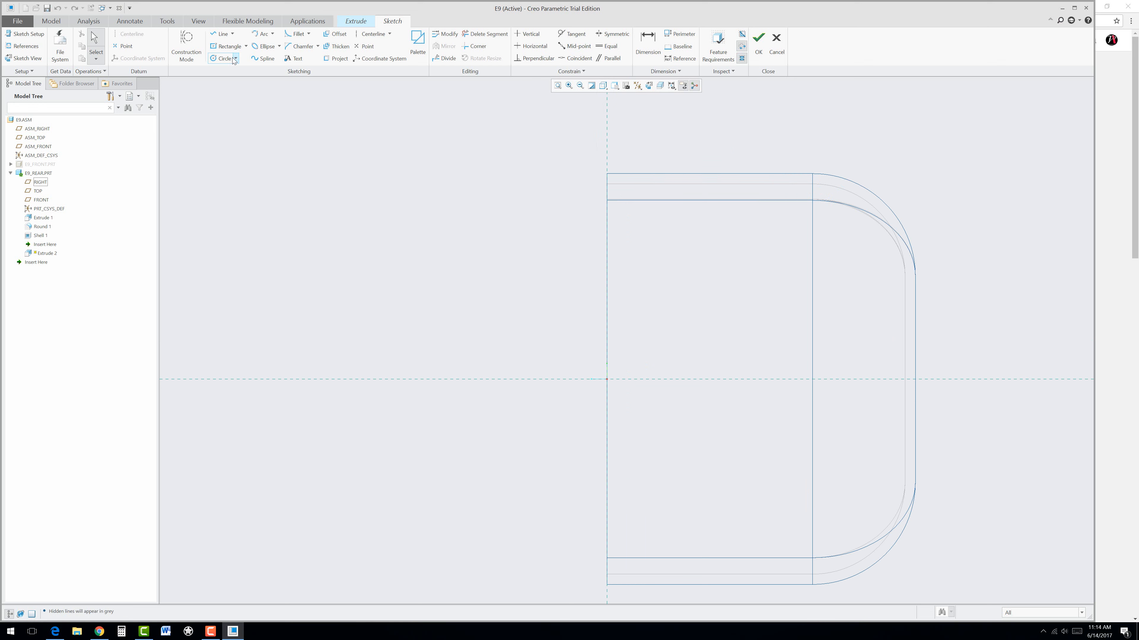
{"action": "left_click", "coordinate": [363, 38]}
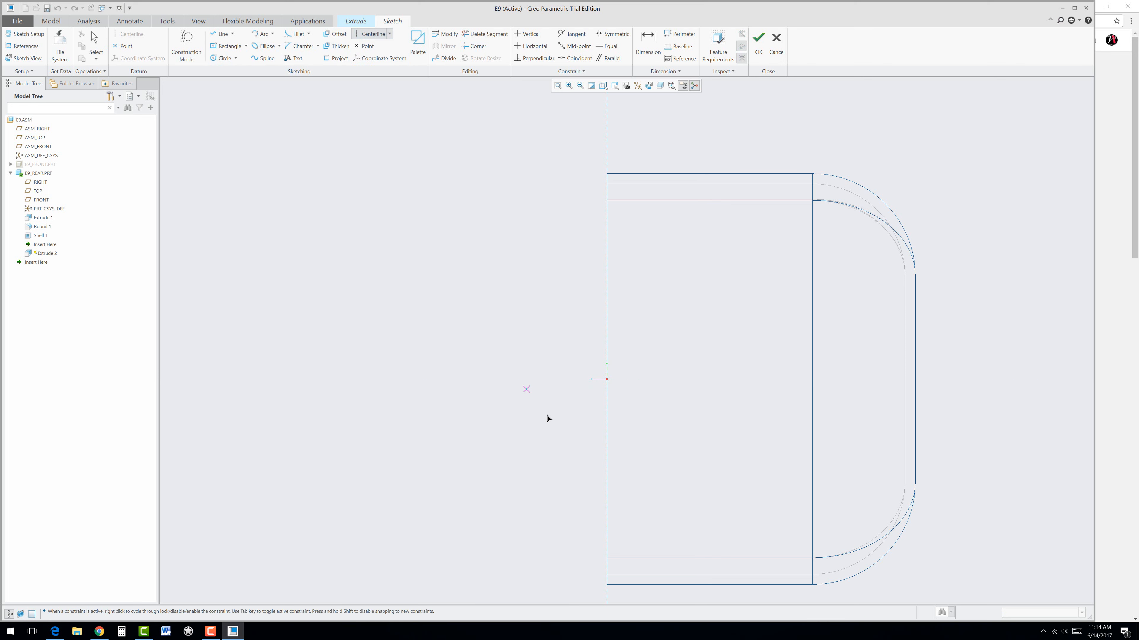
{"action": "left_click", "coordinate": [606, 378]}
{"action": "left_click", "coordinate": [690, 379]}
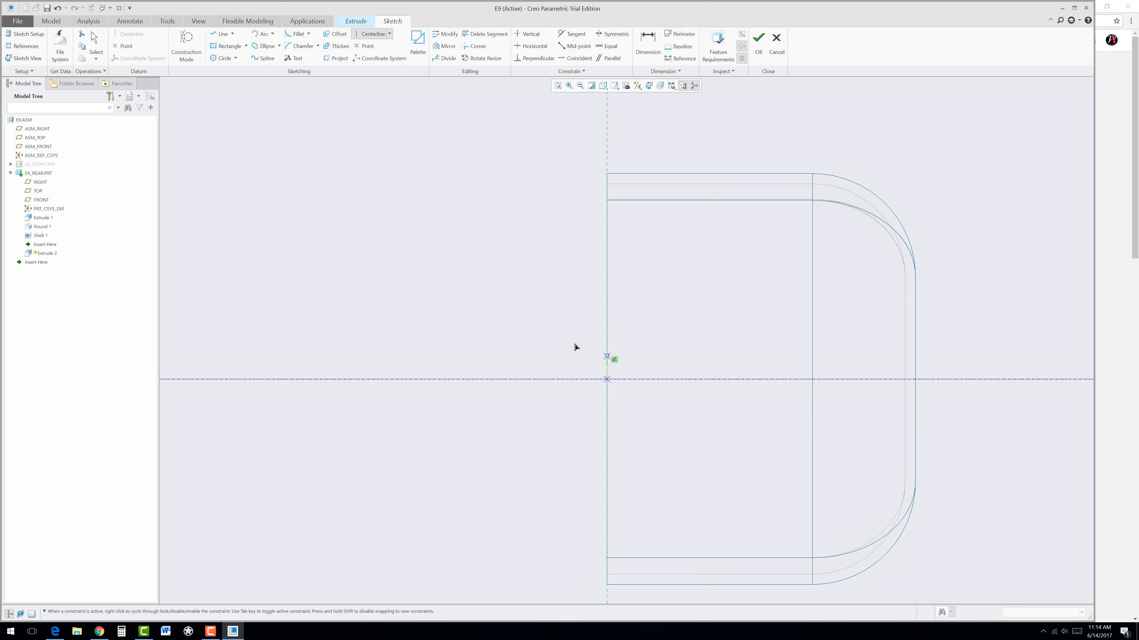
{"action": "middle_click", "coordinate": [537, 309]}
Sketch a circle about 0.07 in diameter centred on the upper wall's inner edge line, about 0.08 from the cup's open end
{"action": "left_click", "coordinate": [225, 58]}
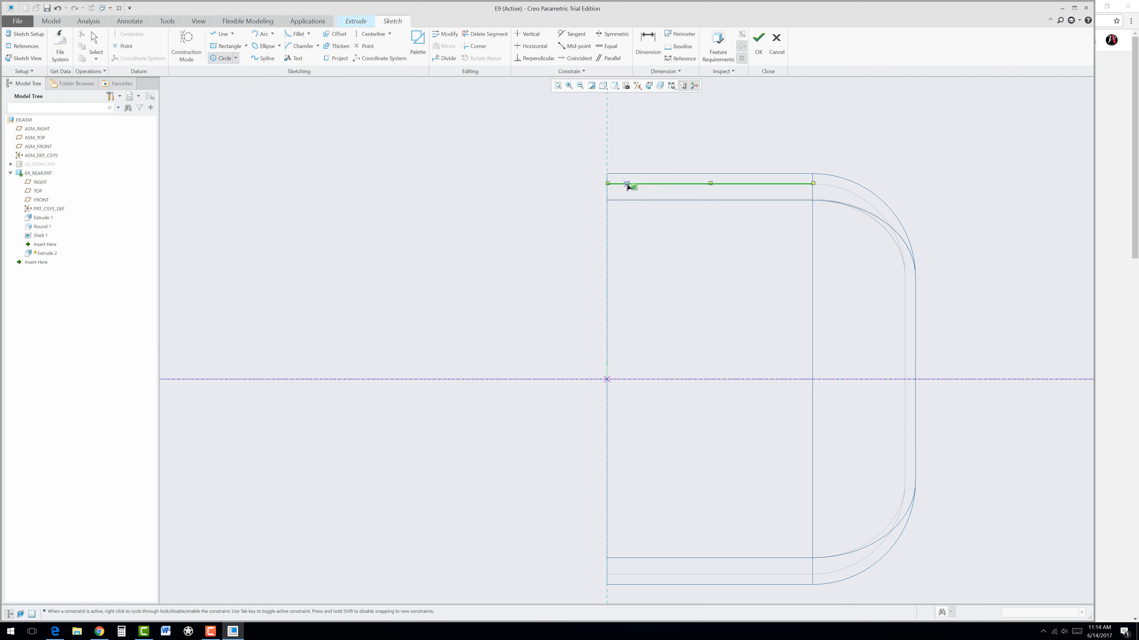
{"action": "scroll", "coordinate": [637, 186], "scroll_direction": "up", "scroll_amount": 2}
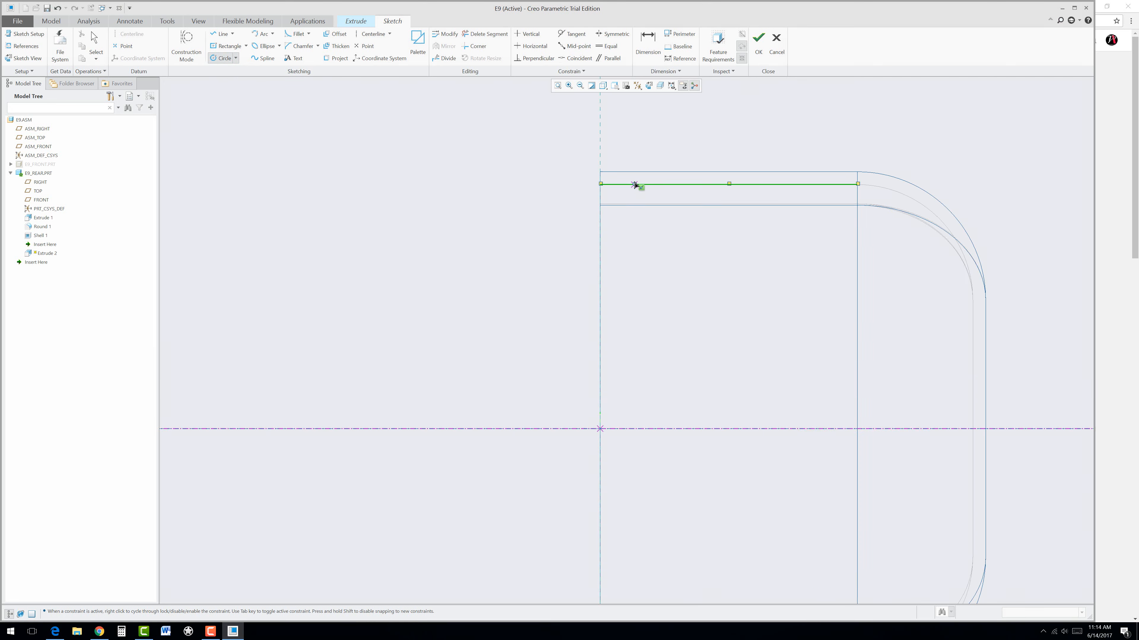
{"action": "left_click", "coordinate": [618, 185]}
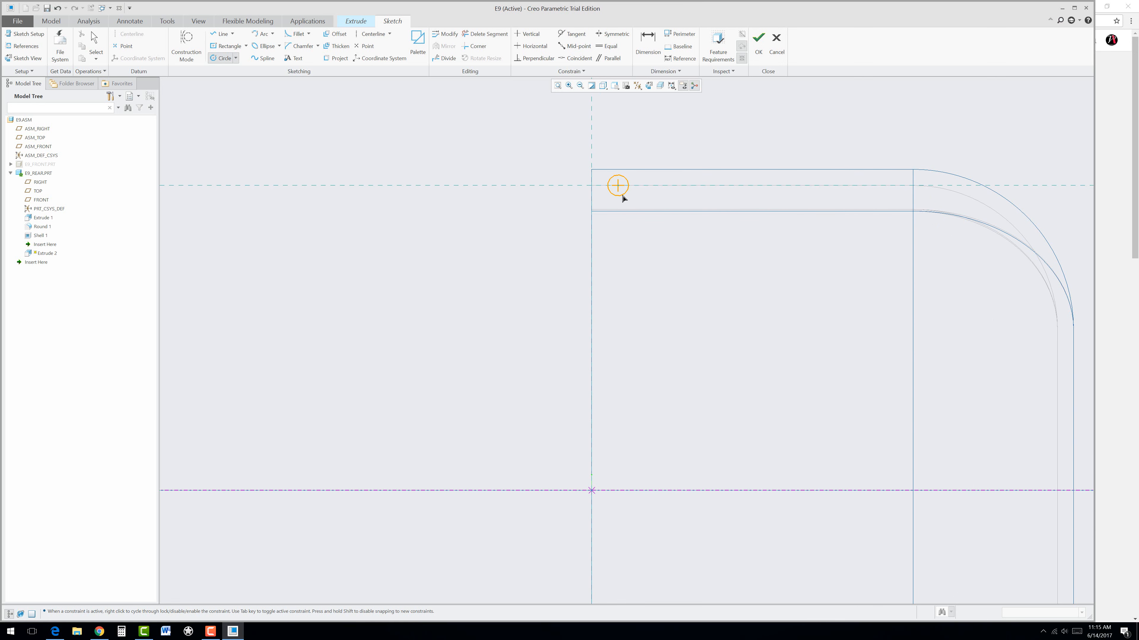
{"action": "left_click", "coordinate": [622, 197]}
{"action": "middle_click", "coordinate": [649, 201]}
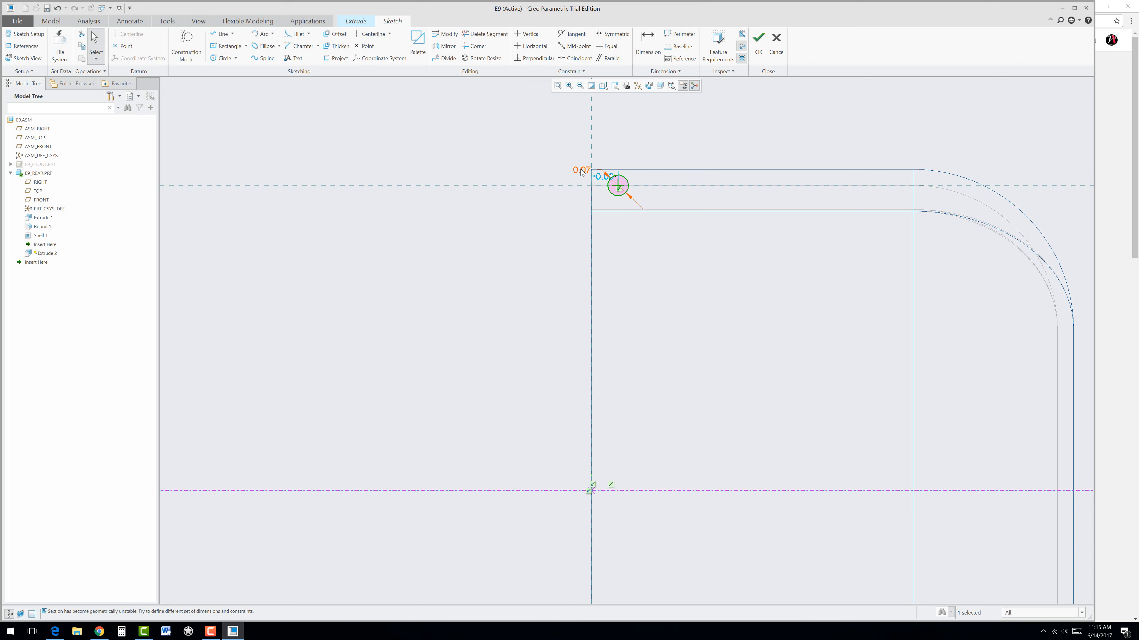
Set the circle's distance from the cup's open end to 0.125 and its diameter to 0.05
{"action": "left_click_drag", "start_coordinate": [583, 171], "coordinate": [551, 134]}
{"action": "left_click_drag", "start_coordinate": [612, 179], "coordinate": [664, 142]}
{"action": "double_click", "coordinate": [663, 140]}
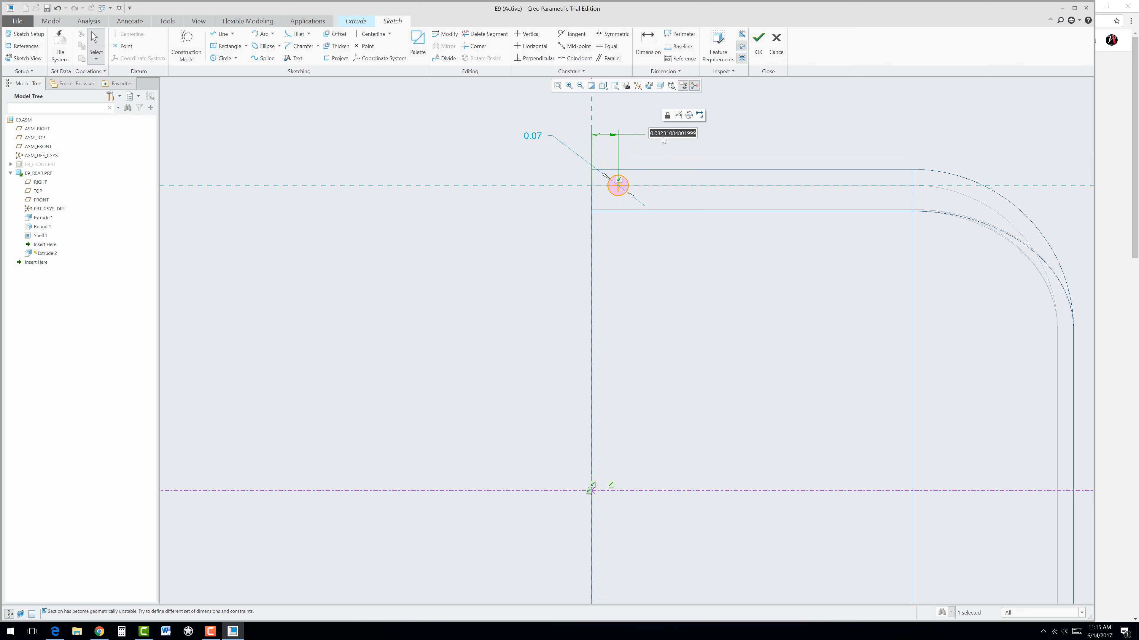
{"action": "type", "text": ".125"}
{"action": "key", "text": "Return"}
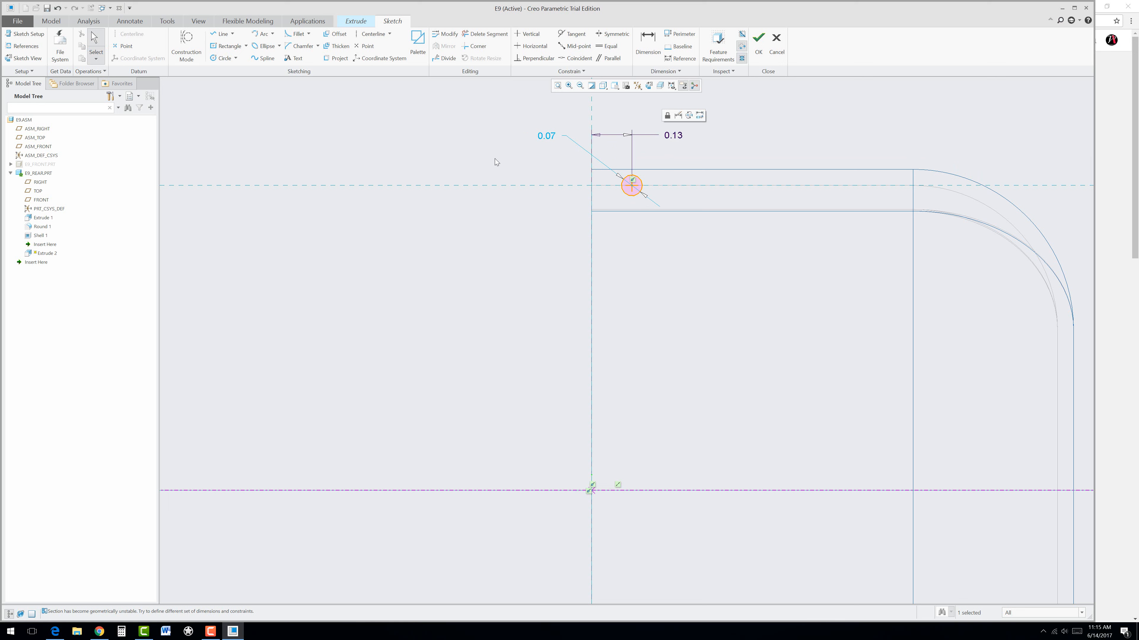
{"action": "double_click", "coordinate": [550, 136]}
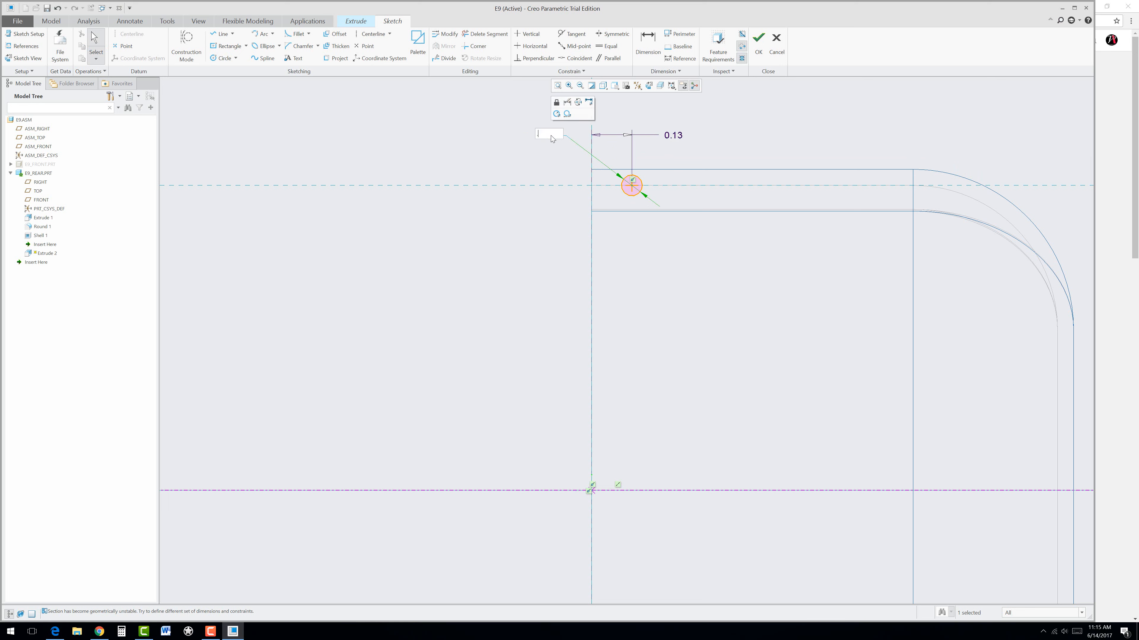
{"action": "type", "text": ".05"}
{"action": "key", "text": "Return"}
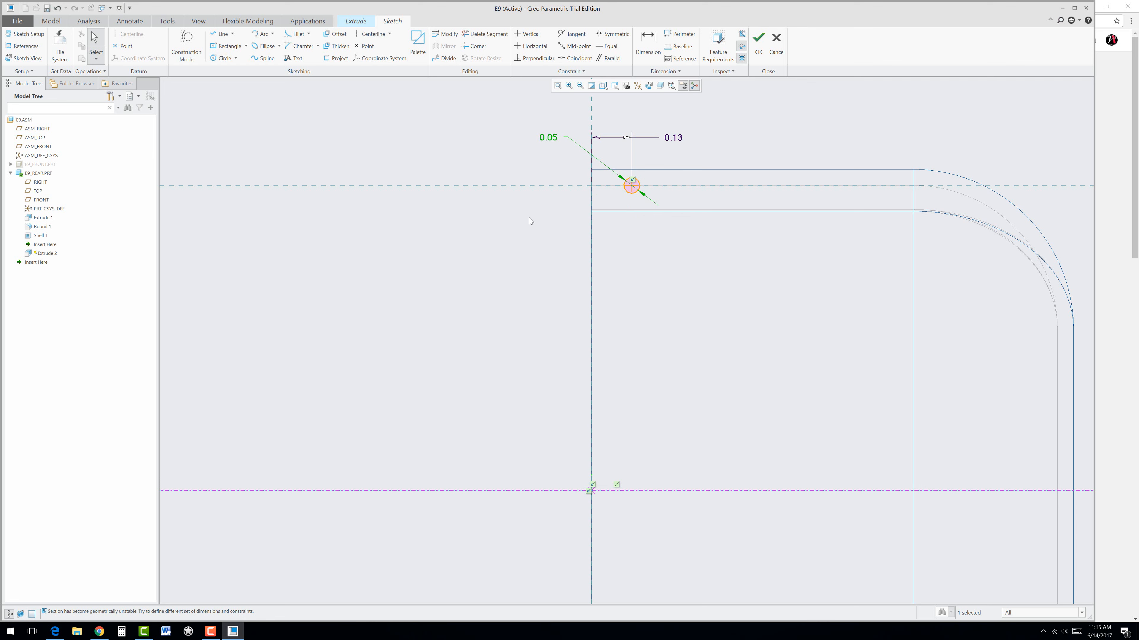
Mirror the small circle about the horizontal centerline onto the cup's lower wall
{"action": "middle_click_drag", "start_coordinate": [537, 250], "coordinate": [550, 274]}
{"action": "left_click_drag", "start_coordinate": [555, 210], "coordinate": [634, 266]}
{"action": "left_click", "coordinate": [445, 46]}
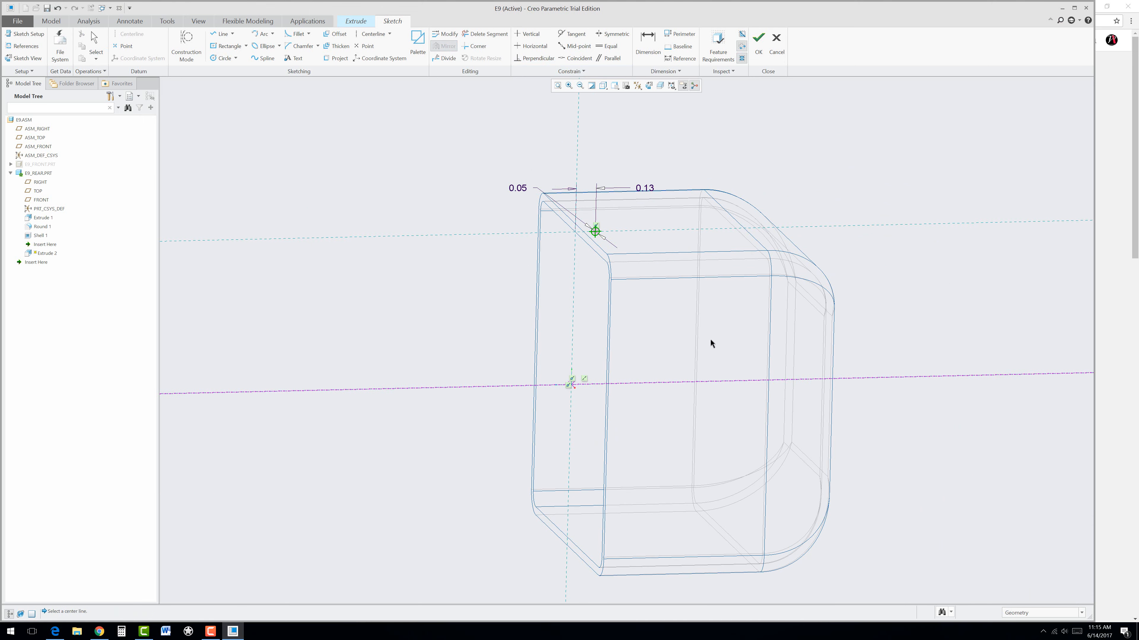
{"action": "left_click", "coordinate": [551, 382]}
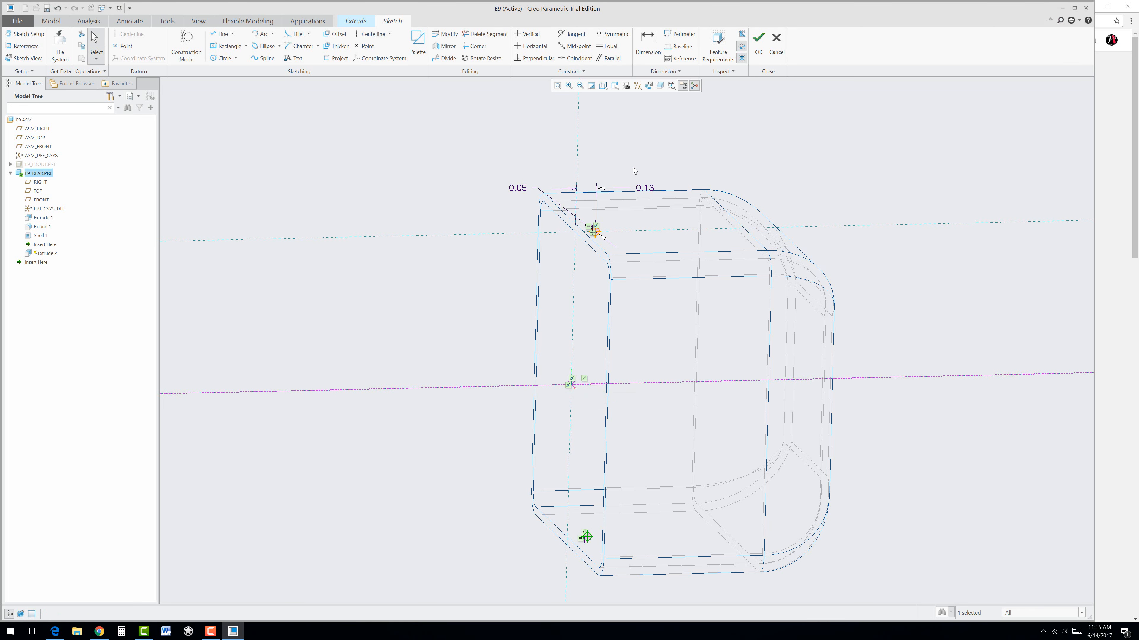
Finish the two-circle sketch and set the display style back to Shading With Edges
{"action": "left_click", "coordinate": [758, 44]}
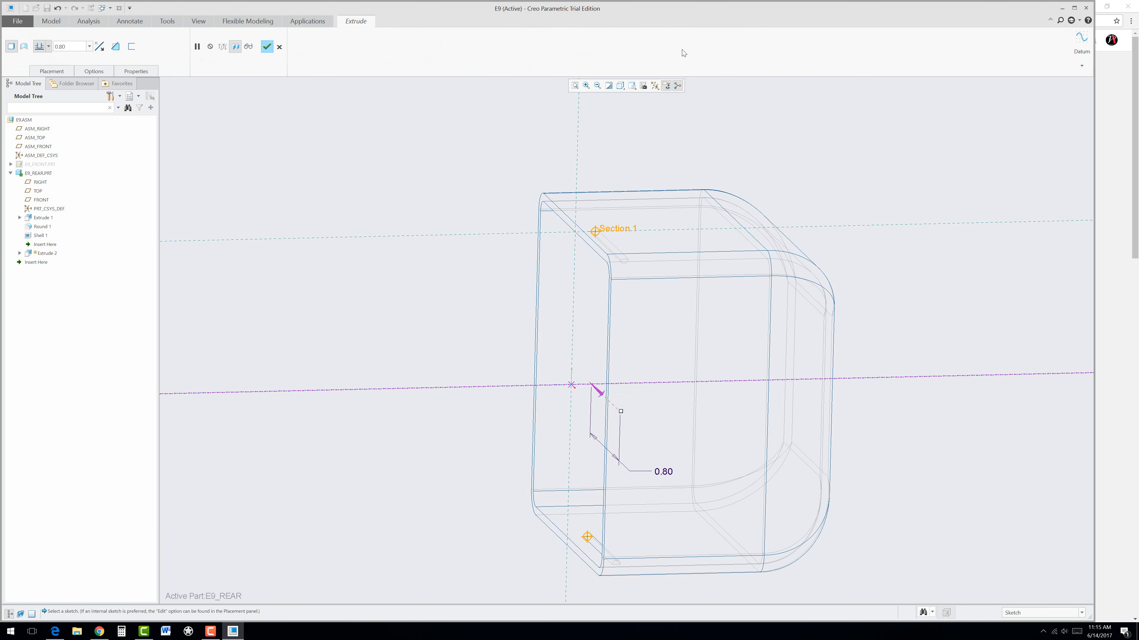
{"action": "left_click", "coordinate": [620, 86]}
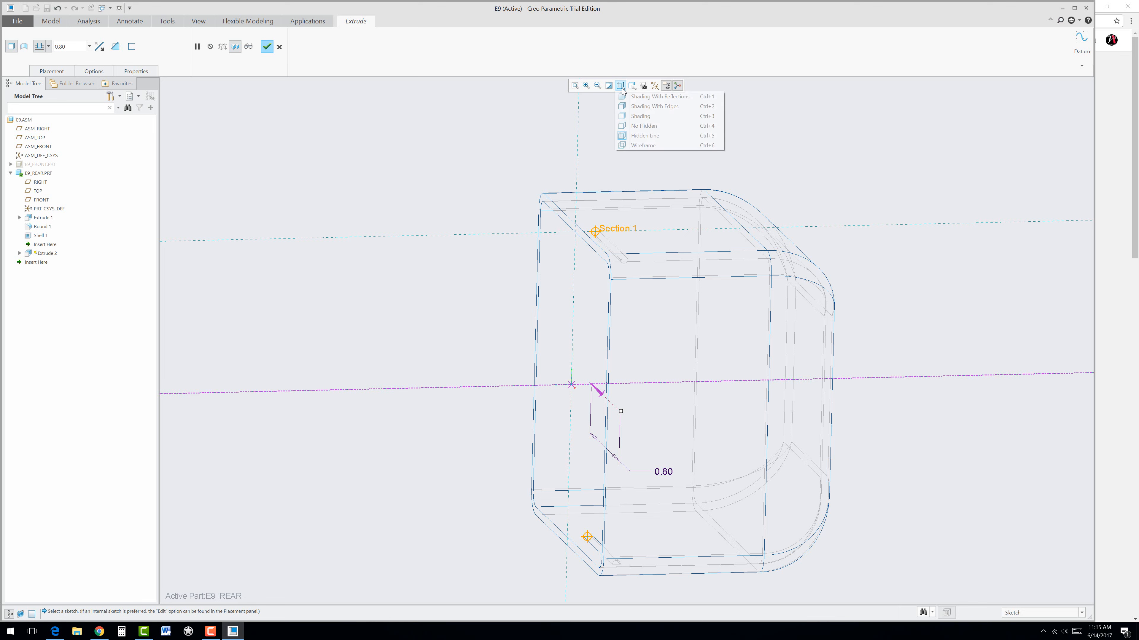
{"action": "left_click", "coordinate": [622, 106]}
{"action": "middle_click_drag", "start_coordinate": [627, 202], "coordinate": [561, 234]}
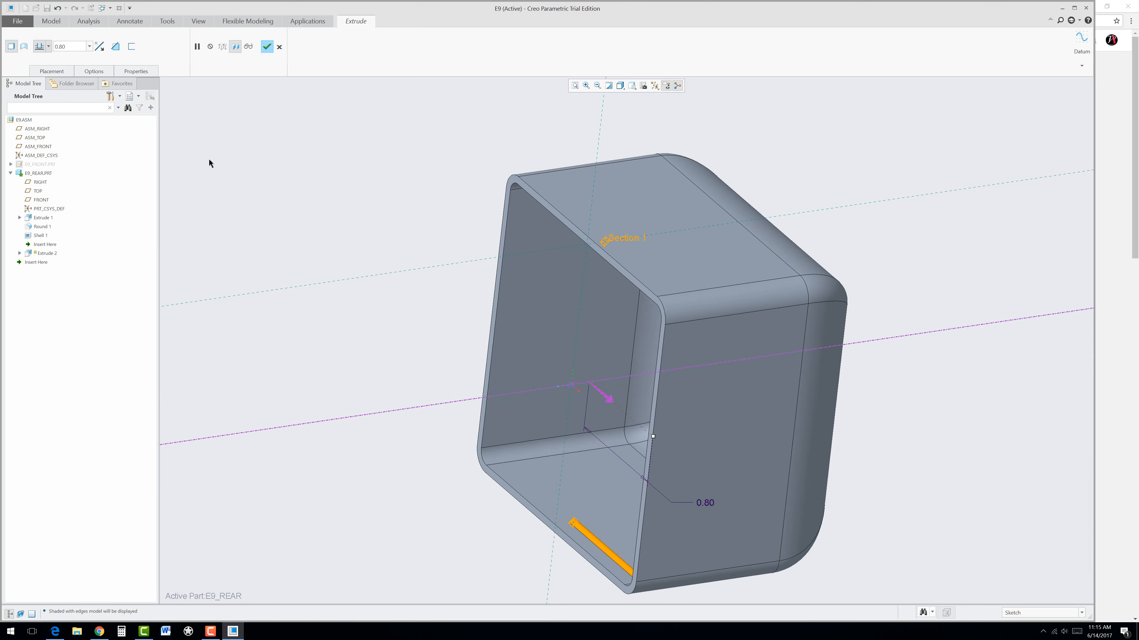
Extrude both circles to a depth of 0.25, symmetric about the sketch plane, as snap beads on the inner walls
{"action": "double_click", "coordinate": [76, 47]}
{"action": "key", "text": "BackSpace"}
{"action": "key", "text": "Return"}
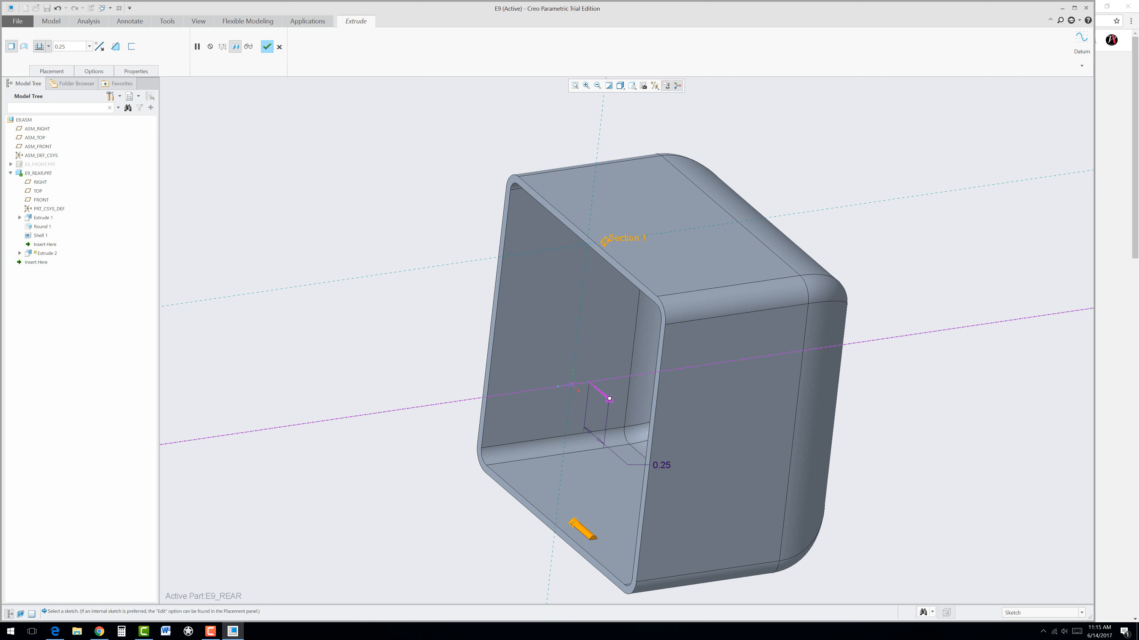
{"action": "left_click", "coordinate": [49, 46]}
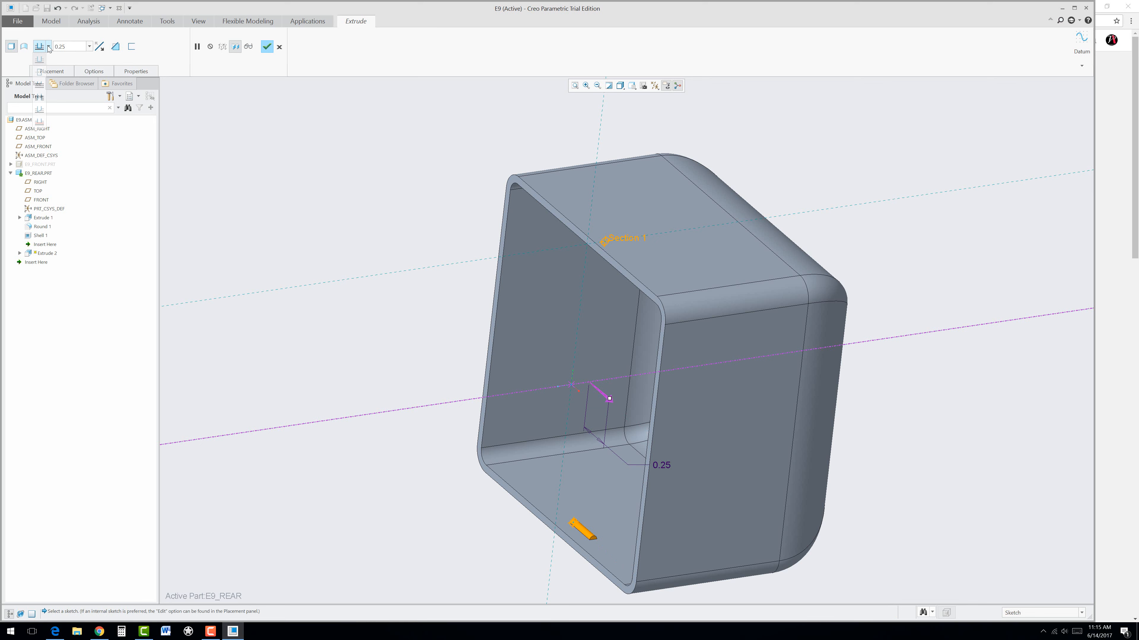
{"action": "left_click", "coordinate": [40, 74]}
{"action": "middle_click_drag", "start_coordinate": [282, 450], "coordinate": [321, 472]}
{"action": "scroll", "coordinate": [533, 545], "scroll_direction": "down", "scroll_amount": 3}
{"action": "middle_click_drag", "start_coordinate": [541, 524], "coordinate": [544, 521]}
{"action": "scroll", "coordinate": [544, 522], "scroll_direction": "up", "scroll_amount": 3}
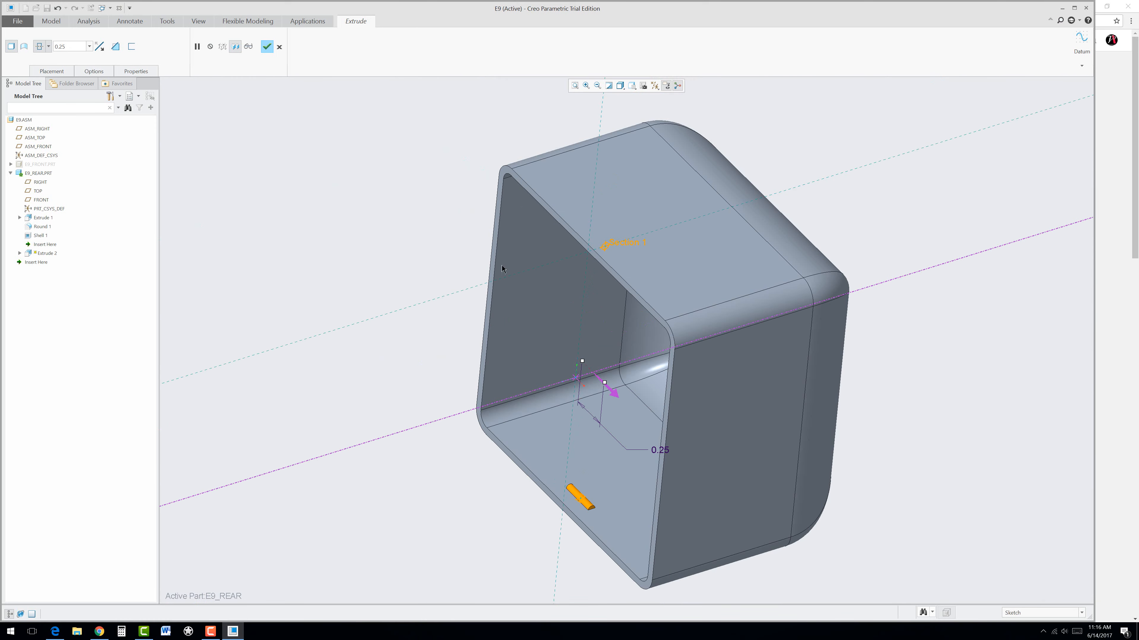
{"action": "left_click", "coordinate": [267, 47]}
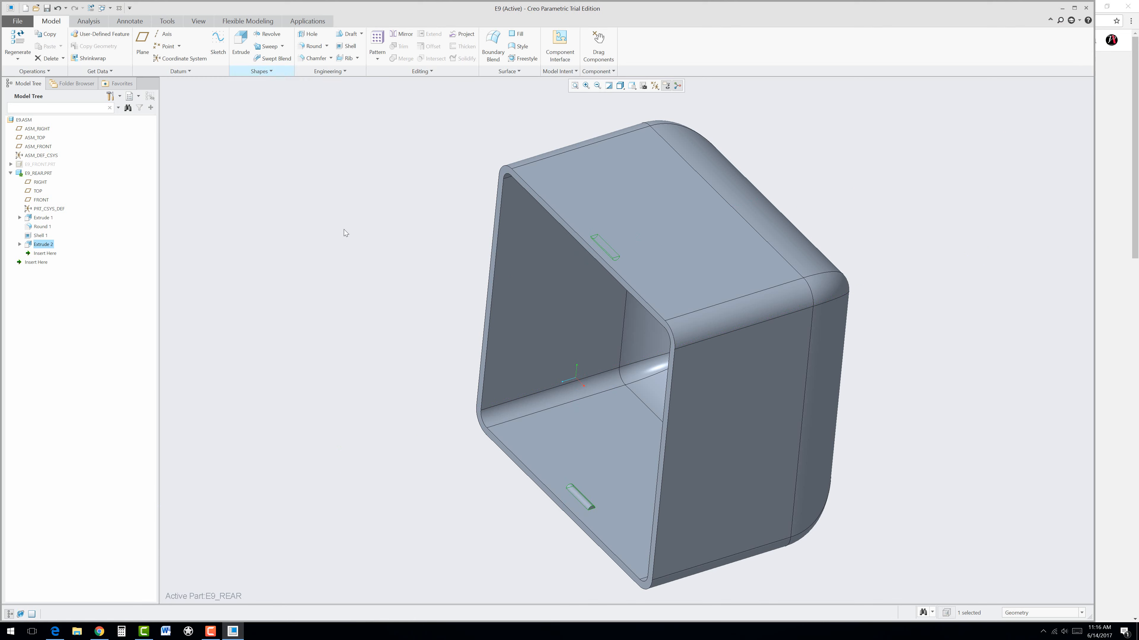
Apply a clear, transparent appearance to the whole E9_REAR part, limiting the selection to Part
{"action": "mouse_move", "coordinate": [486, 476]}
{"action": "middle_mouse_down"}
{"action": "mouse_move", "coordinate": [501, 476]}
{"action": "mouse_move", "coordinate": [485, 466]}
{"action": "middle_mouse_up"}
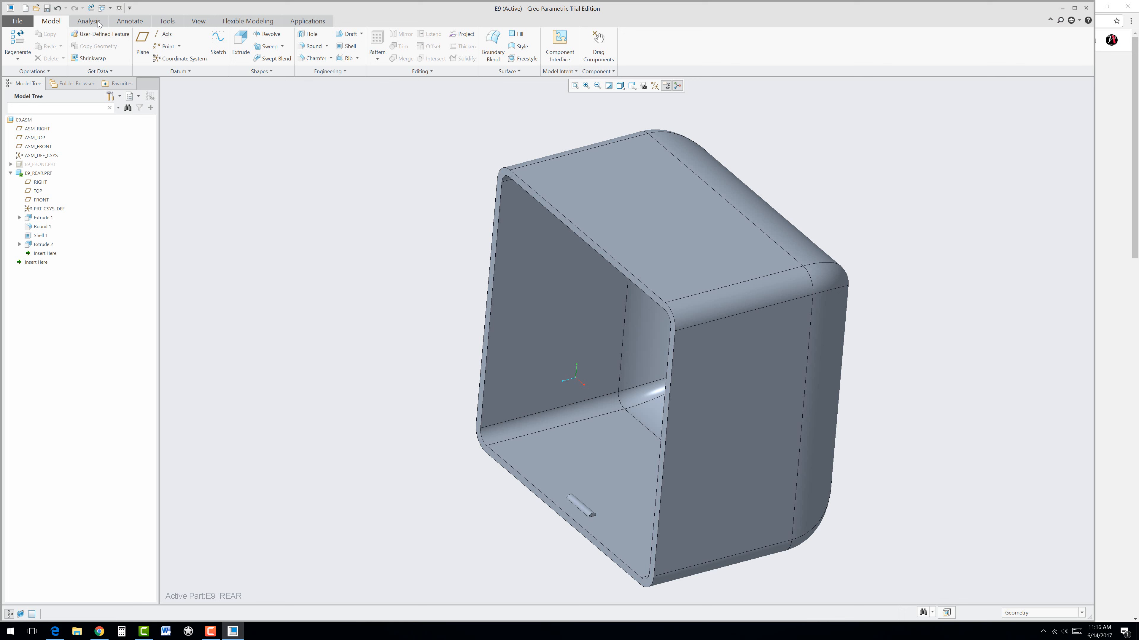
{"action": "left_click", "coordinate": [198, 21]}
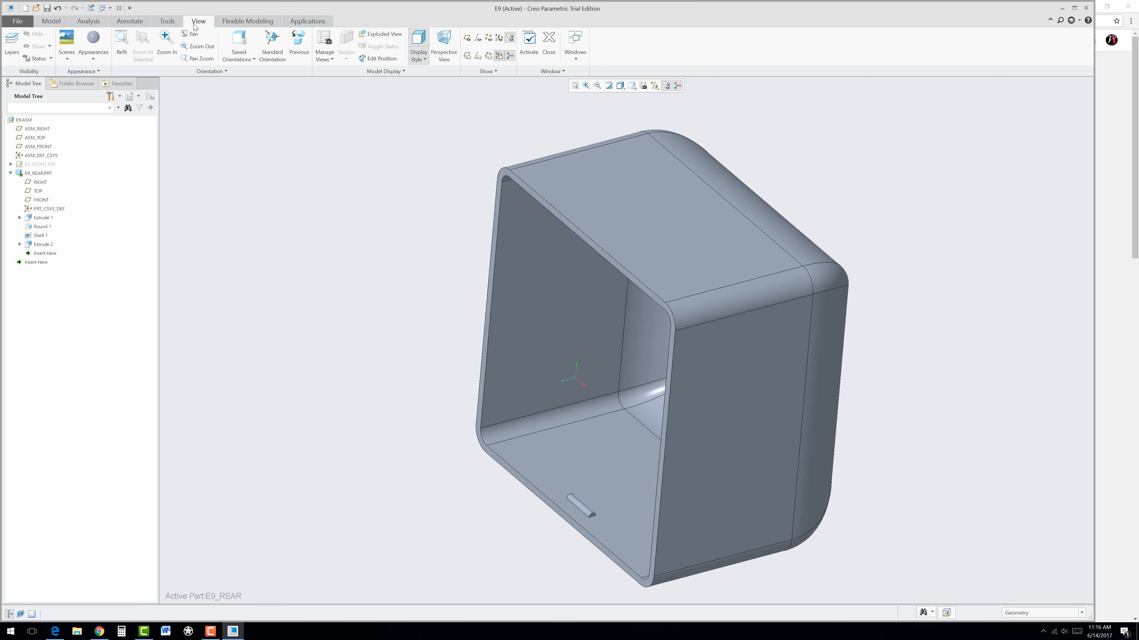
{"action": "left_click", "coordinate": [90, 58]}
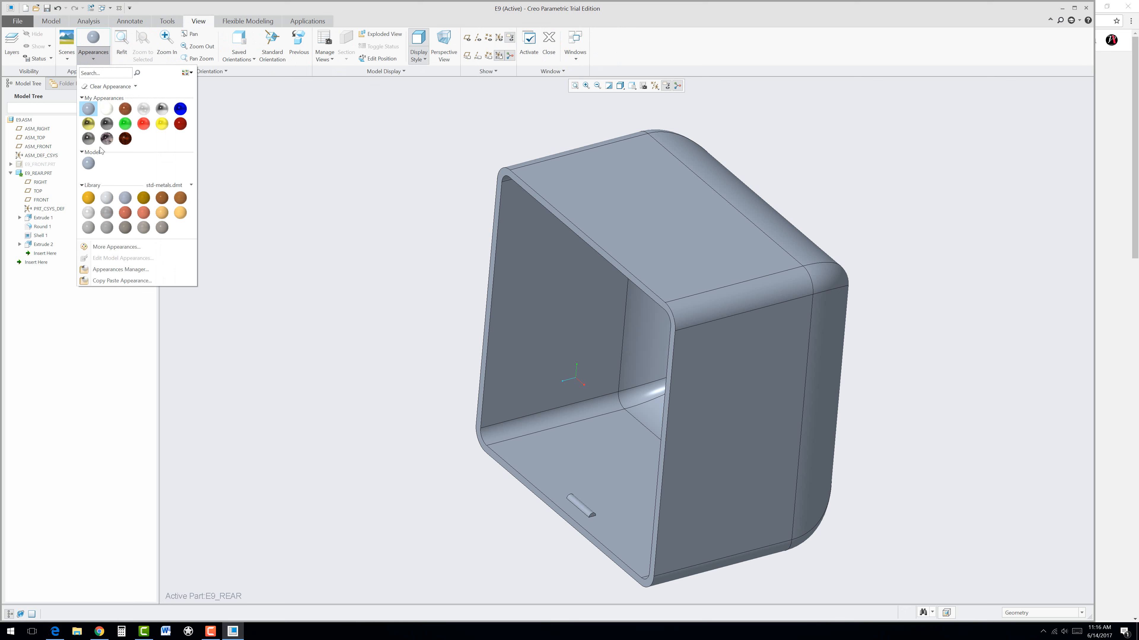
{"action": "mouse_move", "coordinate": [147, 113]}
{"action": "left_click", "coordinate": [146, 113]}
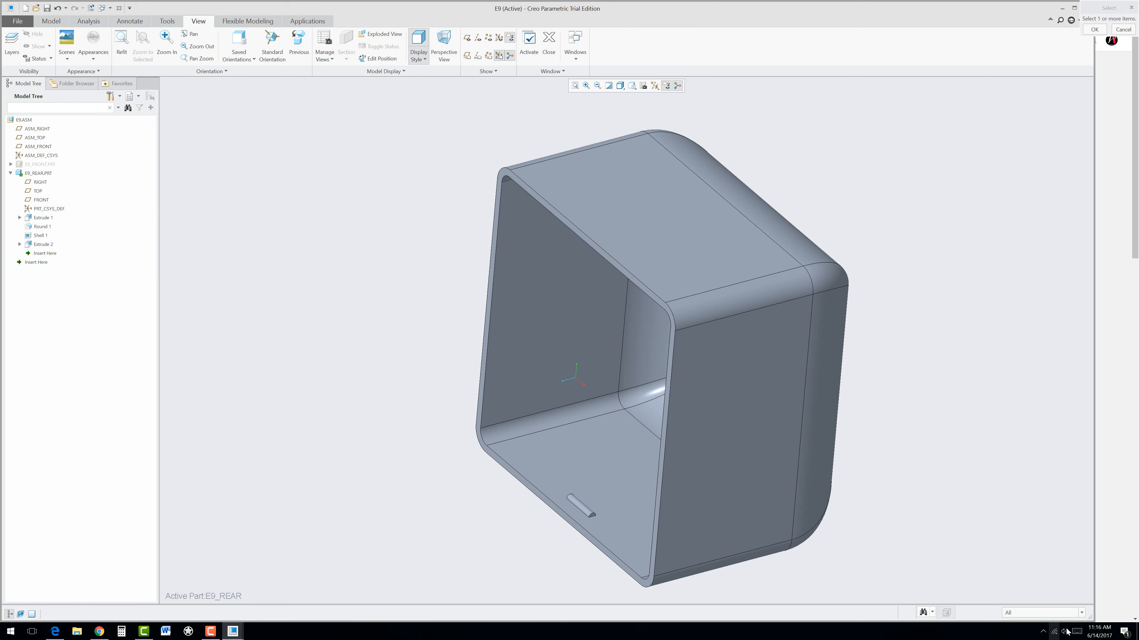
{"action": "left_click", "coordinate": [1081, 613]}
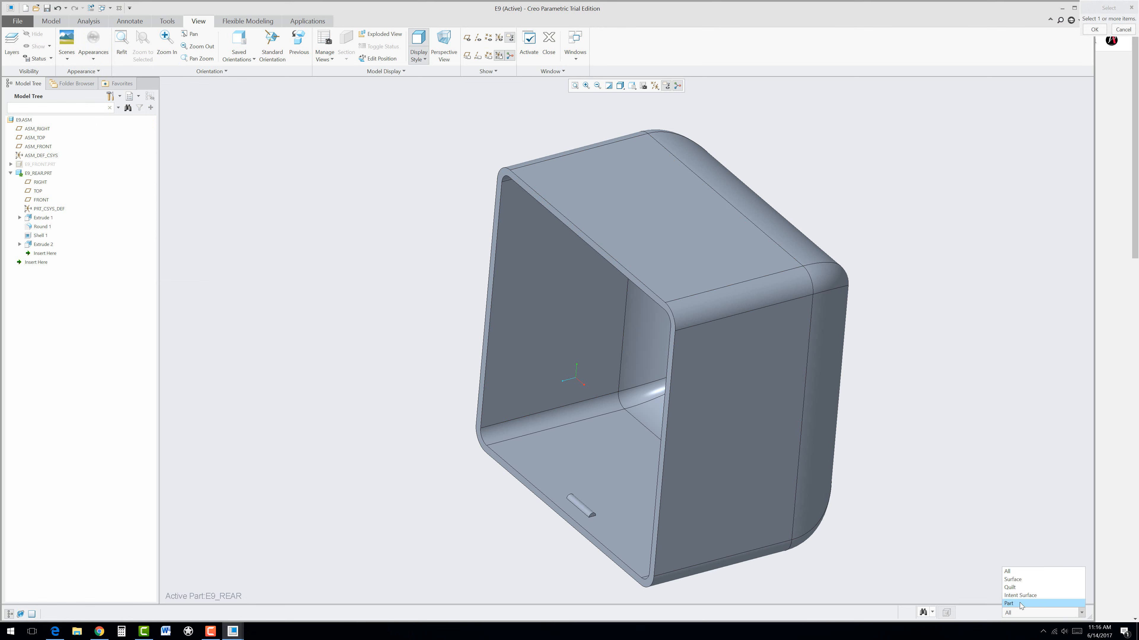
{"action": "left_click", "coordinate": [1020, 602]}
{"action": "left_click", "coordinate": [694, 221]}
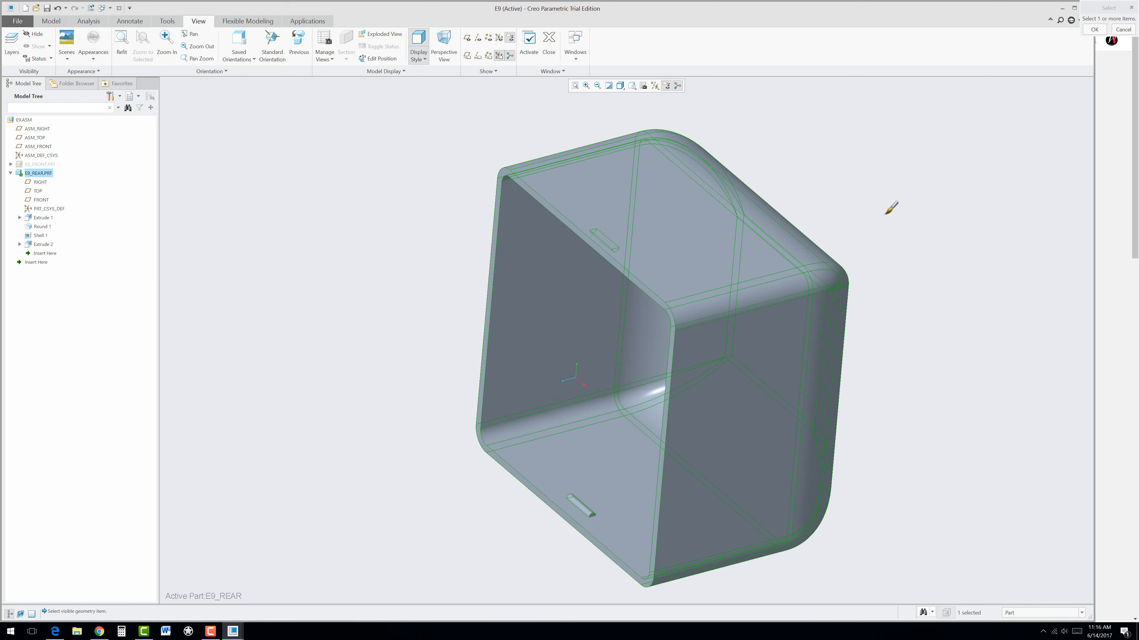
{"action": "middle_click", "coordinate": [891, 207]}
{"action": "mouse_move", "coordinate": [368, 313]}
{"action": "middle_mouse_down"}
{"action": "mouse_move", "coordinate": [387, 311]}
{"action": "mouse_move", "coordinate": [344, 259]}
{"action": "mouse_move", "coordinate": [407, 158]}
{"action": "middle_mouse_up"}
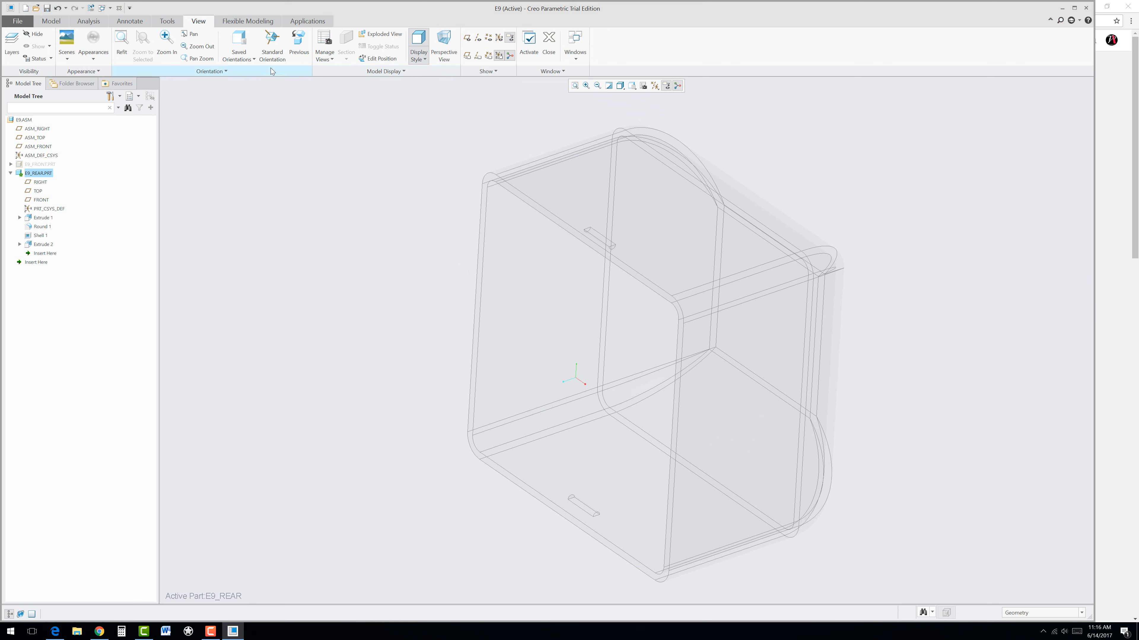
Activate the top-level E9 assembly and show the hidden E9_FRONT part again
{"action": "right_click", "coordinate": [21, 122]}
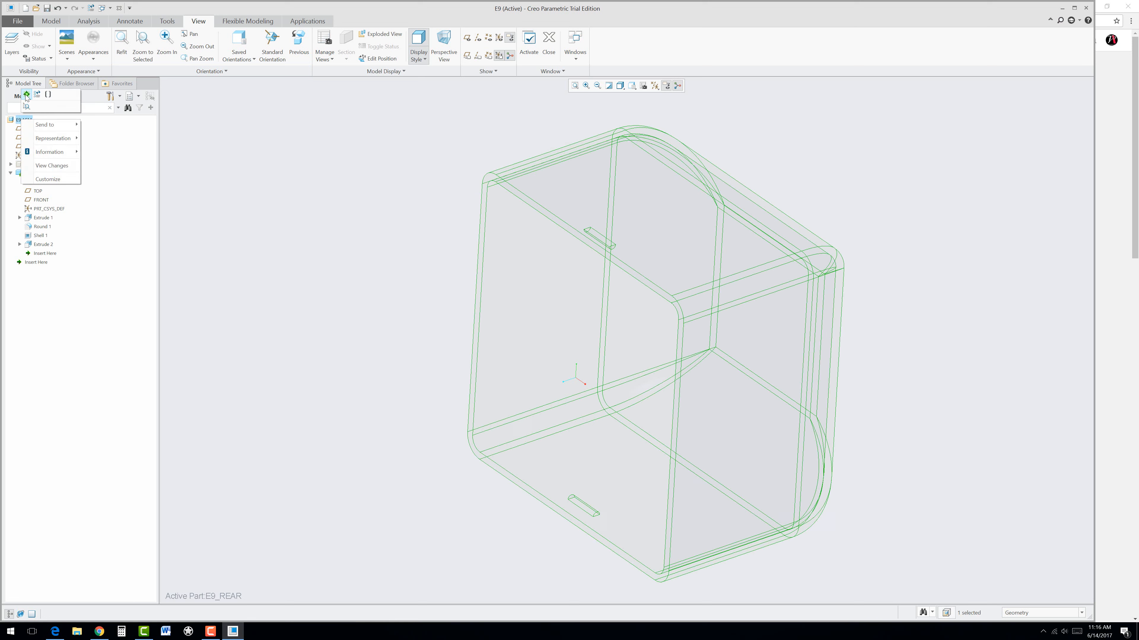
{"action": "left_click", "coordinate": [26, 95]}
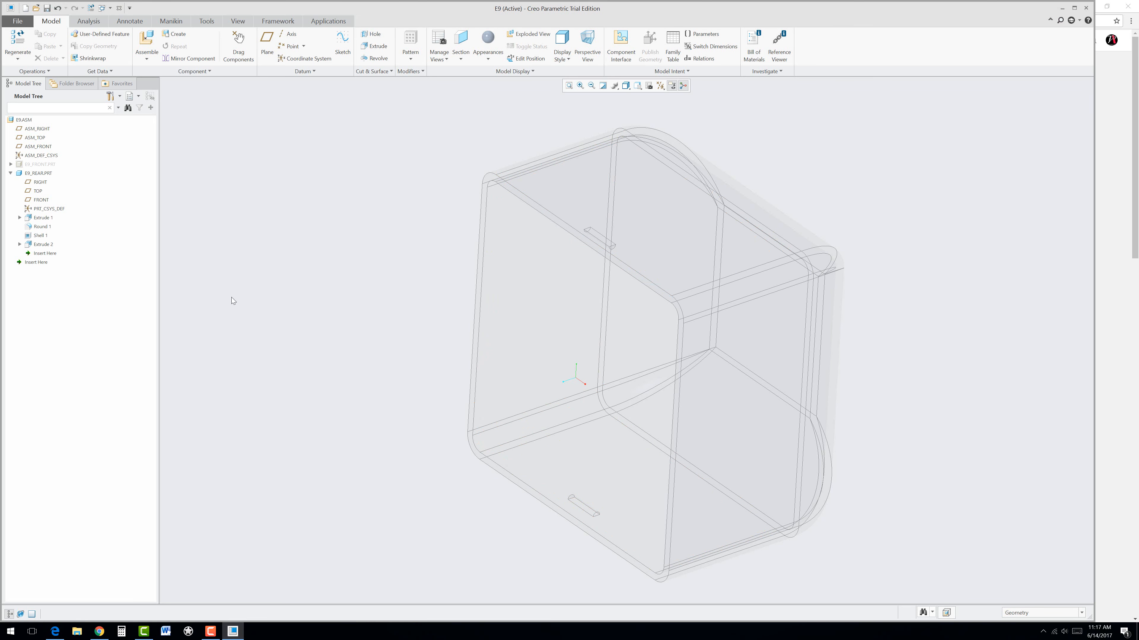
{"action": "left_click", "coordinate": [34, 165]}
{"action": "left_click", "coordinate": [66, 152]}
Activate the E9_FRONT part for editing within the assembly
{"action": "left_click", "coordinate": [36, 164]}
{"action": "left_click", "coordinate": [44, 141]}
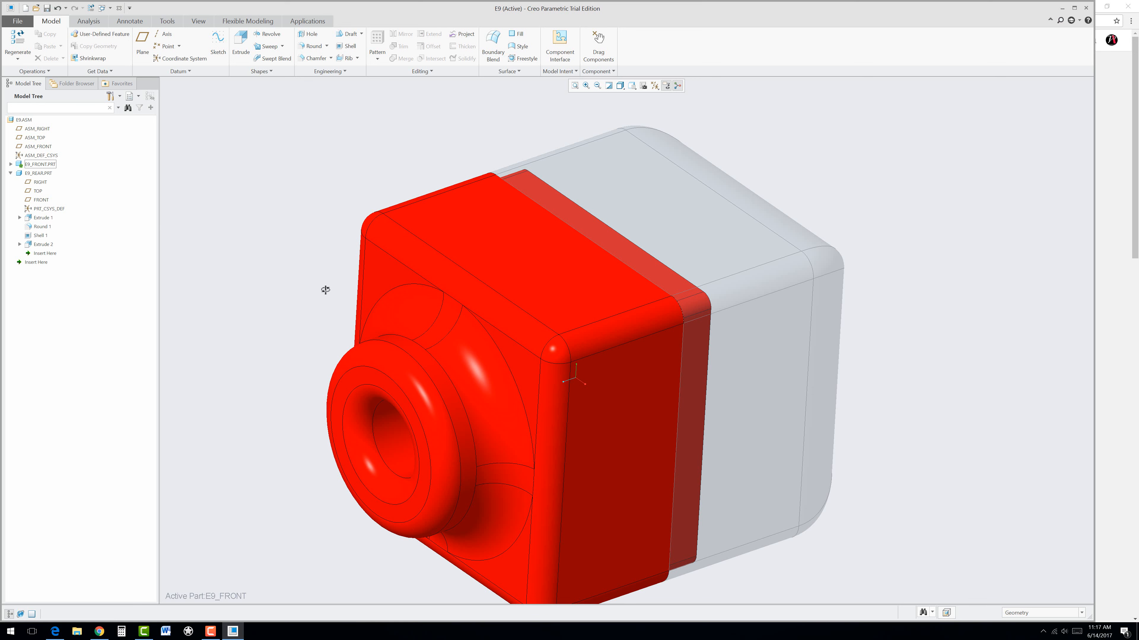
{"action": "mouse_move", "coordinate": [323, 288]}
{"action": "middle_mouse_down"}
{"action": "mouse_move", "coordinate": [272, 272]}
{"action": "mouse_move", "coordinate": [250, 307]}
{"action": "mouse_move", "coordinate": [270, 287]}
{"action": "mouse_move", "coordinate": [323, 287]}
{"action": "middle_mouse_up"}
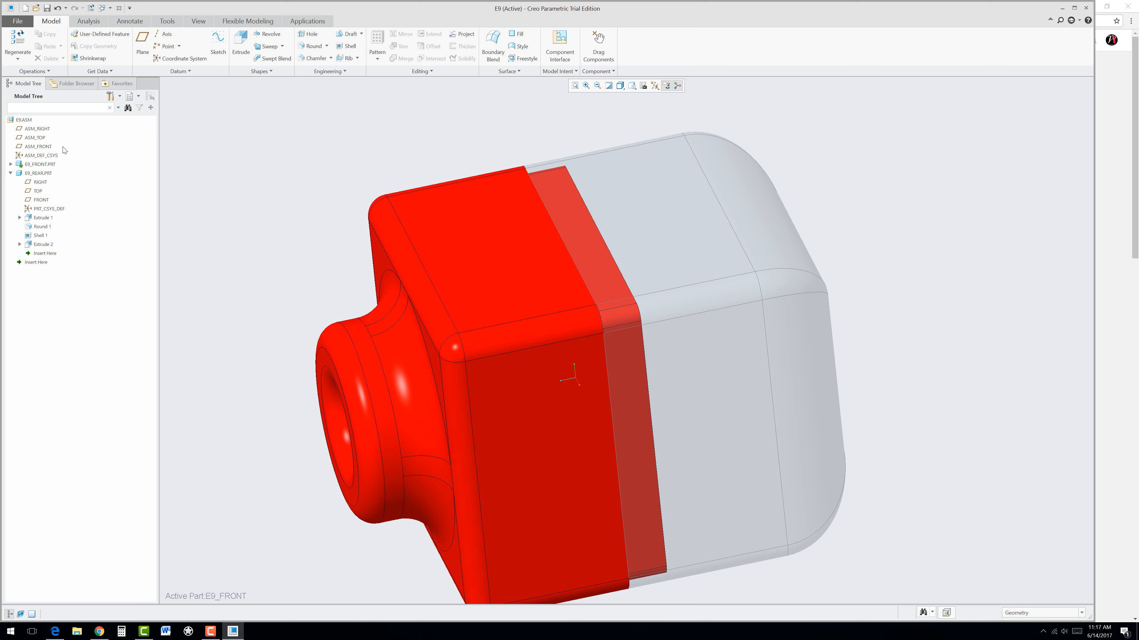
Start an Extrude sketch in E9_FRONT on E9_REAR's RIGHT datum plane and set the display style to Wireframe
{"action": "left_click", "coordinate": [40, 183]}
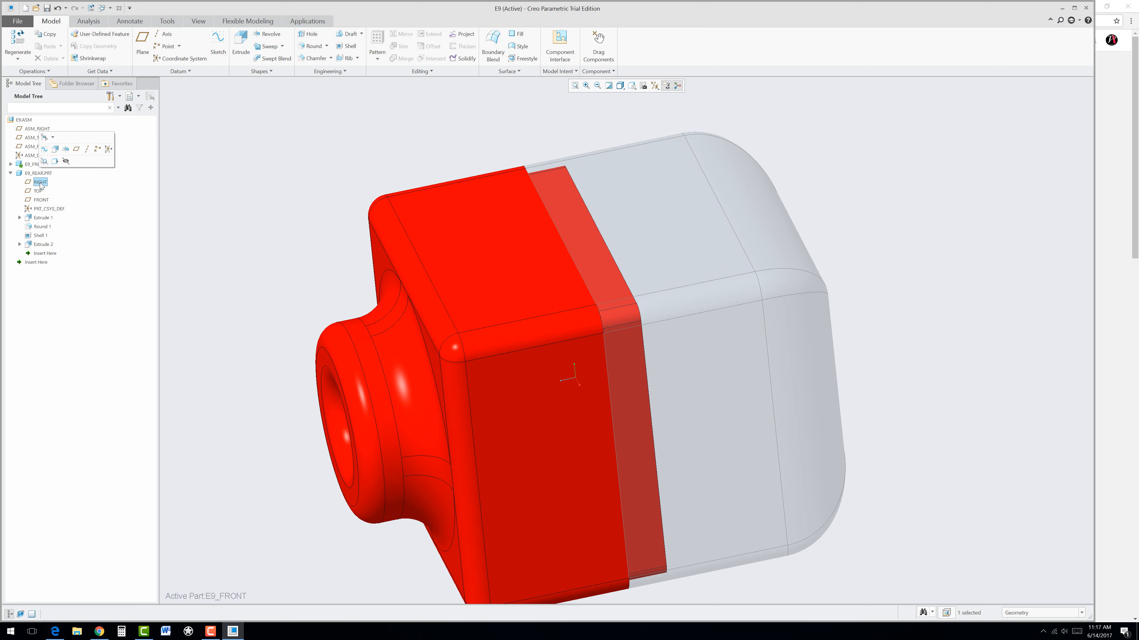
{"action": "left_click", "coordinate": [55, 149]}
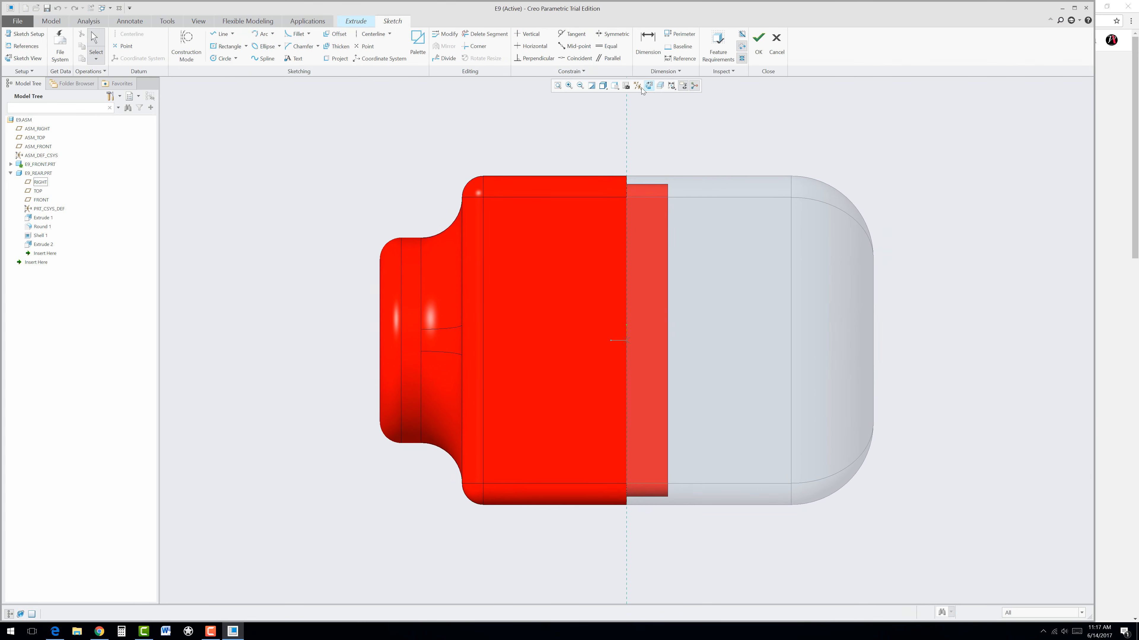
{"action": "left_click", "coordinate": [603, 85]}
{"action": "left_click", "coordinate": [604, 146]}
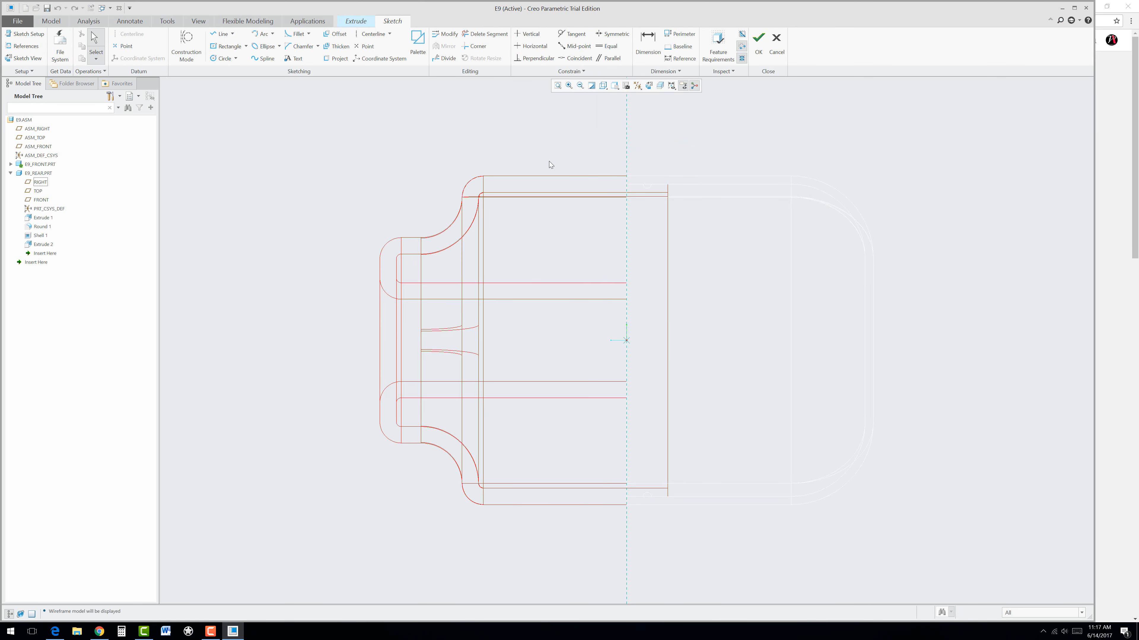
Switch the model display to Hidden Line while sketching the extrude section
{"action": "scroll", "coordinate": [671, 165], "scroll_direction": "down", "scroll_amount": 4}
{"action": "left_click", "coordinate": [604, 88]}
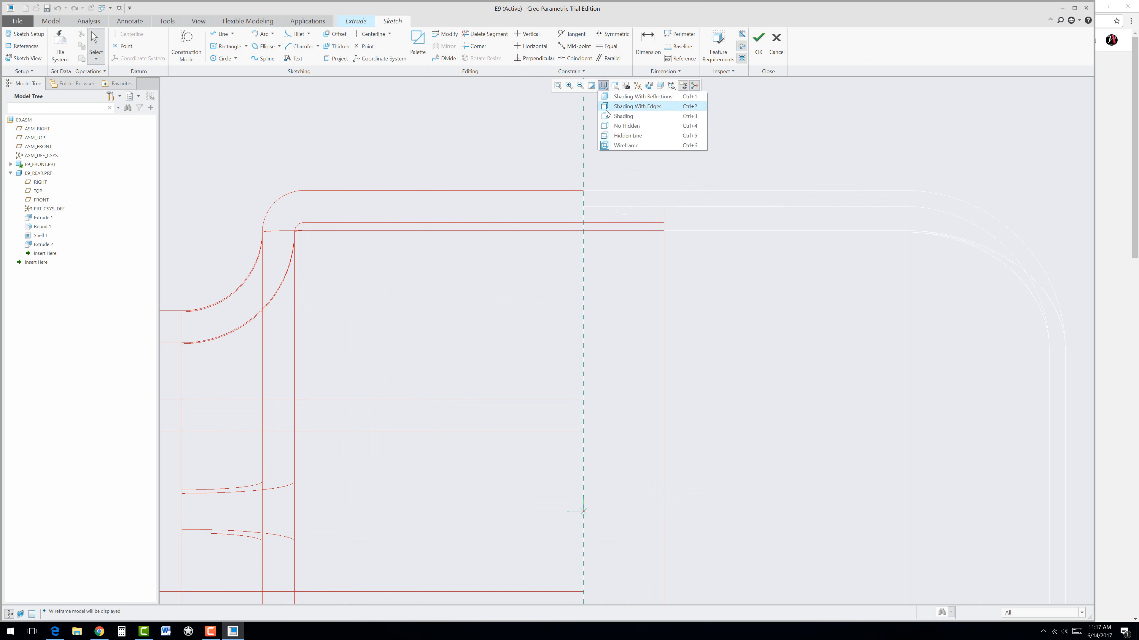
{"action": "left_click", "coordinate": [605, 135]}
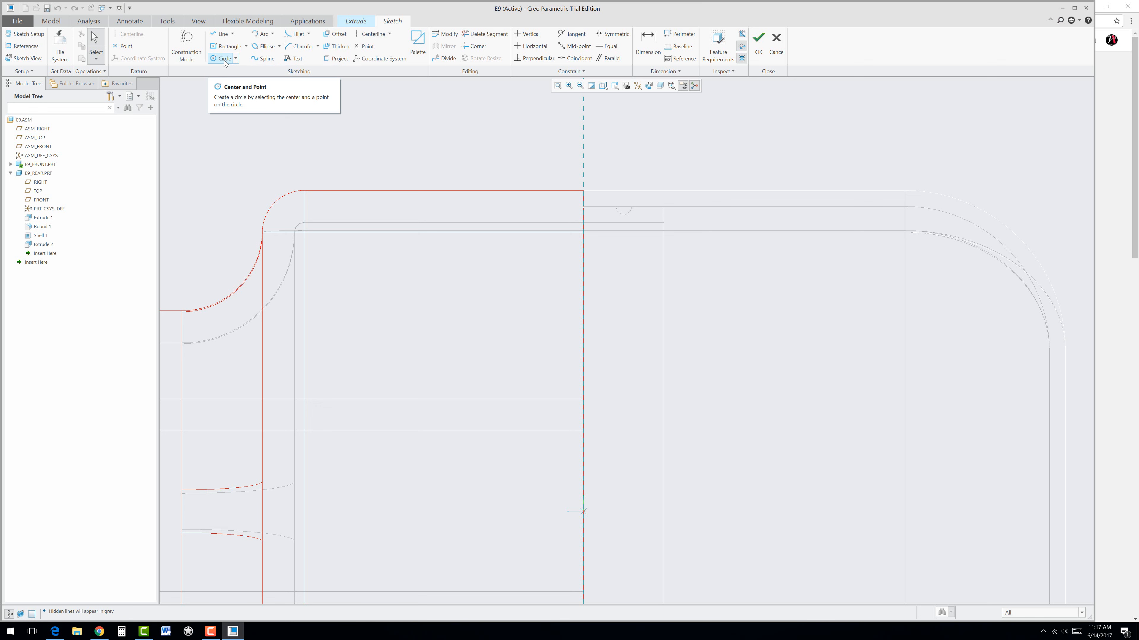
Sketch a circle about 0.11 in diameter concentric with the small arc on the rear part's upper wall
{"action": "left_click", "coordinate": [232, 57]}
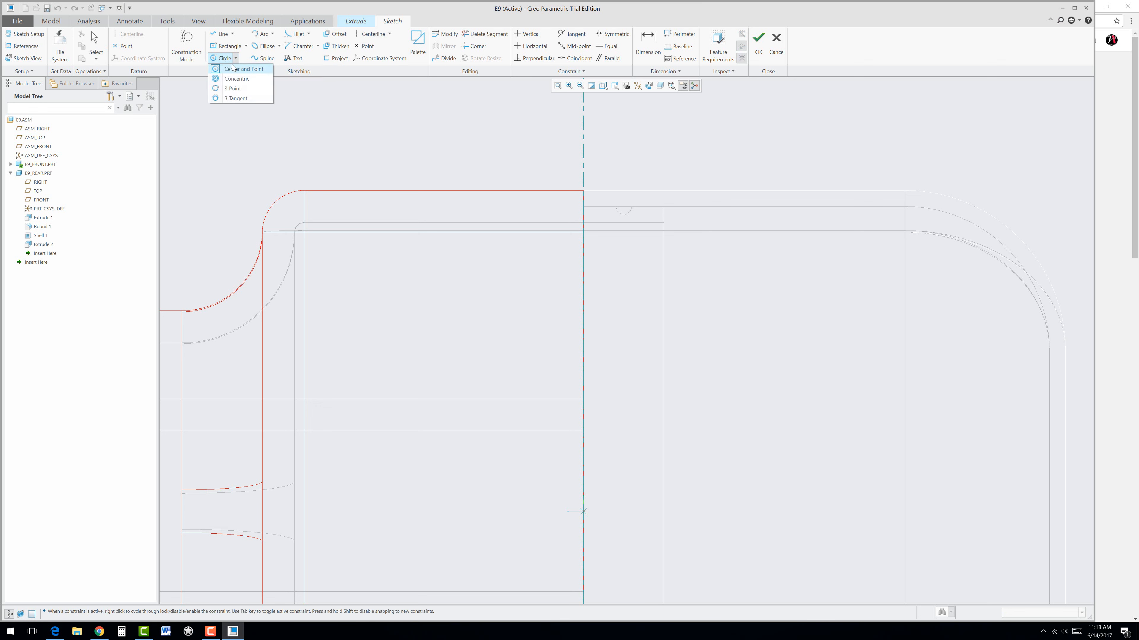
{"action": "left_click", "coordinate": [224, 79]}
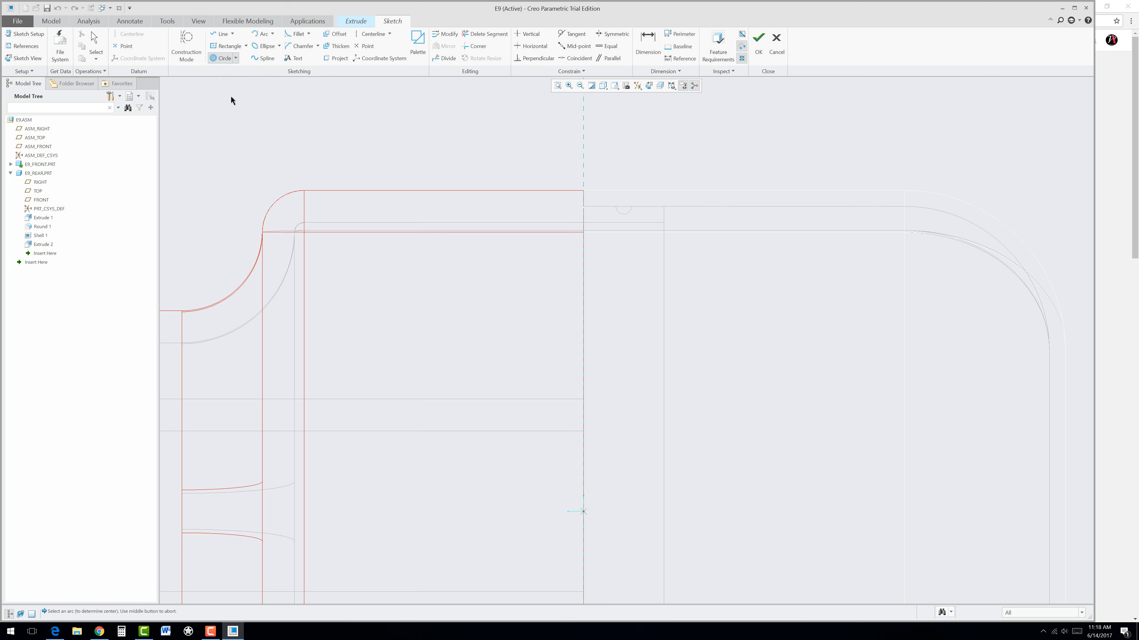
{"action": "left_click", "coordinate": [617, 213]}
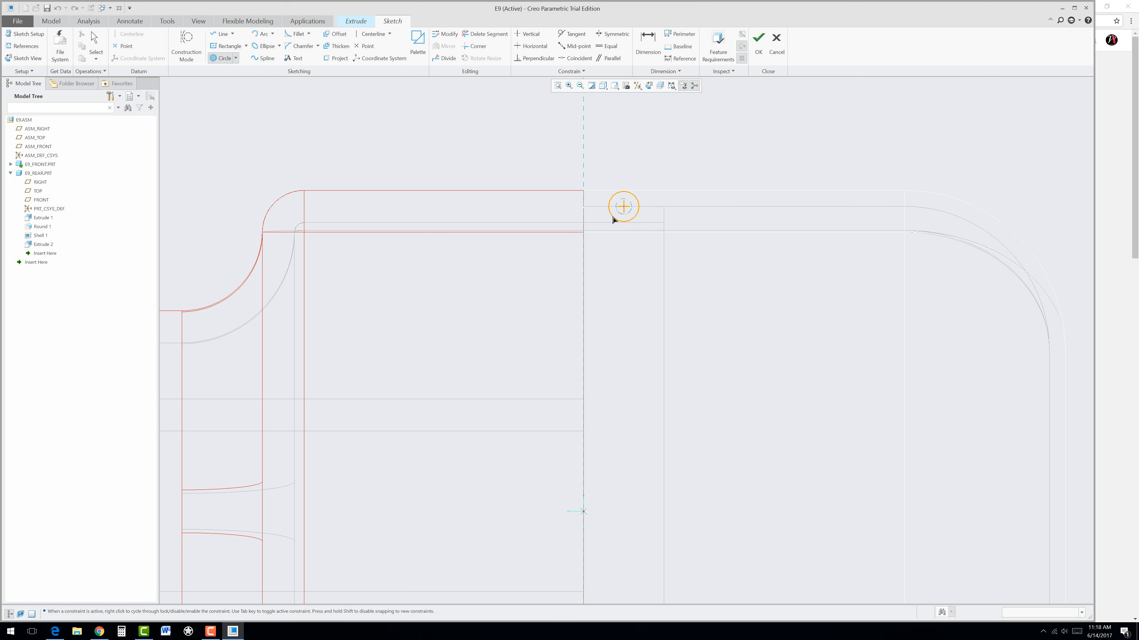
{"action": "left_click", "coordinate": [610, 221]}
{"action": "middle_click", "coordinate": [672, 170]}
{"action": "middle_click", "coordinate": [672, 168]}
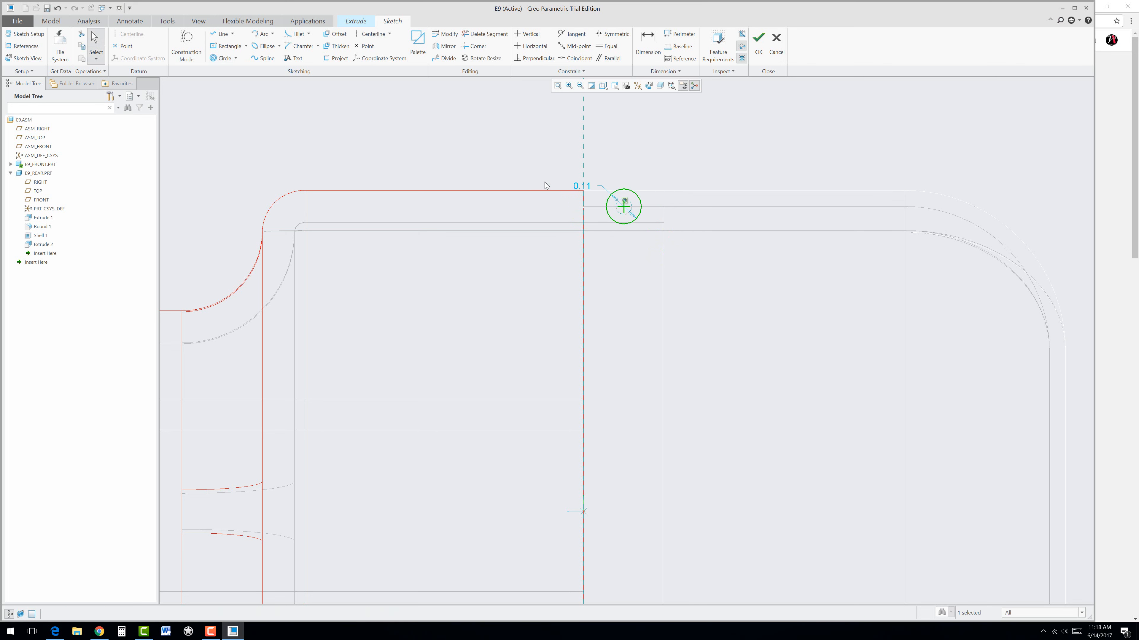
Set the circle's diameter to 0.055
{"action": "double_click", "coordinate": [584, 188]}
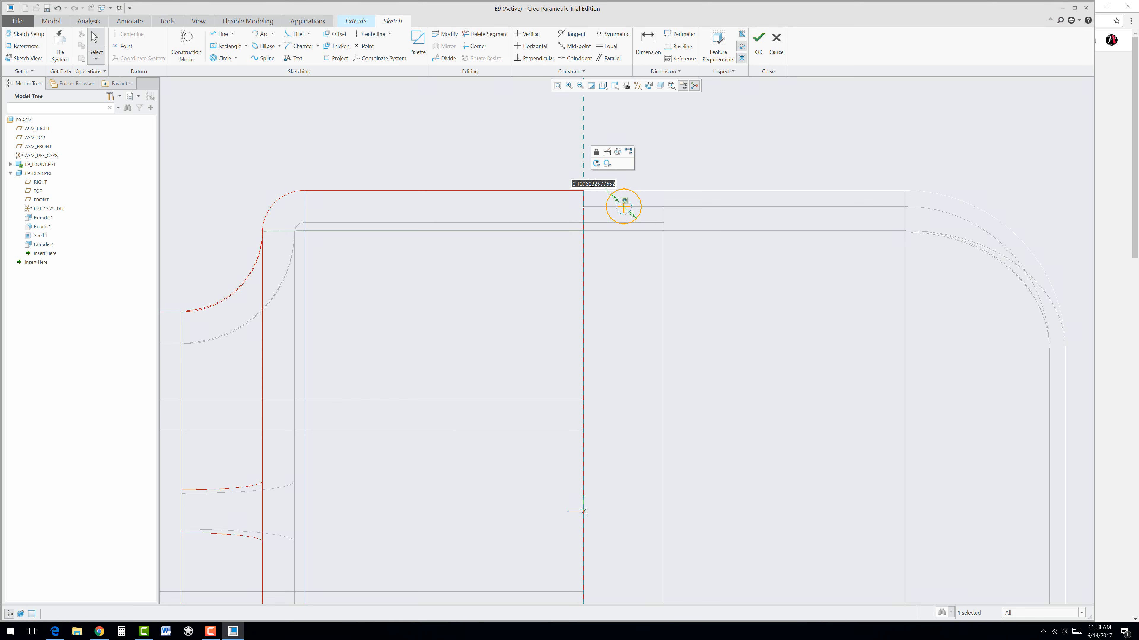
{"action": "key", "text": "BackSpace"}
{"action": "type", "text": ".055"}
{"action": "key", "text": "Return"}
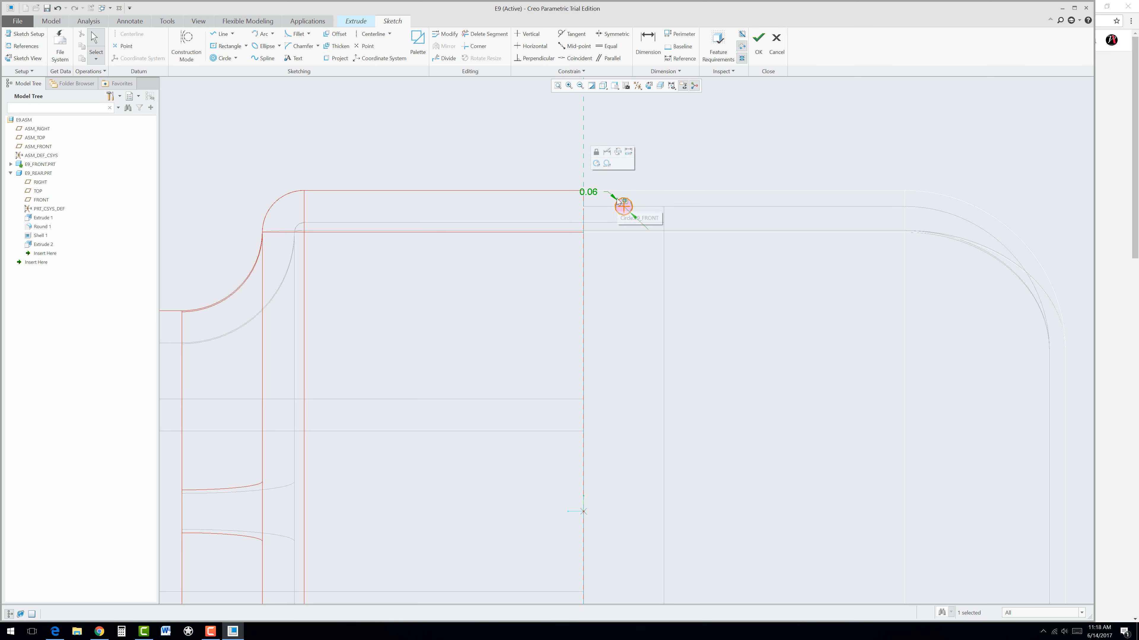
Add a horizontal centerline through the sketch origin
{"action": "scroll", "coordinate": [637, 217], "scroll_direction": "down", "scroll_amount": 2}
{"action": "scroll", "coordinate": [651, 175], "scroll_direction": "up", "scroll_amount": 4}
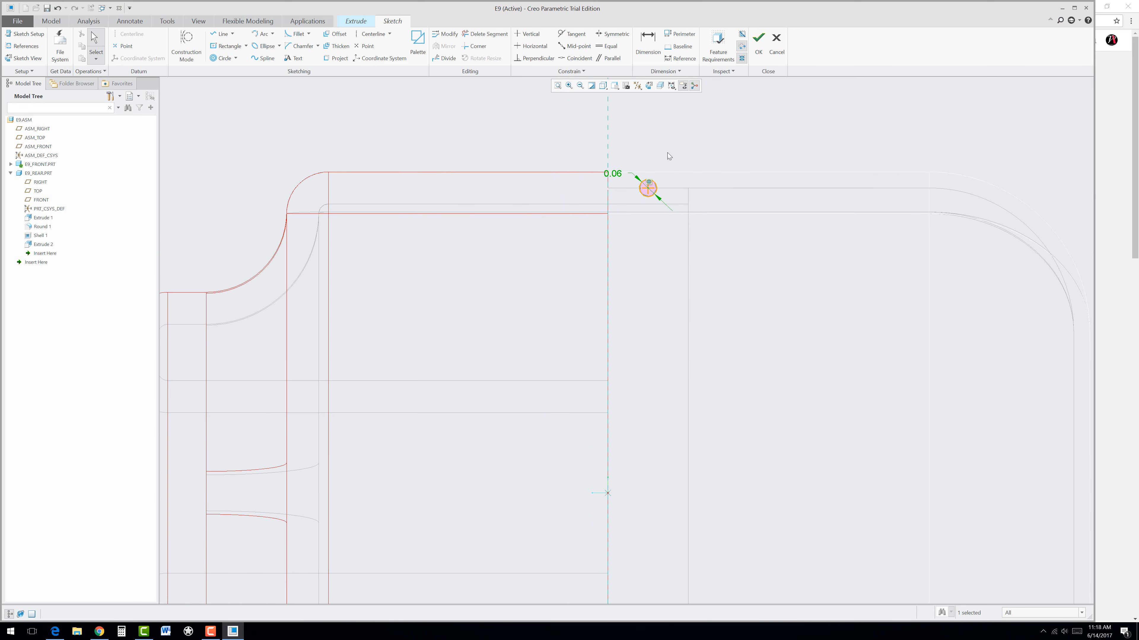
{"action": "scroll", "coordinate": [650, 176], "scroll_direction": "up", "scroll_amount": 2}
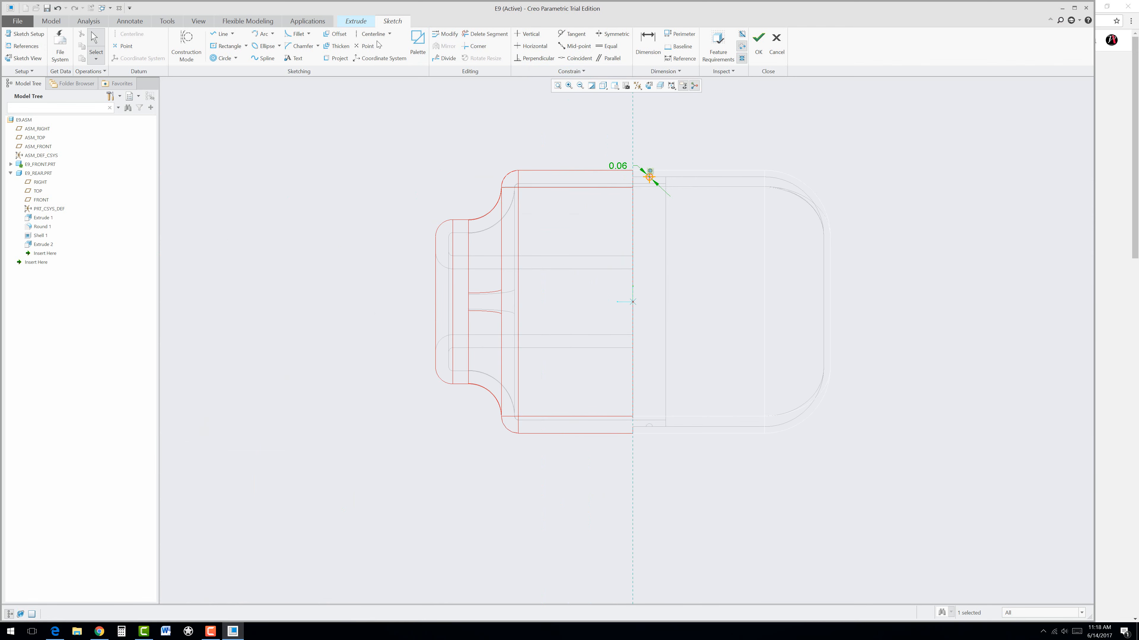
{"action": "left_click", "coordinate": [364, 38]}
{"action": "left_click", "coordinate": [633, 302]}
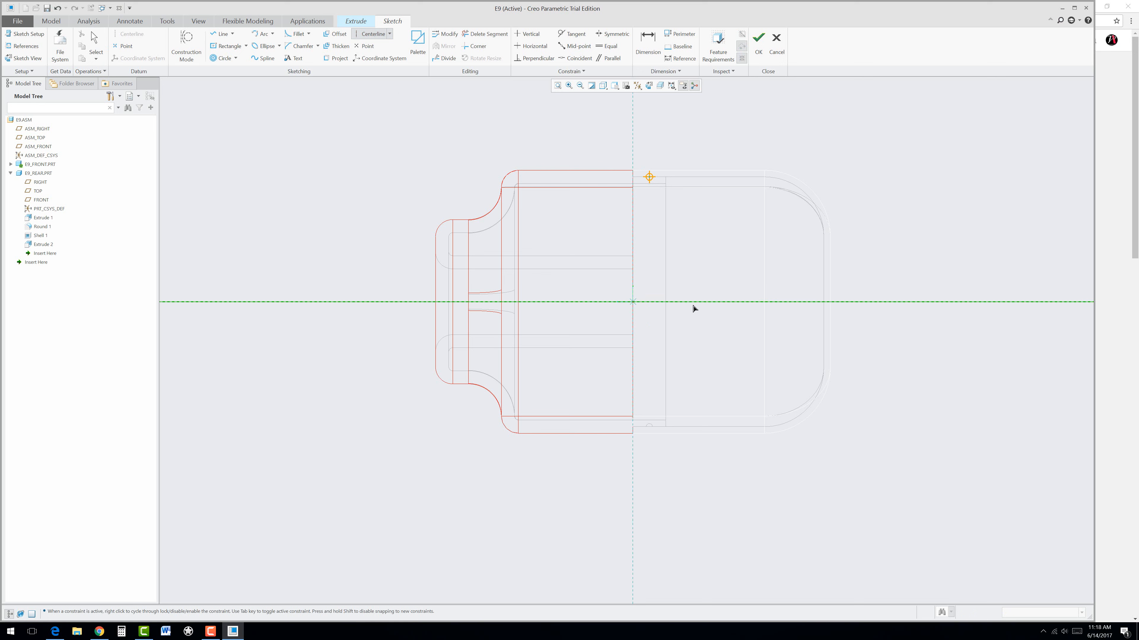
{"action": "left_click", "coordinate": [700, 335]}
{"action": "middle_click", "coordinate": [700, 335]}
Mirror the small circle about the horizontal centerline and finish the sketch
{"action": "left_click_drag", "start_coordinate": [584, 128], "coordinate": [726, 202]}
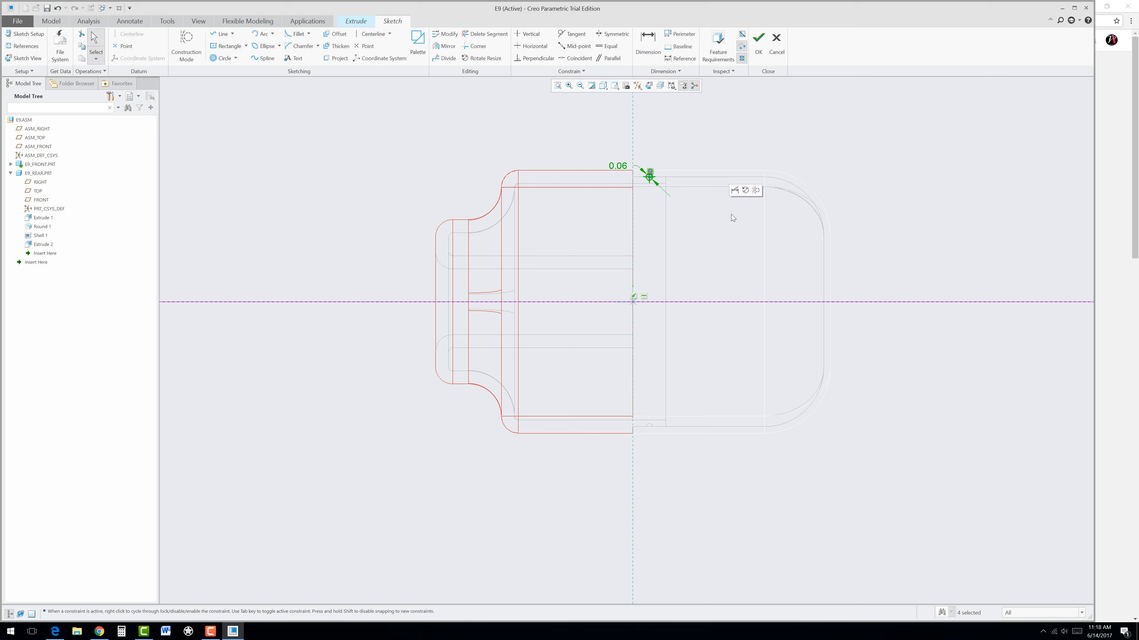
{"action": "left_click", "coordinate": [444, 46]}
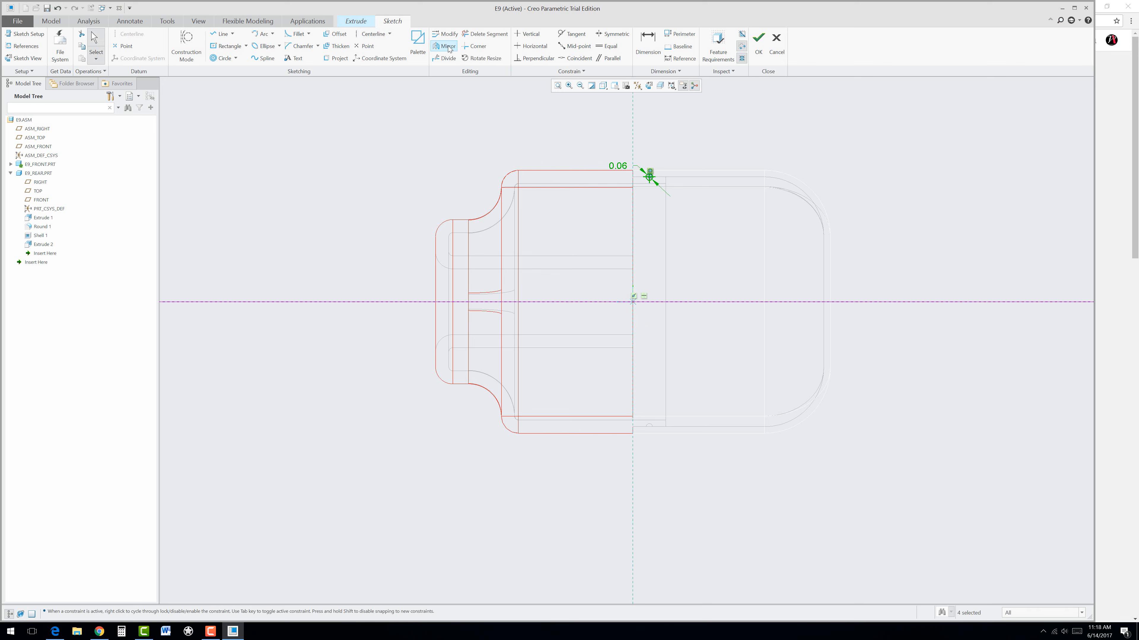
{"action": "left_click", "coordinate": [698, 302]}
{"action": "key", "text": "ctrl+d"}
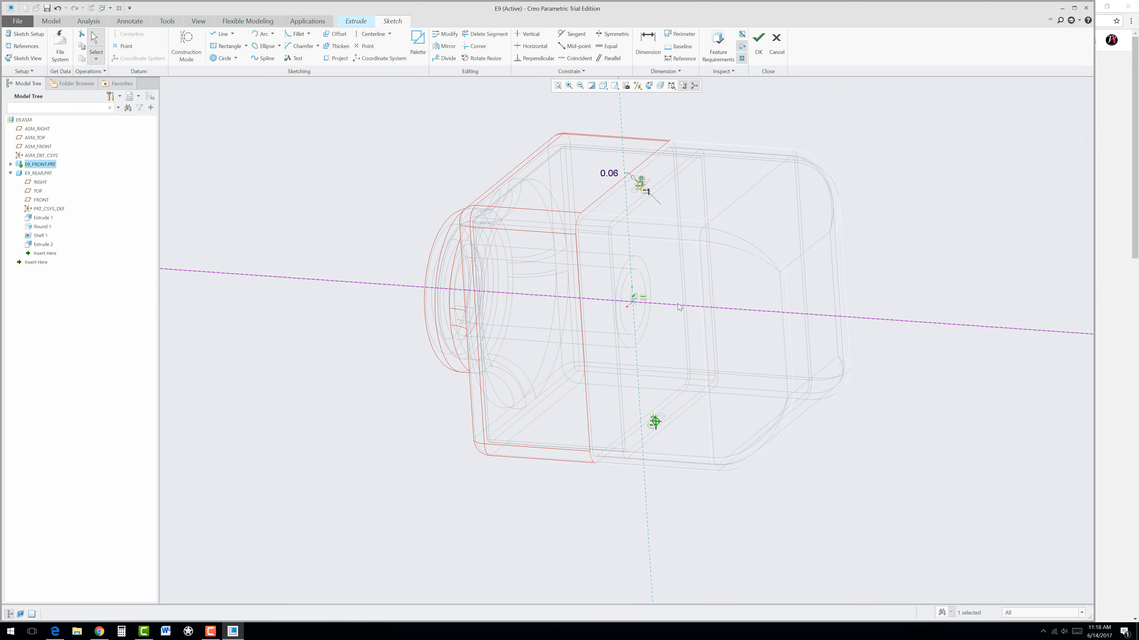
{"action": "left_click", "coordinate": [759, 49]}
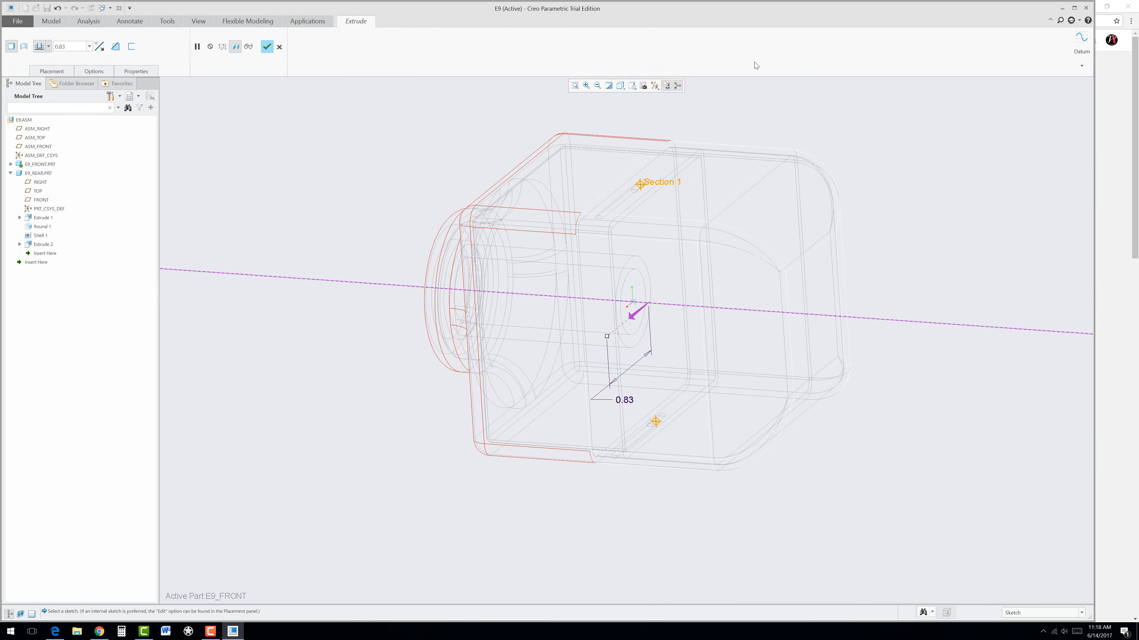
Switch the model display to Shading With Edges to preview the extrude
{"action": "left_click", "coordinate": [620, 86]}
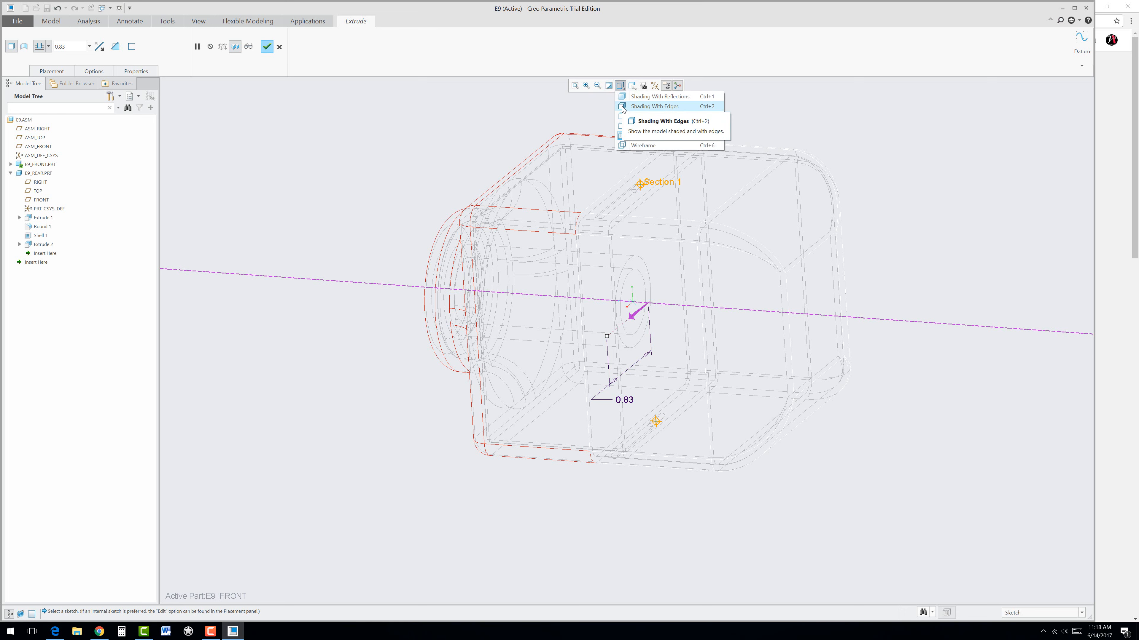
{"action": "left_click", "coordinate": [621, 107]}
{"action": "middle_click_drag", "start_coordinate": [628, 259], "coordinate": [633, 287]}
{"action": "scroll", "coordinate": [655, 174], "scroll_direction": "down", "scroll_amount": 2}
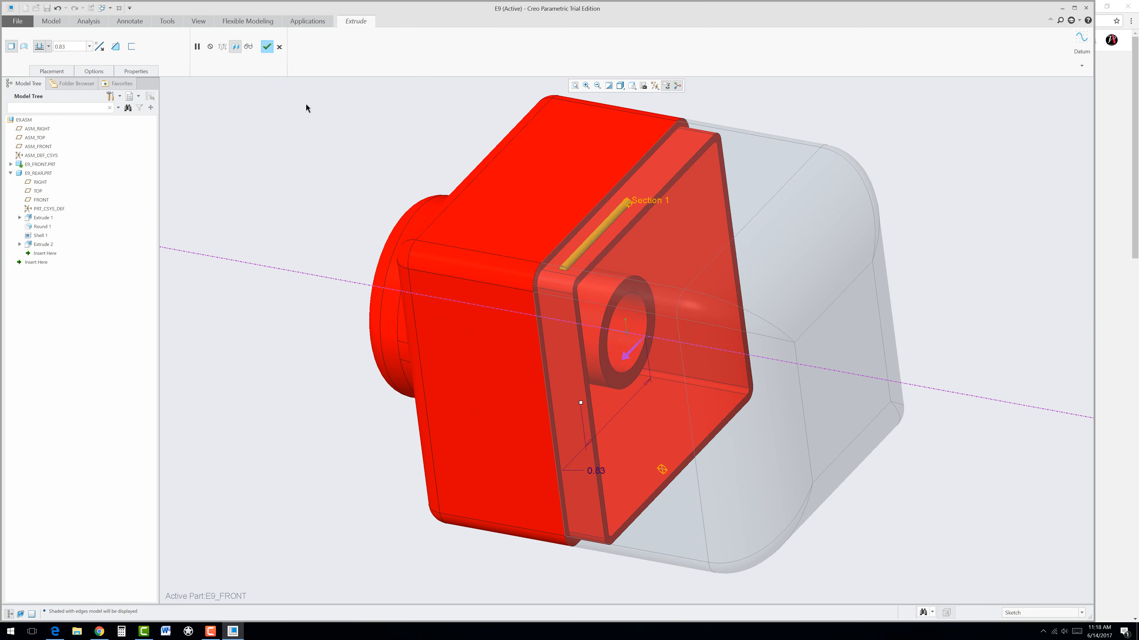
Make the extrude a material-removing cut, symmetric about the sketch plane with a depth of 0.255, and complete it
{"action": "left_click", "coordinate": [116, 47]}
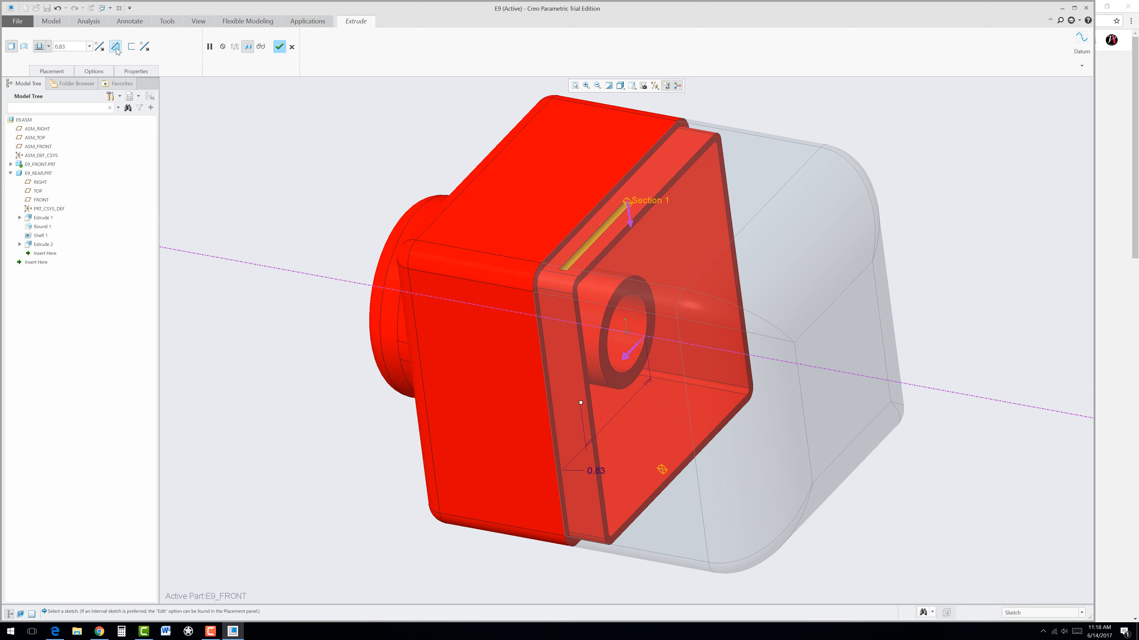
{"action": "left_click", "coordinate": [48, 47]}
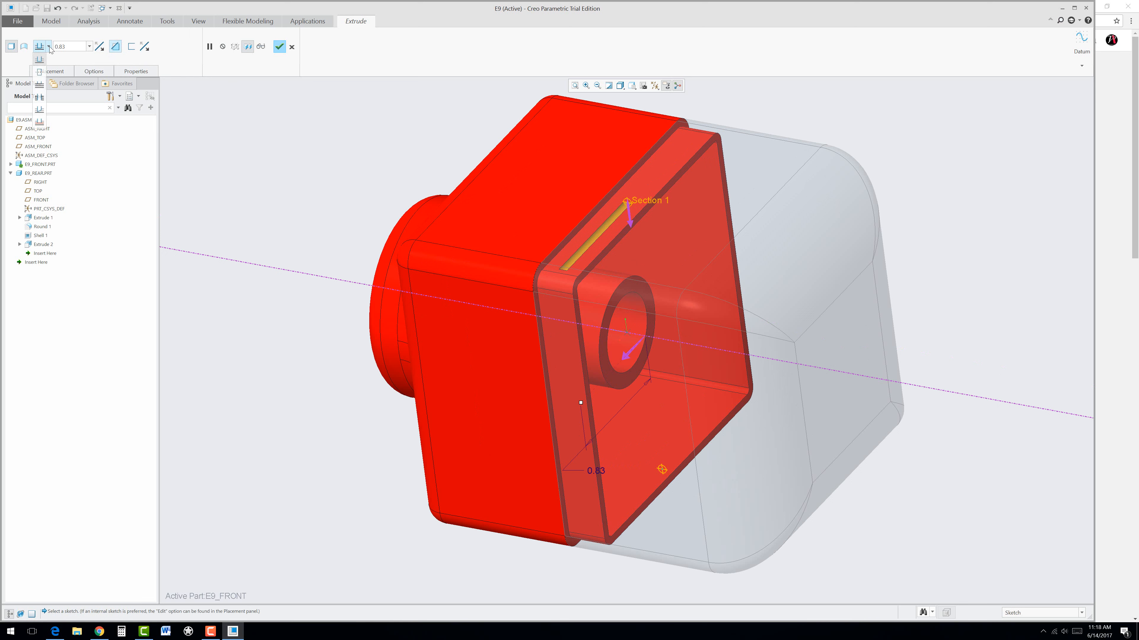
{"action": "left_click", "coordinate": [40, 71]}
{"action": "left_click", "coordinate": [70, 47]}
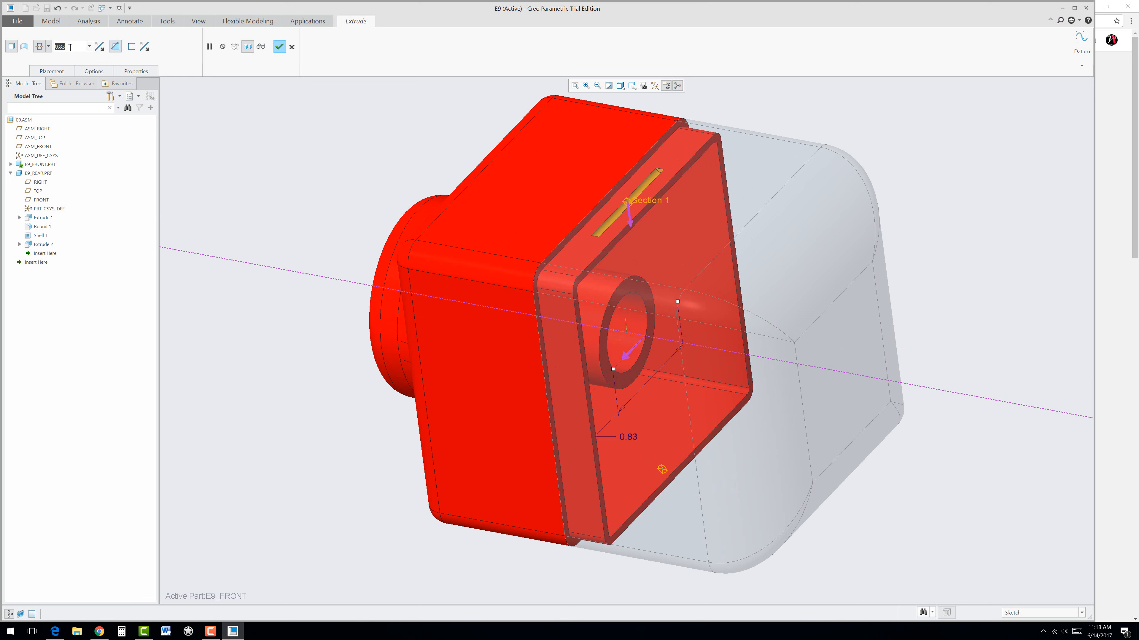
{"action": "key", "text": "BackSpace"}
{"action": "key", "text": "Return"}
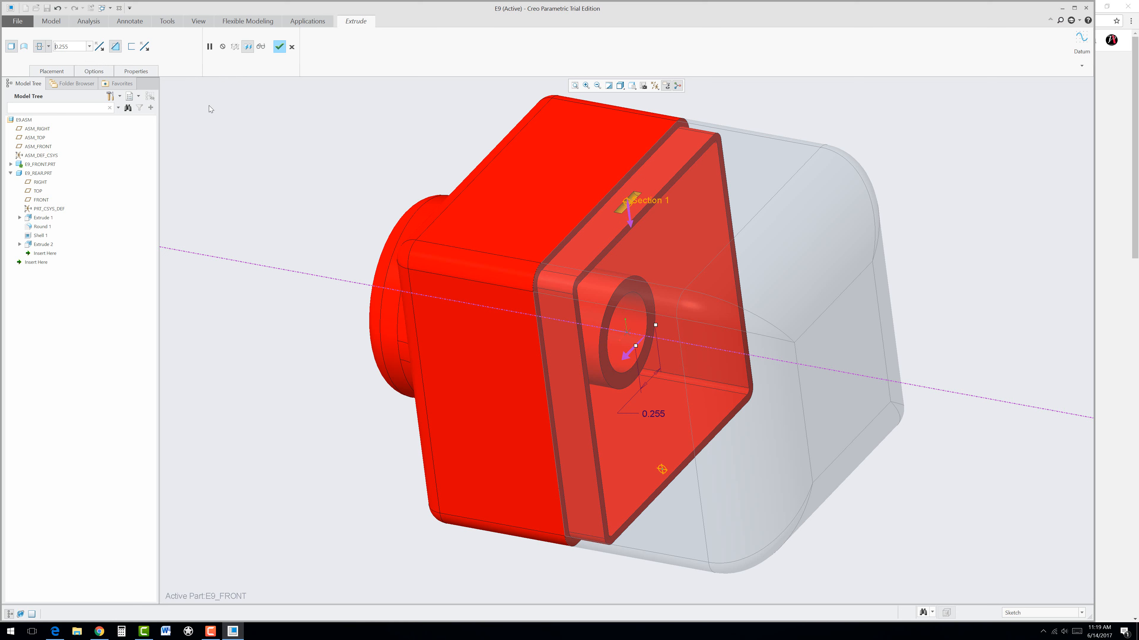
{"action": "left_click", "coordinate": [279, 46]}
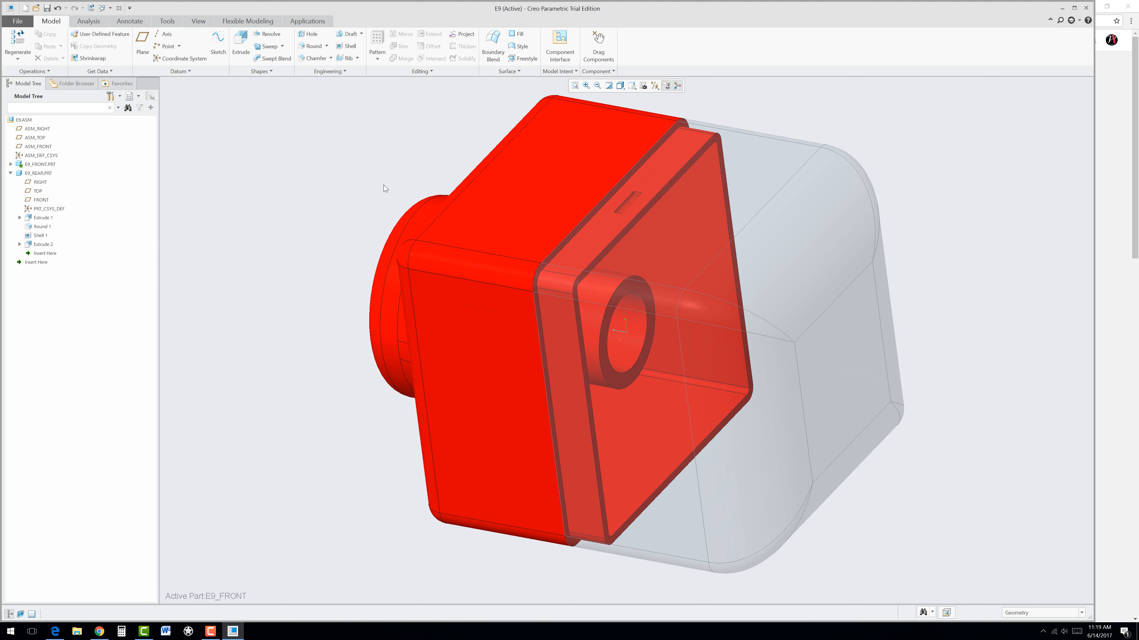
Inspect the new slot cut in the front part's lip from several angles
{"action": "middle_click_drag", "start_coordinate": [449, 207], "coordinate": [490, 218]}
{"action": "scroll", "coordinate": [630, 212], "scroll_direction": "up", "scroll_amount": 10}
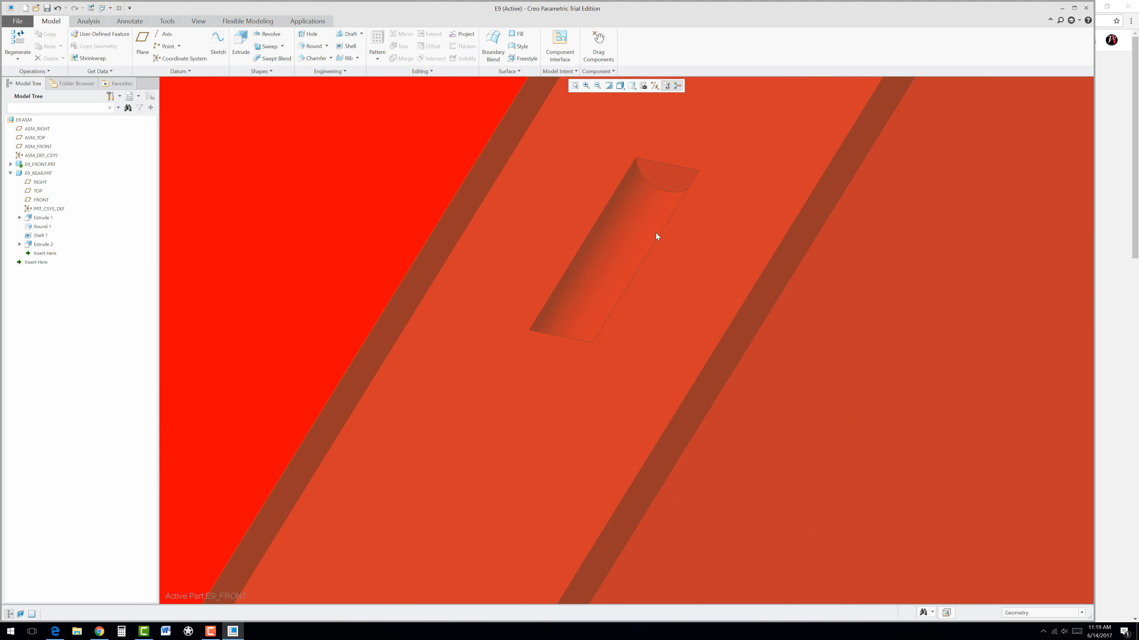
{"action": "scroll", "coordinate": [653, 241], "scroll_direction": "down", "scroll_amount": 3}
{"action": "middle_click_drag", "start_coordinate": [648, 249], "coordinate": [654, 224]}
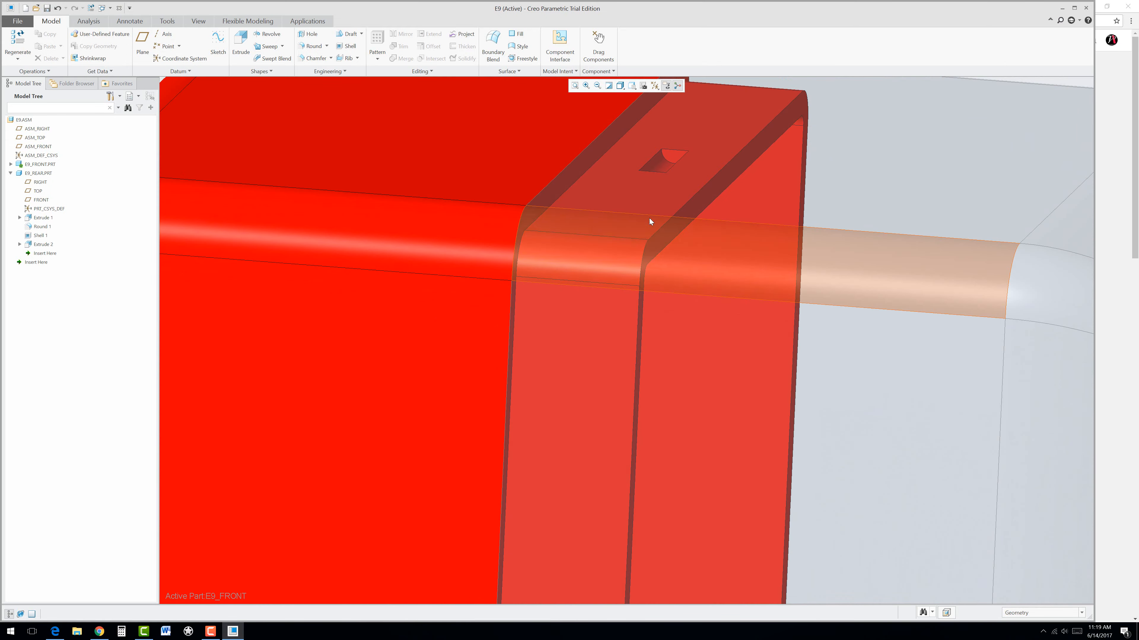
{"action": "scroll", "coordinate": [667, 190], "scroll_direction": "up", "scroll_amount": 2}
{"action": "key", "text": "ctrl+d"}
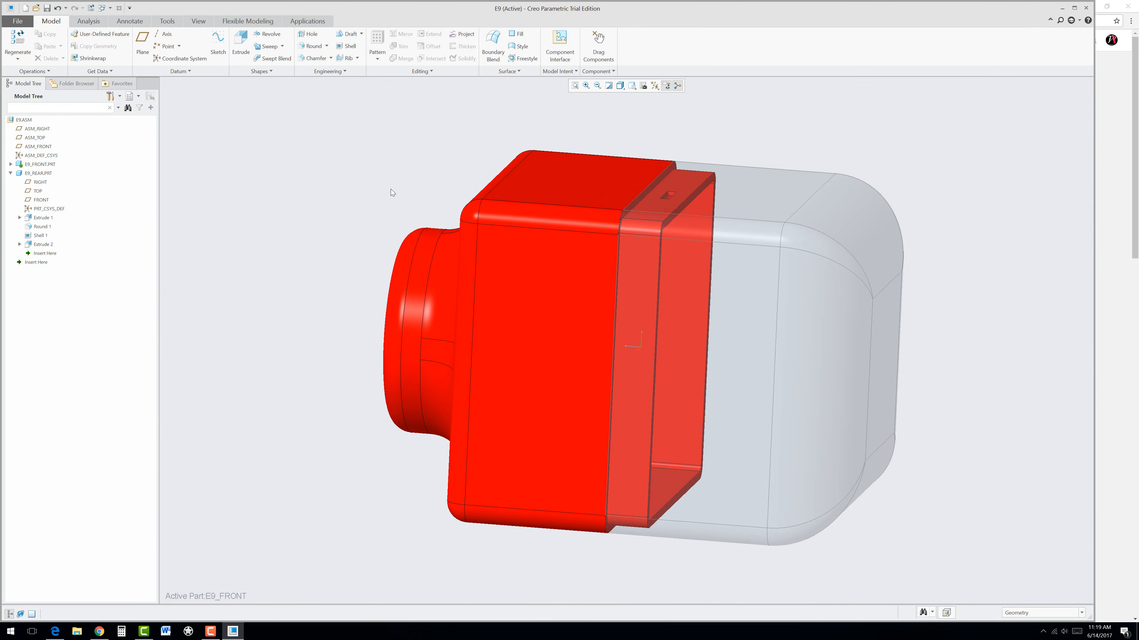
{"action": "mouse_move", "coordinate": [389, 191]}
{"action": "middle_mouse_down"}
{"action": "mouse_move", "coordinate": [412, 224]}
{"action": "mouse_move", "coordinate": [350, 140]}
{"action": "mouse_move", "coordinate": [345, 109]}
{"action": "mouse_move", "coordinate": [437, 220]}
{"action": "middle_mouse_up"}
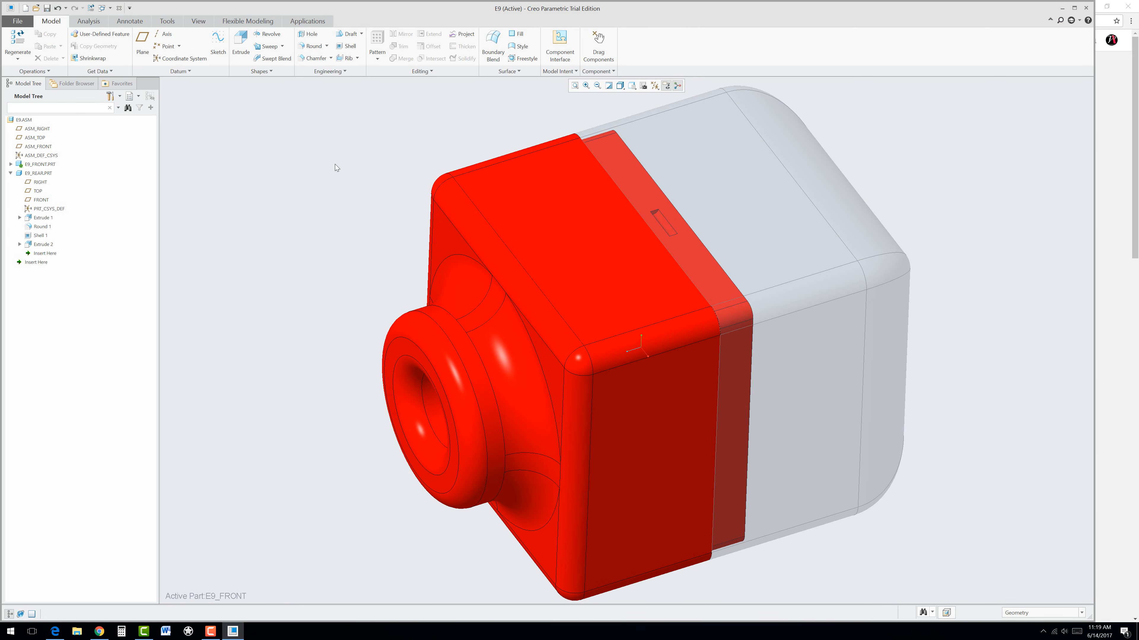
{"action": "scroll", "coordinate": [376, 229], "scroll_direction": "up", "scroll_amount": 2}
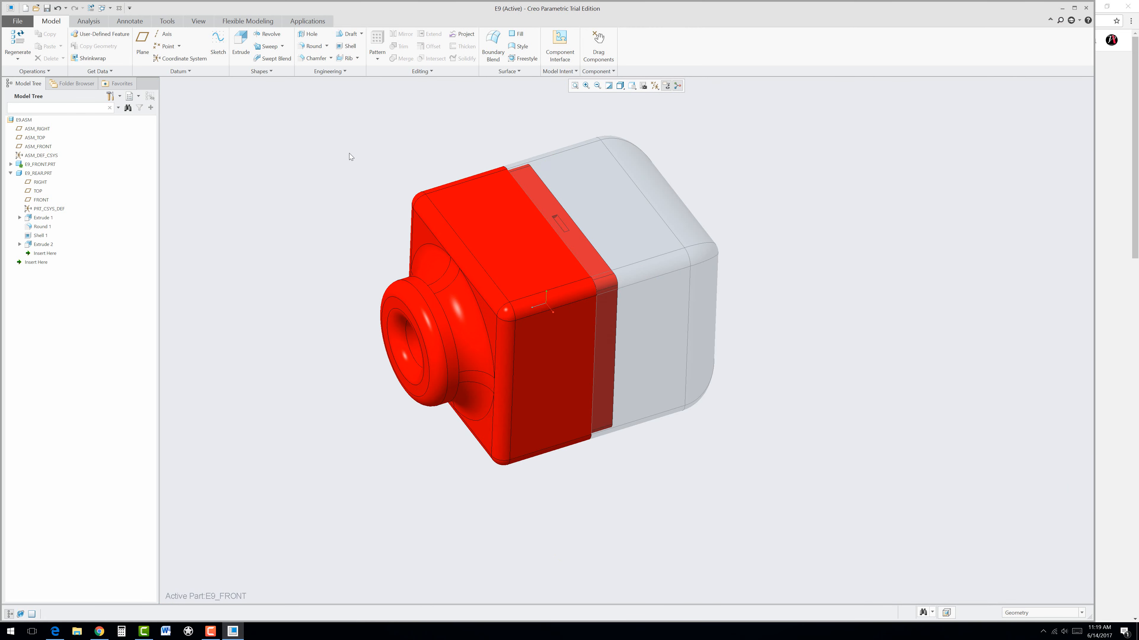
Activate the top-level assembly E9.ASM and expand the features of E9_FRONT.PRT in the model tree
{"action": "right_click", "coordinate": [23, 120]}
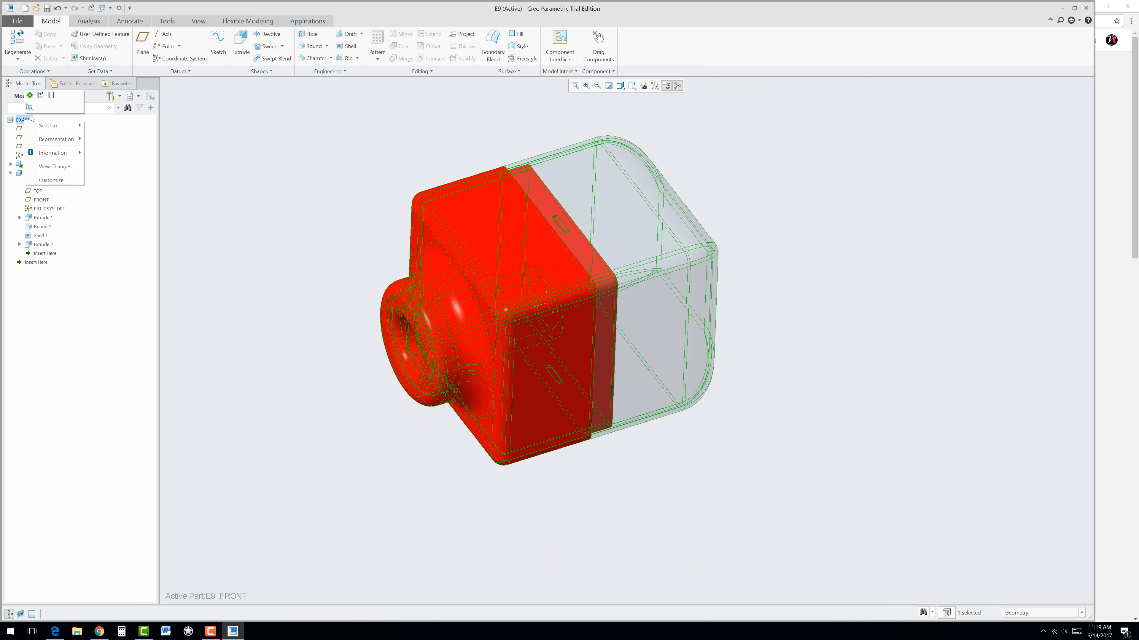
{"action": "left_click", "coordinate": [29, 96]}
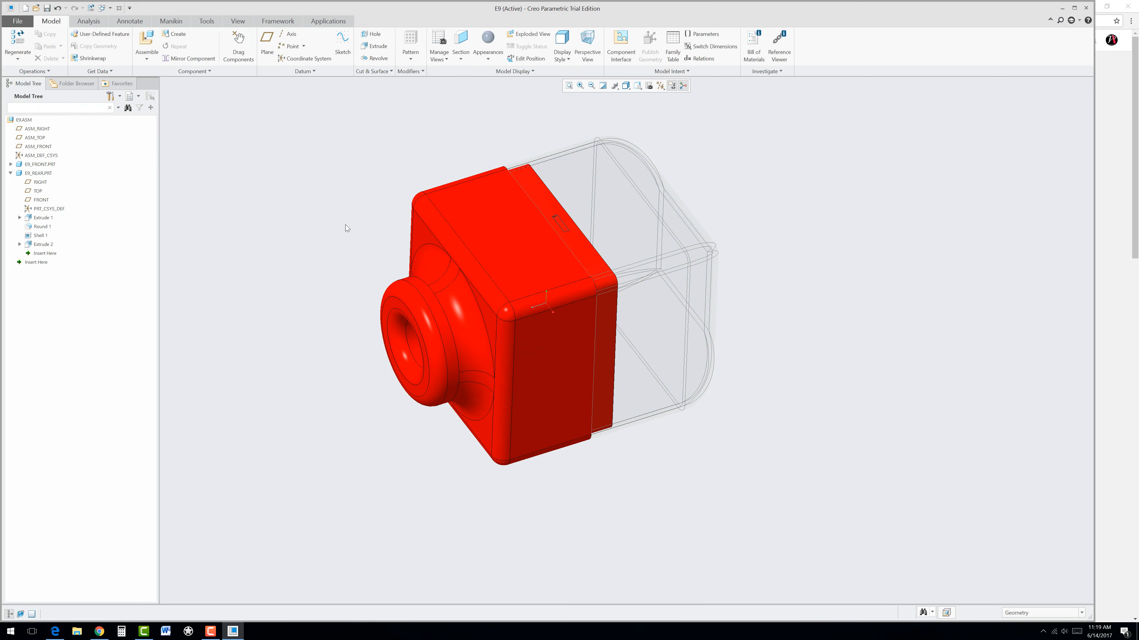
{"action": "mouse_move", "coordinate": [343, 229]}
{"action": "middle_mouse_down"}
{"action": "mouse_move", "coordinate": [376, 246]}
{"action": "mouse_move", "coordinate": [388, 224]}
{"action": "middle_mouse_up"}
{"action": "scroll", "coordinate": [554, 209], "scroll_direction": "up", "scroll_amount": 6}
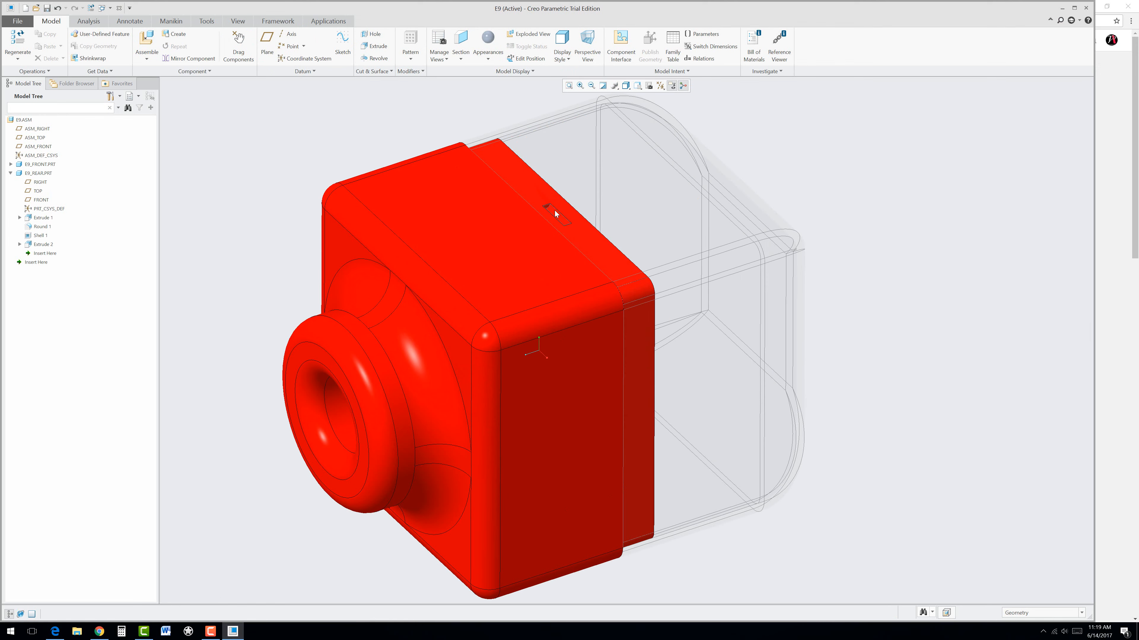
{"action": "scroll", "coordinate": [545, 199], "scroll_direction": "up", "scroll_amount": 4}
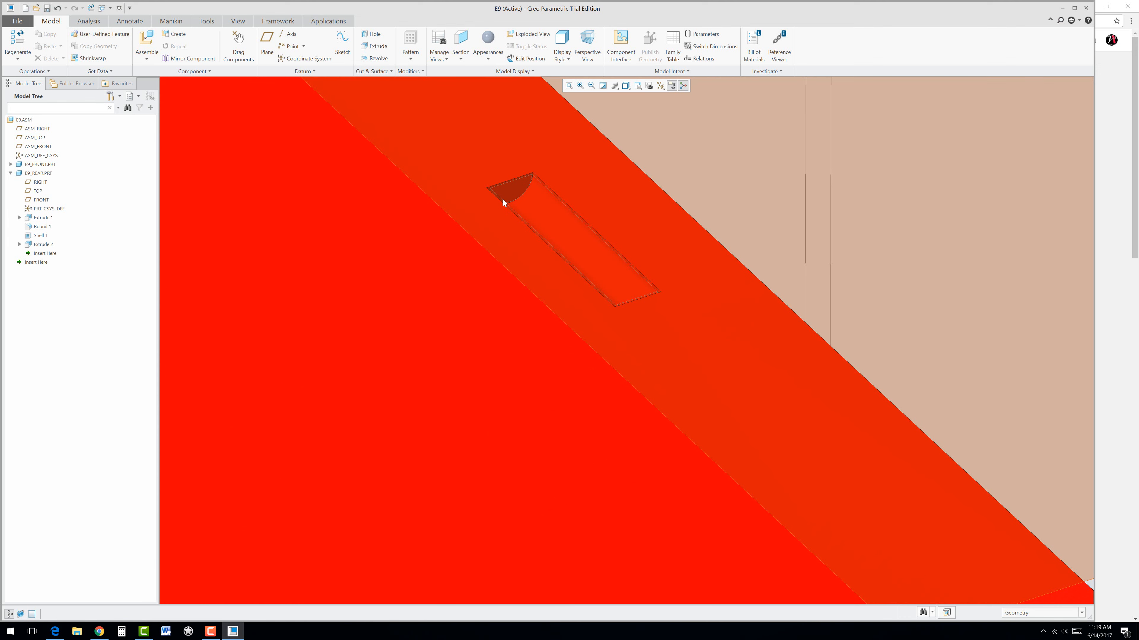
{"action": "scroll", "coordinate": [508, 256], "scroll_direction": "down", "scroll_amount": 10}
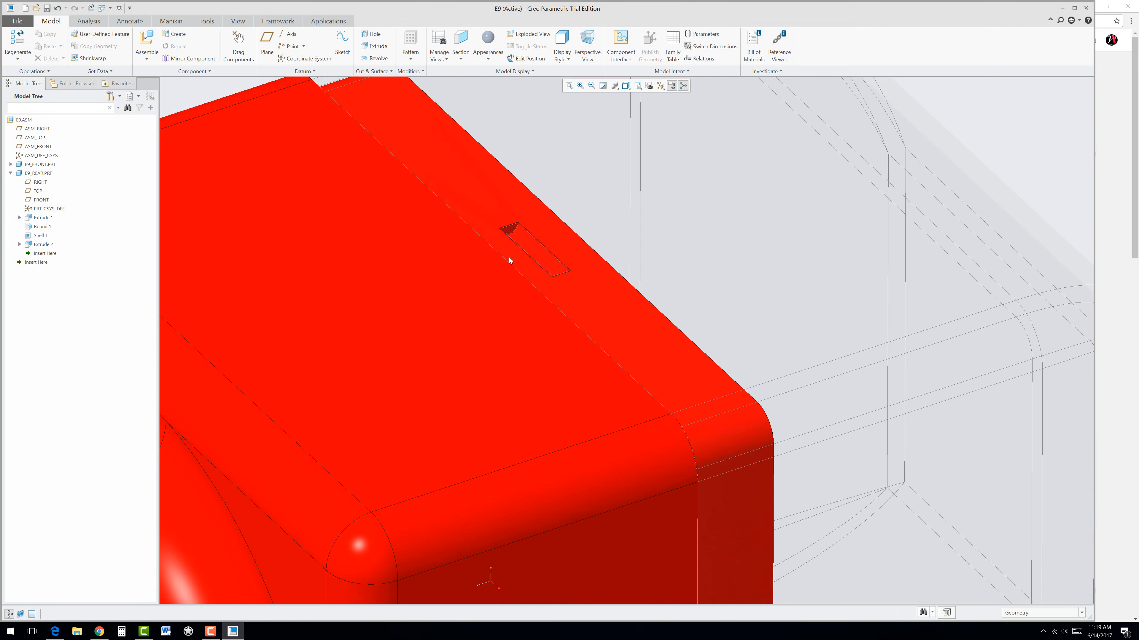
{"action": "scroll", "coordinate": [250, 286], "scroll_direction": "up", "scroll_amount": 2}
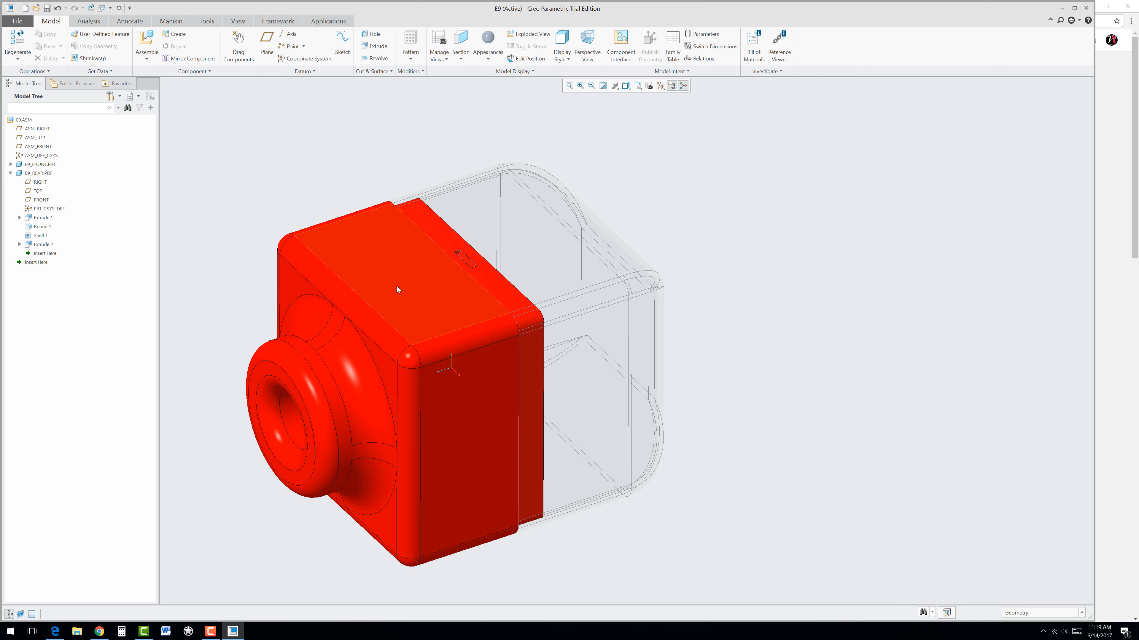
{"action": "left_click", "coordinate": [408, 277]}
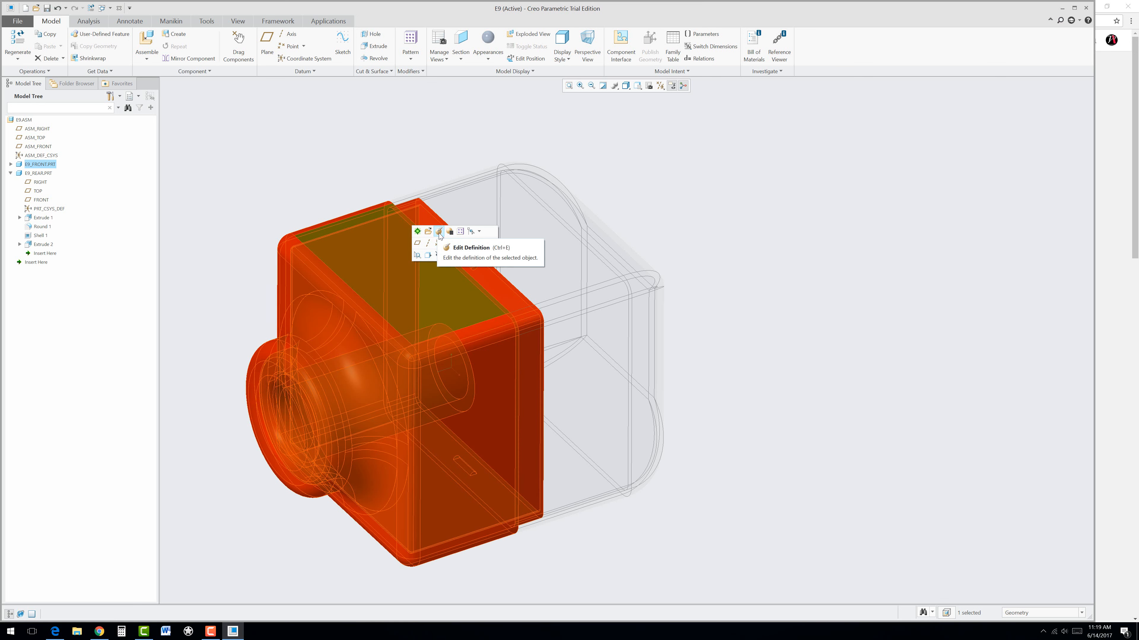
{"action": "left_click", "coordinate": [10, 164]}
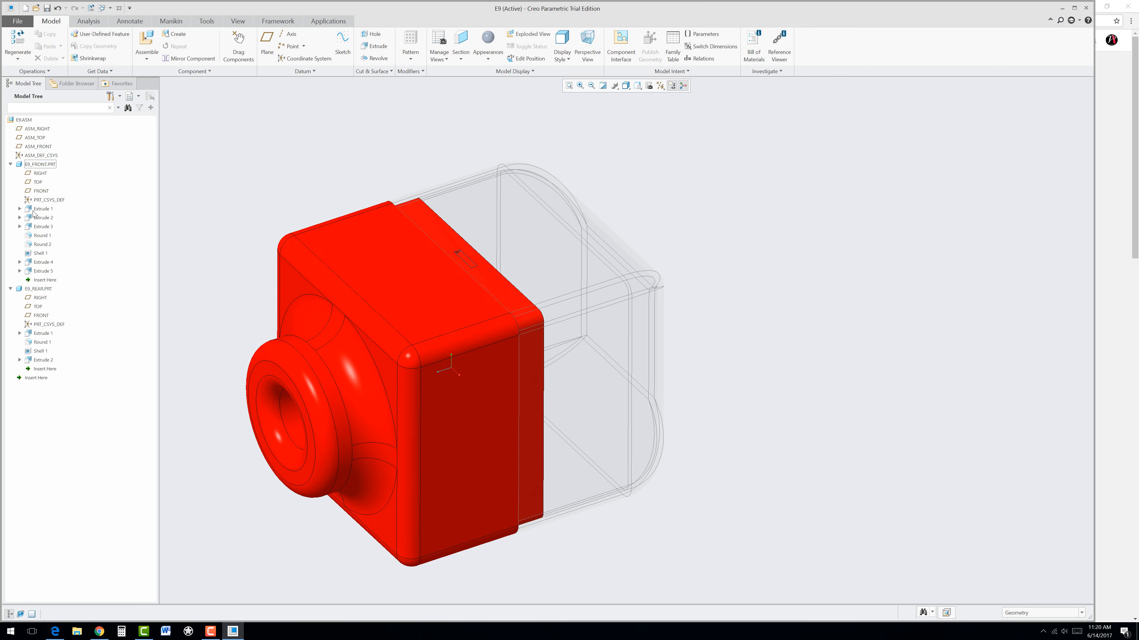
Set the width dimension of Extrude 1's section in E9_FRONT.PRT to 3 and regenerate the assembly to update both parts
{"action": "left_click", "coordinate": [30, 211]}
{"action": "left_click", "coordinate": [20, 208]}
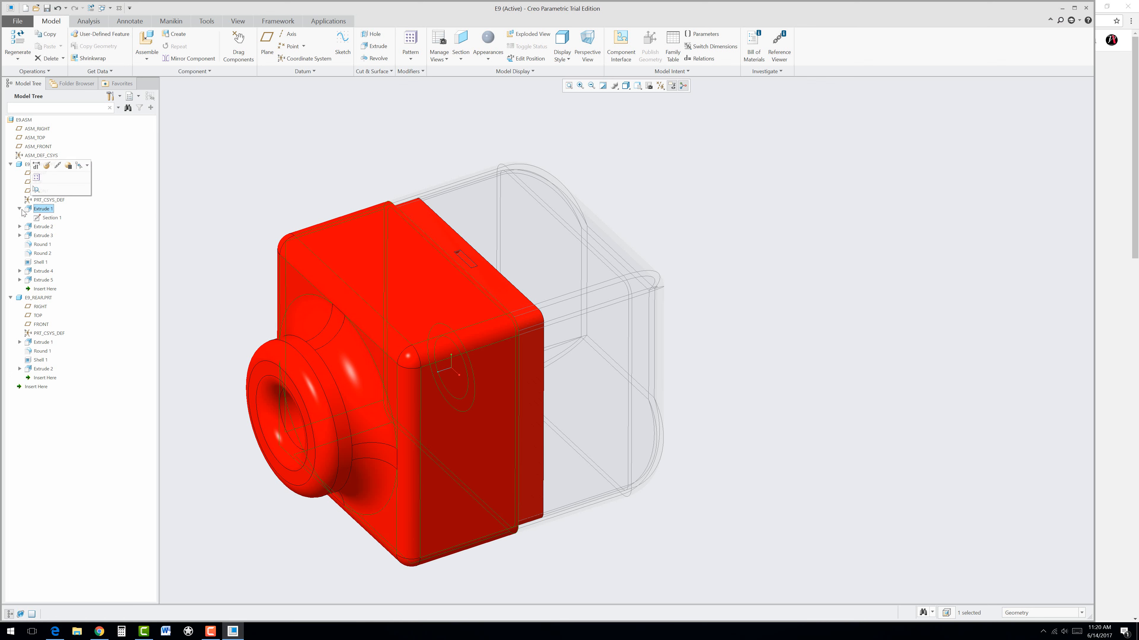
{"action": "left_click", "coordinate": [40, 219]}
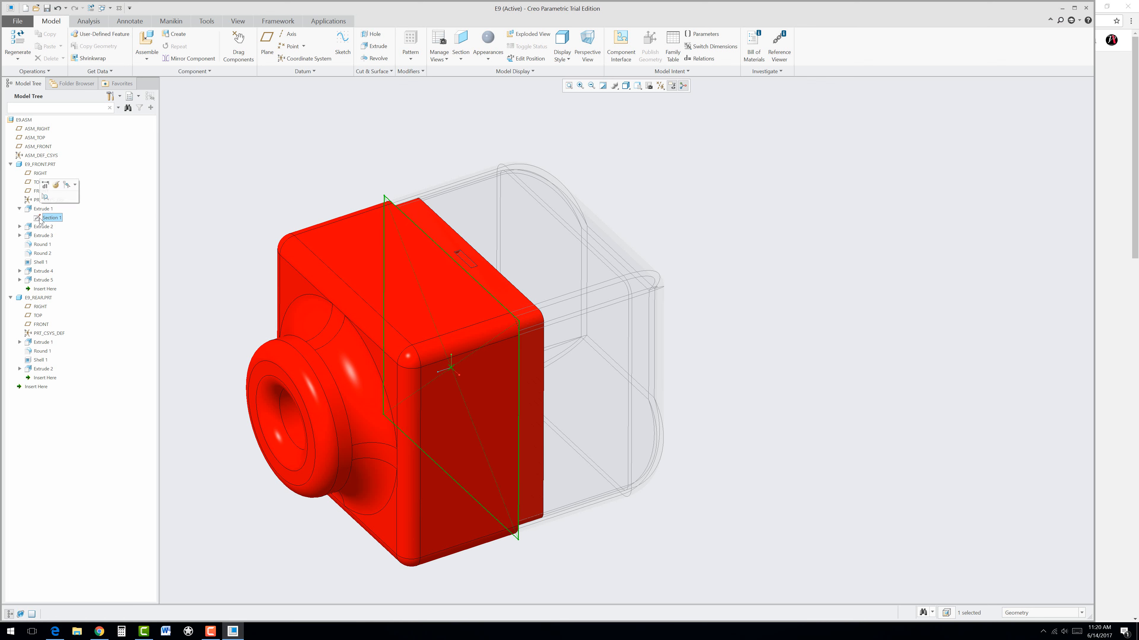
{"action": "left_click", "coordinate": [47, 185]}
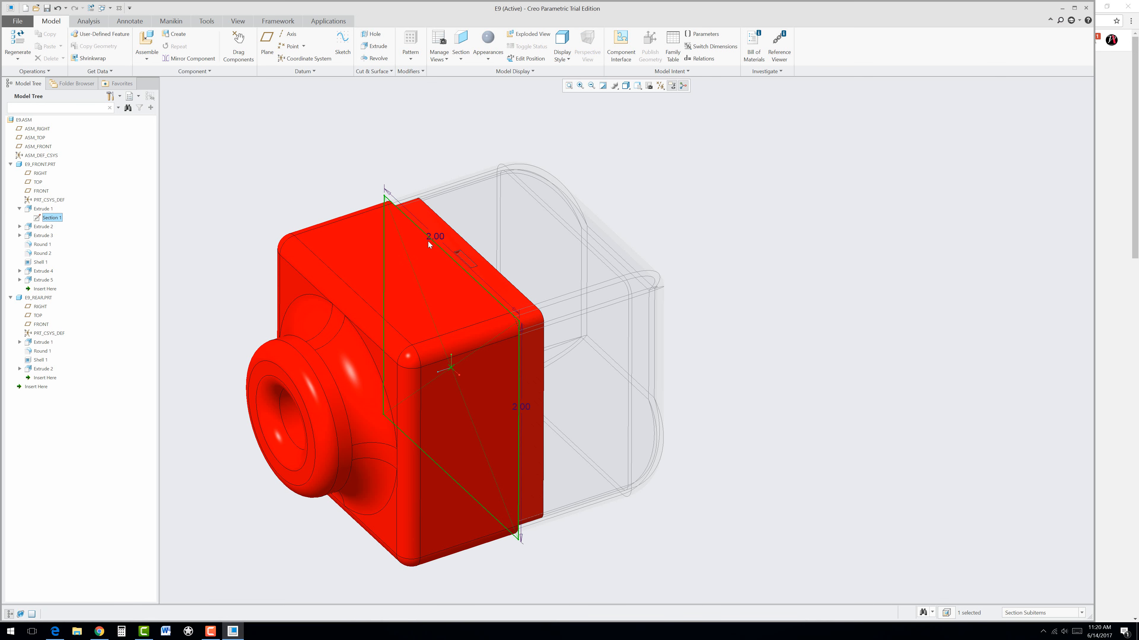
{"action": "double_click", "coordinate": [436, 237]}
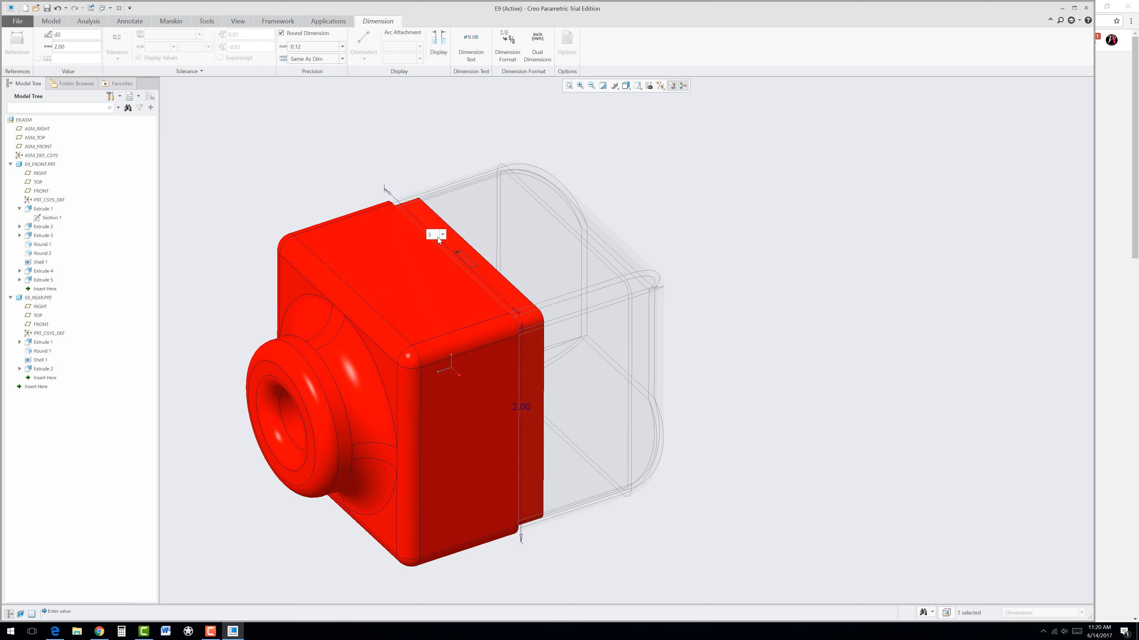
{"action": "type", "text": "3"}
{"action": "key", "text": "Return"}
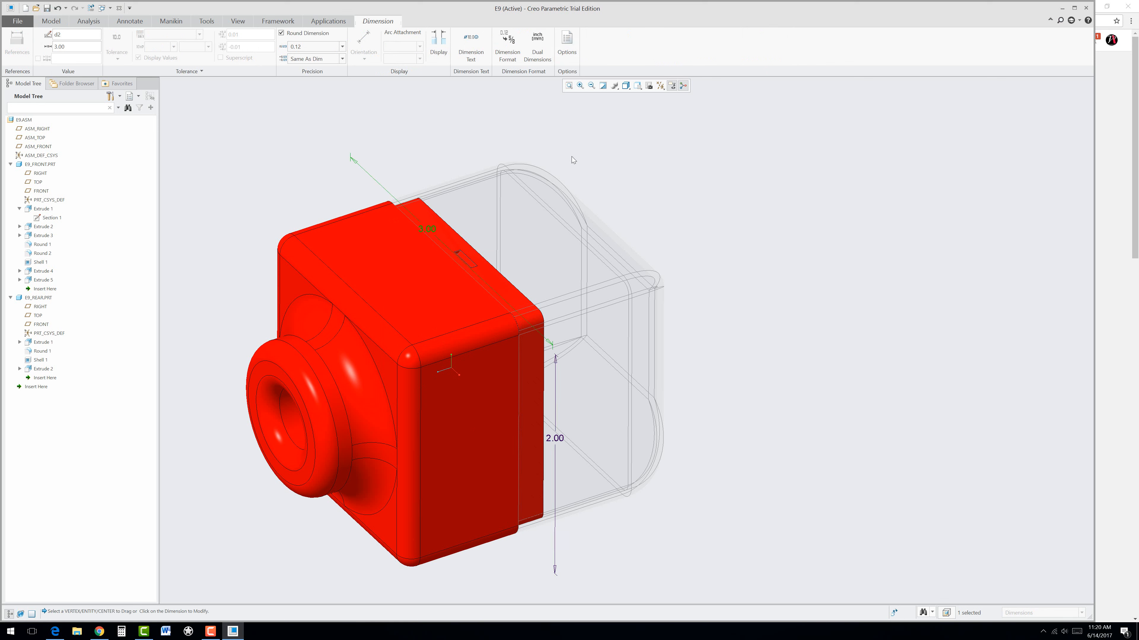
{"action": "left_click", "coordinate": [403, 122]}
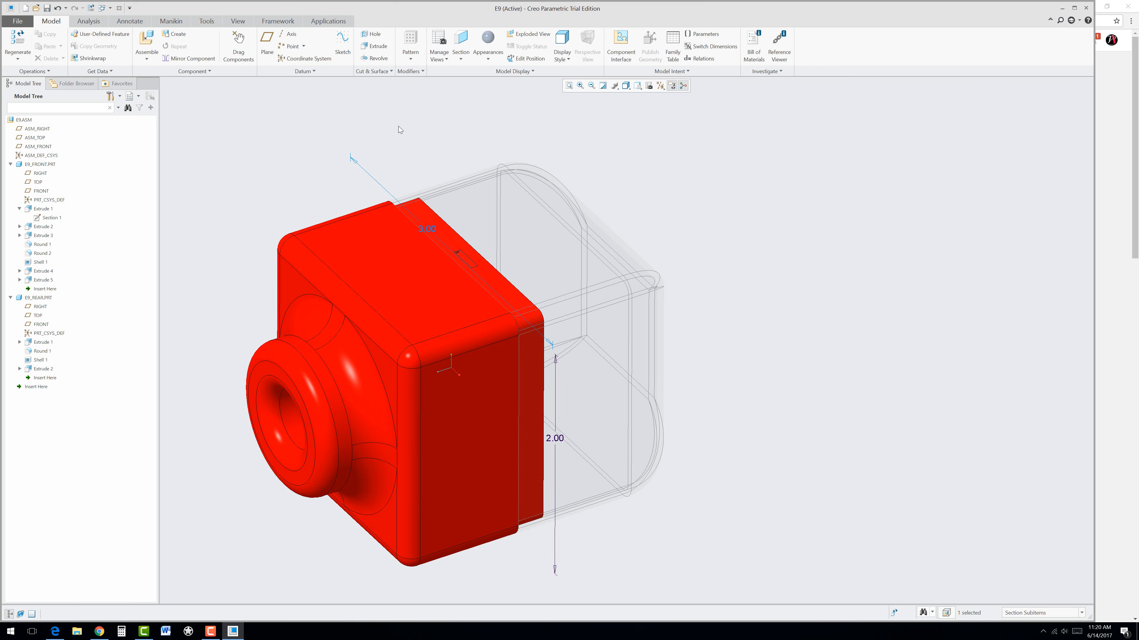
{"action": "left_click", "coordinate": [19, 39]}
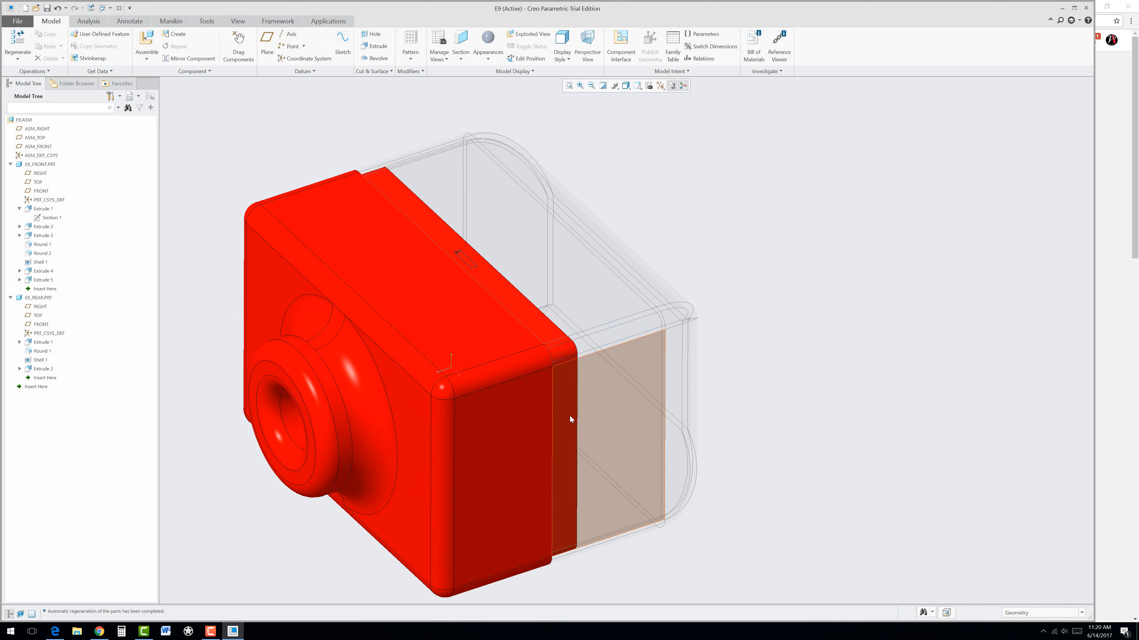
{"action": "mouse_move", "coordinate": [571, 416]}
{"action": "middle_mouse_down"}
{"action": "mouse_move", "coordinate": [530, 429]}
{"action": "mouse_move", "coordinate": [584, 406]}
{"action": "middle_mouse_up"}
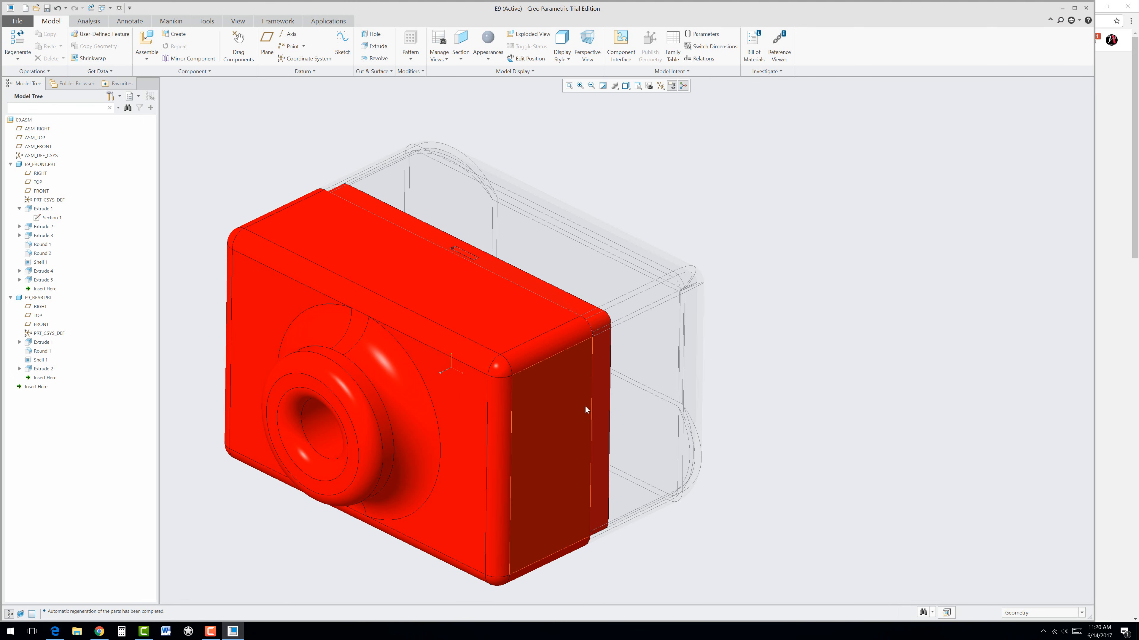
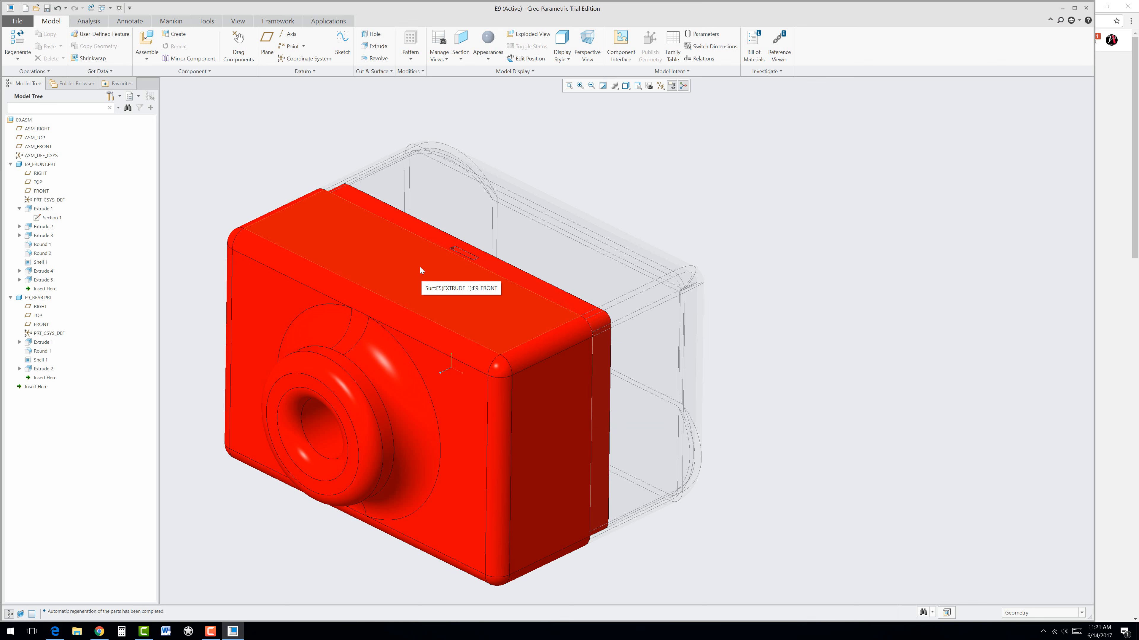
Set the width dimension of the front part's Extrude 1 section back to 2 and regenerate the assembly
{"action": "left_click", "coordinate": [51, 219]}
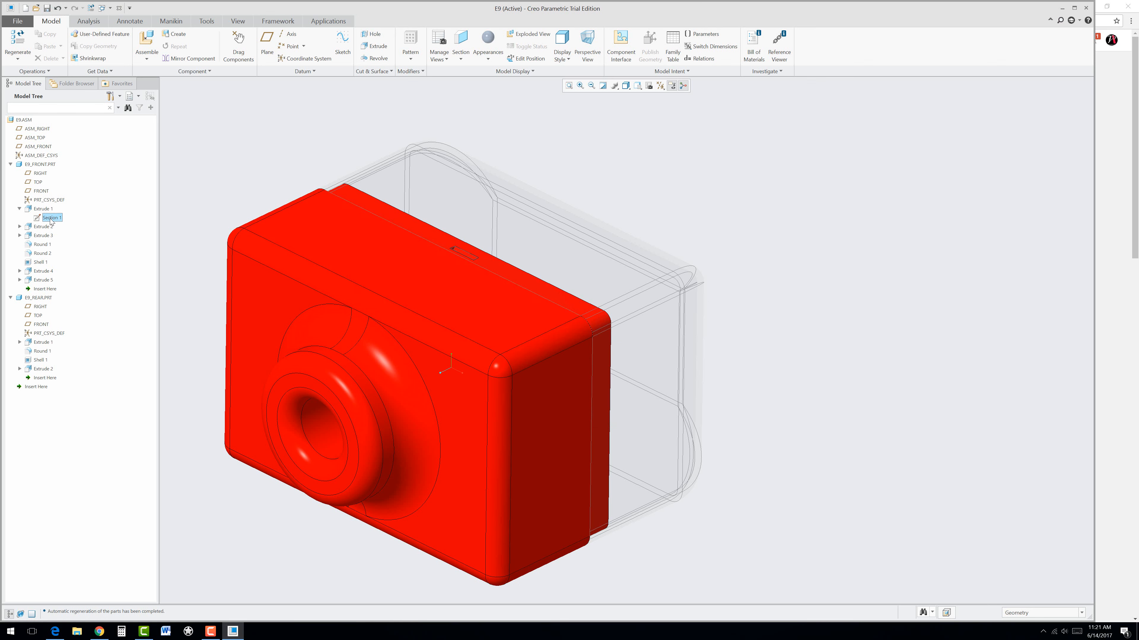
{"action": "left_click", "coordinate": [57, 187]}
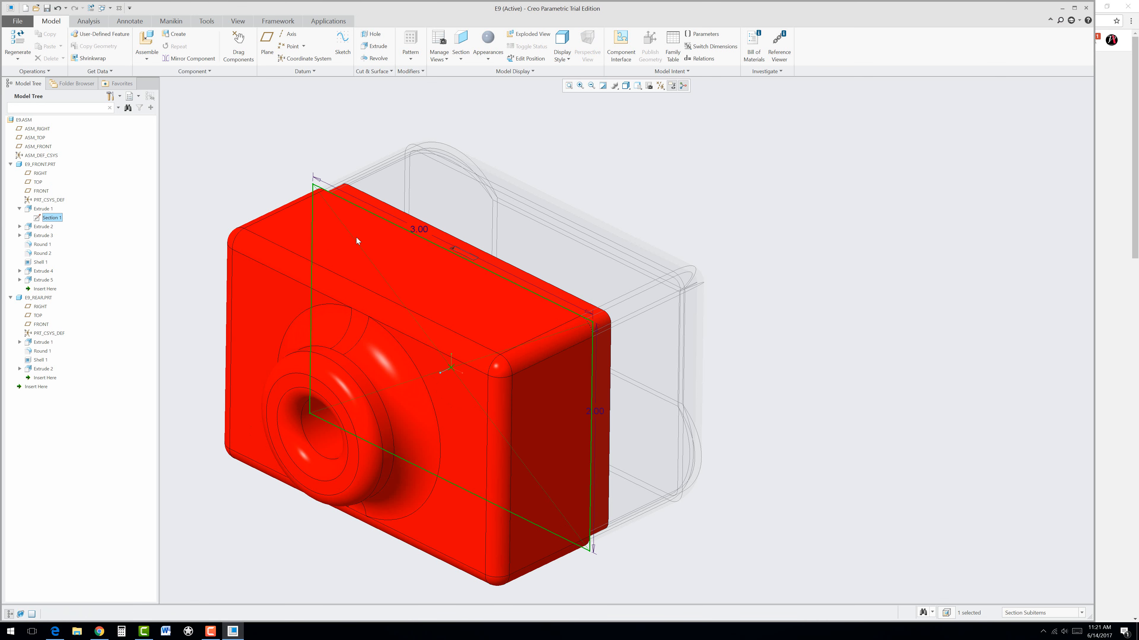
{"action": "double_click", "coordinate": [419, 228]}
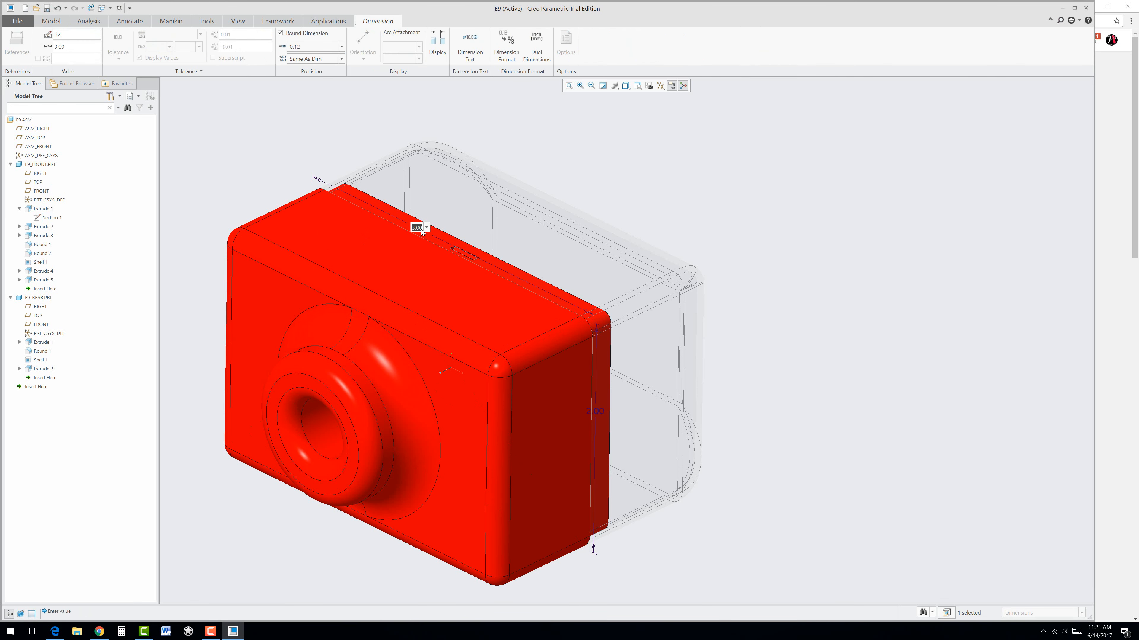
{"action": "type", "text": "2"}
{"action": "key", "text": "Return"}
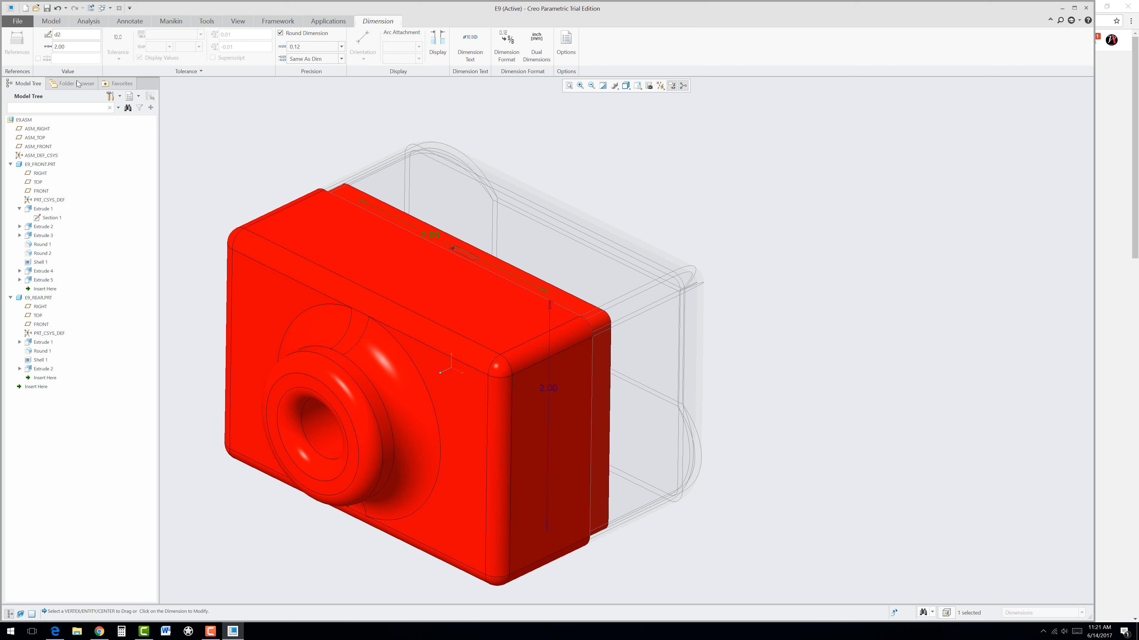
{"action": "left_click", "coordinate": [258, 138]}
{"action": "left_click", "coordinate": [27, 44]}
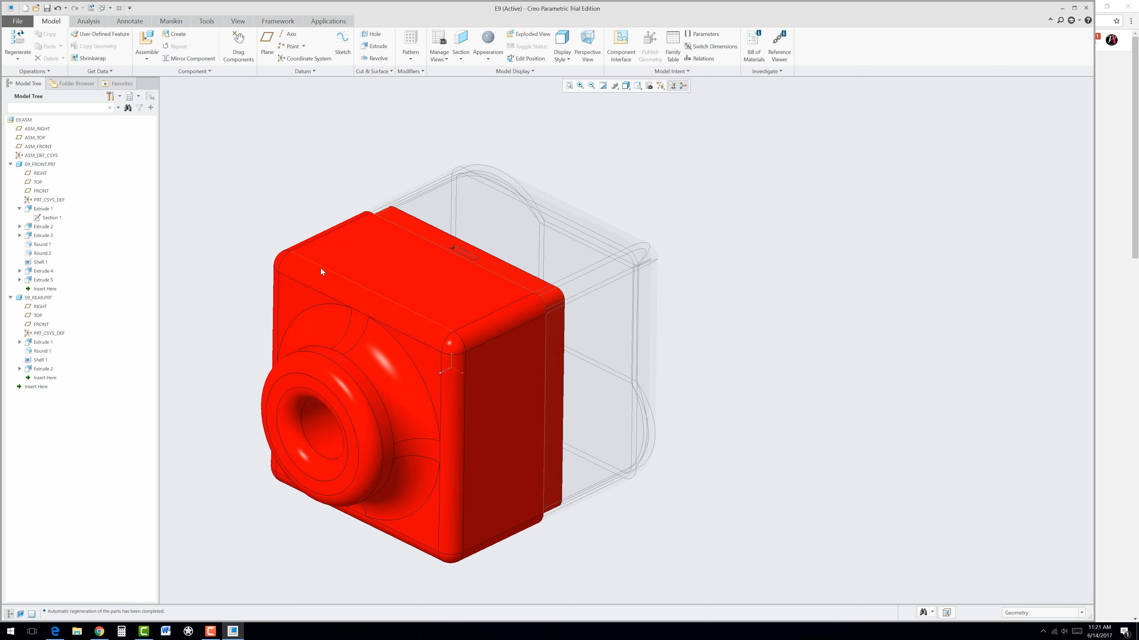
Edit the assembly's exploded positions, moving the front part about 2.37 along its Z axis away from the rear part
{"action": "scroll", "coordinate": [319, 268], "scroll_direction": "up", "scroll_amount": 1}
{"action": "scroll", "coordinate": [269, 255], "scroll_direction": "down", "scroll_amount": 1}
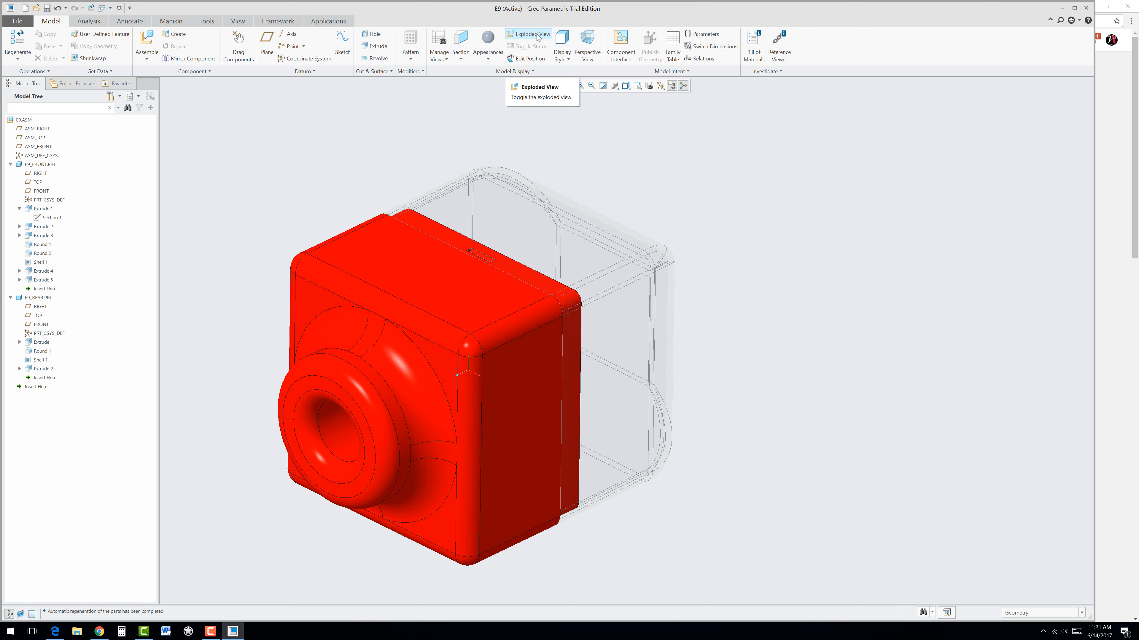
{"action": "left_click", "coordinate": [528, 62]}
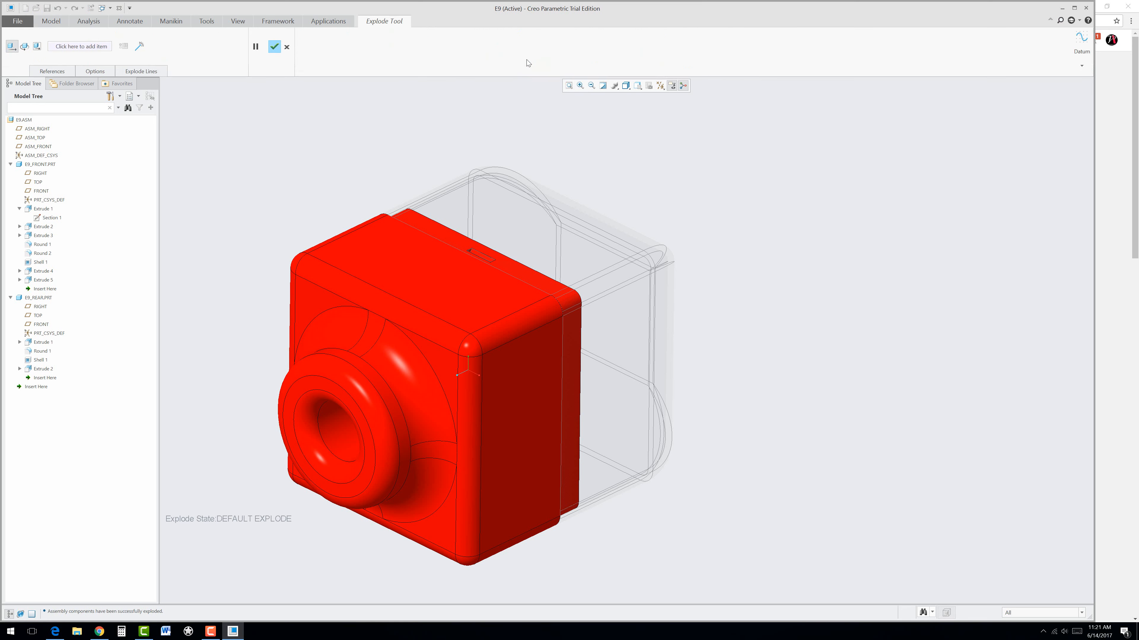
{"action": "left_click", "coordinate": [406, 433]}
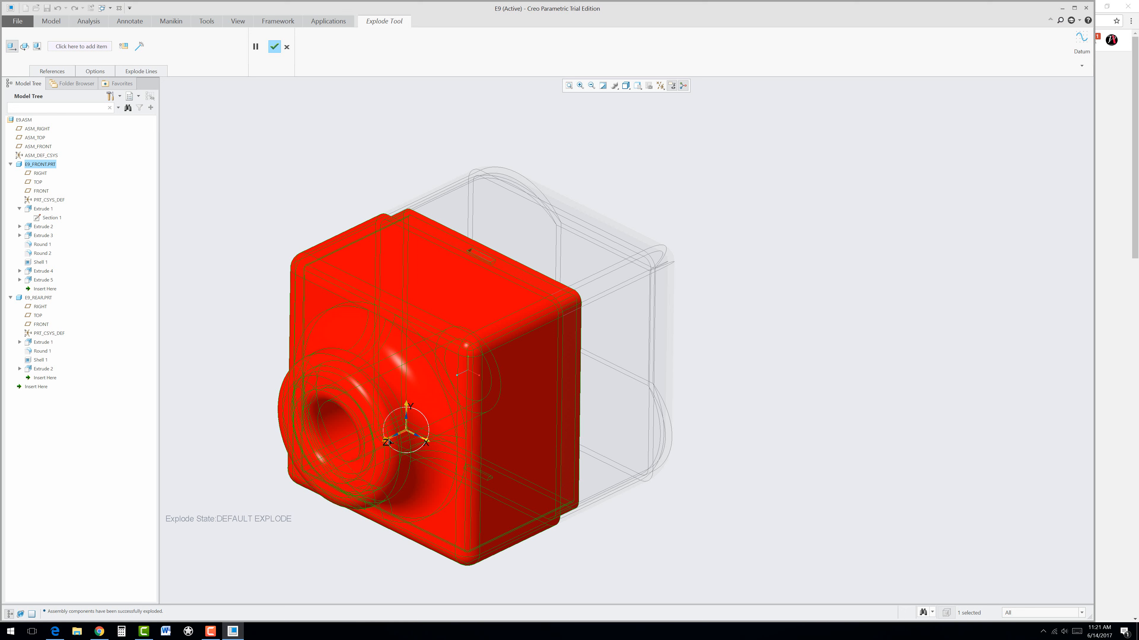
{"action": "left_click_drag", "start_coordinate": [388, 442], "coordinate": [166, 548]}
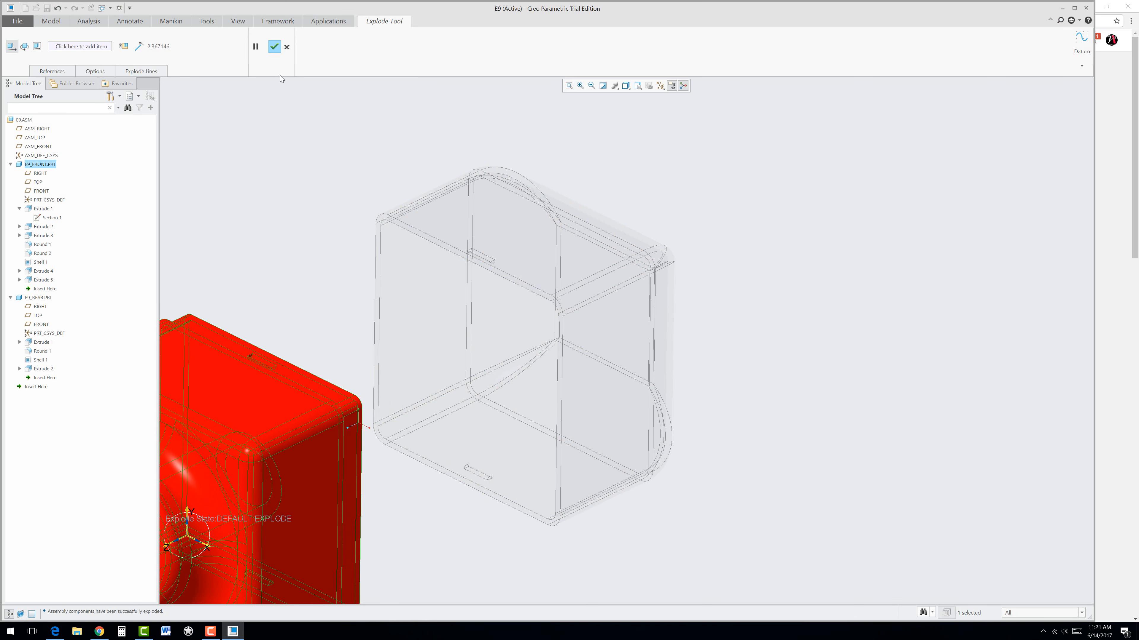
{"action": "left_click", "coordinate": [275, 47]}
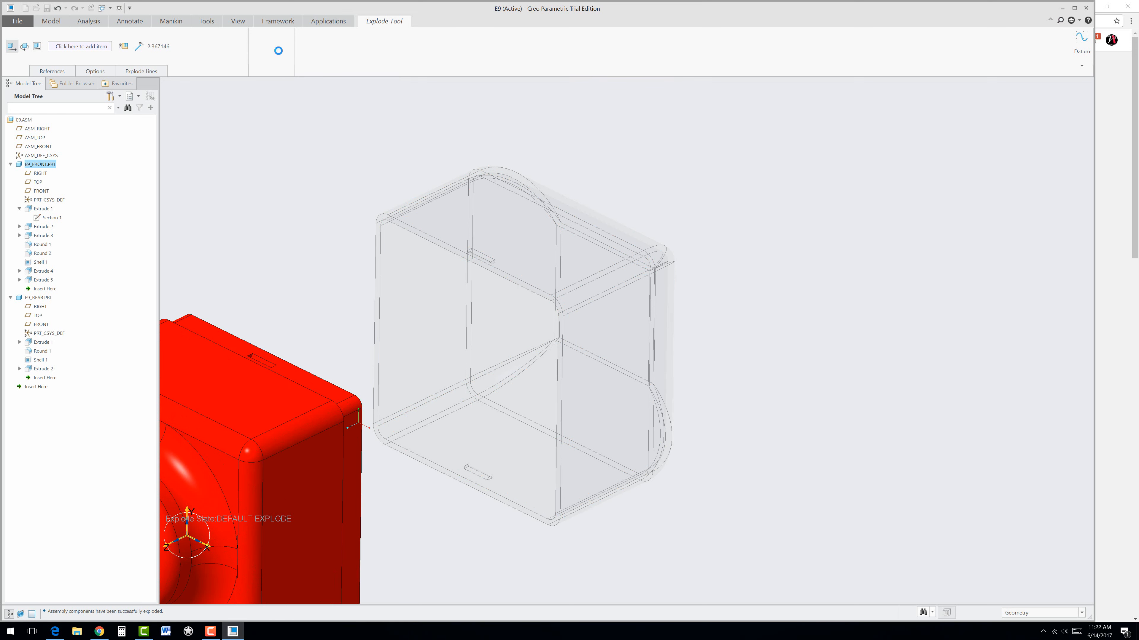
Save the modified explode state as Default Explode in the View Manager, updating the default state
{"action": "scroll", "coordinate": [469, 322], "scroll_direction": "up", "scroll_amount": 2}
{"action": "scroll", "coordinate": [320, 342], "scroll_direction": "up", "scroll_amount": 2}
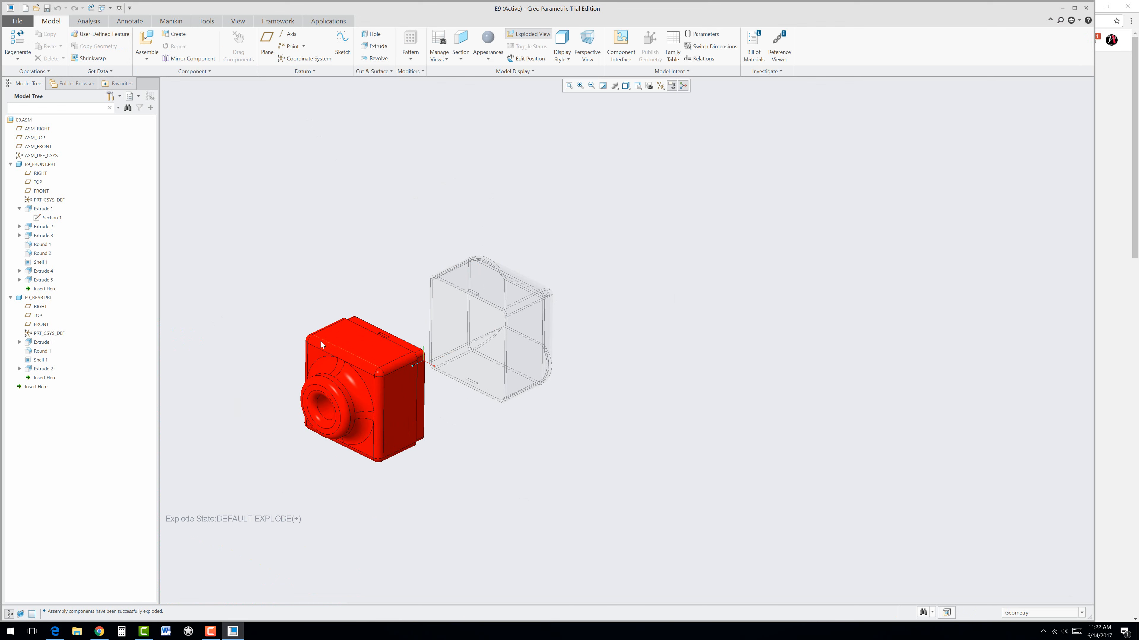
{"action": "scroll", "coordinate": [310, 340], "scroll_direction": "down", "scroll_amount": 2}
{"action": "scroll", "coordinate": [317, 338], "scroll_direction": "down", "scroll_amount": 1}
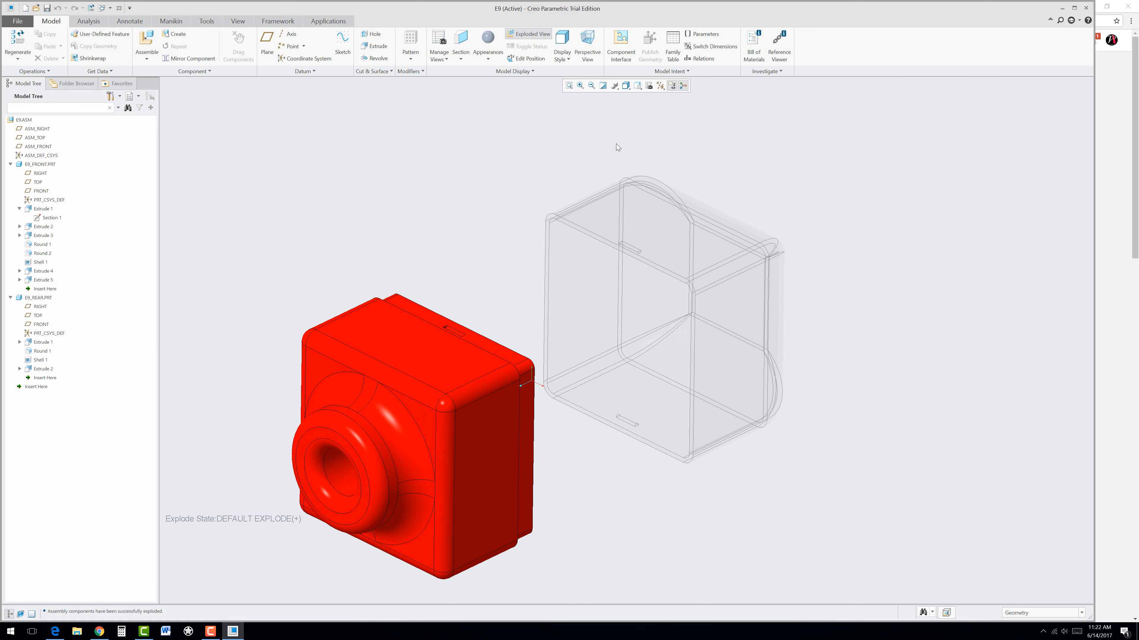
{"action": "left_click", "coordinate": [649, 86]}
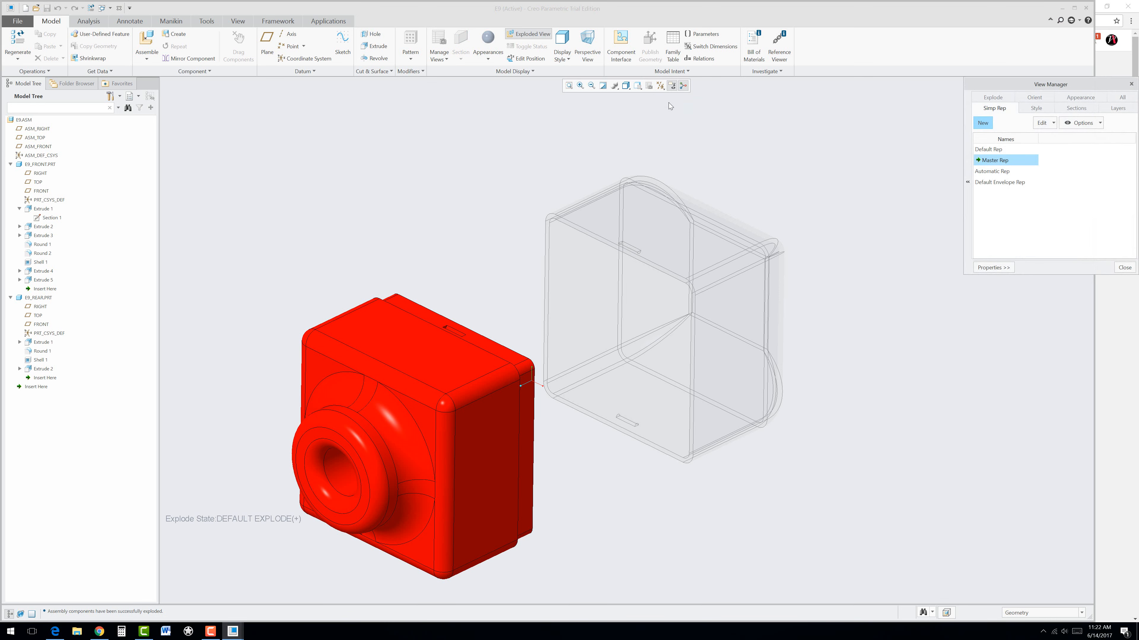
{"action": "left_click_drag", "start_coordinate": [1070, 87], "coordinate": [975, 102]}
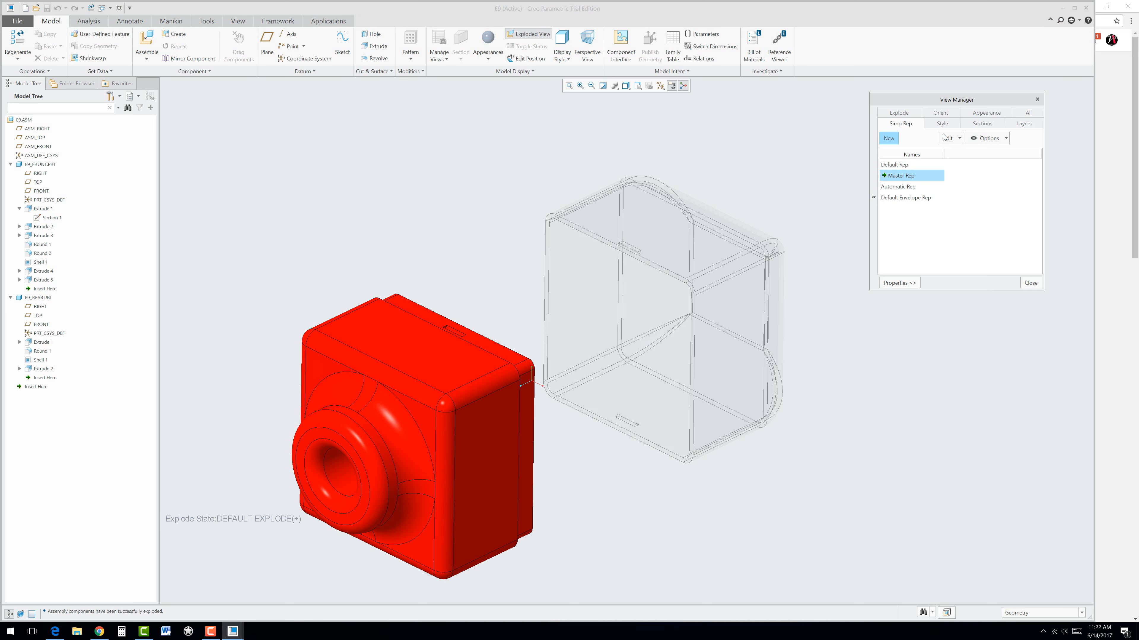
{"action": "left_click", "coordinate": [905, 111]}
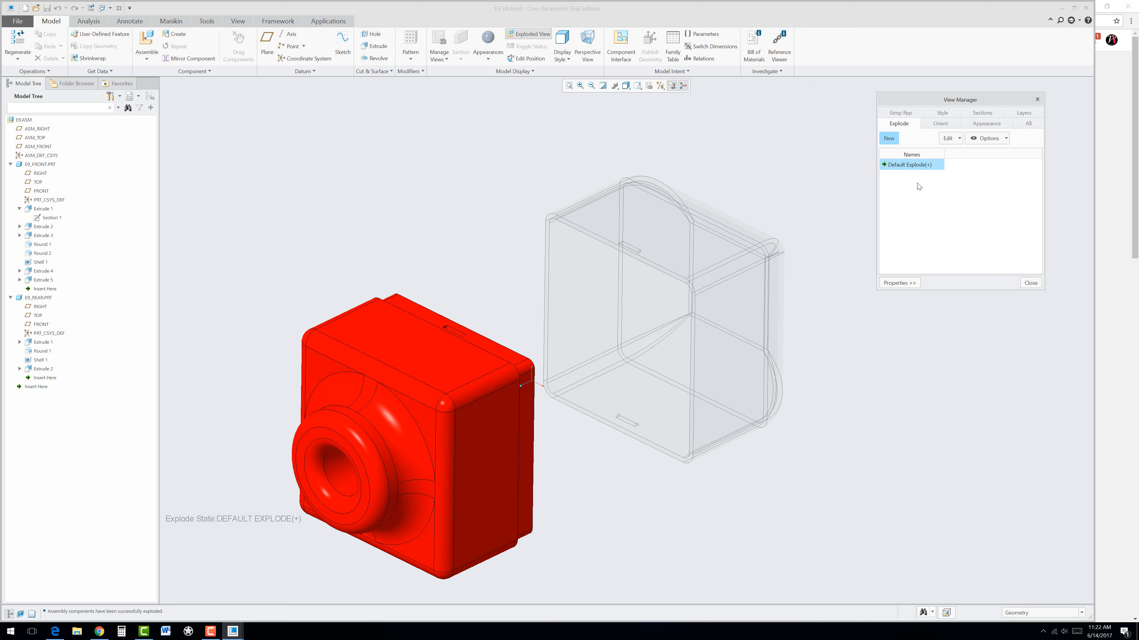
{"action": "left_click", "coordinate": [959, 139]}
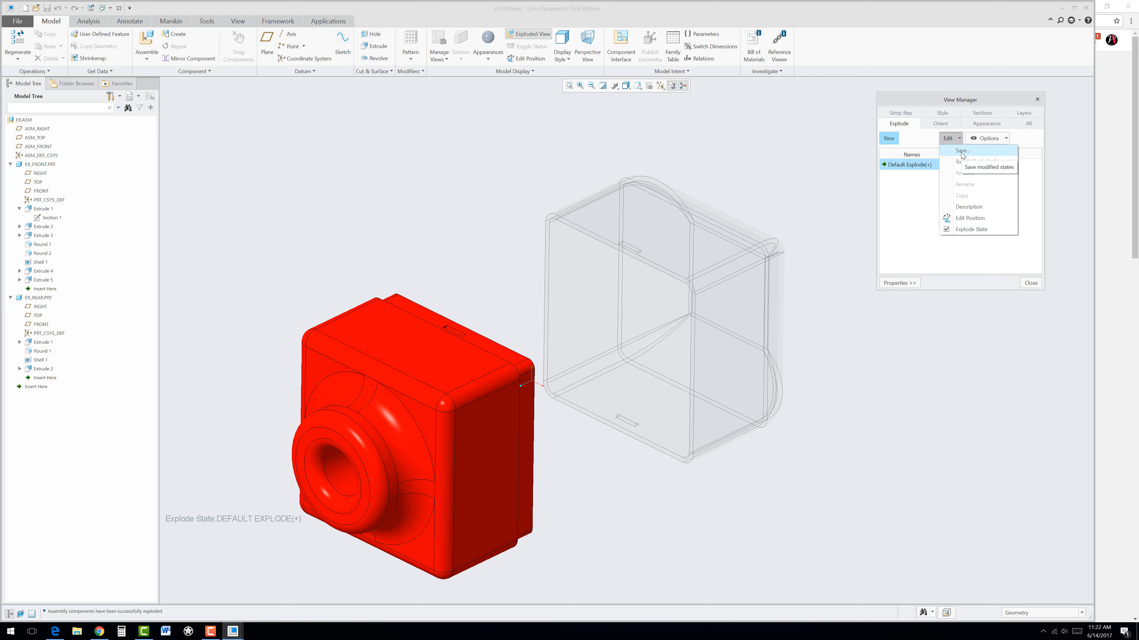
{"action": "left_click", "coordinate": [962, 152]}
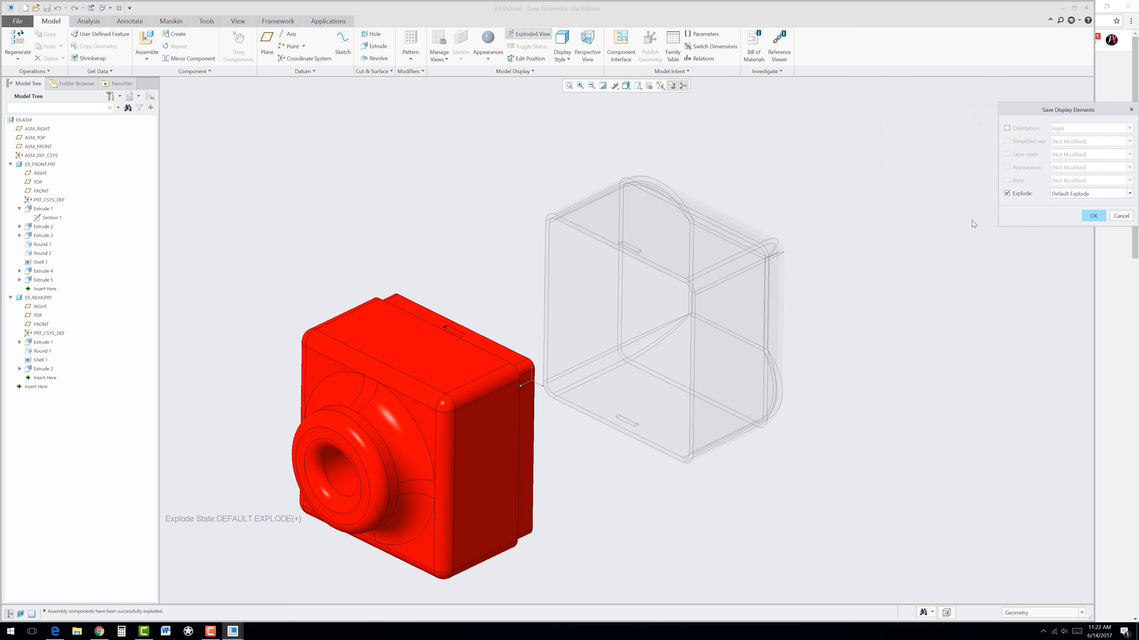
{"action": "left_click_drag", "start_coordinate": [1063, 112], "coordinate": [989, 115]}
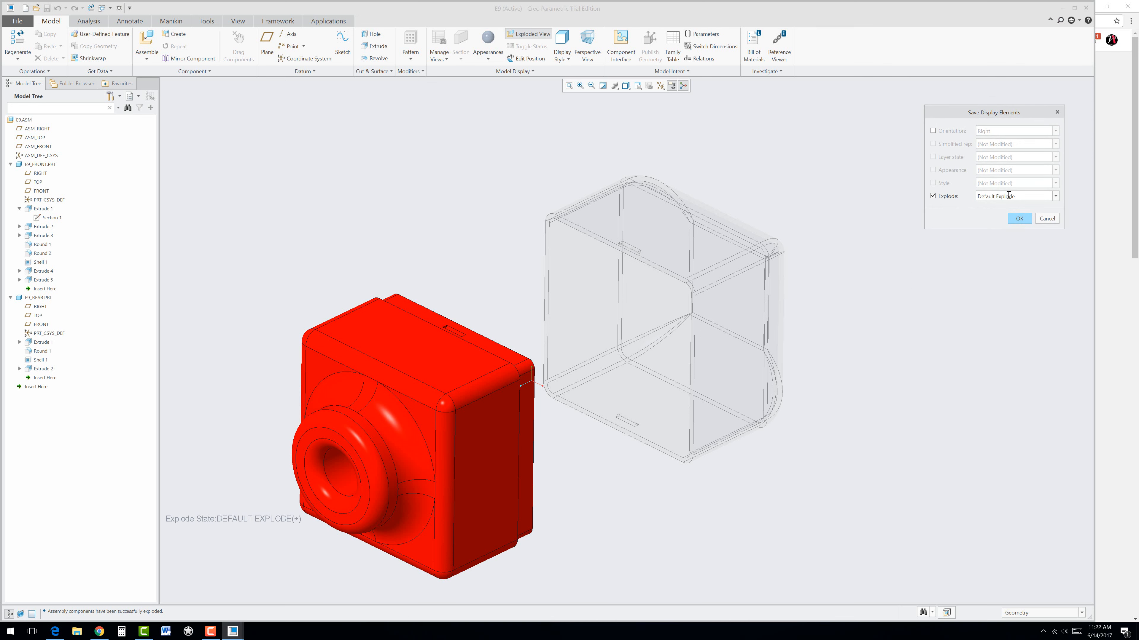
{"action": "left_click", "coordinate": [1018, 218]}
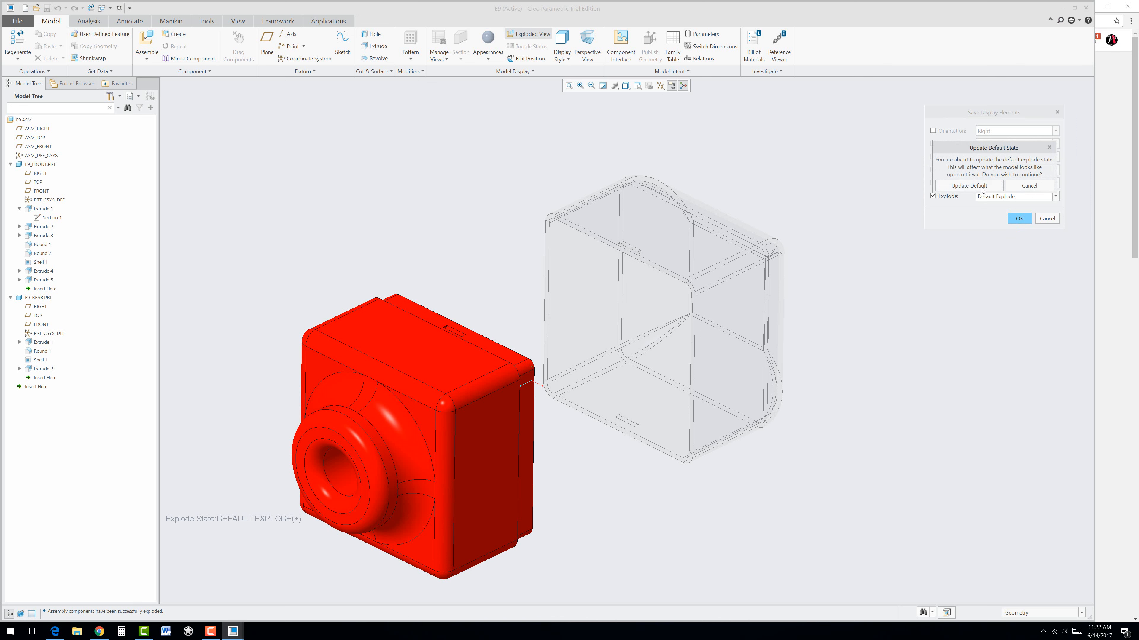
{"action": "left_click", "coordinate": [982, 186]}
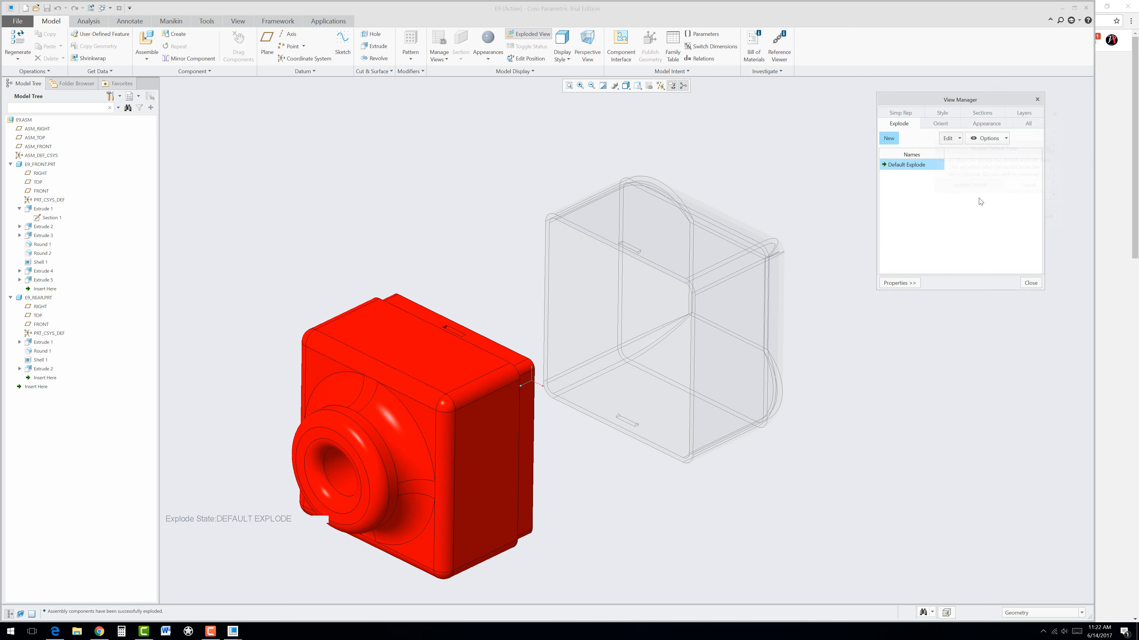
{"action": "left_click", "coordinate": [1030, 283]}
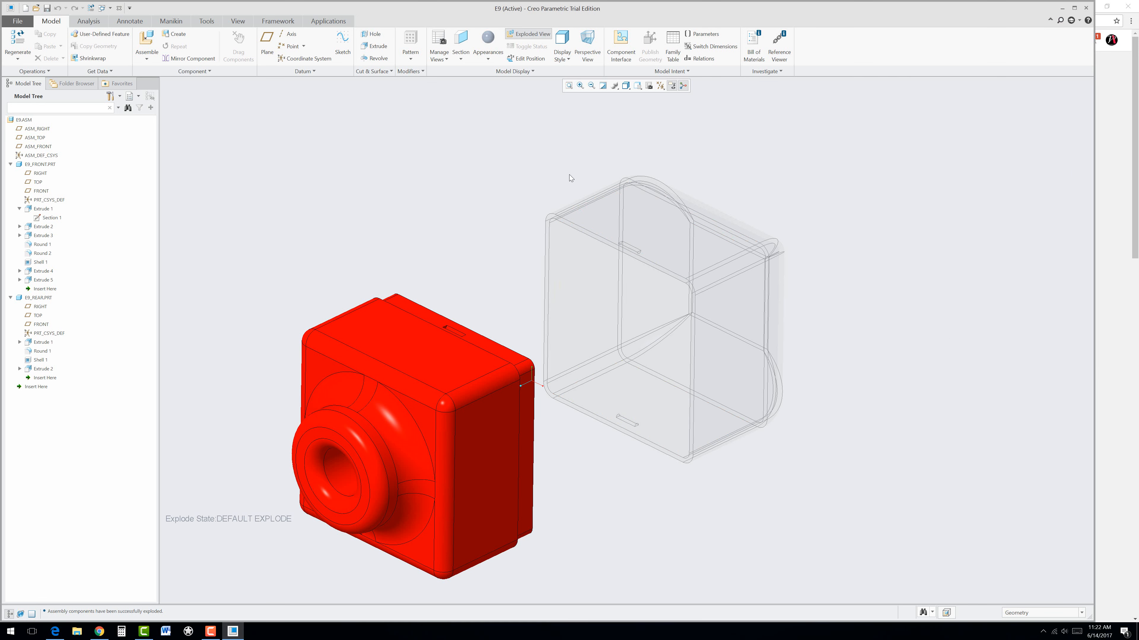
Turn off the exploded view to bring the front and rear parts back together
{"action": "left_click", "coordinate": [527, 36]}
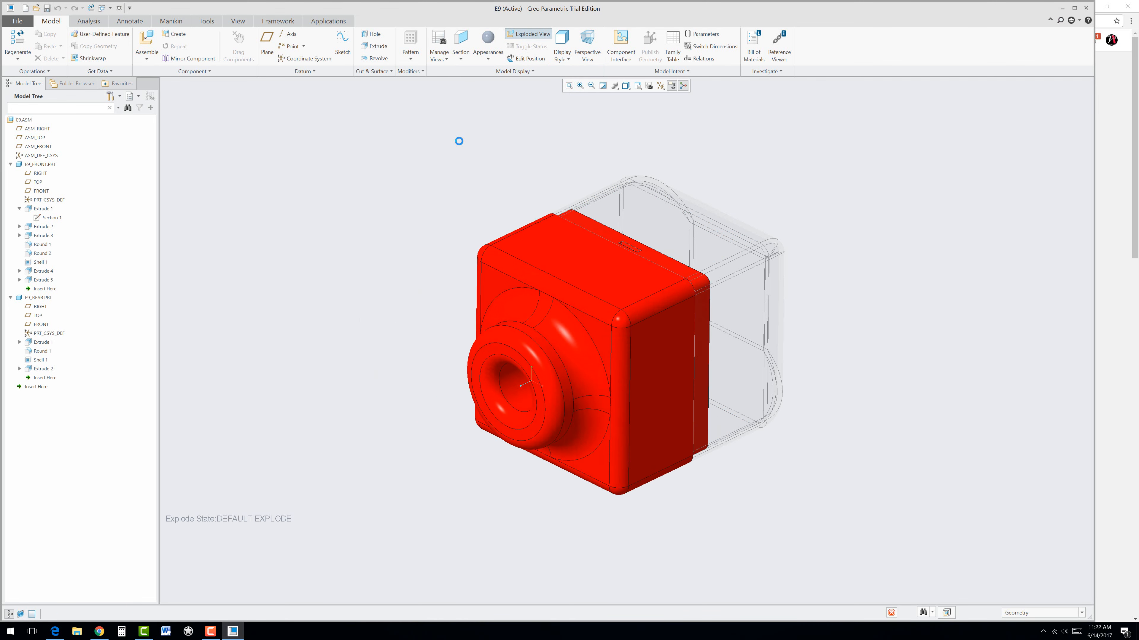
{"action": "scroll", "coordinate": [428, 306], "scroll_direction": "up", "scroll_amount": 2}
{"action": "scroll", "coordinate": [428, 306], "scroll_direction": "up", "scroll_amount": 1}
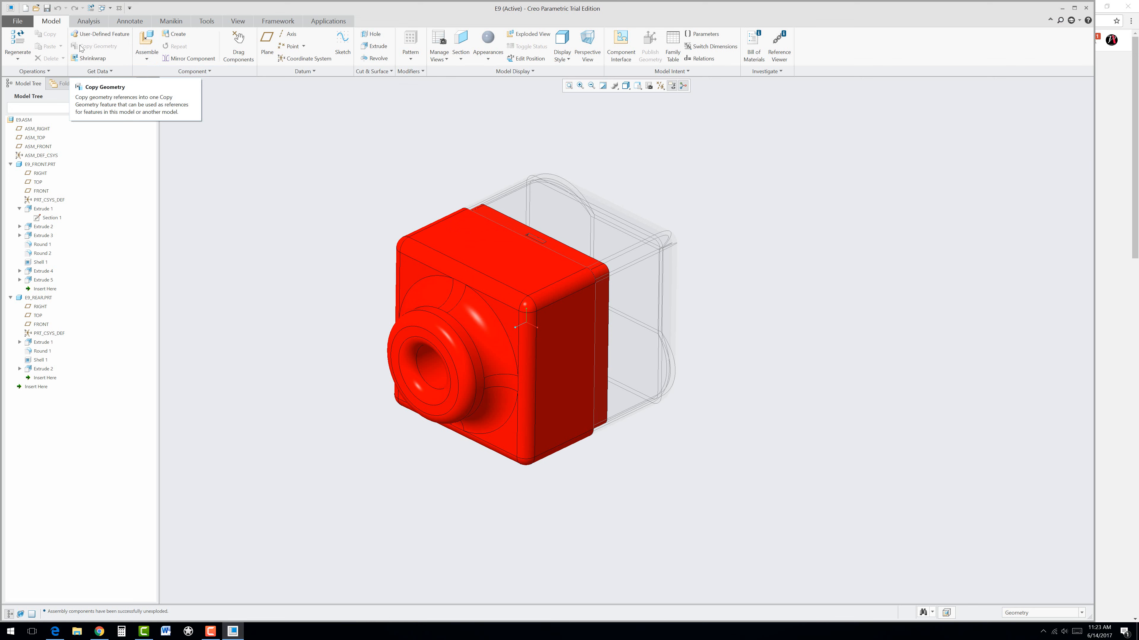
Start a new drawing file named L9
{"action": "left_click", "coordinate": [18, 21]}
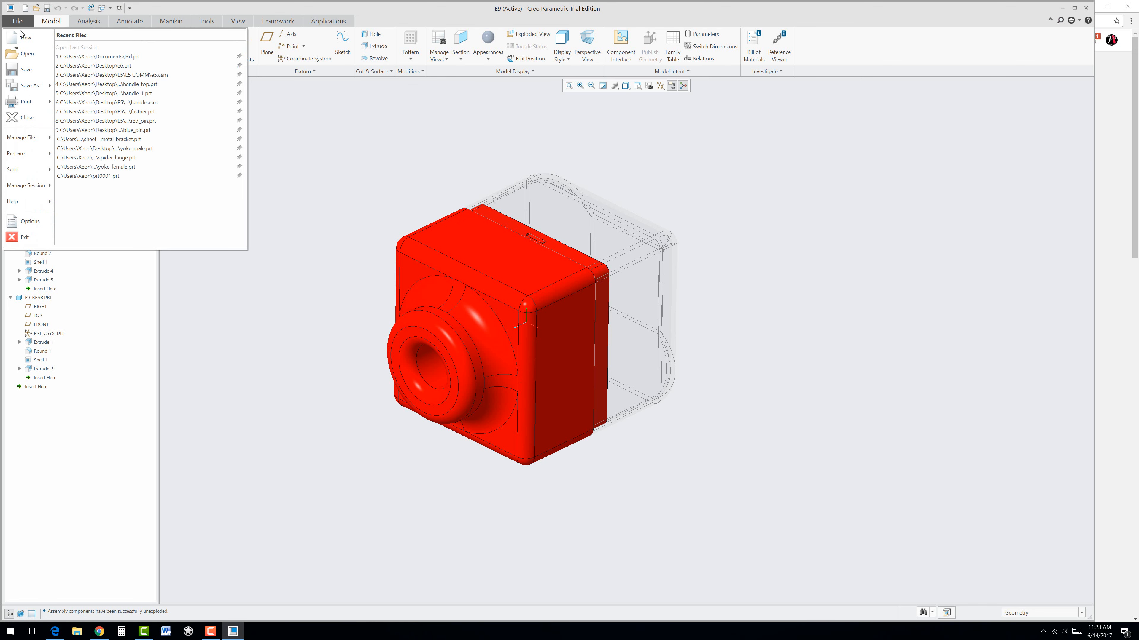
{"action": "left_click", "coordinate": [25, 38]}
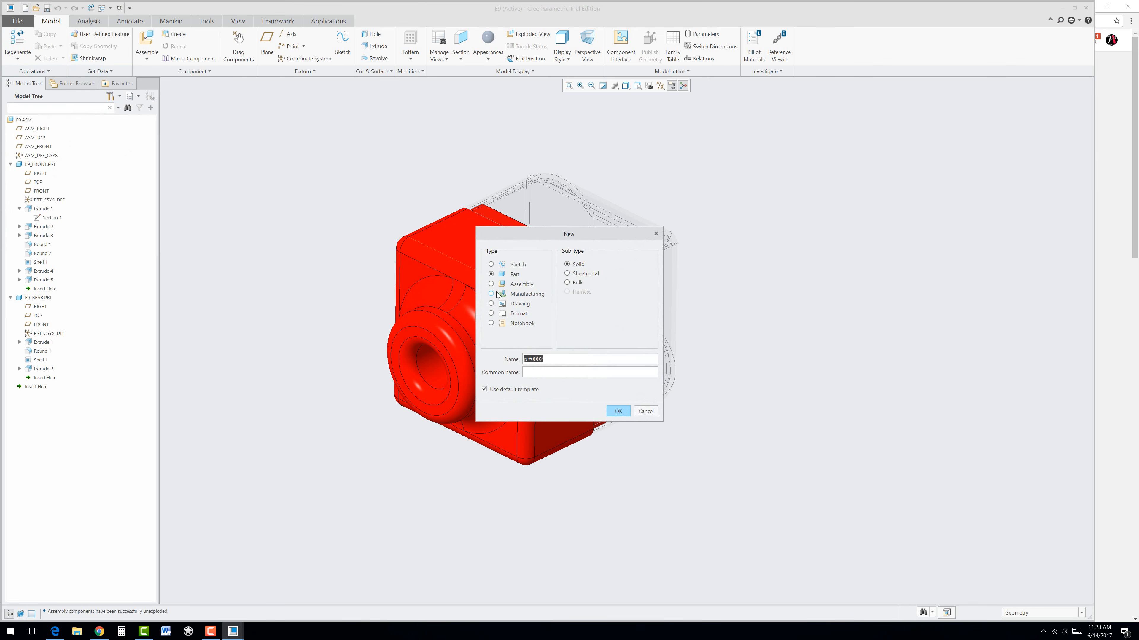
{"action": "left_click", "coordinate": [492, 304]}
{"action": "type", "text": "E9"}
{"action": "left_click", "coordinate": [617, 411]}
Create the drawing of e9.asm as empty with format, using the a.frm system format
{"action": "left_click", "coordinate": [529, 283]}
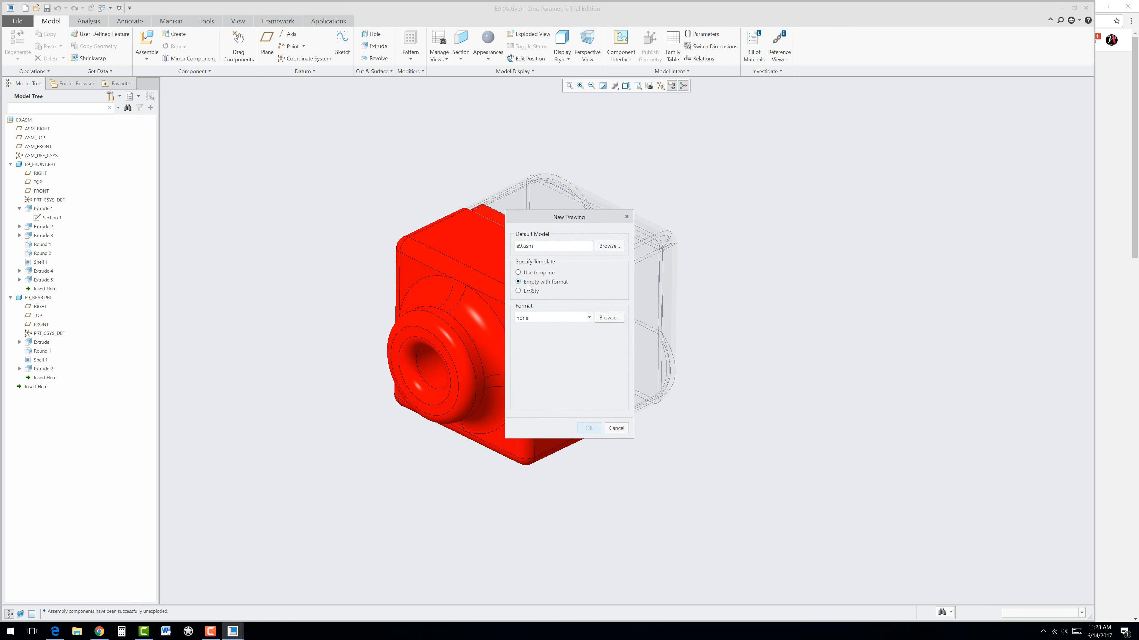
{"action": "left_click", "coordinate": [609, 316]}
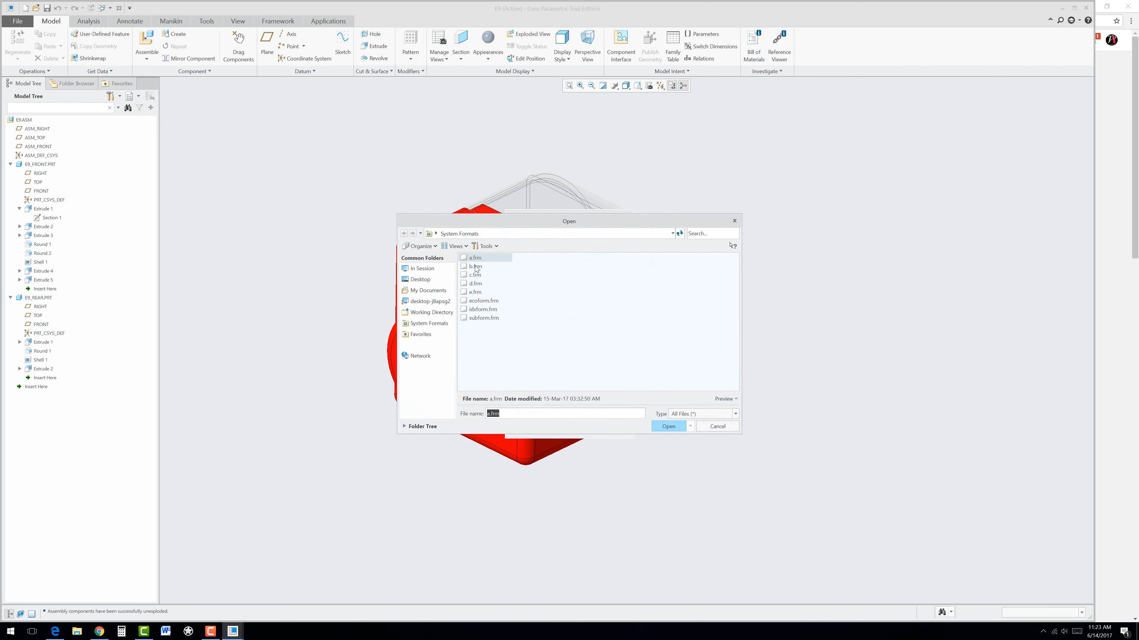
{"action": "left_click", "coordinate": [475, 258]}
{"action": "left_click", "coordinate": [672, 428]}
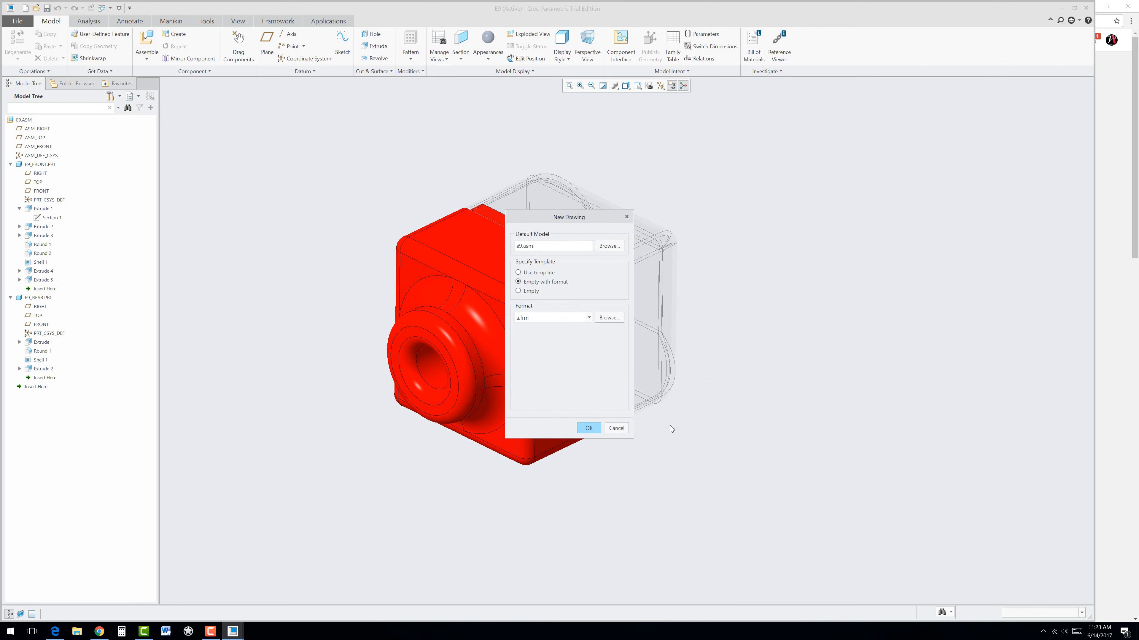
{"action": "left_click", "coordinate": [587, 427]}
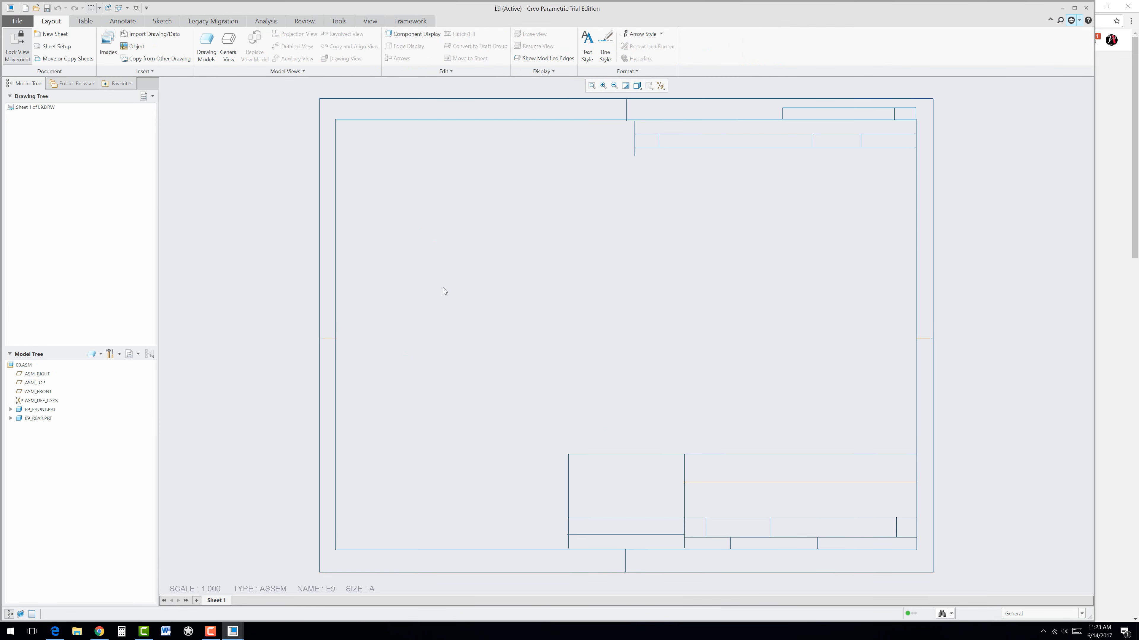
Place a general view of the assembly in the sheet's lower-left area, oriented to FRONT, with no section
{"action": "left_click", "coordinate": [229, 44]}
{"action": "left_click", "coordinate": [585, 376]}
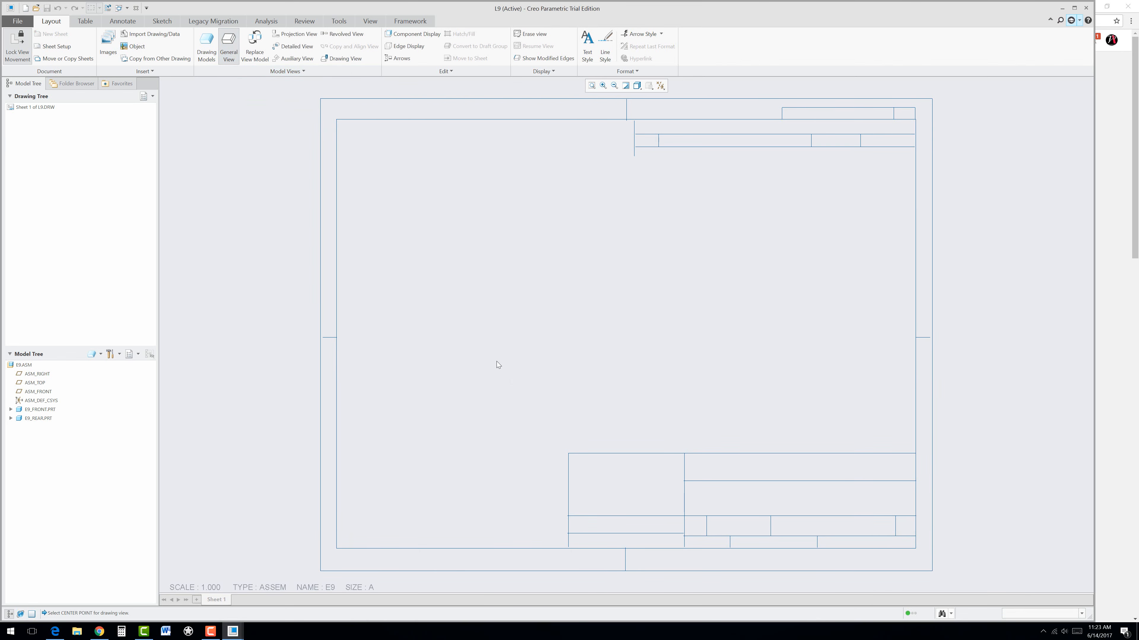
{"action": "left_click", "coordinate": [463, 364]}
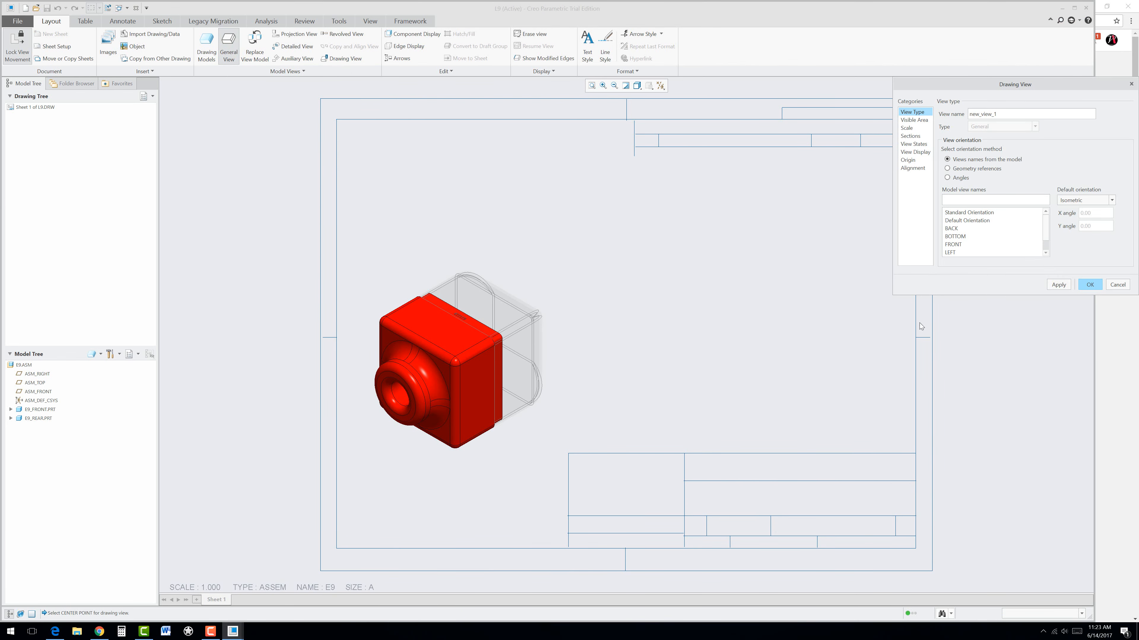
{"action": "double_click", "coordinate": [954, 244]}
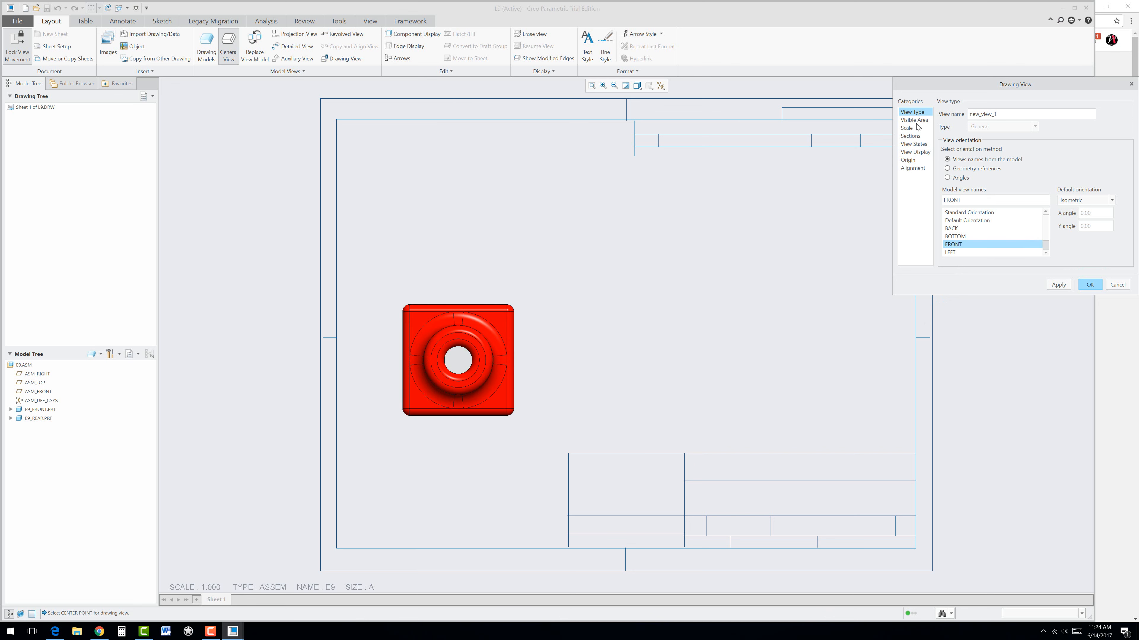
{"action": "left_click", "coordinate": [915, 152]}
{"action": "left_click", "coordinate": [914, 144]}
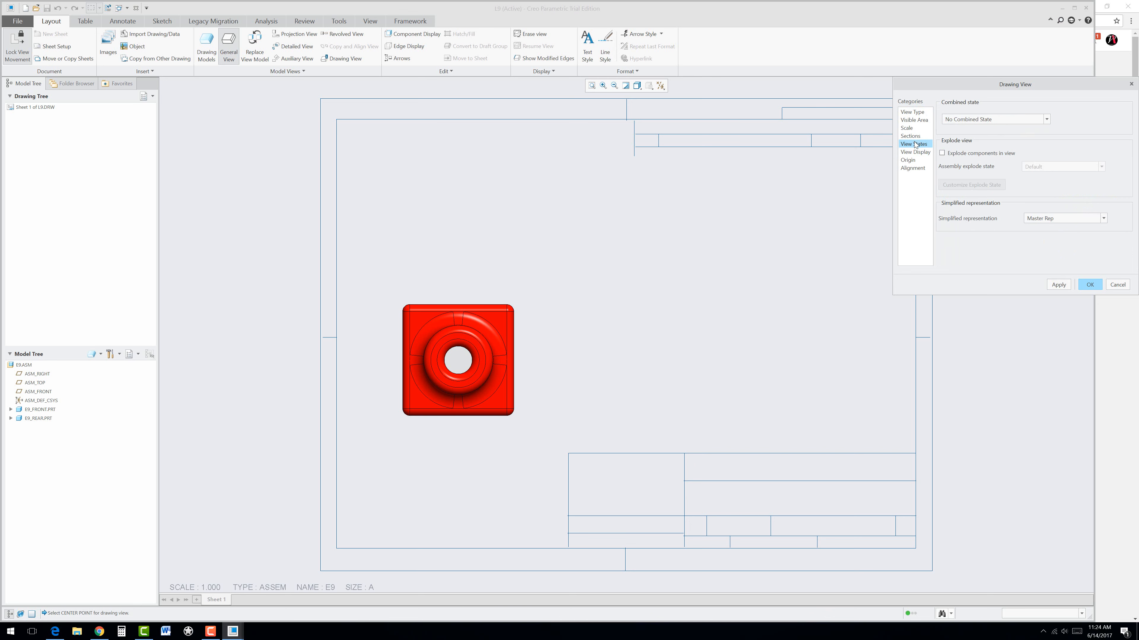
{"action": "left_click", "coordinate": [911, 137]}
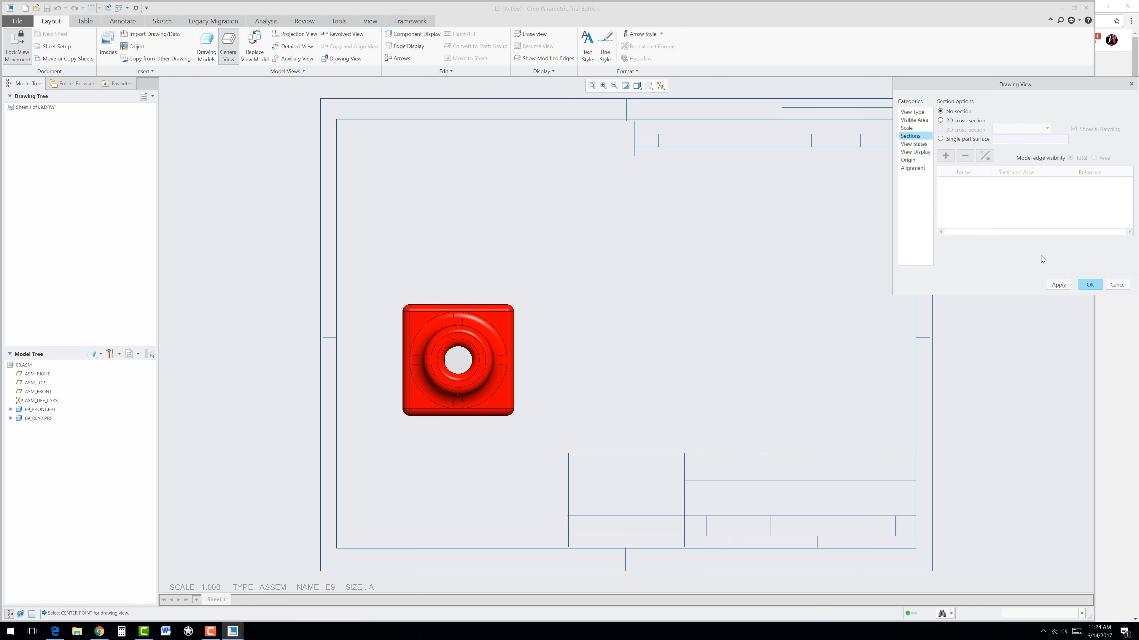
{"action": "left_click", "coordinate": [1090, 286]}
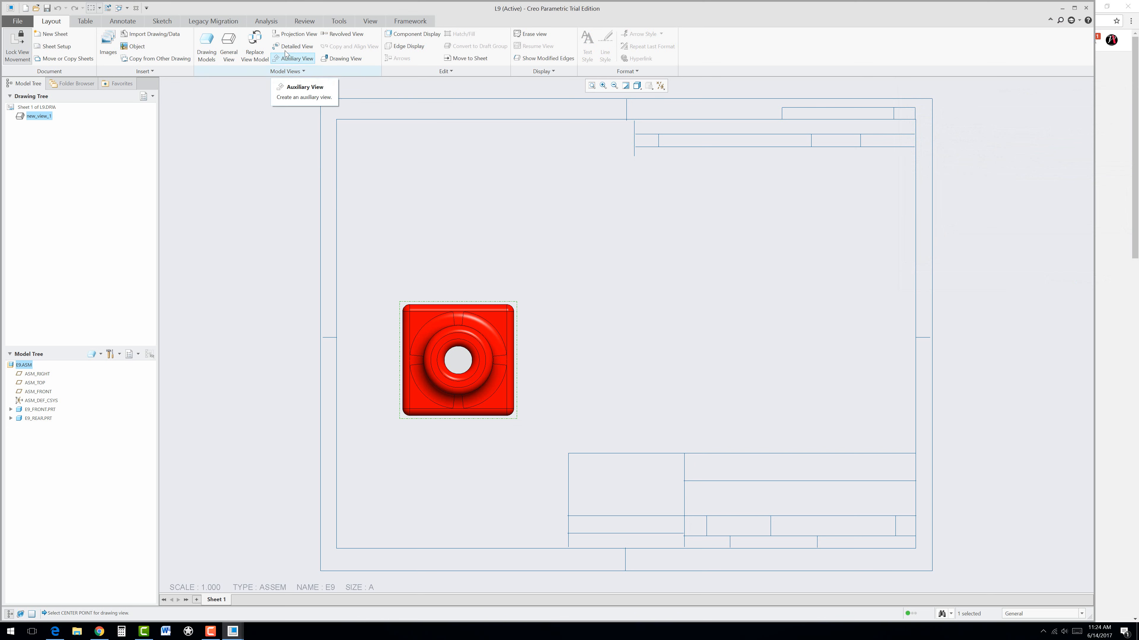
Check the reference drawing's view layout in the PDF and add a projected top view above the front view
{"action": "left_click", "coordinate": [293, 34]}
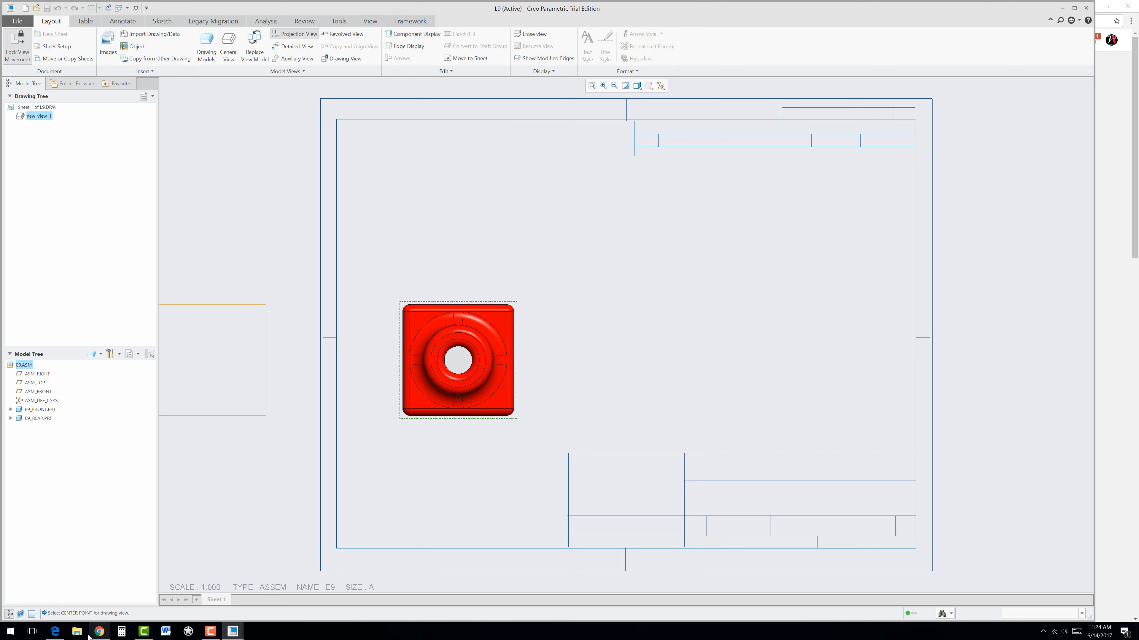
{"action": "left_click", "coordinate": [55, 631]}
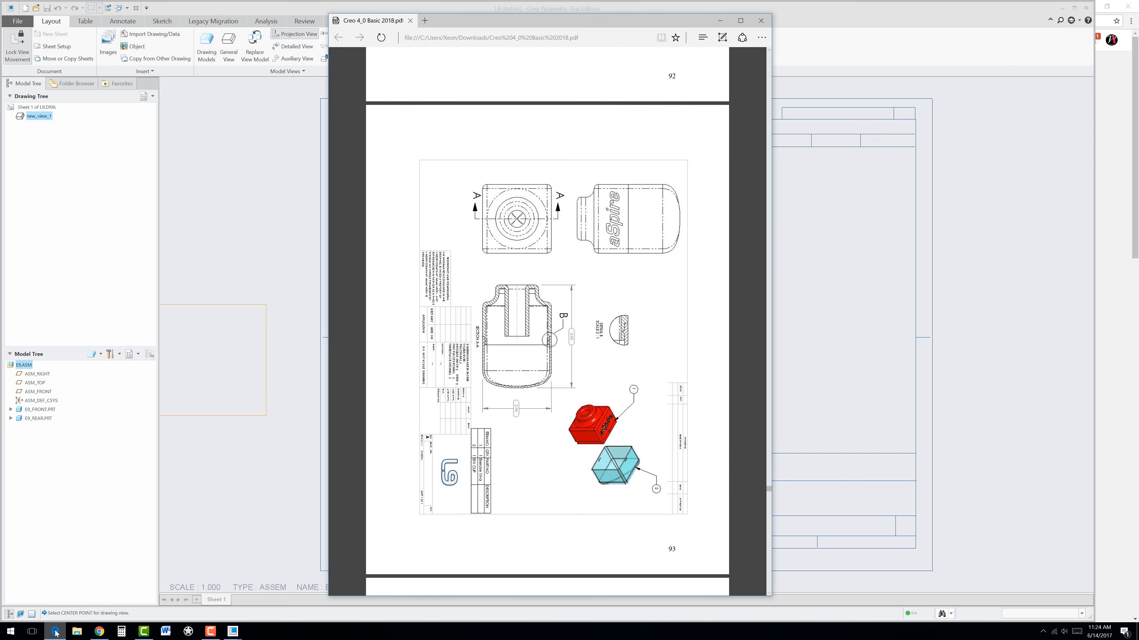
{"action": "left_click", "coordinate": [55, 632]}
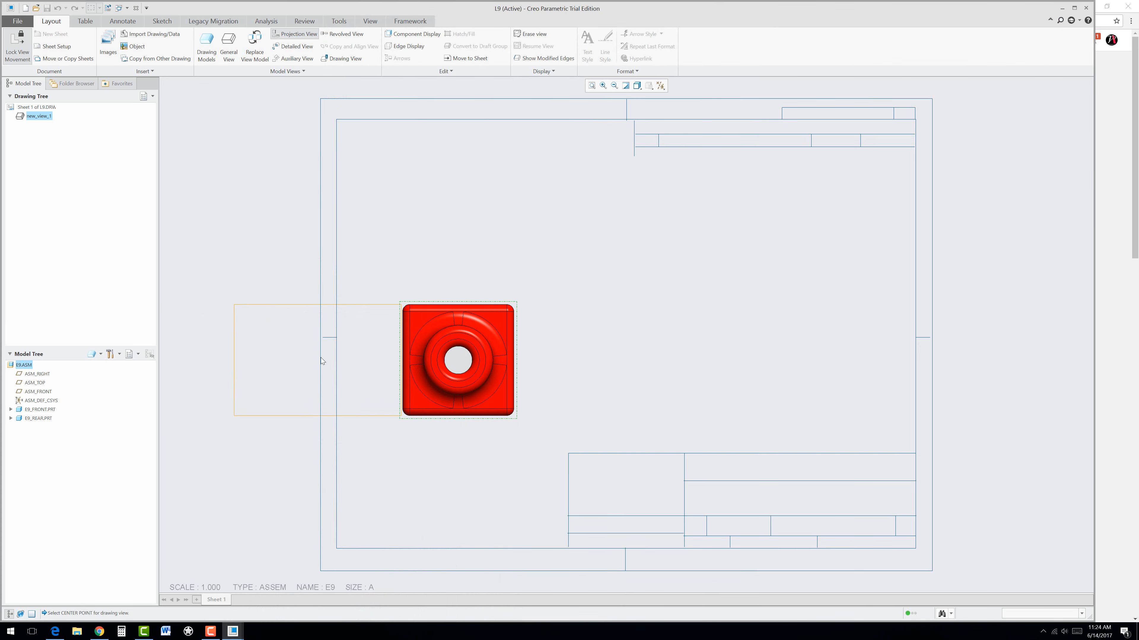
{"action": "left_click", "coordinate": [444, 208]}
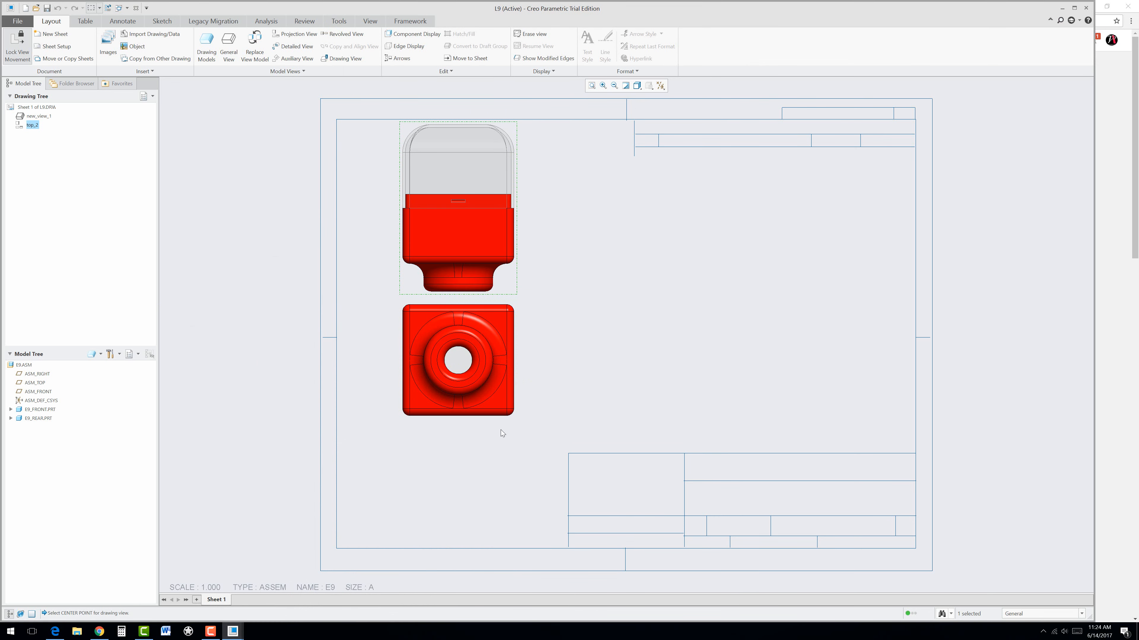
Add a projected right side view beside the front view
{"action": "left_click", "coordinate": [495, 410]}
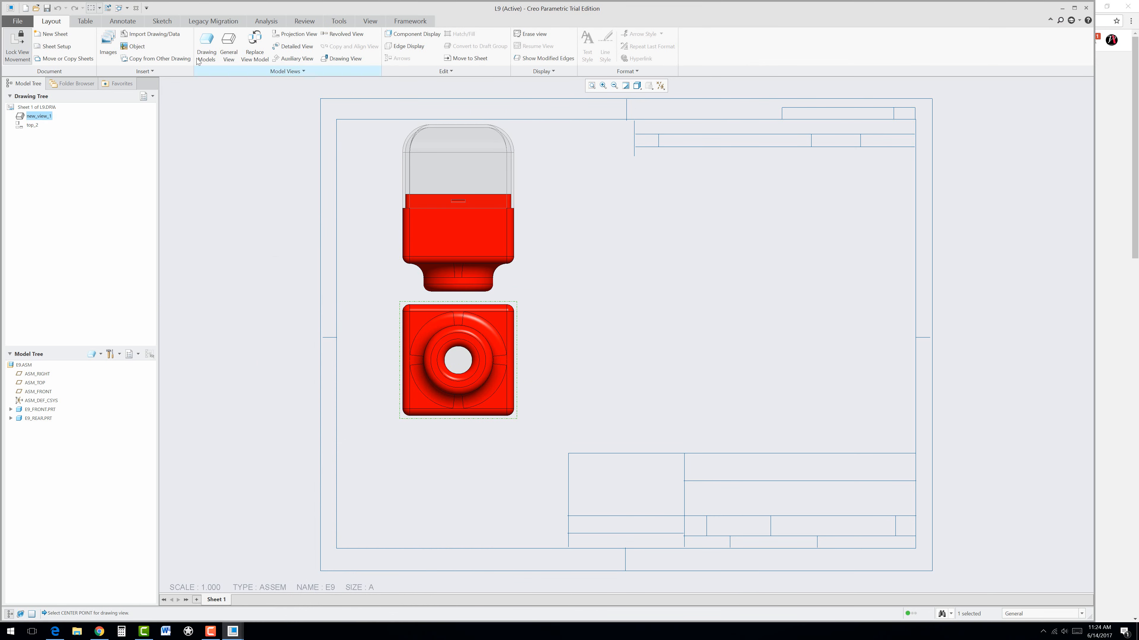
{"action": "left_click", "coordinate": [285, 39]}
{"action": "left_click", "coordinate": [634, 364]}
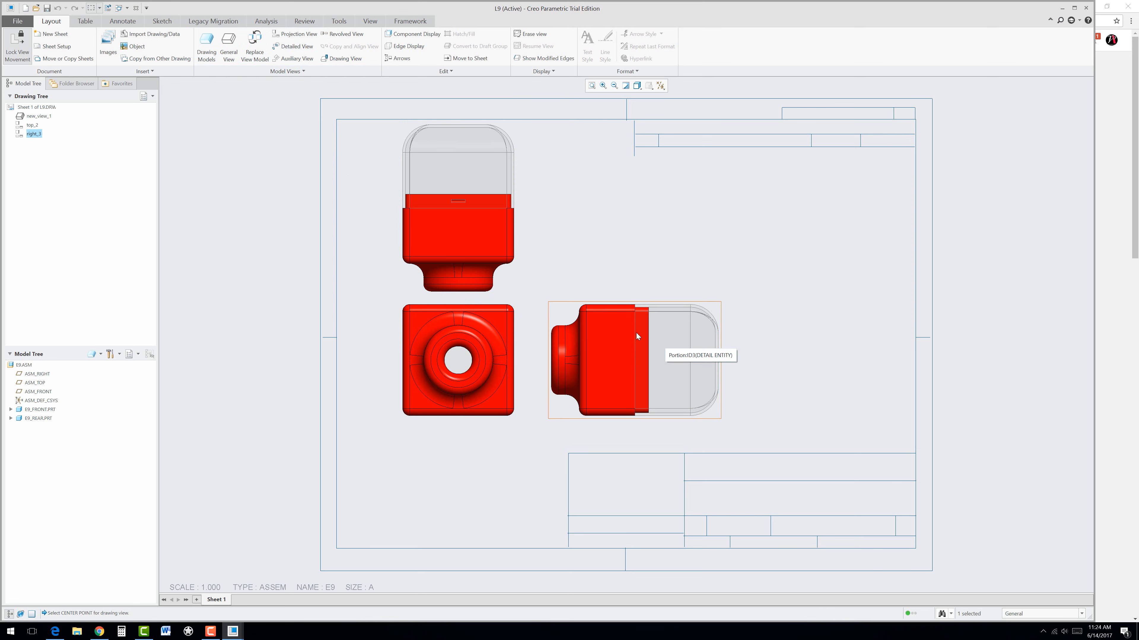
Unlock view movement and shift the front view slightly down and to the left, away from the top view
{"action": "left_click", "coordinate": [405, 421]}
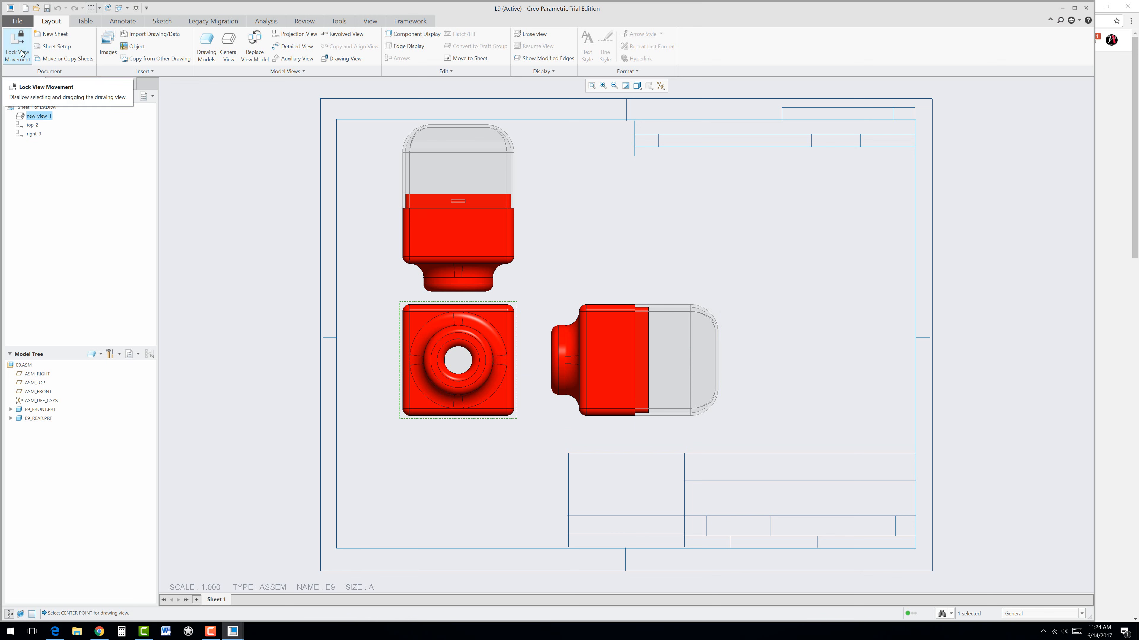
{"action": "left_click_drag", "start_coordinate": [459, 359], "coordinate": [453, 381]}
{"action": "left_click", "coordinate": [489, 452]}
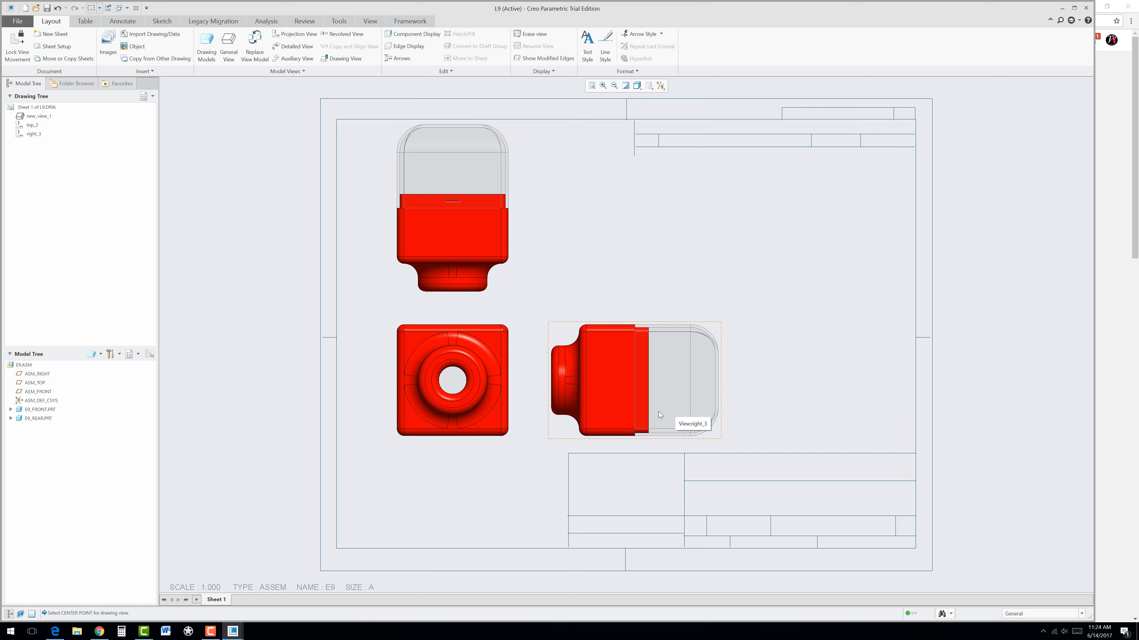
Give the right side view a 2D cross-section, creating a new planar, single section named A
{"action": "double_click", "coordinate": [567, 338]}
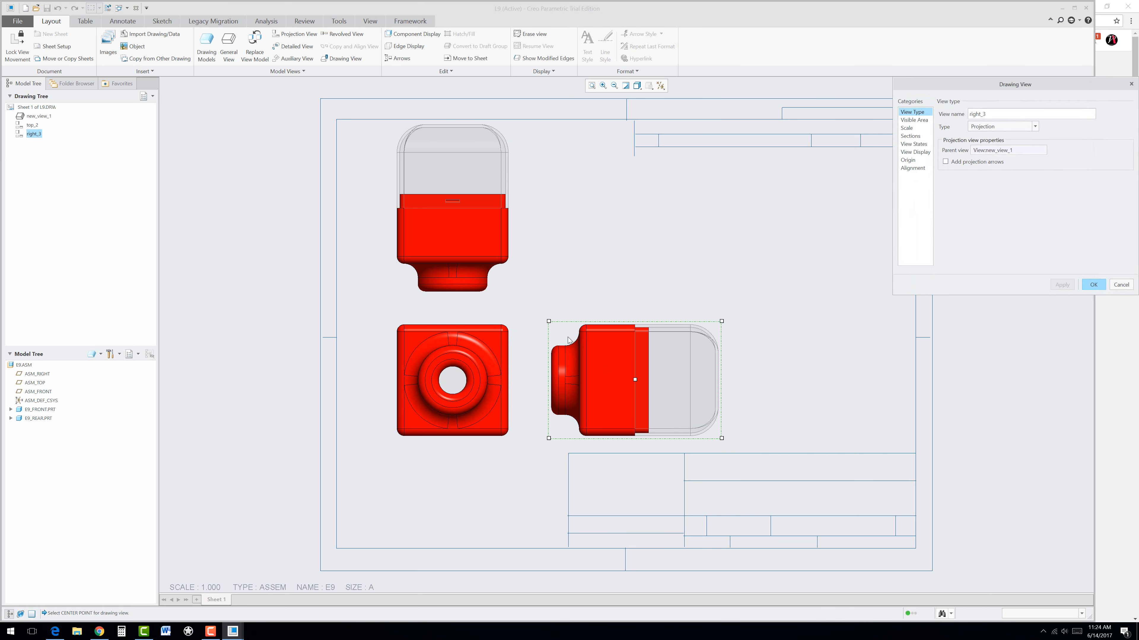
{"action": "left_click", "coordinate": [910, 136]}
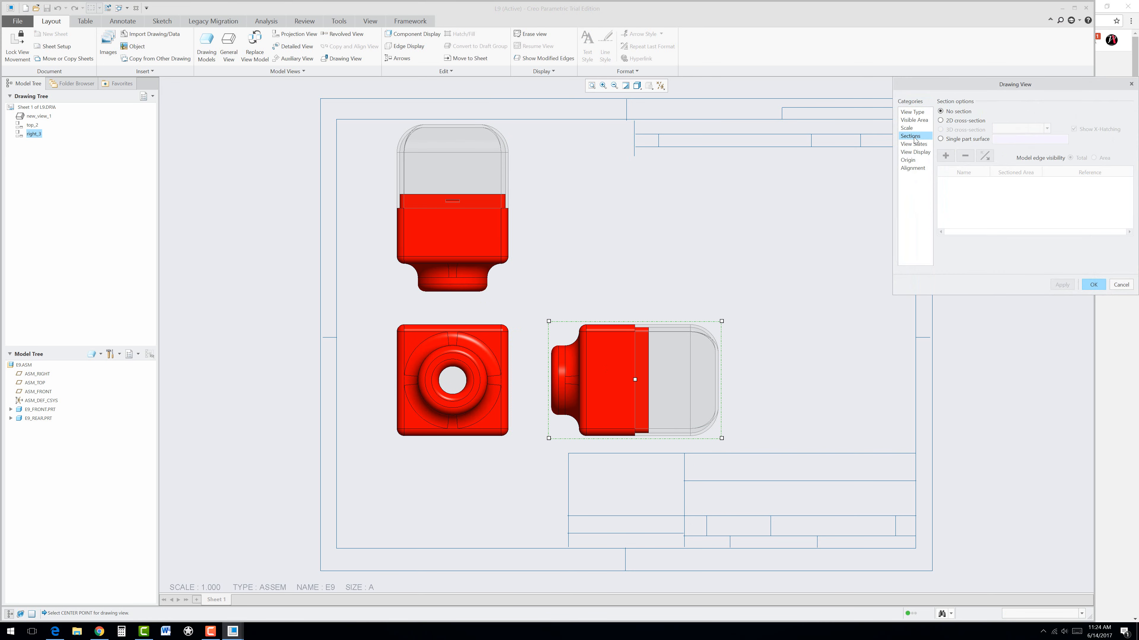
{"action": "left_click", "coordinate": [941, 121]}
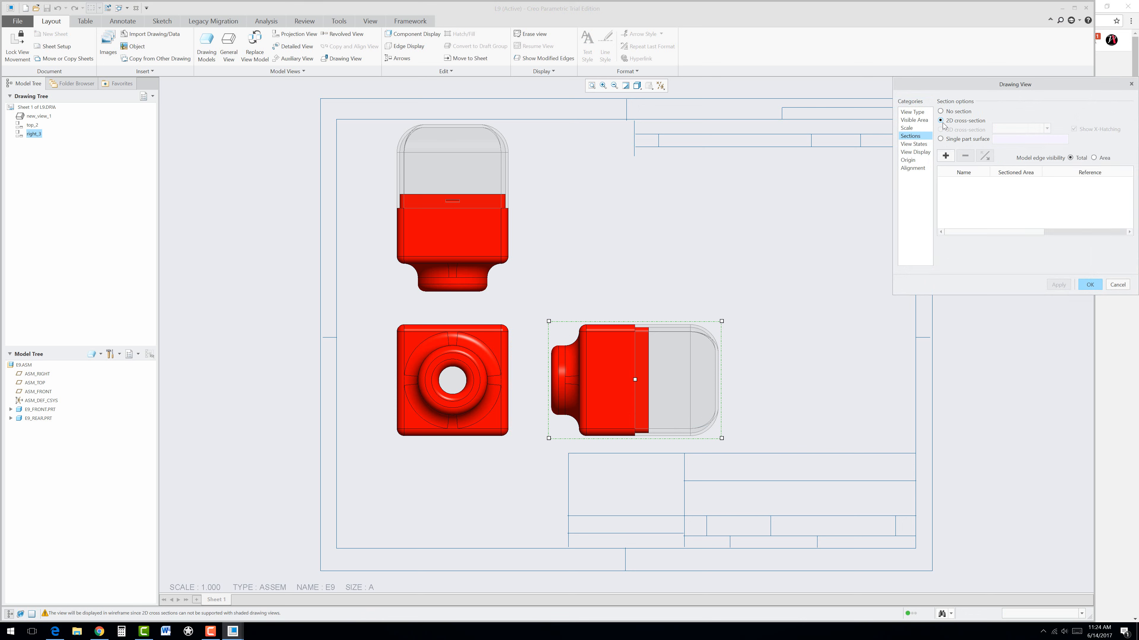
{"action": "left_click", "coordinate": [945, 157]}
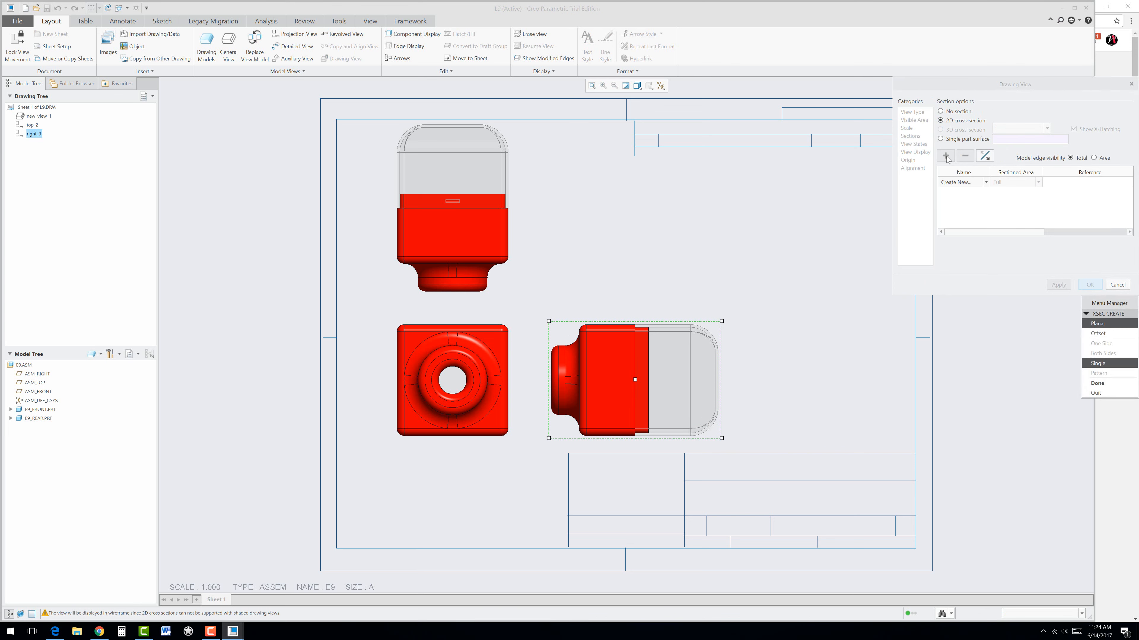
{"action": "left_click", "coordinate": [1106, 385]}
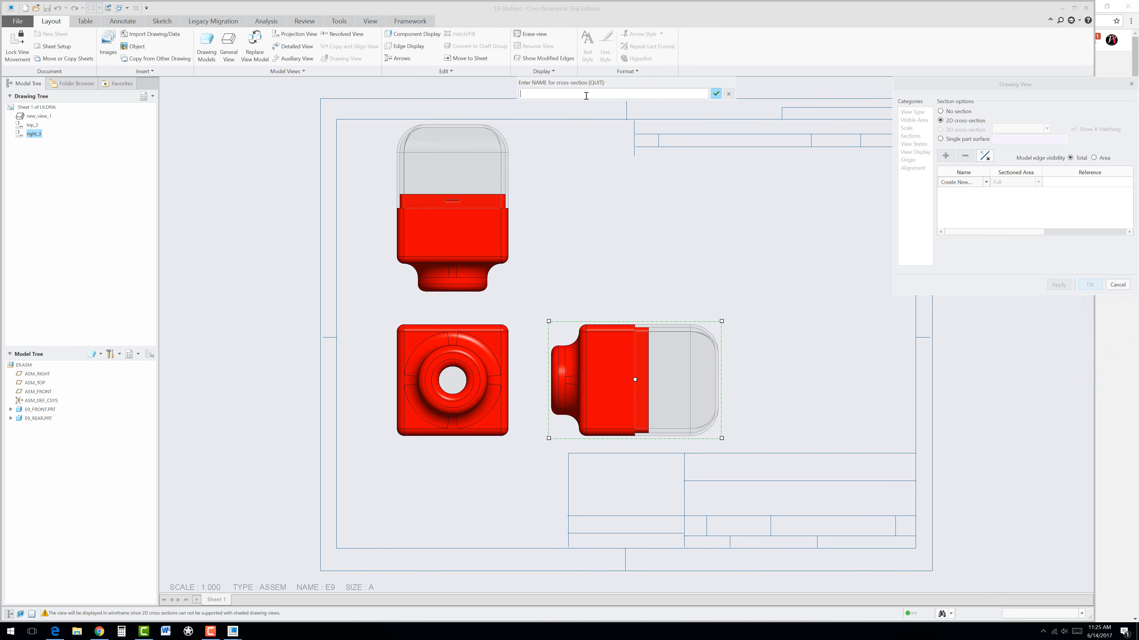
{"action": "type", "text": "A"}
{"action": "left_click", "coordinate": [716, 94]}
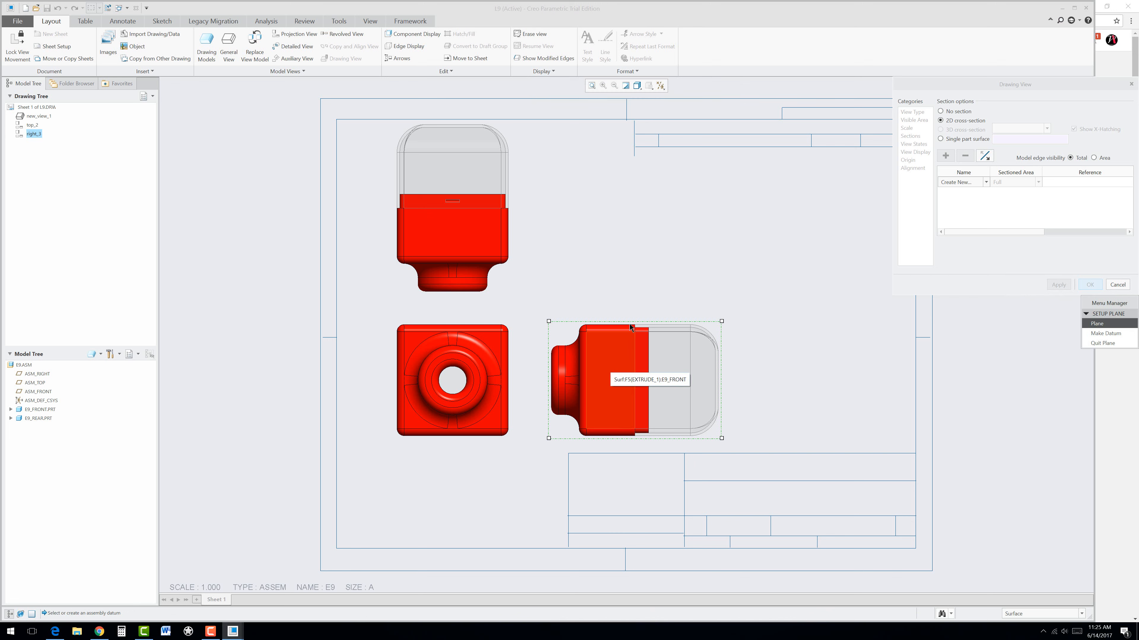
Show datum planes, pick ASM_RIGHT in the front view as section A's cutting plane, and apply the full section
{"action": "left_click", "coordinate": [660, 85]}
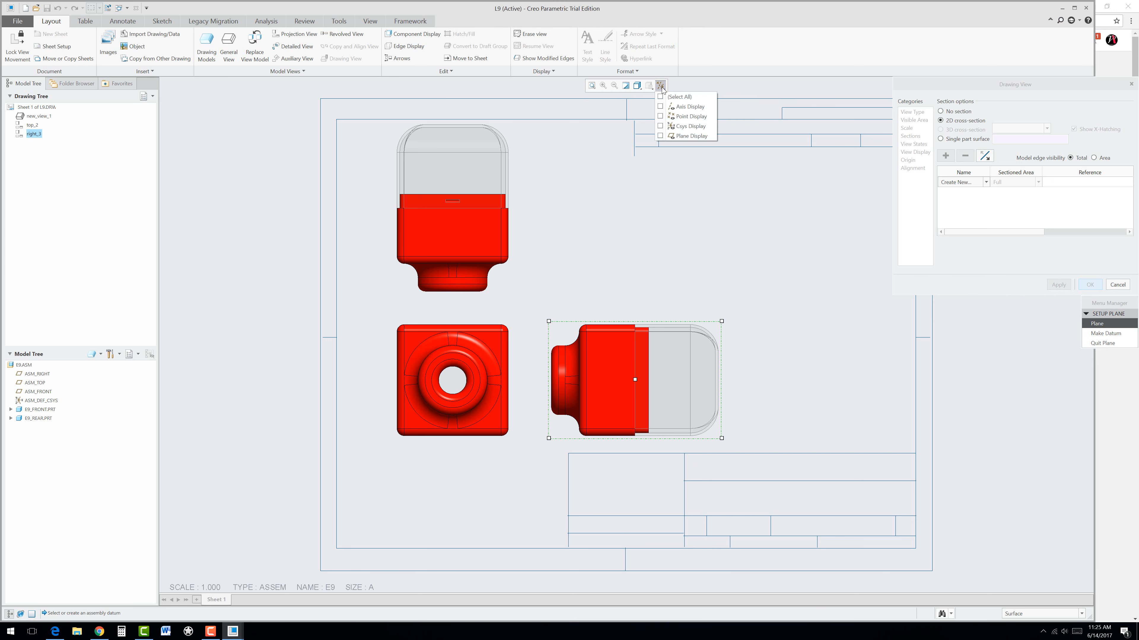
{"action": "left_click", "coordinate": [660, 136]}
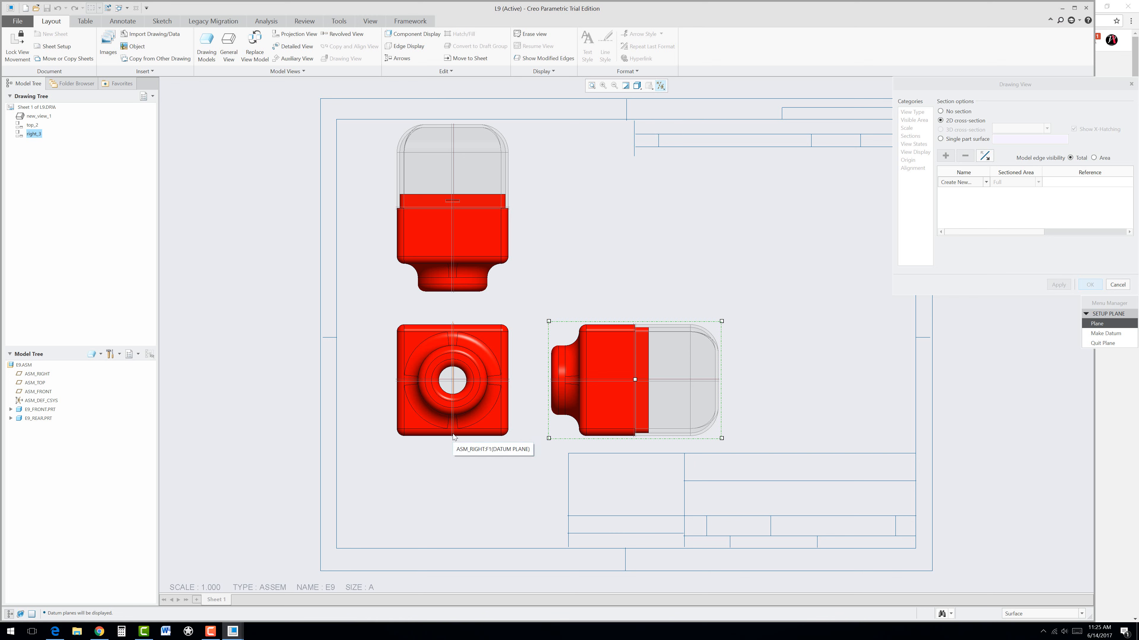
{"action": "left_click", "coordinate": [452, 437]}
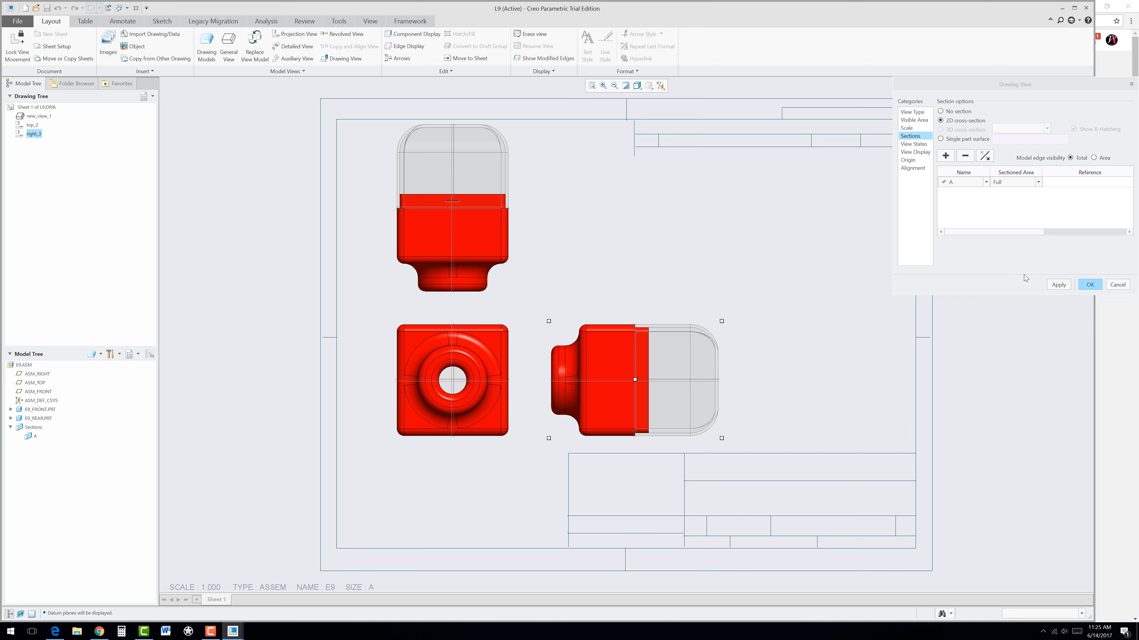
{"action": "left_click", "coordinate": [1059, 285]}
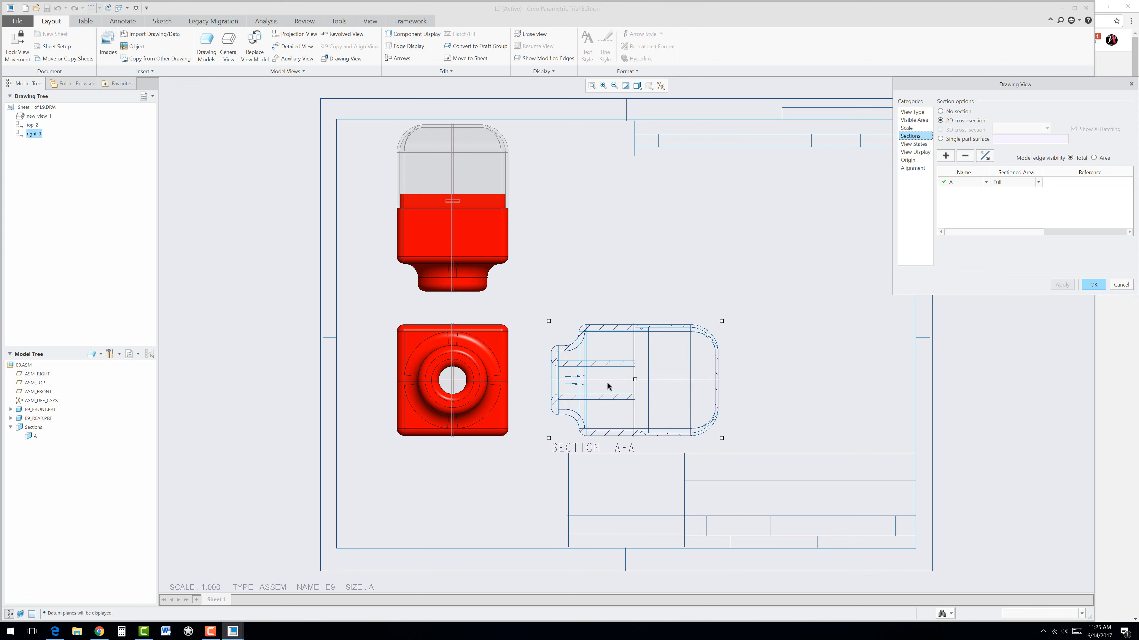
Set the sectioned right view's display style to No Hidden and its tangent edges to Phantom
{"action": "left_click", "coordinate": [913, 144]}
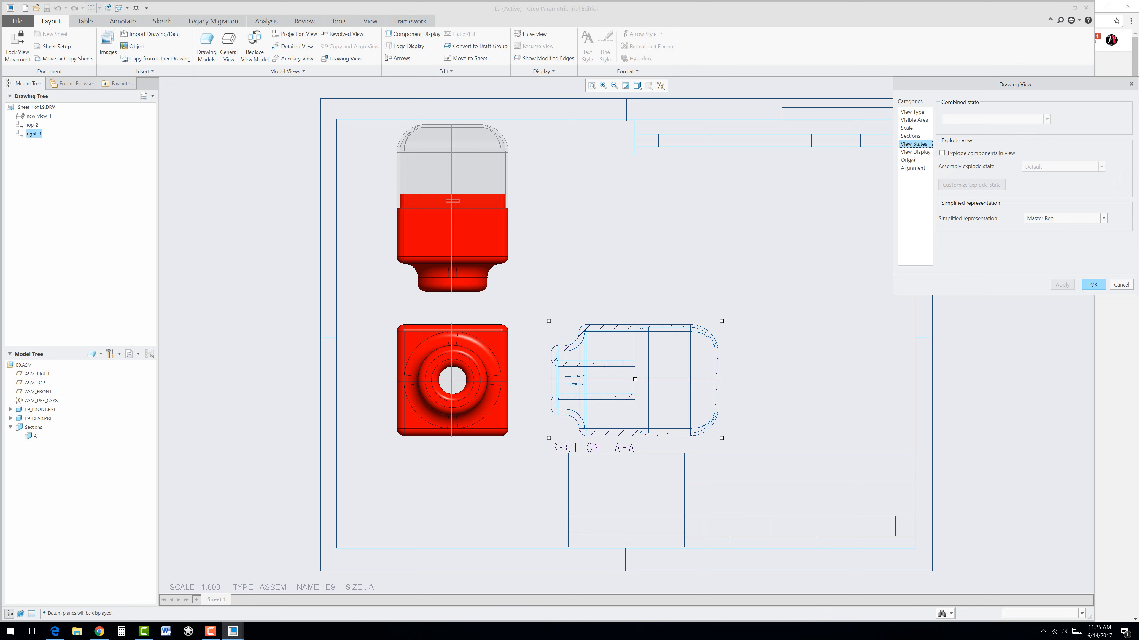
{"action": "left_click", "coordinate": [915, 153]}
{"action": "left_click", "coordinate": [1004, 125]}
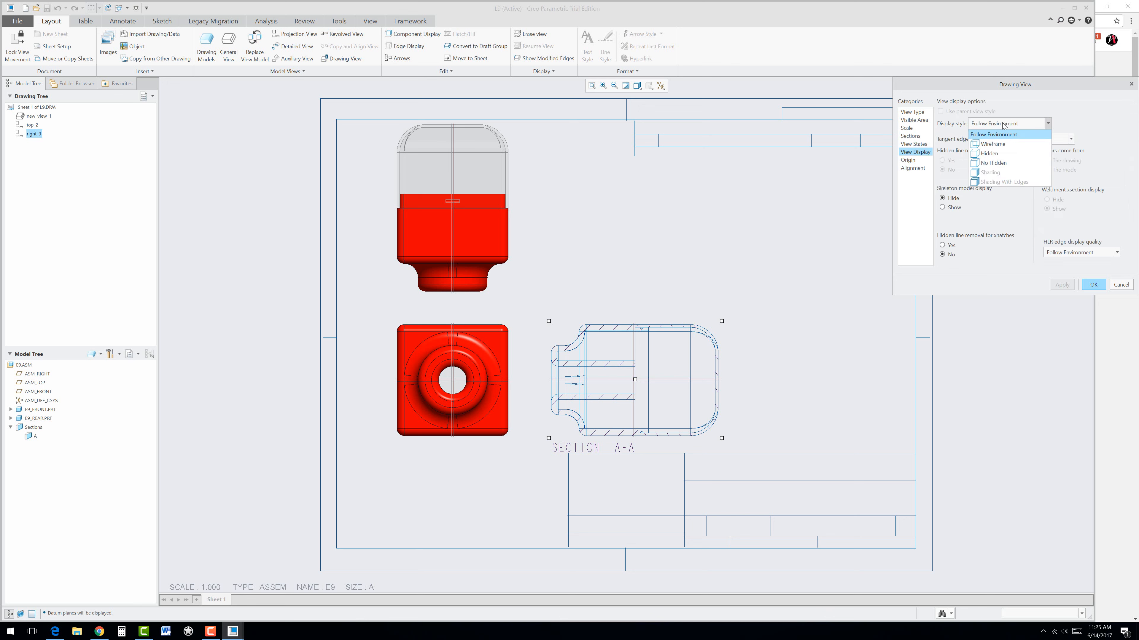
{"action": "left_click", "coordinate": [985, 163]}
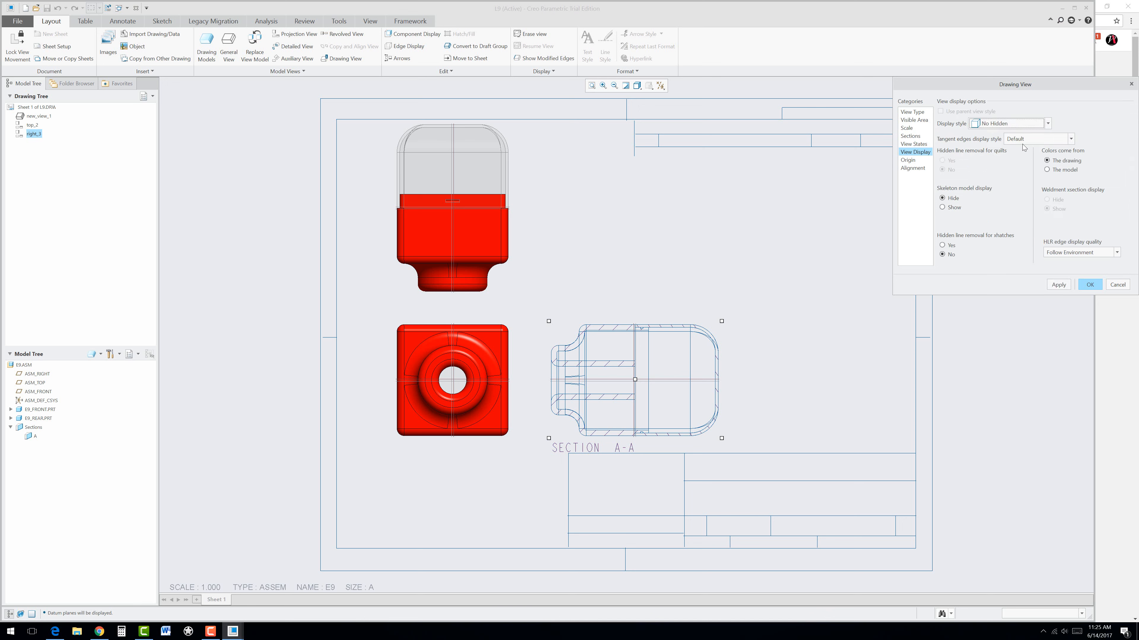
{"action": "left_click", "coordinate": [1035, 140]}
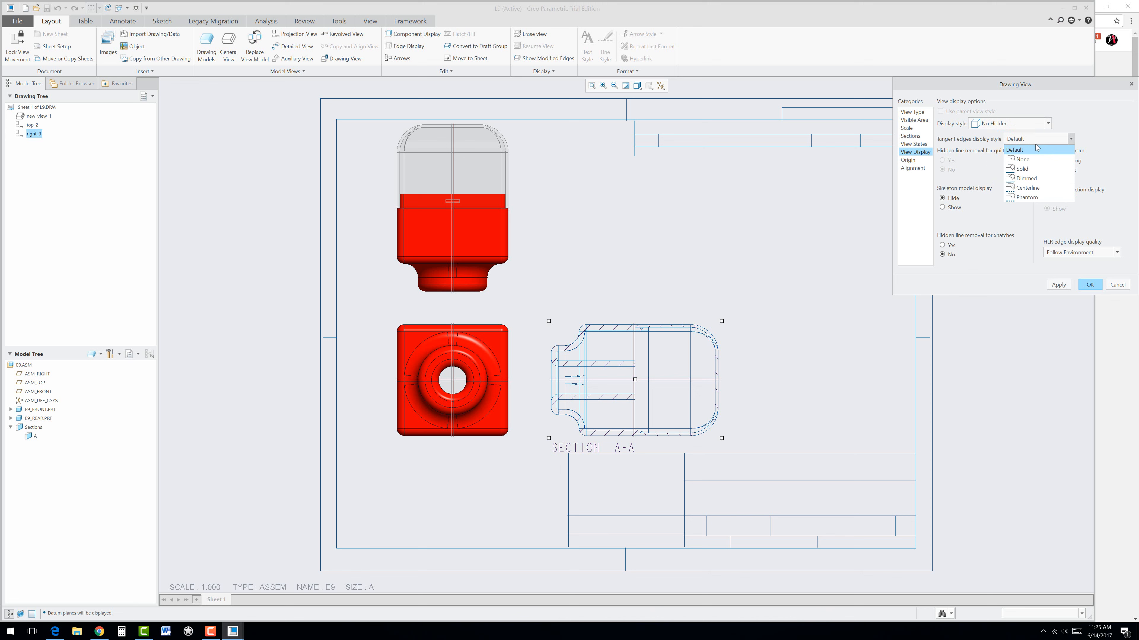
{"action": "left_click", "coordinate": [1027, 197]}
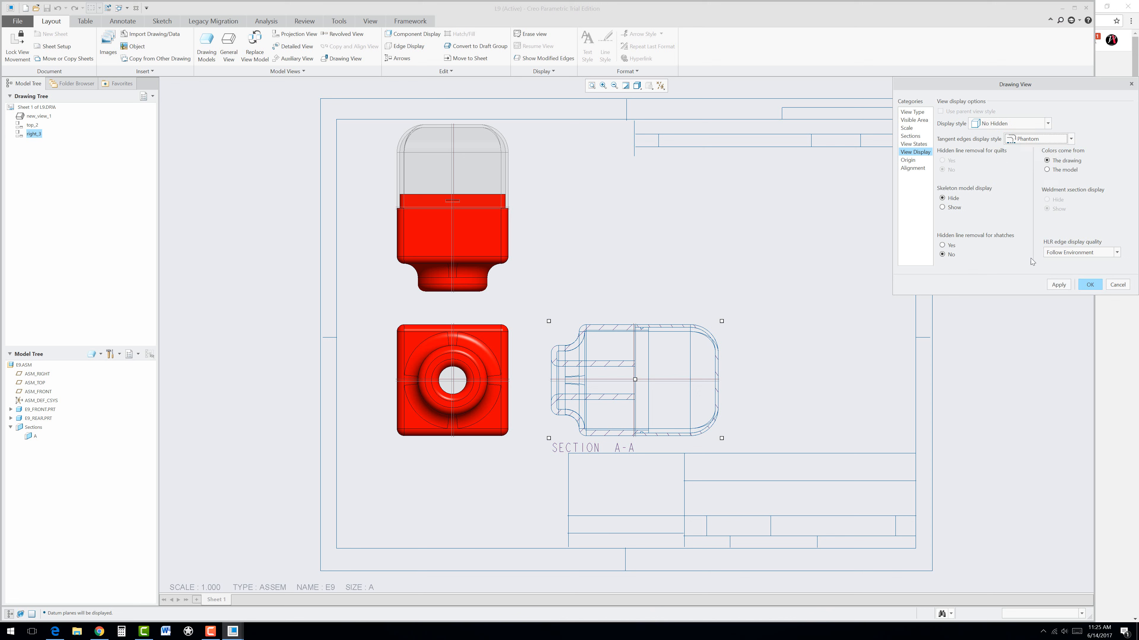
{"action": "left_click", "coordinate": [1058, 285]}
{"action": "left_click", "coordinate": [1093, 285]}
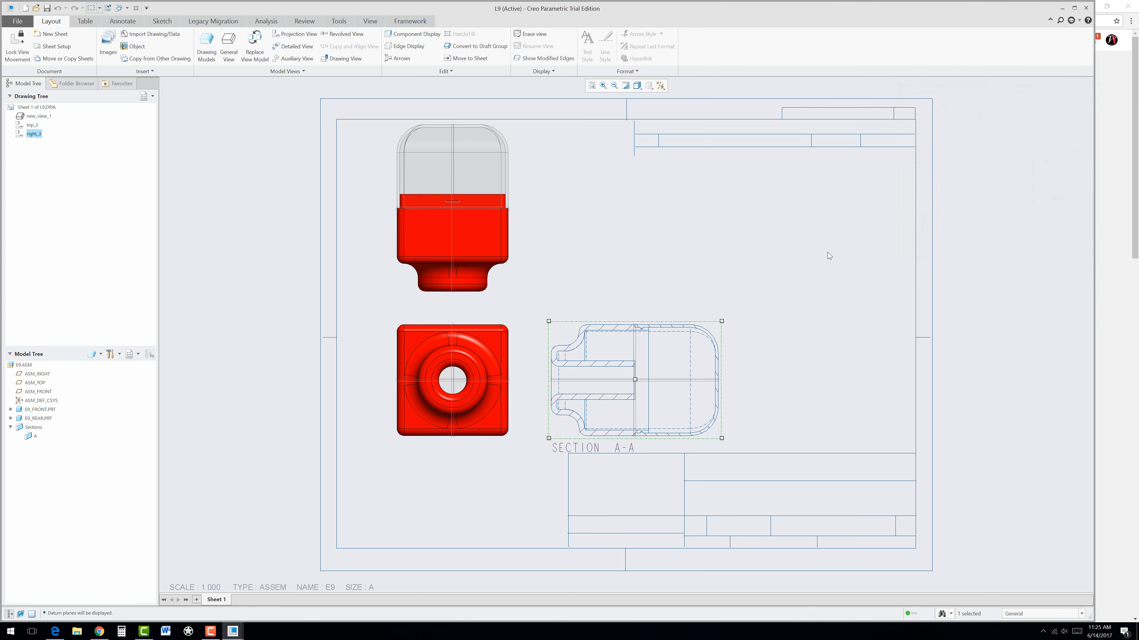
Hide the datum planes and move the SECTION A-A note to the middle beneath the right view
{"action": "left_click", "coordinate": [660, 85]}
{"action": "left_click", "coordinate": [659, 136]}
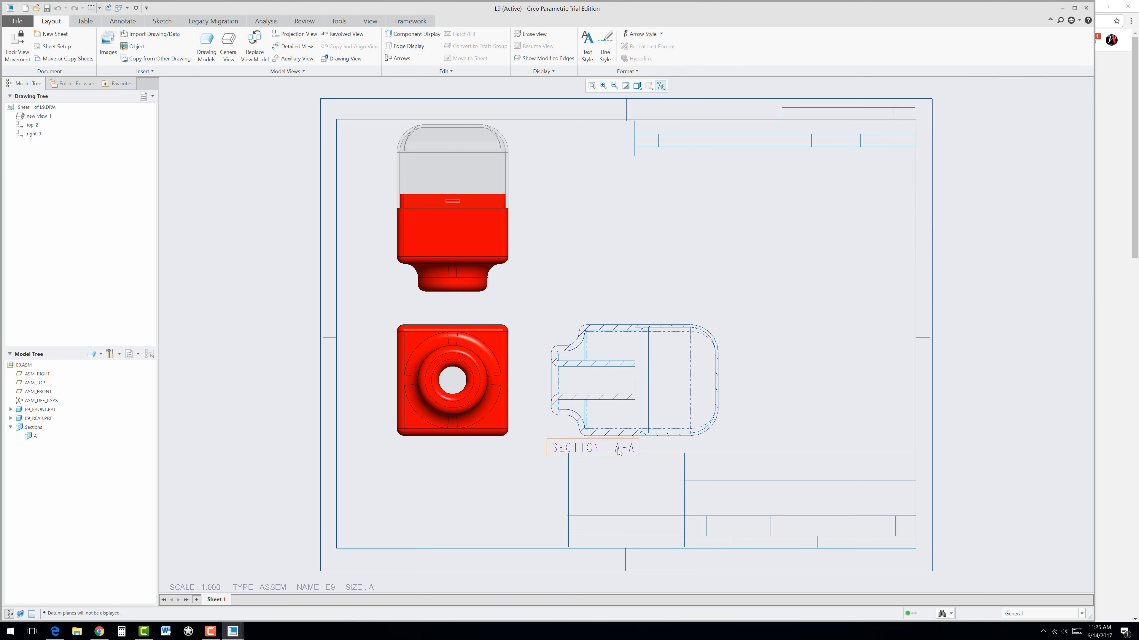
{"action": "left_click", "coordinate": [606, 448]}
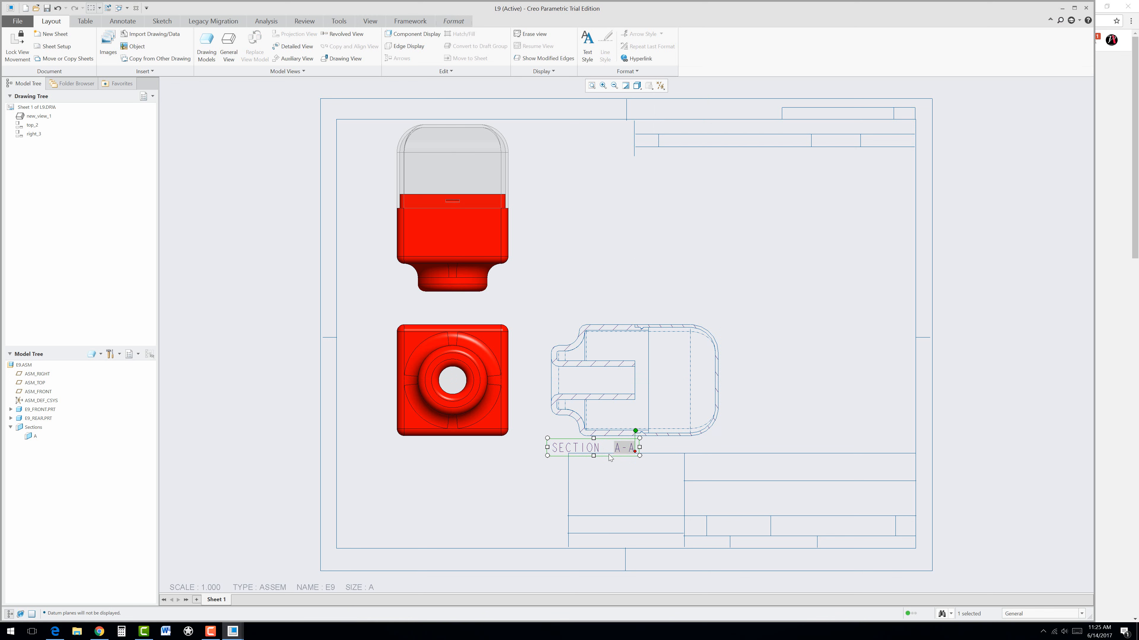
{"action": "left_click_drag", "start_coordinate": [610, 455], "coordinate": [646, 452]}
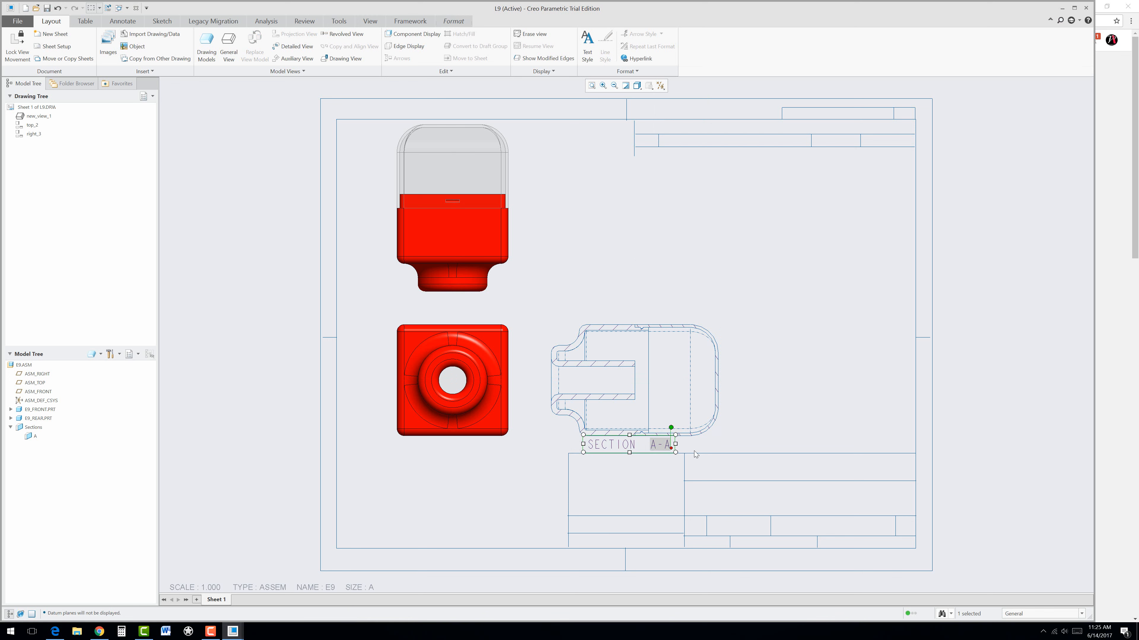
{"action": "left_click", "coordinate": [780, 399]}
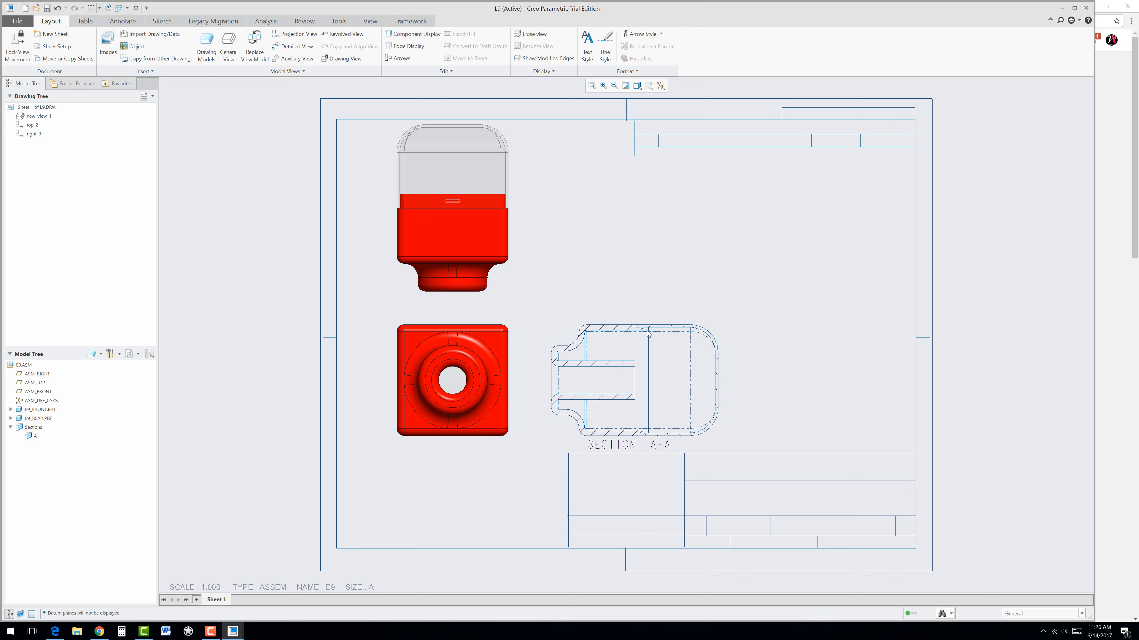
Create a detailed view of the snap joint on the section view's upper wall, outlining it with a spline and placing it above the section
{"action": "scroll", "coordinate": [647, 334], "scroll_direction": "up", "scroll_amount": 4}
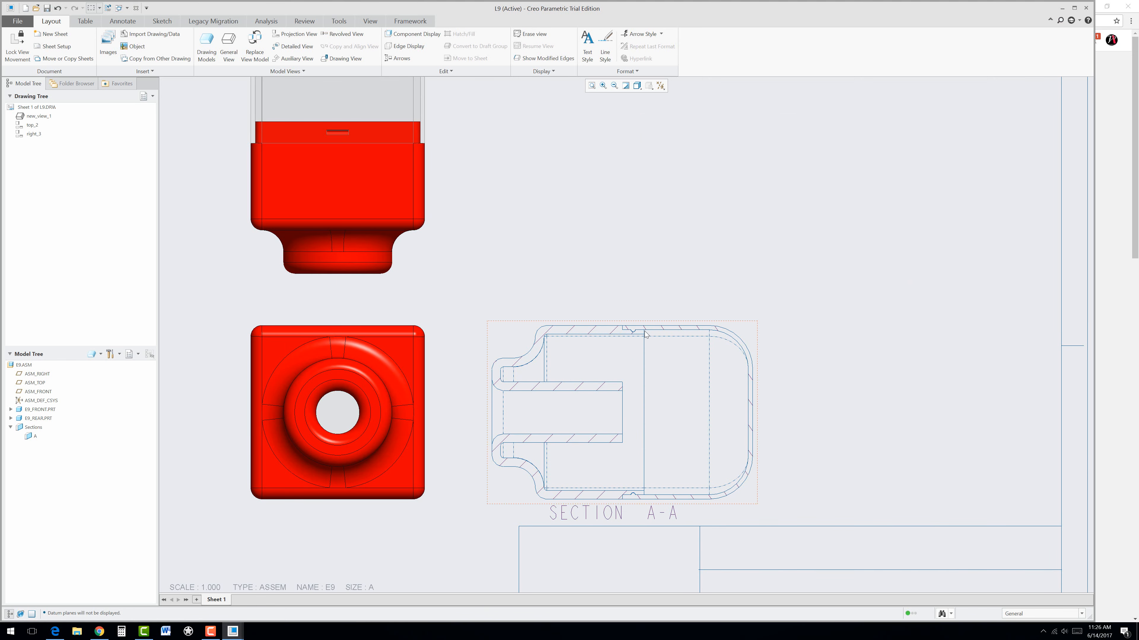
{"action": "left_click", "coordinate": [303, 49]}
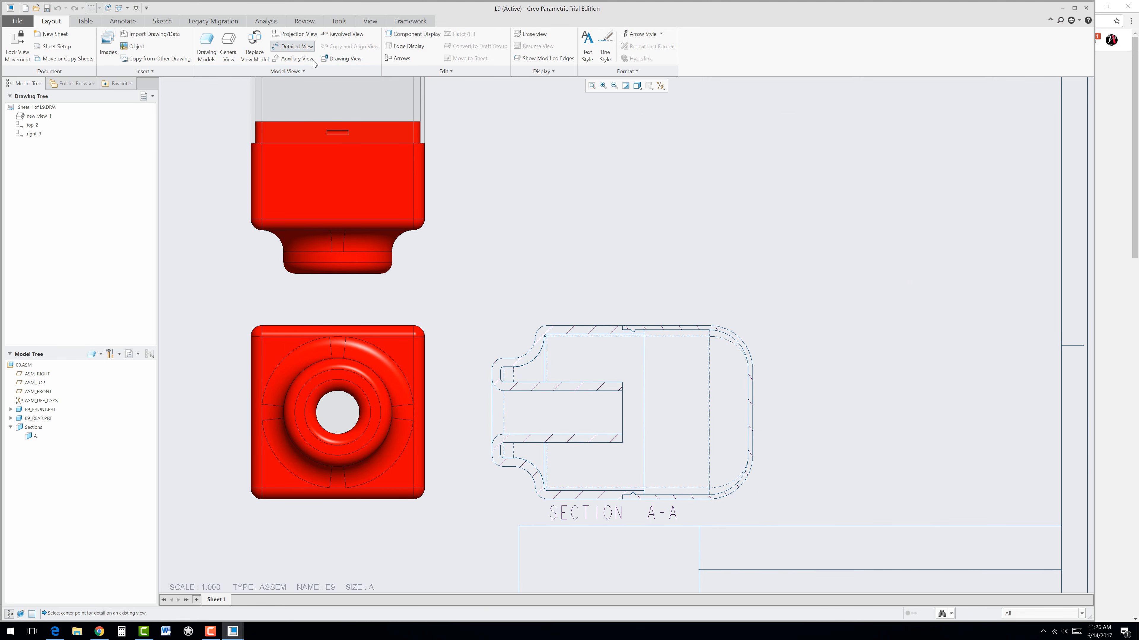
{"action": "left_click", "coordinate": [635, 330]}
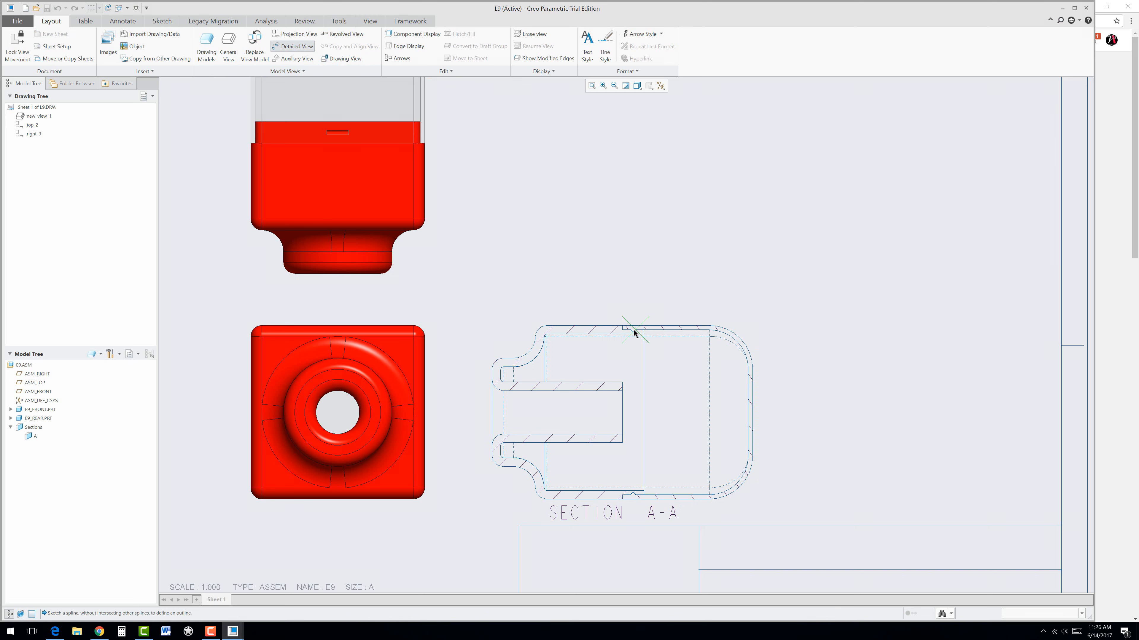
{"action": "left_click", "coordinate": [633, 295]}
{"action": "left_click", "coordinate": [671, 333]}
{"action": "left_click", "coordinate": [698, 301]}
{"action": "middle_click", "coordinate": [705, 300]}
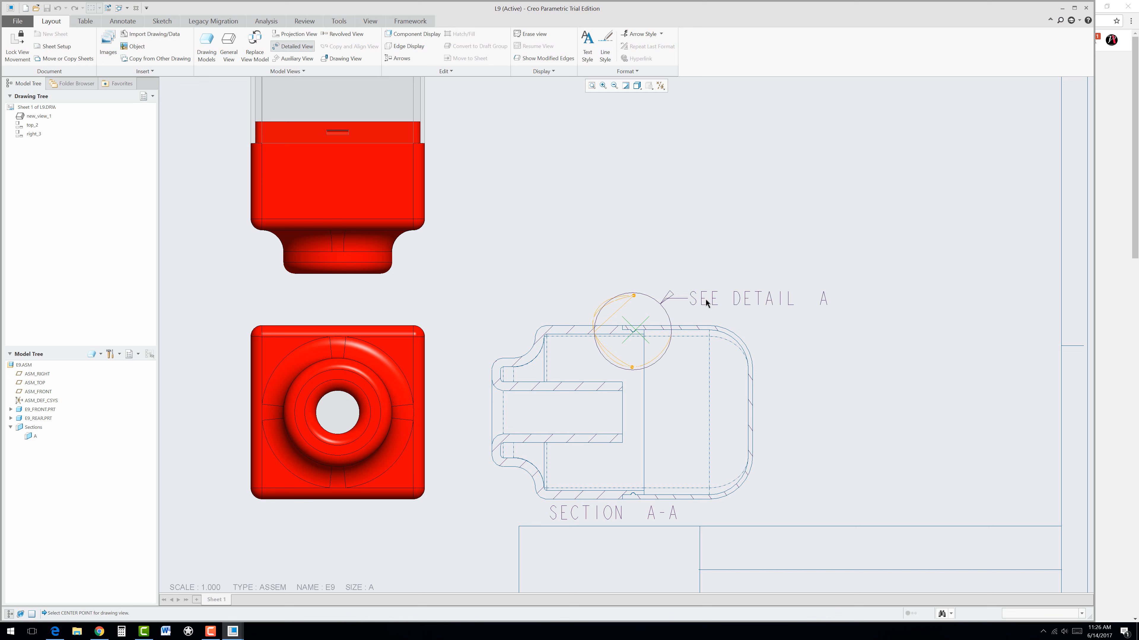
{"action": "left_click", "coordinate": [618, 152]}
{"action": "left_click_drag", "start_coordinate": [613, 181], "coordinate": [636, 145]}
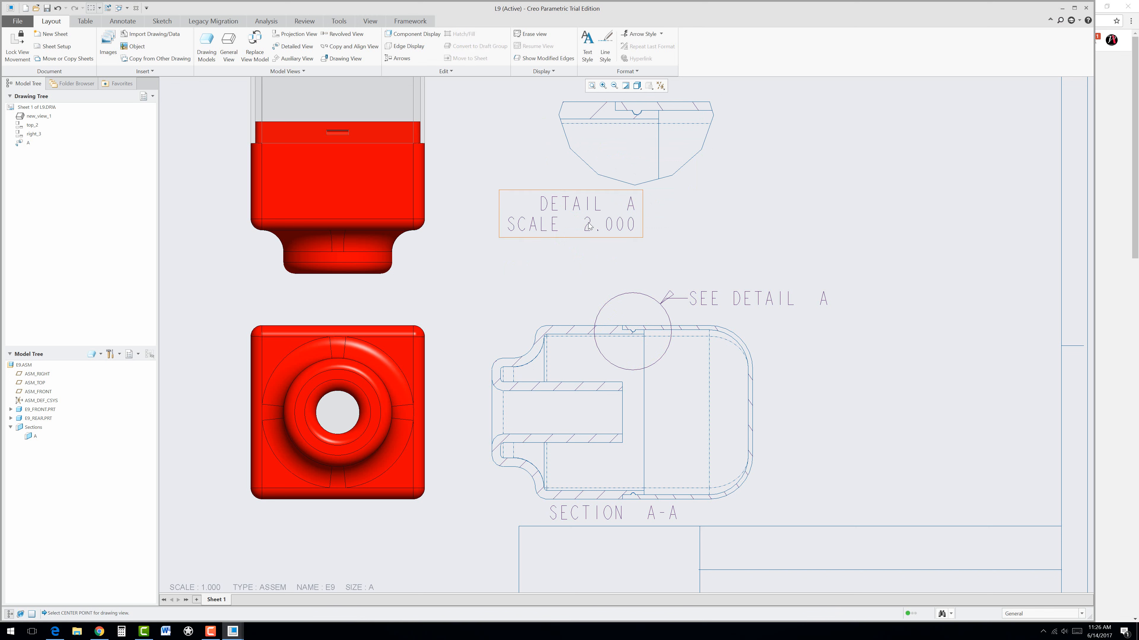
Center the DETAIL A scale note beneath the detail view and move the SEE DETAIL A note to the left of the detail circle
{"action": "left_click", "coordinate": [579, 229]}
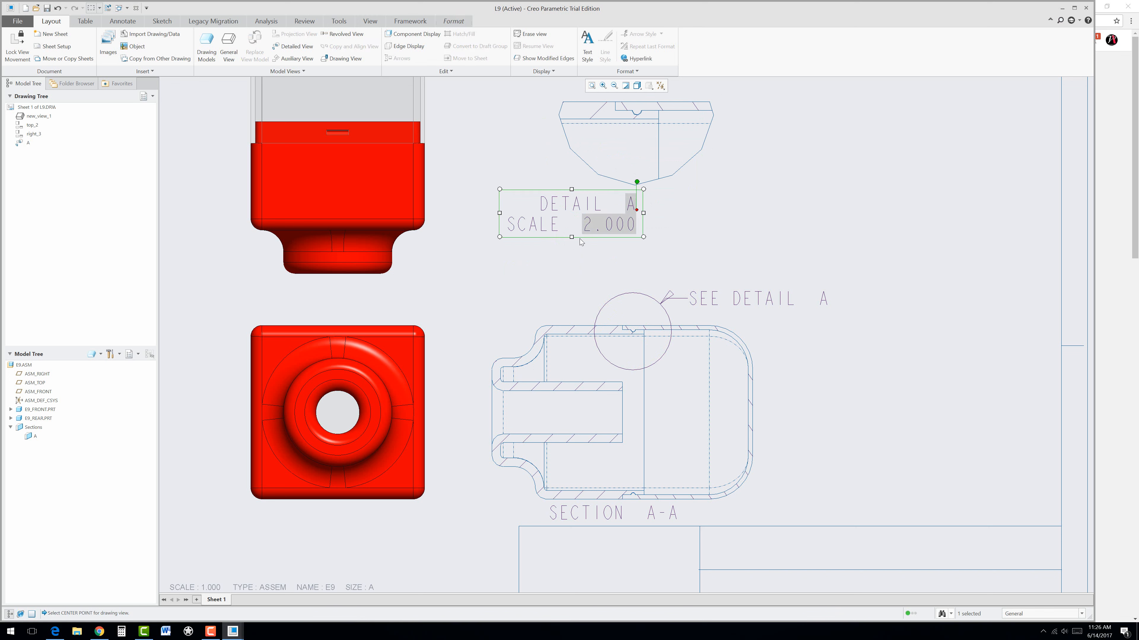
{"action": "left_click_drag", "start_coordinate": [579, 238], "coordinate": [641, 241]}
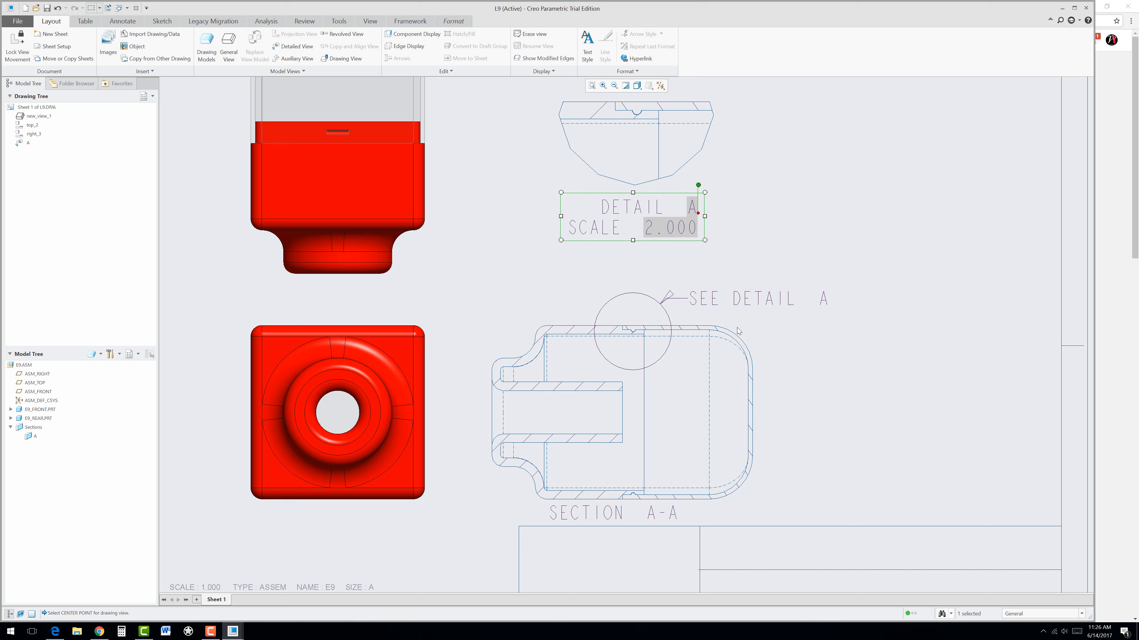
{"action": "left_click", "coordinate": [750, 301]}
{"action": "left_click_drag", "start_coordinate": [750, 301], "coordinate": [659, 273]}
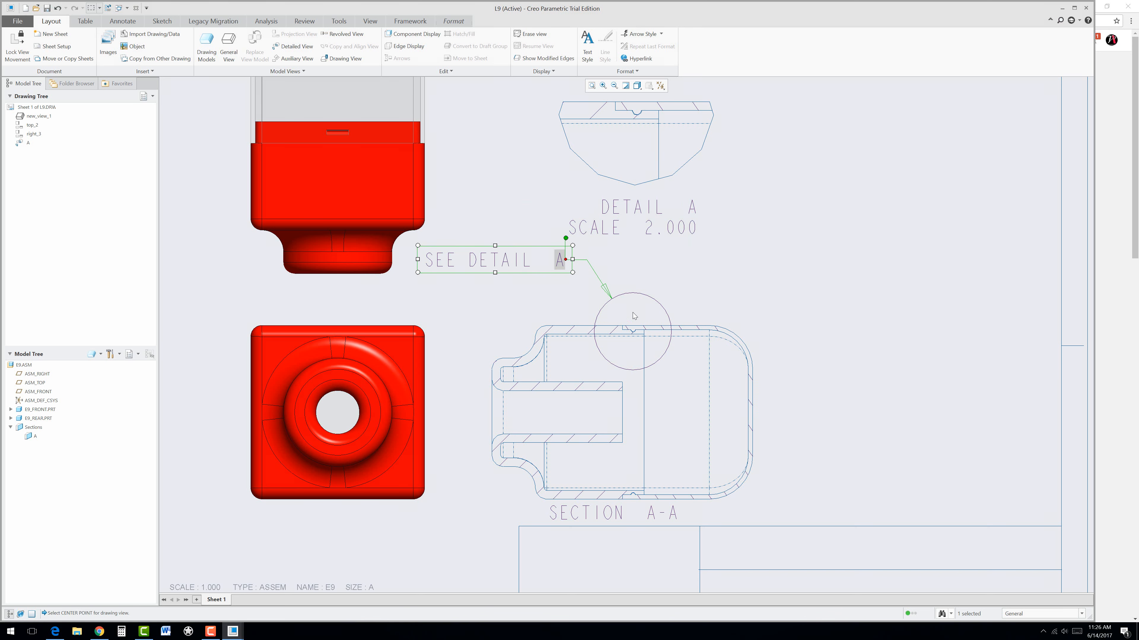
{"action": "left_click", "coordinate": [486, 306]}
Place an isometric general view with no combined state to the right of the detail view, using a custom scale of 0.5
{"action": "scroll", "coordinate": [597, 376], "scroll_direction": "up", "scroll_amount": 2}
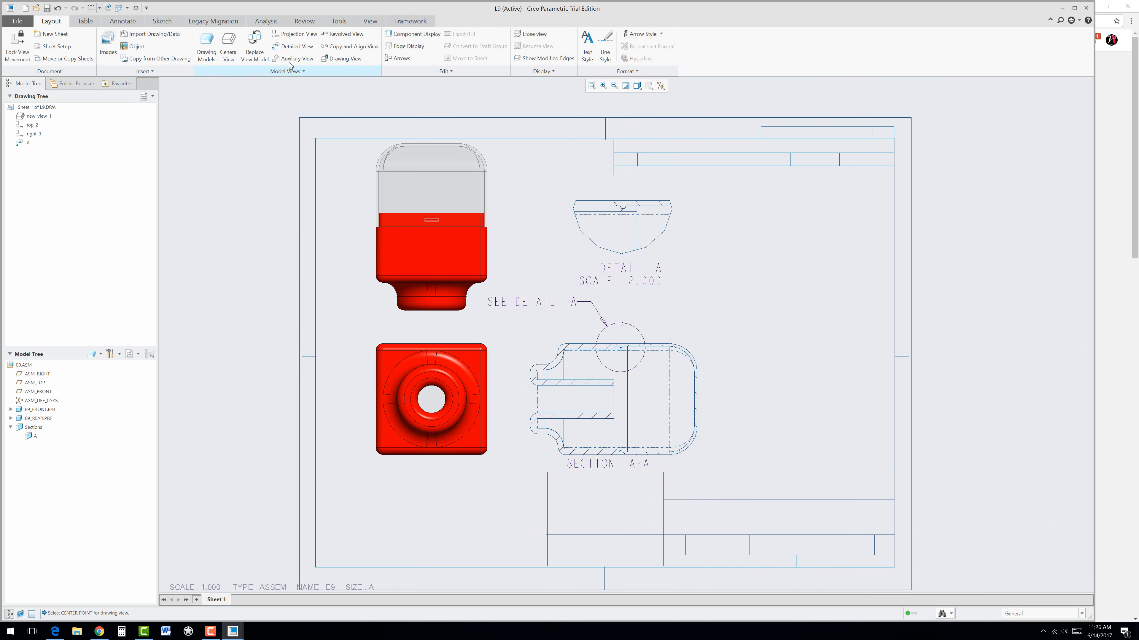
{"action": "left_click", "coordinate": [229, 47]}
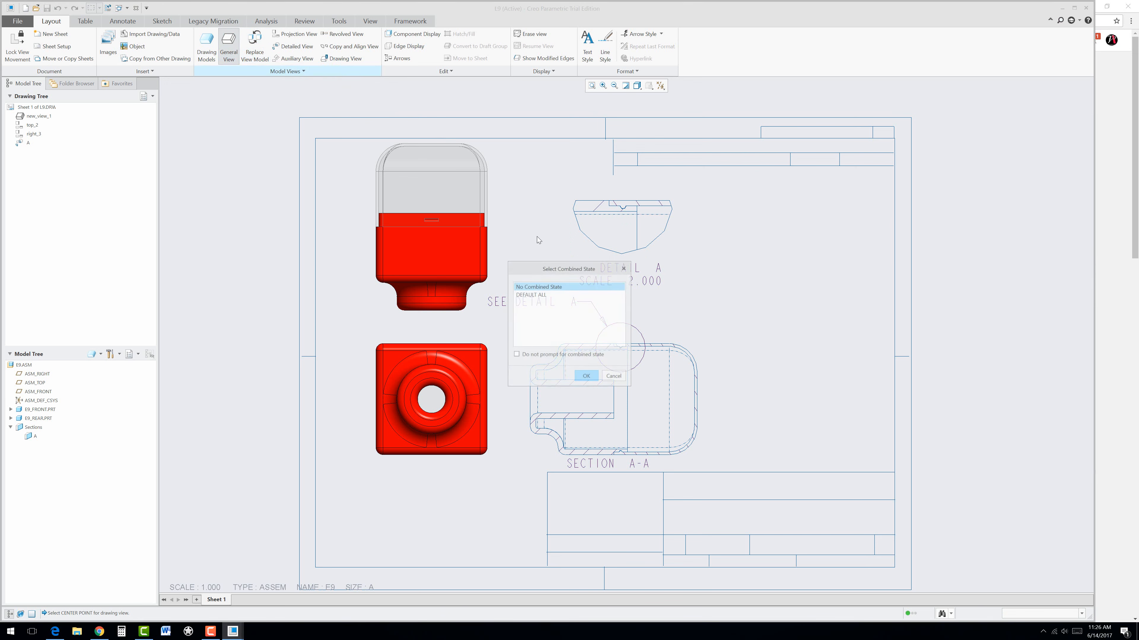
{"action": "left_click", "coordinate": [586, 376]}
{"action": "left_click", "coordinate": [791, 289]}
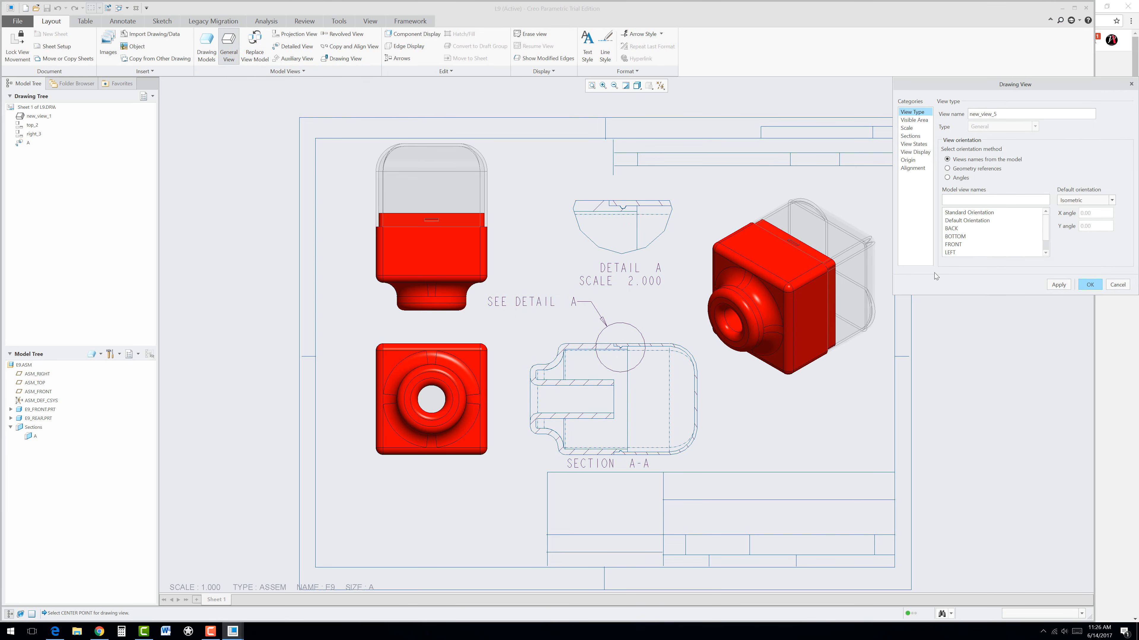
{"action": "left_click", "coordinate": [910, 129]}
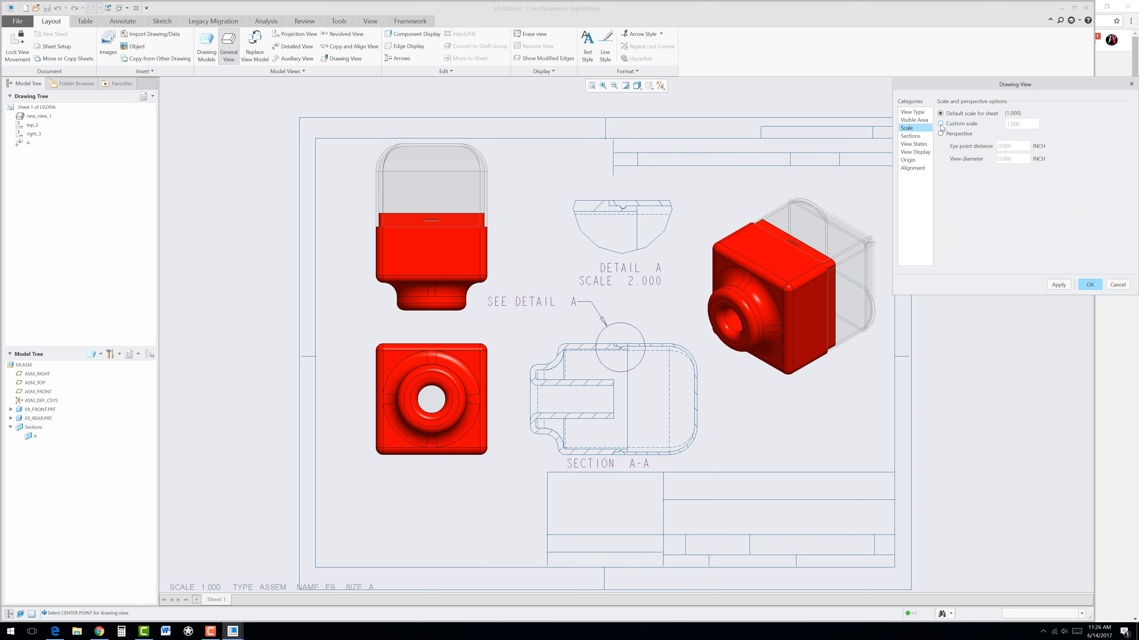
{"action": "left_click", "coordinate": [940, 124]}
{"action": "left_click", "coordinate": [1058, 283]}
Explode the components in the isometric view using the Default explode state
{"action": "left_click", "coordinate": [913, 144]}
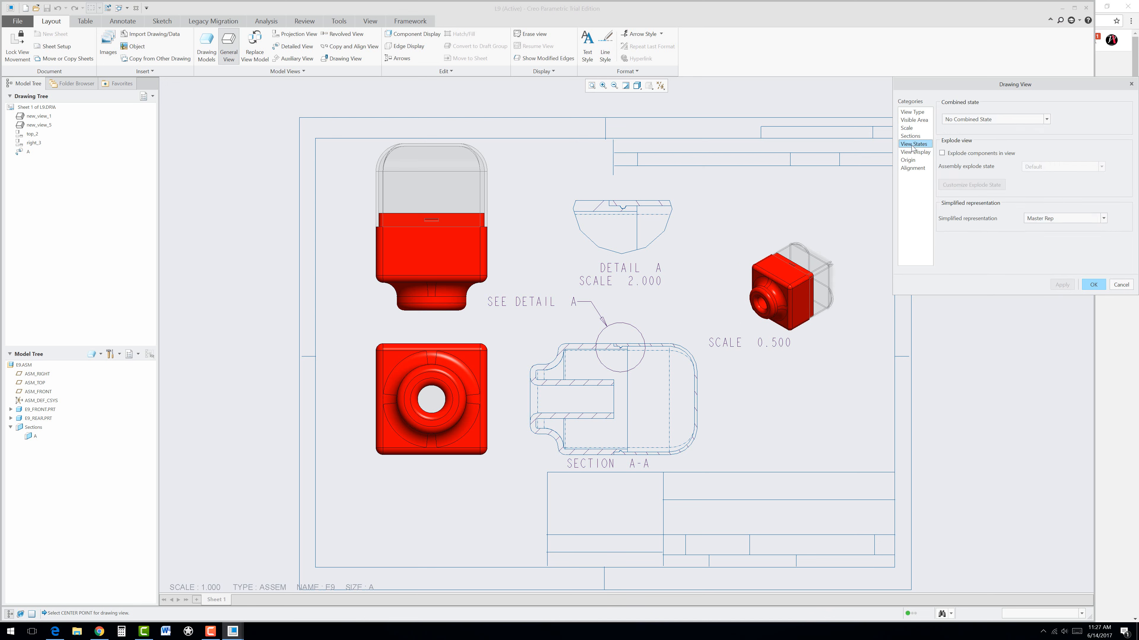
{"action": "left_click", "coordinate": [941, 153]}
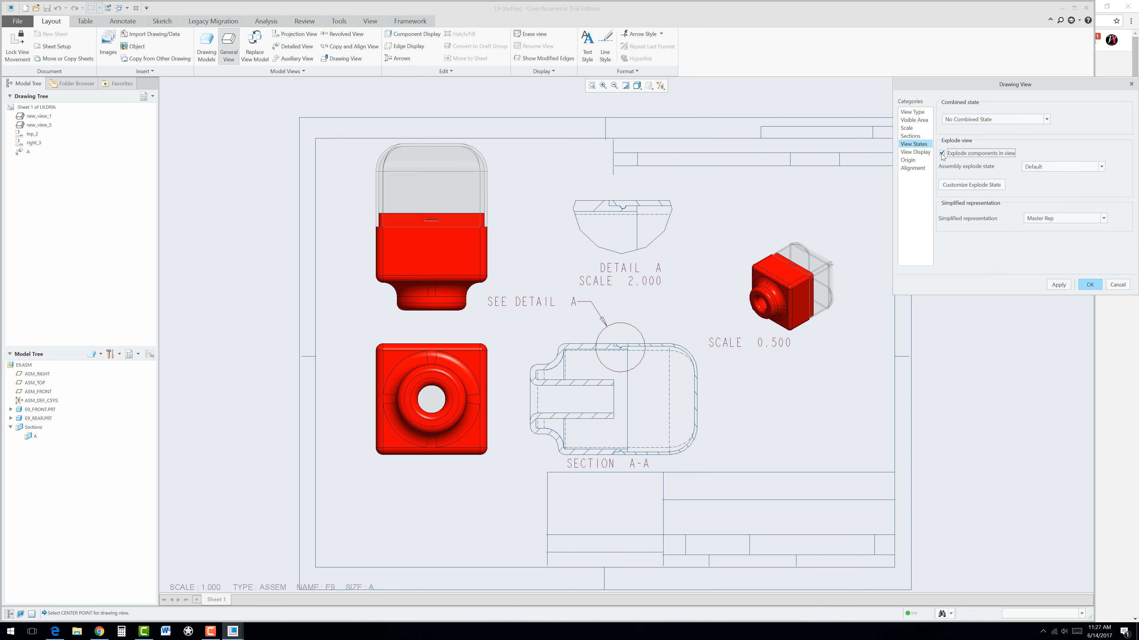
{"action": "left_click", "coordinate": [1058, 285]}
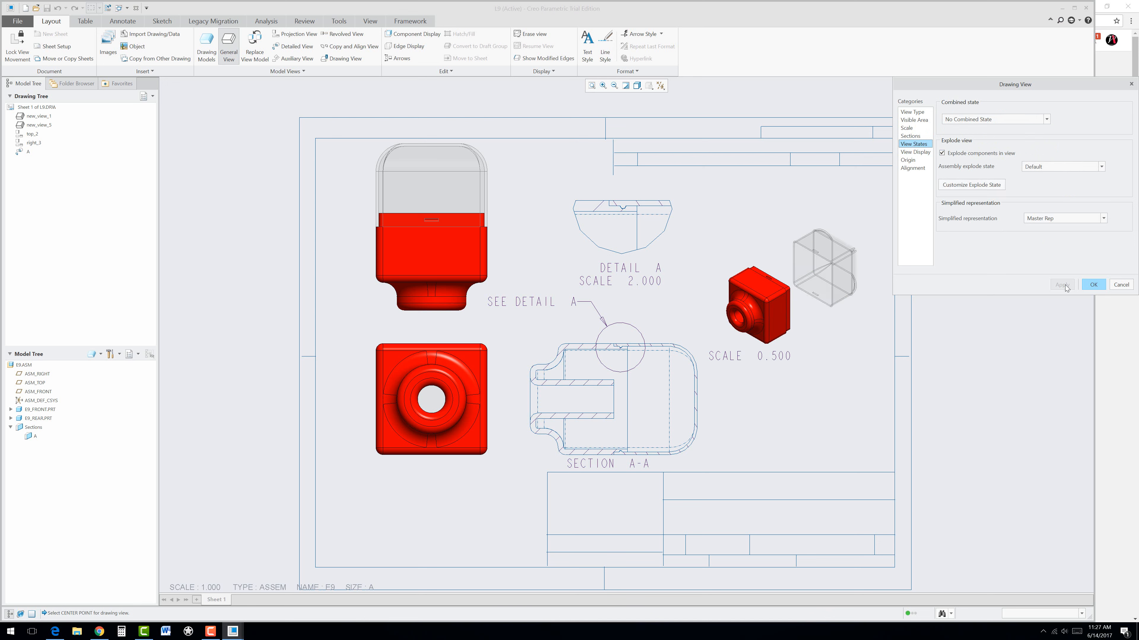
{"action": "left_click", "coordinate": [1093, 284]}
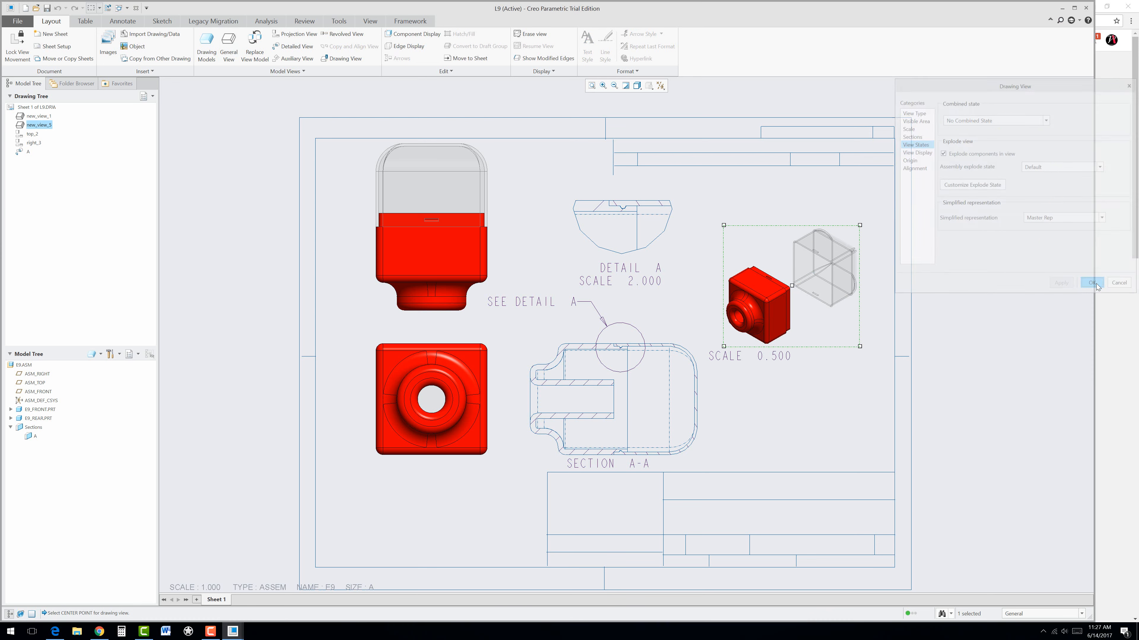
Move the isometric view's SCALE 0.500 note to the right so it is centered beneath the exploded components
{"action": "left_click", "coordinate": [760, 360]}
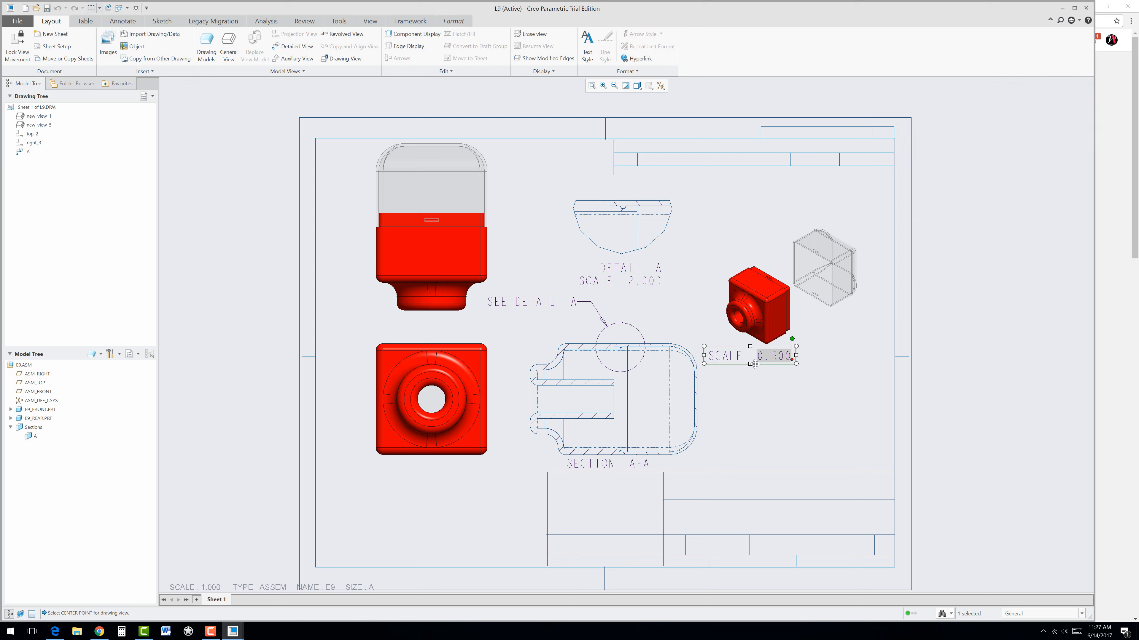
{"action": "left_click_drag", "start_coordinate": [797, 365], "coordinate": [800, 365]}
{"action": "left_click", "coordinate": [731, 400]}
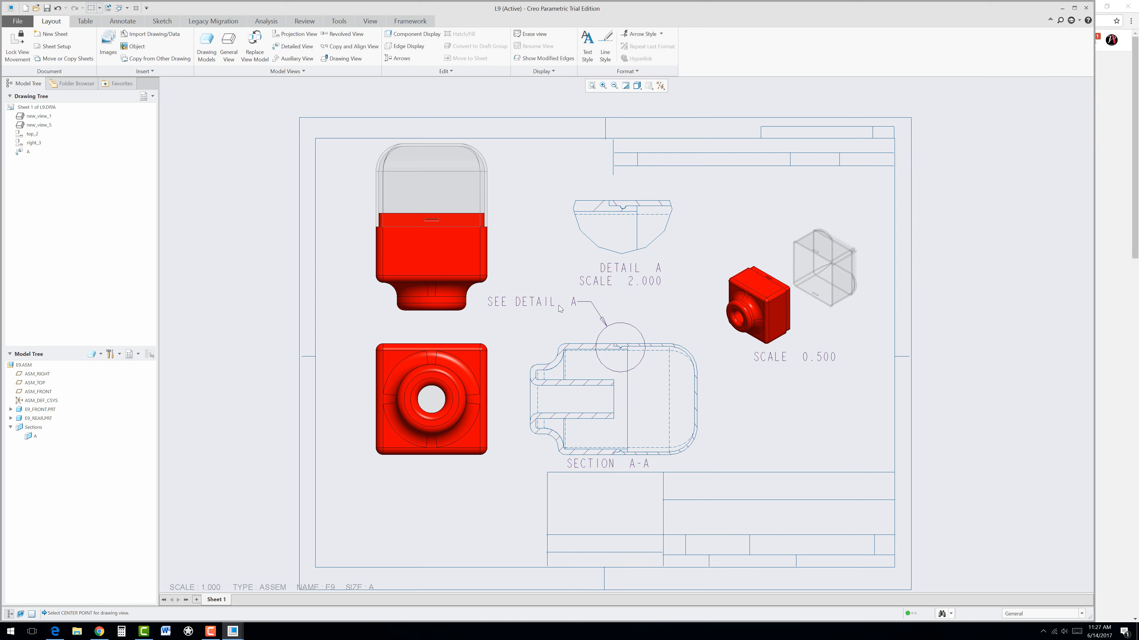
Set the display style of both the front and top views to No Hidden with Phantom tangent edges
{"action": "left_click", "coordinate": [375, 347]}
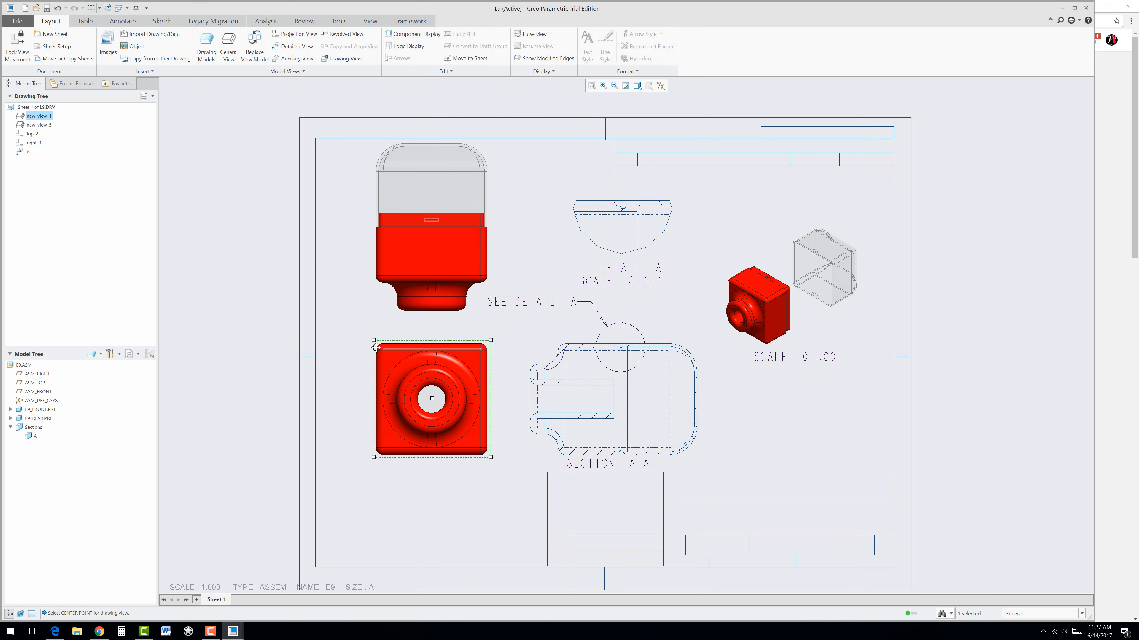
{"action": "double_click", "coordinate": [491, 218], "text": "ctrl"}
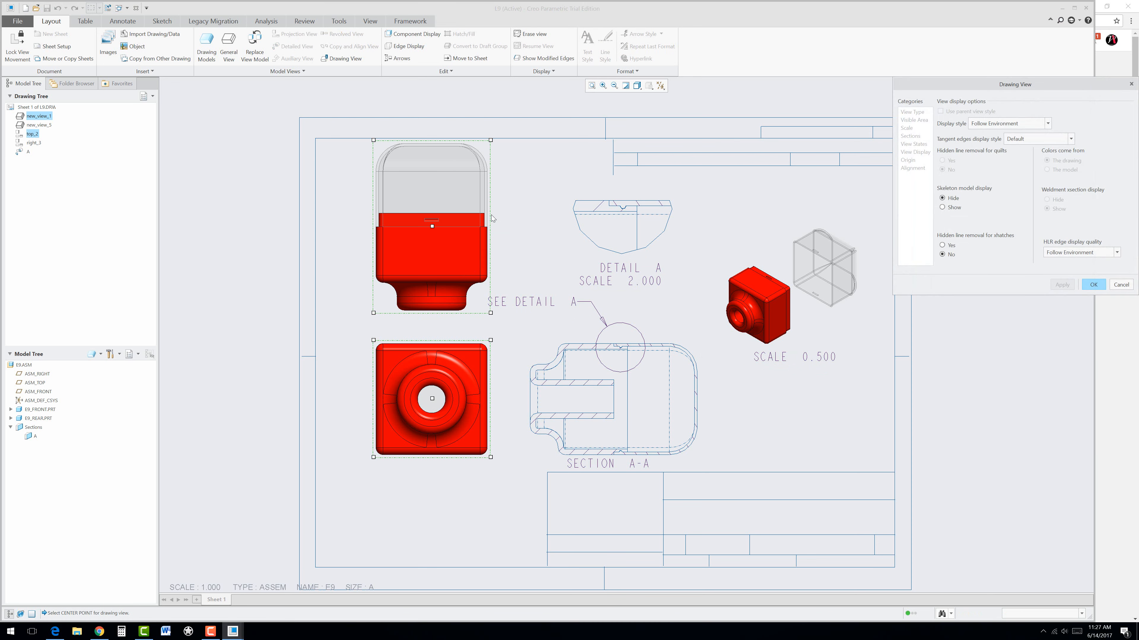
{"action": "left_click", "coordinate": [999, 124]}
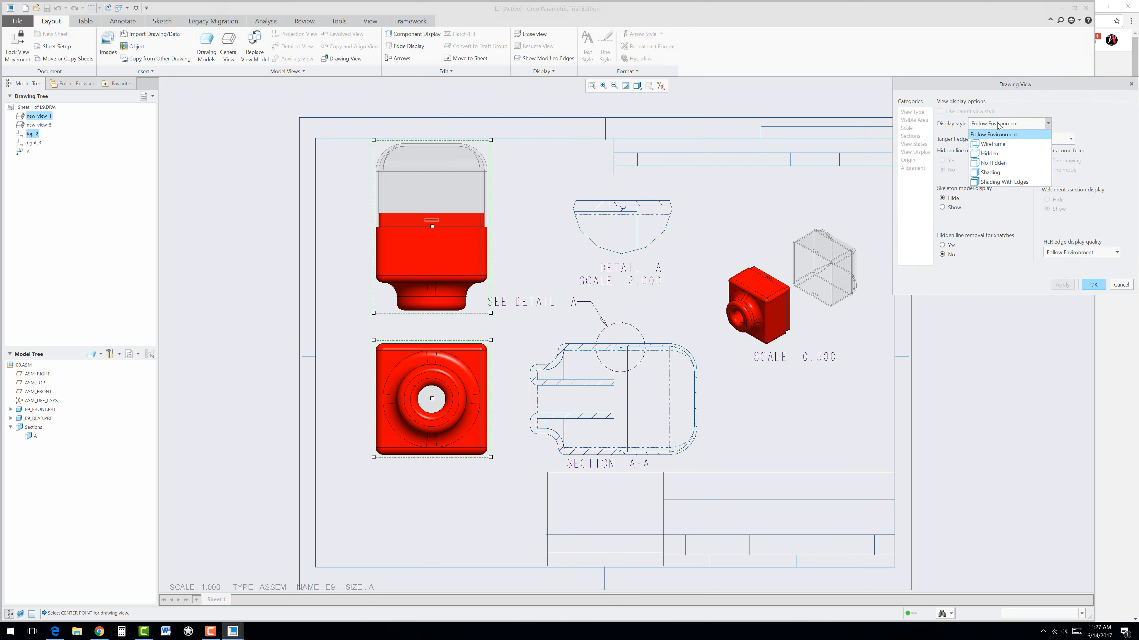
{"action": "left_click", "coordinate": [992, 164]}
{"action": "left_click", "coordinate": [1023, 140]}
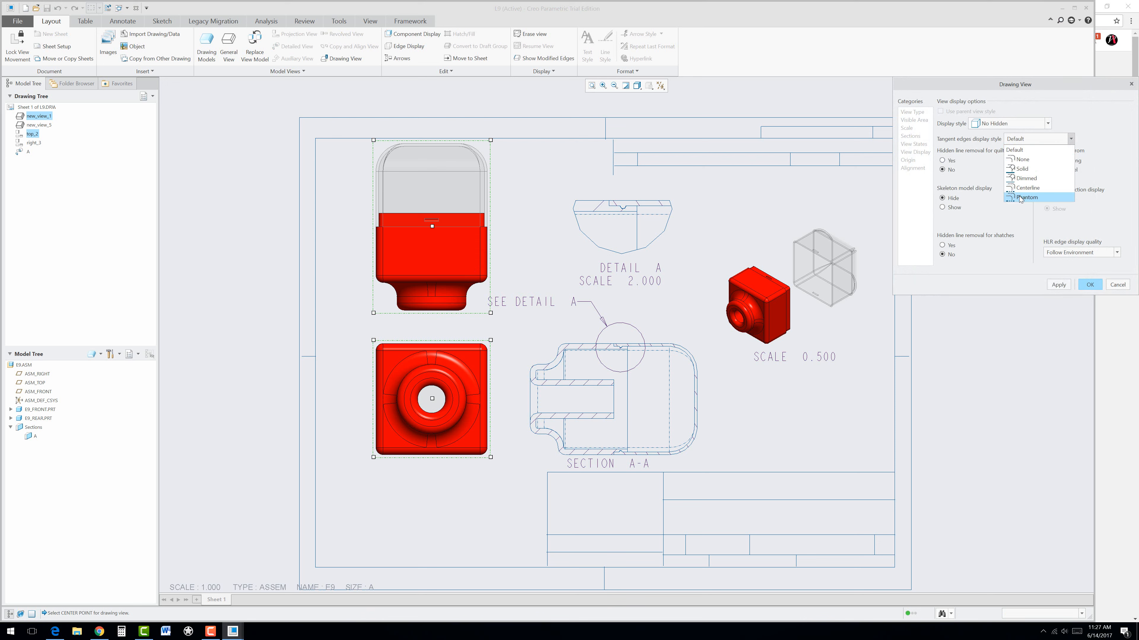
{"action": "left_click", "coordinate": [1020, 186]}
{"action": "left_click", "coordinate": [1059, 285]}
{"action": "left_click", "coordinate": [1090, 285]}
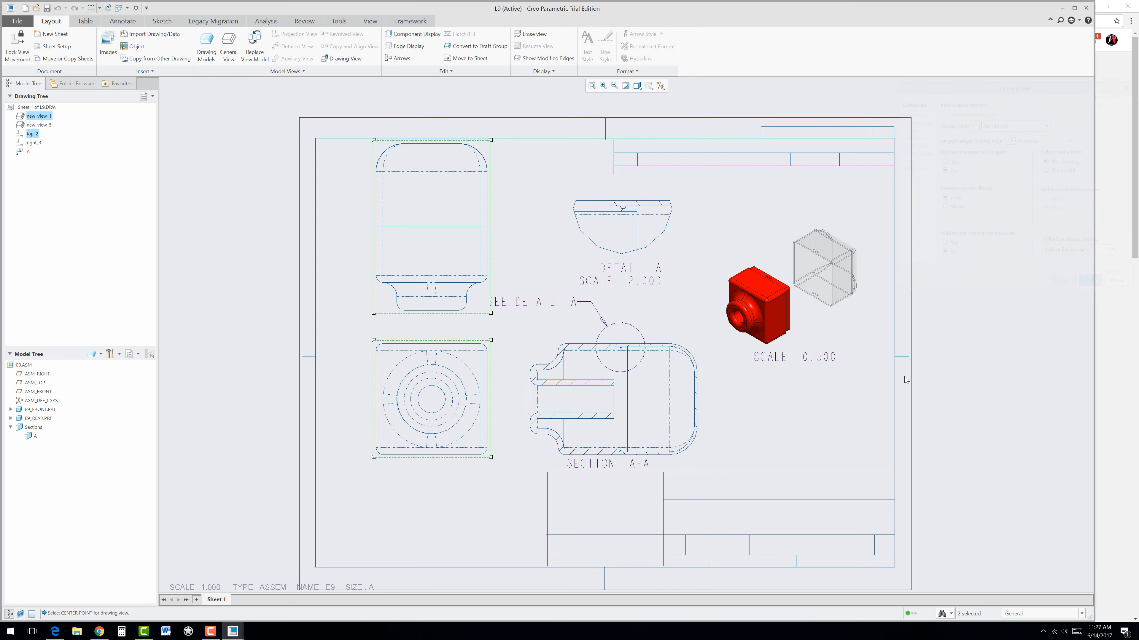
{"action": "left_click", "coordinate": [836, 401]}
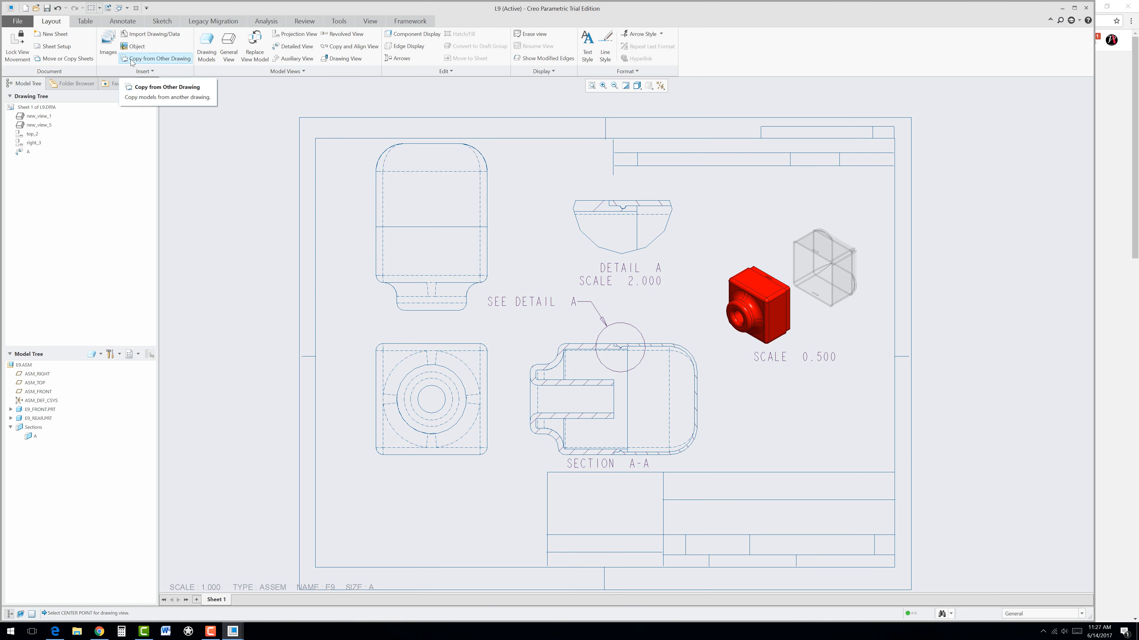
Insert a 3x3 table just above the title block, in the lower right of the drawing sheet
{"action": "left_click", "coordinate": [87, 20]}
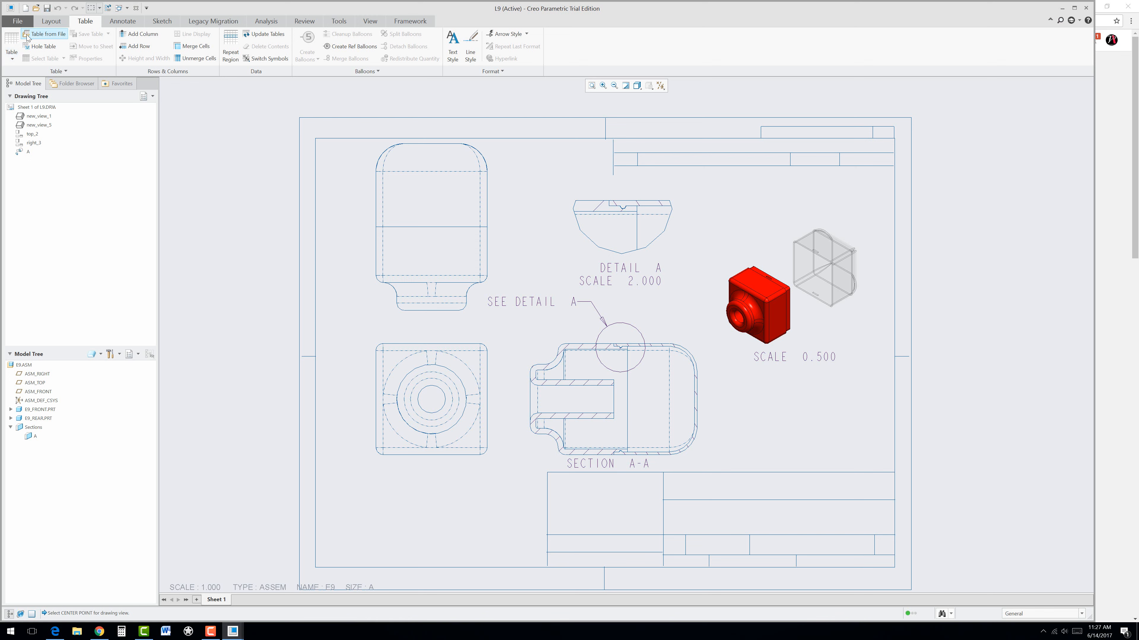
{"action": "left_click", "coordinate": [12, 54]}
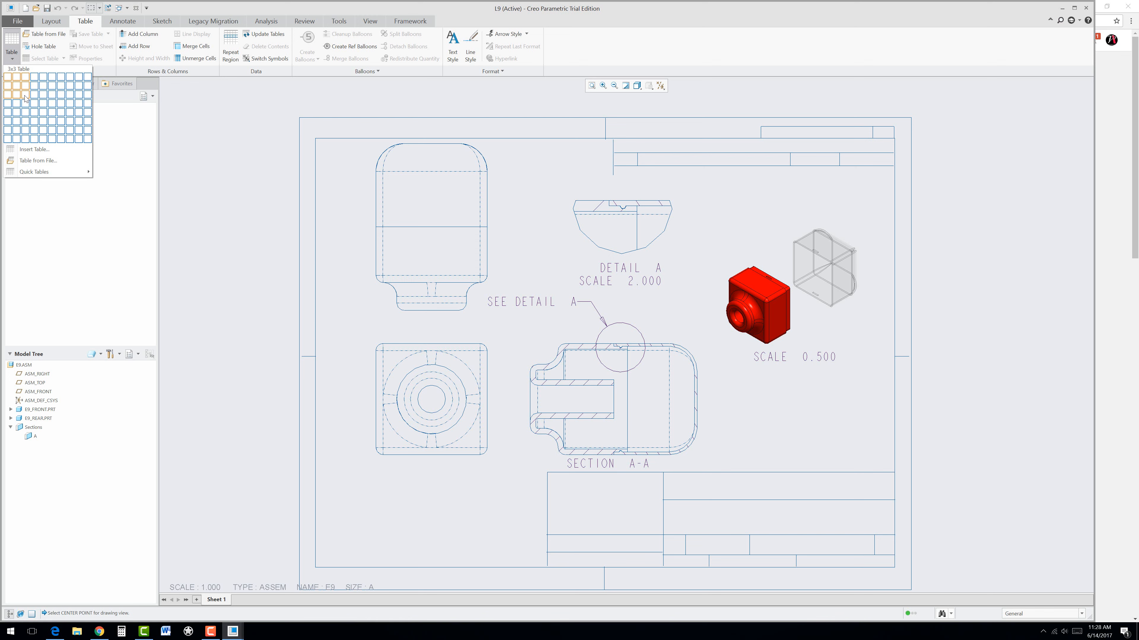
{"action": "left_click", "coordinate": [25, 99]}
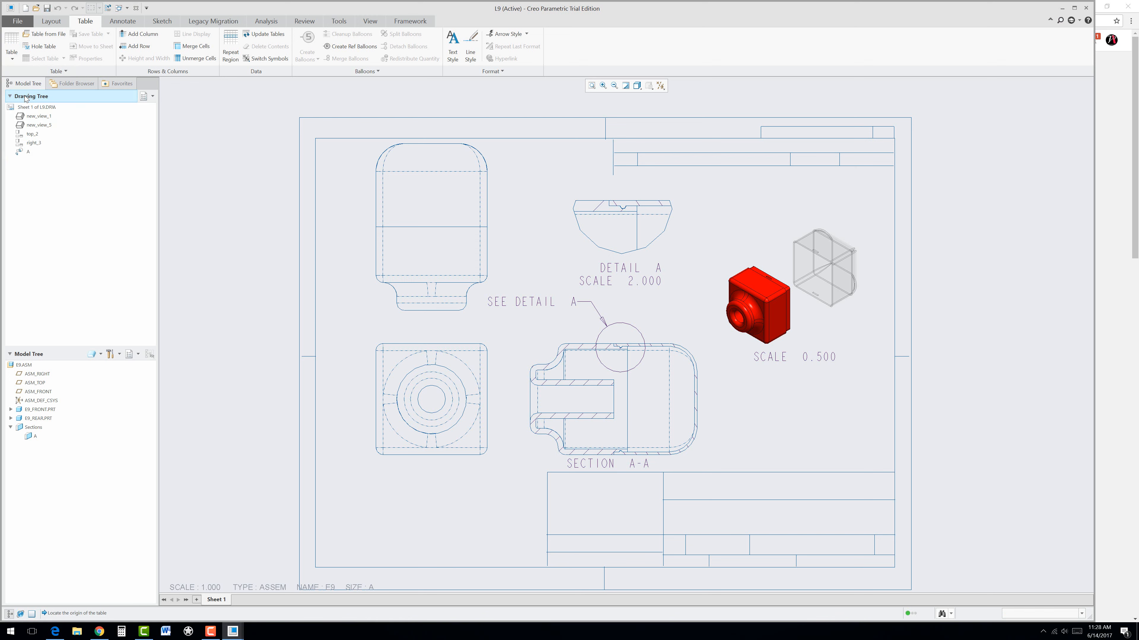
{"action": "left_click", "coordinate": [666, 421]}
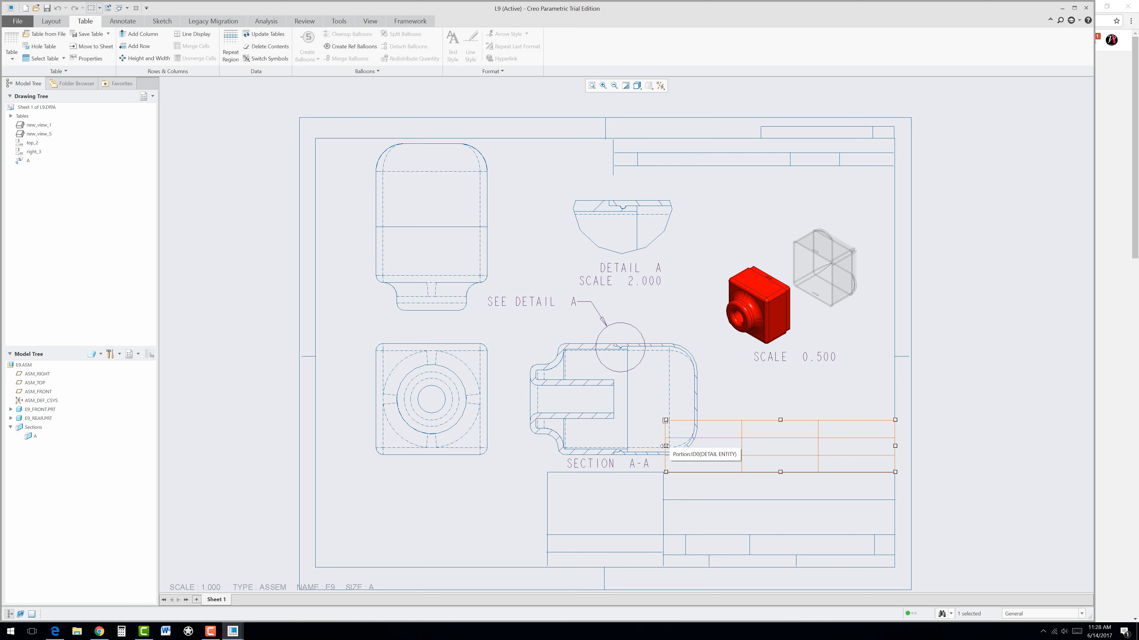
{"action": "mouse_move", "coordinate": [666, 447]}
{"action": "left_mouse_down"}
{"action": "mouse_move", "coordinate": [695, 447]}
{"action": "mouse_move", "coordinate": [666, 447]}
{"action": "left_mouse_up"}
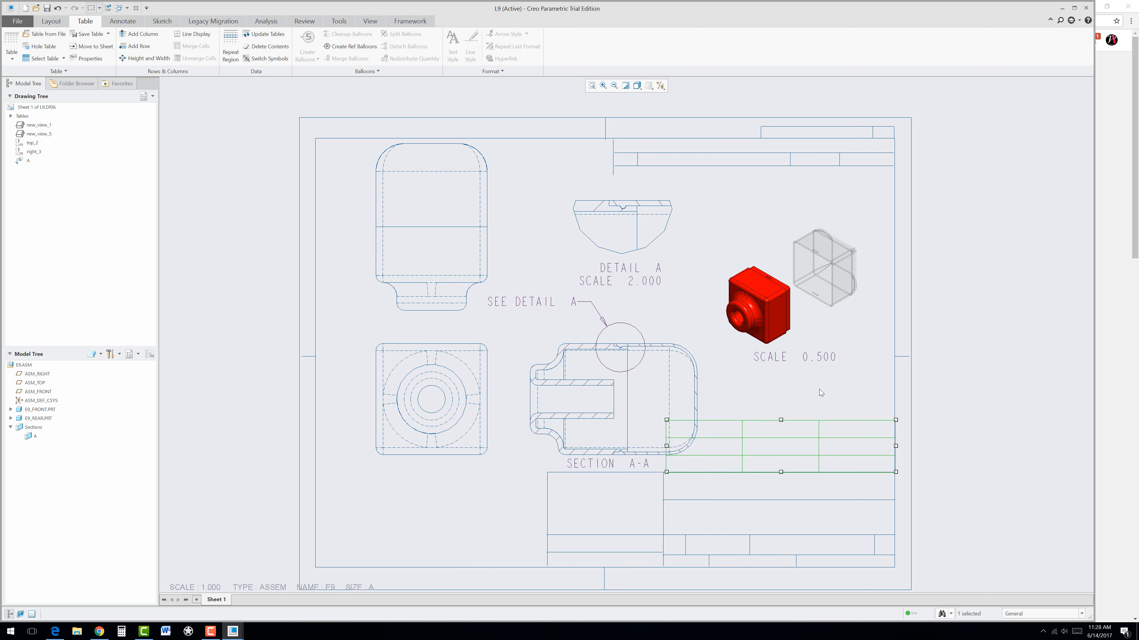
{"action": "left_click", "coordinate": [753, 389]}
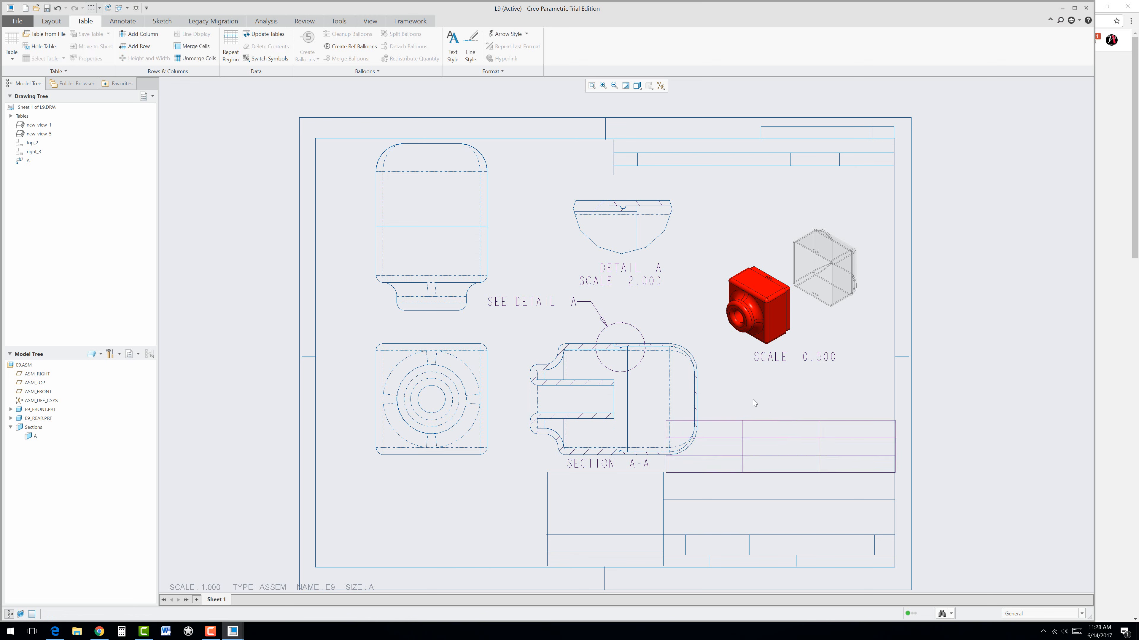
Set the width of the new table's first column to 3 characters
{"action": "left_click_drag", "start_coordinate": [647, 488], "coordinate": [754, 400]}
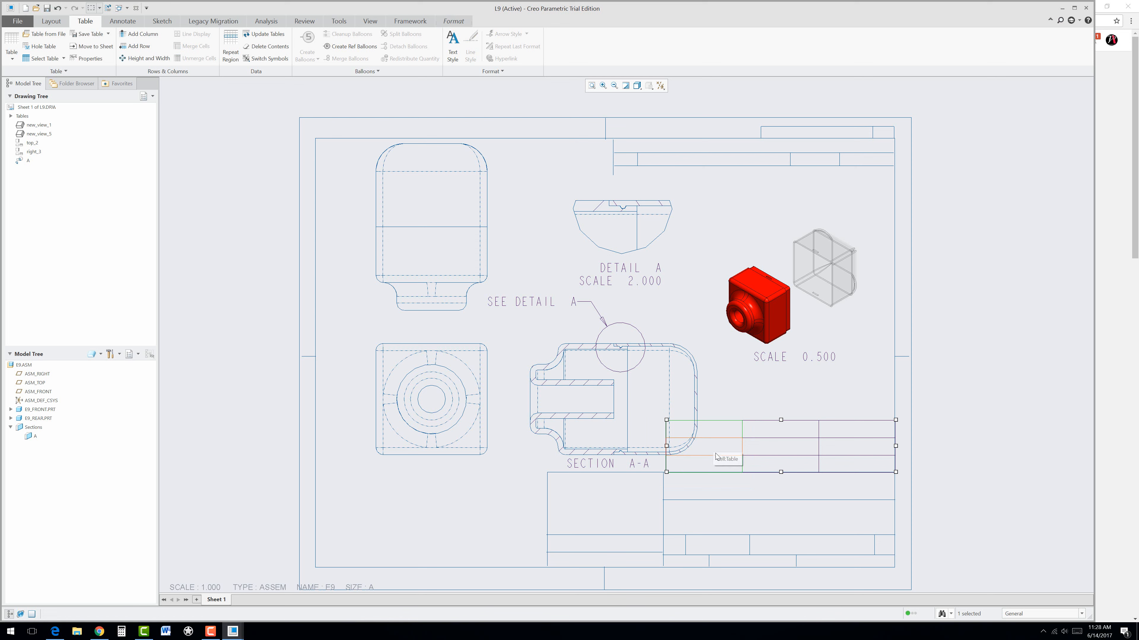
{"action": "right_click", "coordinate": [712, 431]}
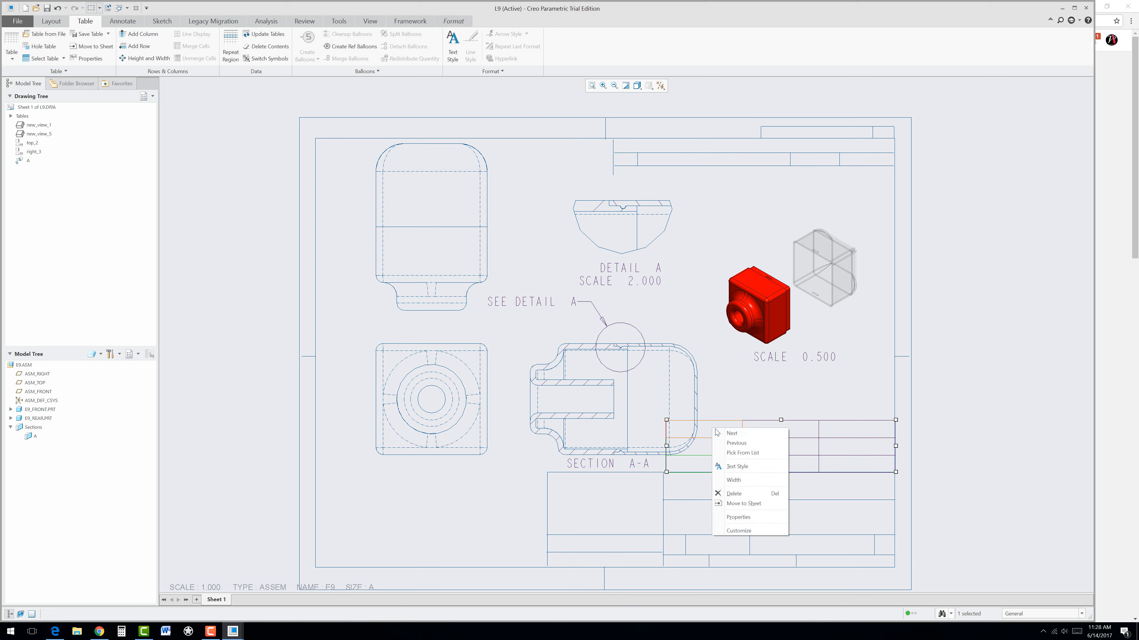
{"action": "left_click", "coordinate": [735, 480]}
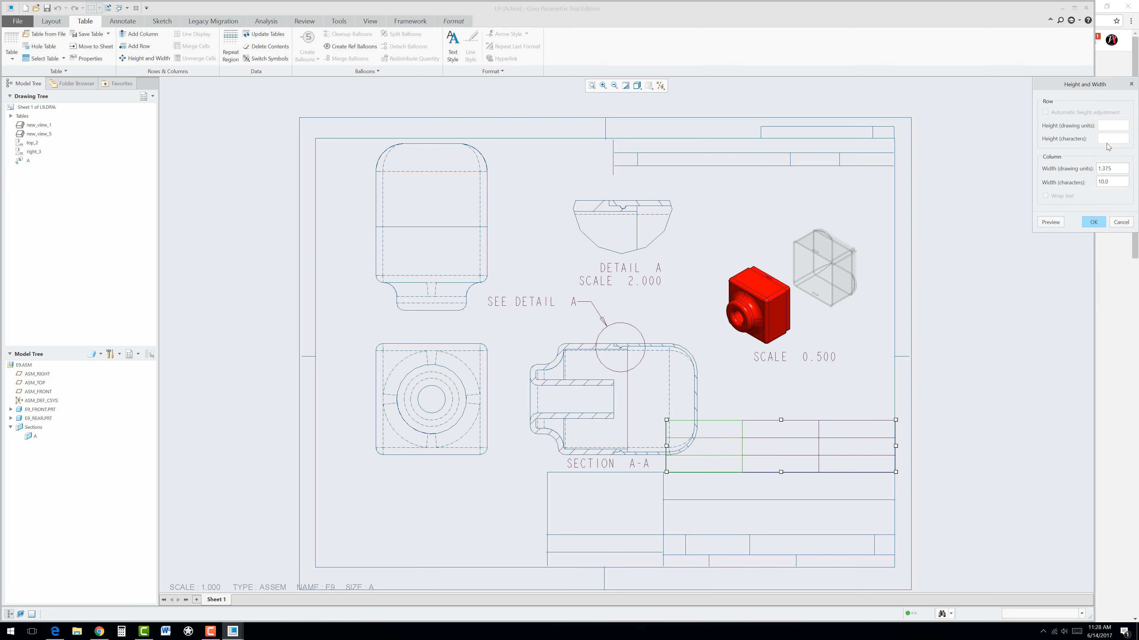
{"action": "left_click_drag", "start_coordinate": [1086, 90], "coordinate": [985, 94]}
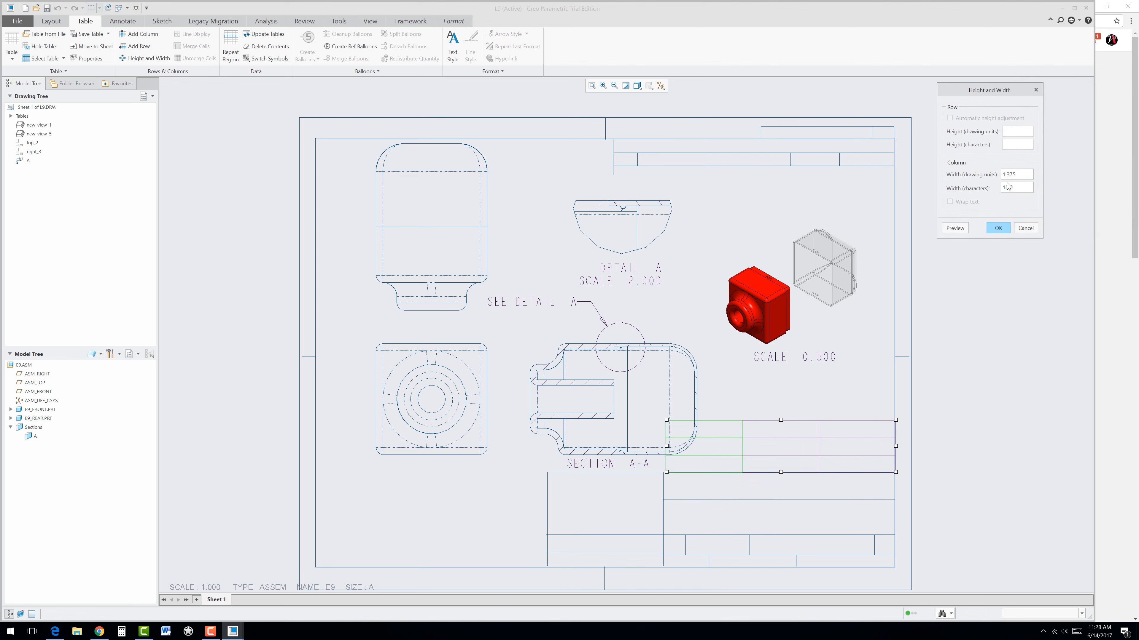
{"action": "double_click", "coordinate": [1008, 188]}
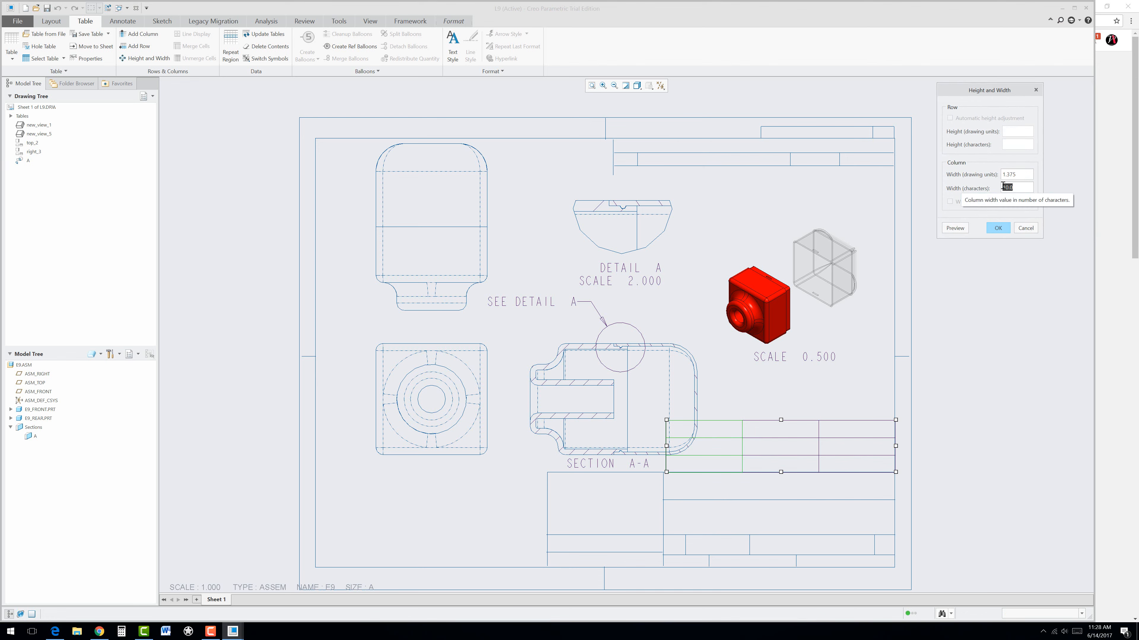
{"action": "type", "text": "8"}
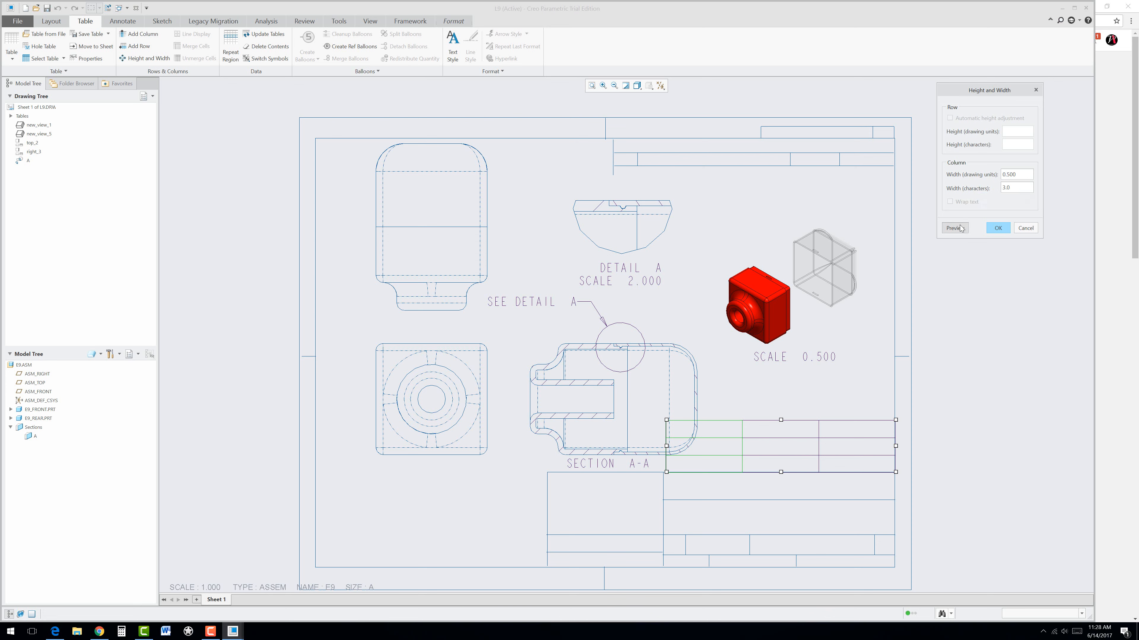
{"action": "left_click", "coordinate": [955, 228]}
{"action": "left_click", "coordinate": [998, 229]}
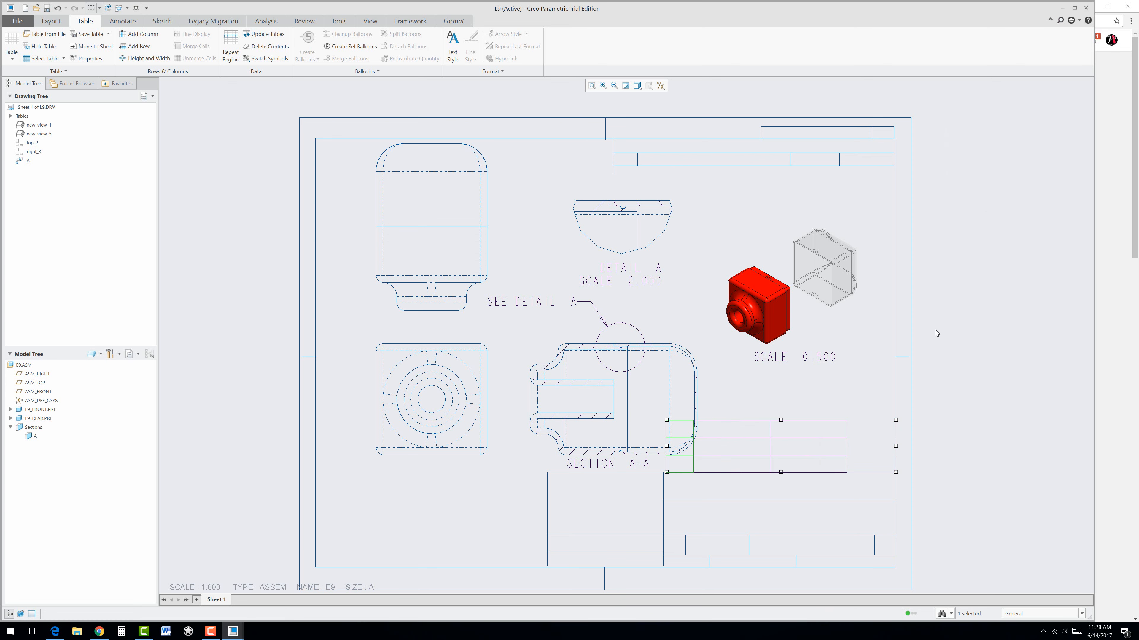
{"action": "left_click", "coordinate": [860, 408]}
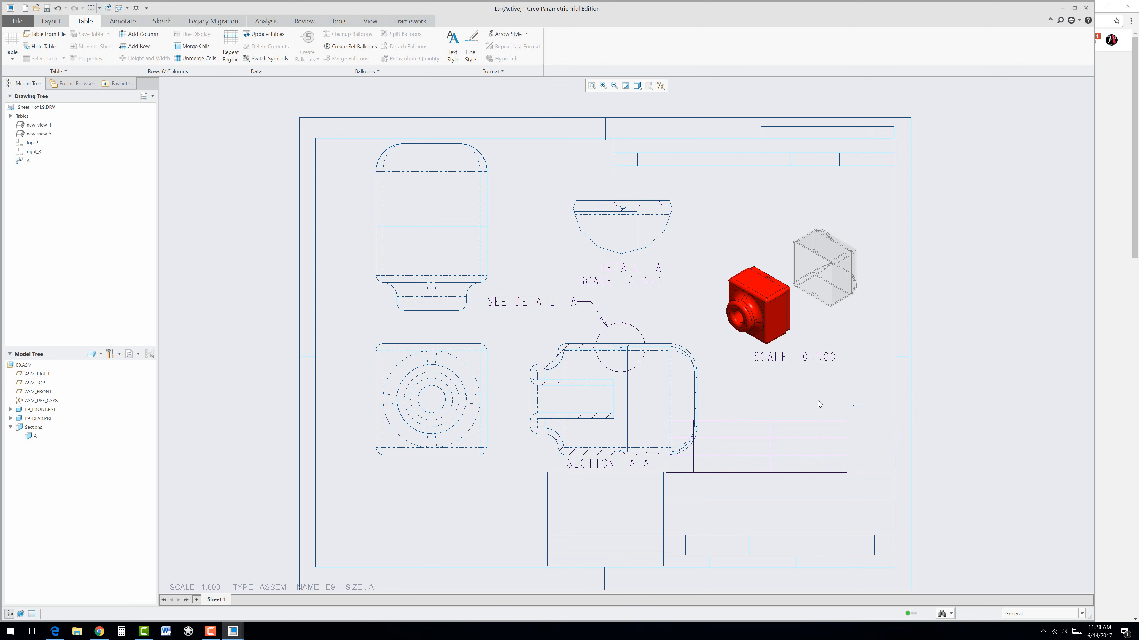
Set the width of the table's last column to 4 characters
{"action": "left_click_drag", "start_coordinate": [756, 398], "coordinate": [863, 488]}
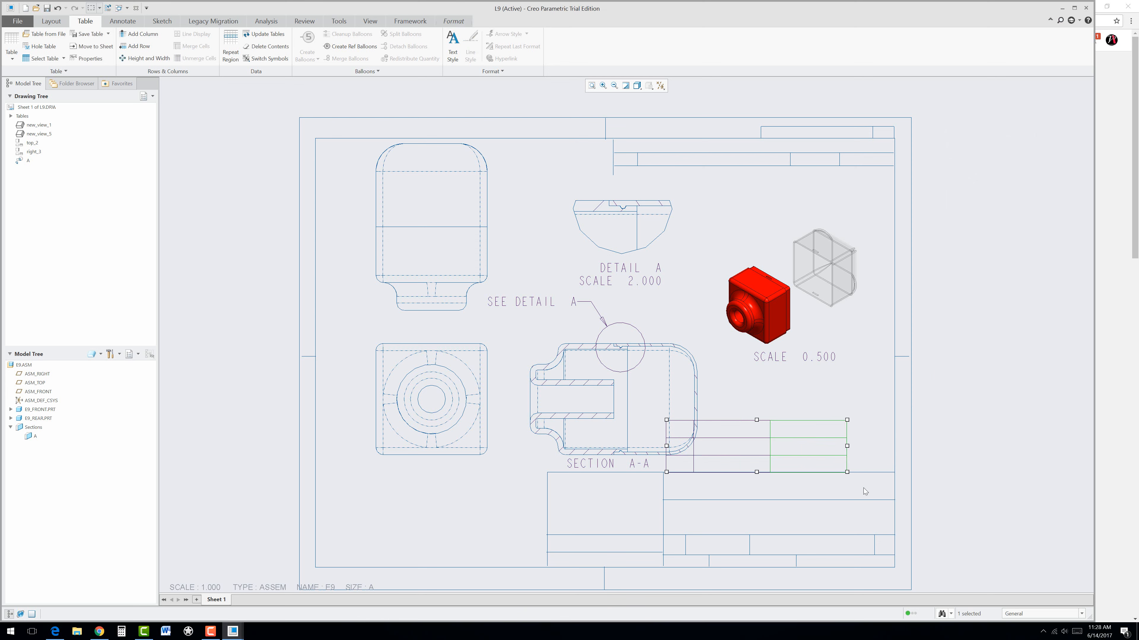
{"action": "right_click", "coordinate": [828, 452]}
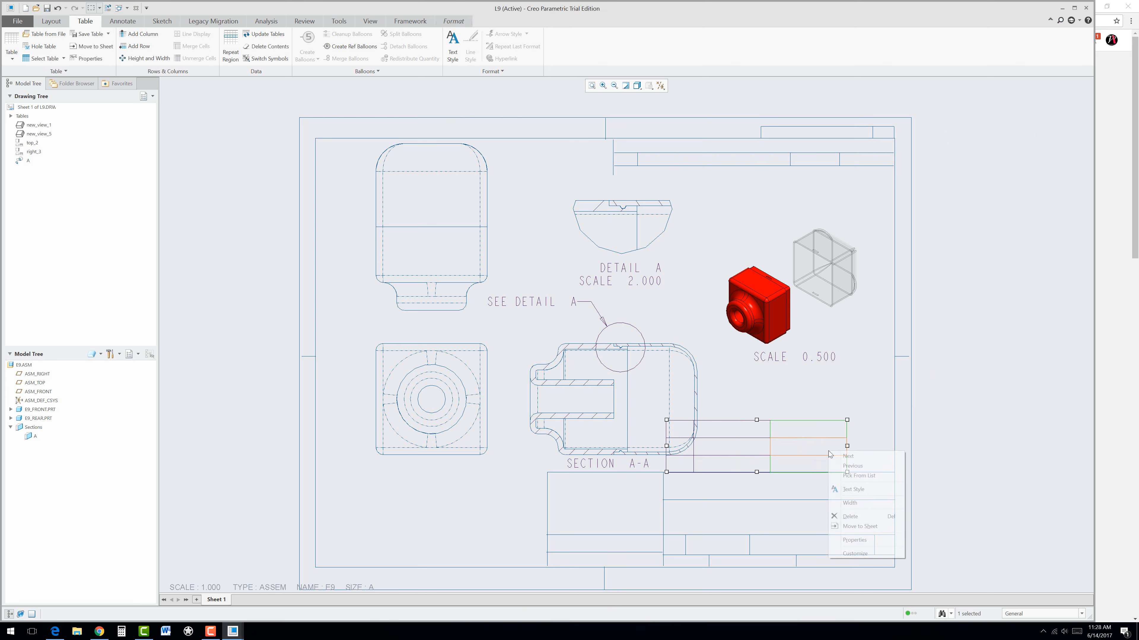
{"action": "left_click", "coordinate": [850, 503]}
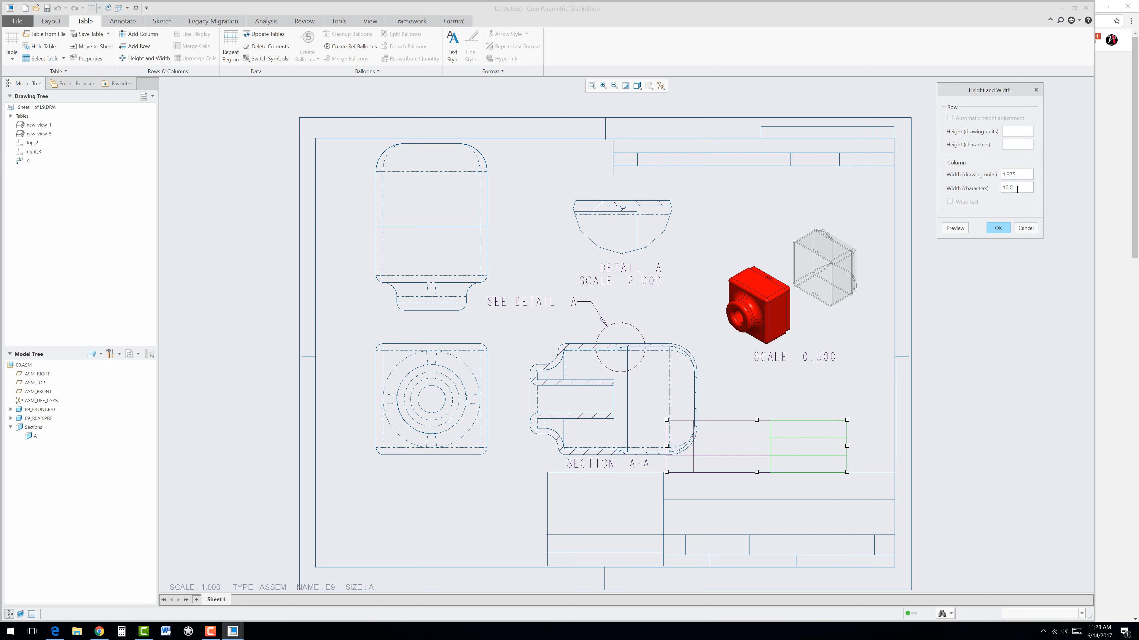
{"action": "left_click_drag", "start_coordinate": [1017, 189], "coordinate": [998, 189]}
{"action": "type", "text": "4"}
{"action": "left_click", "coordinate": [953, 229]}
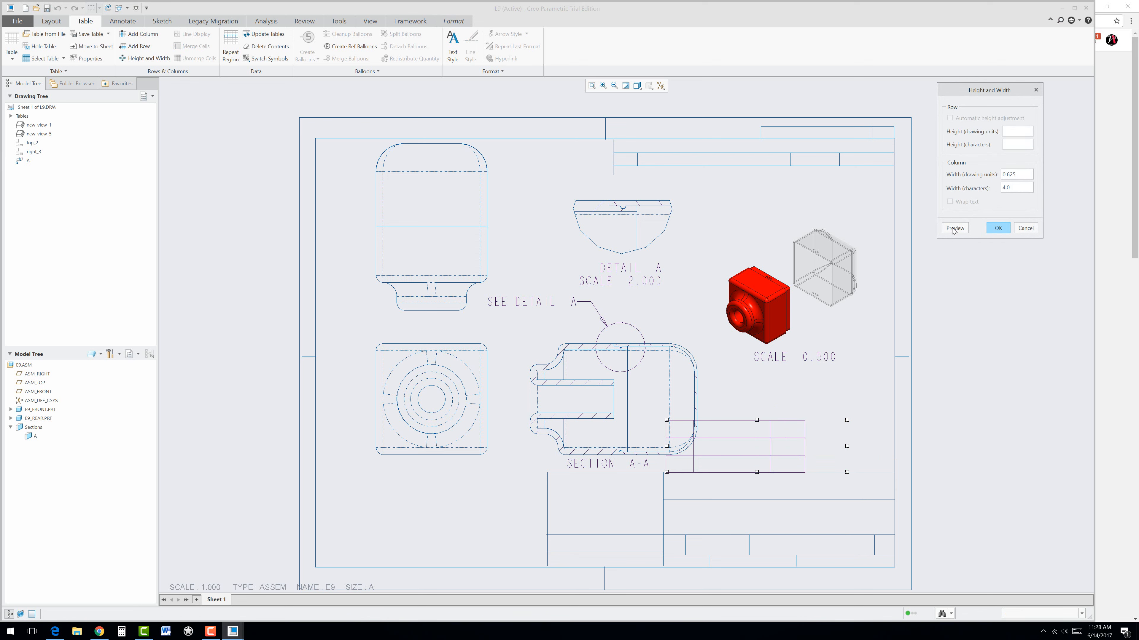
{"action": "left_click", "coordinate": [998, 228]}
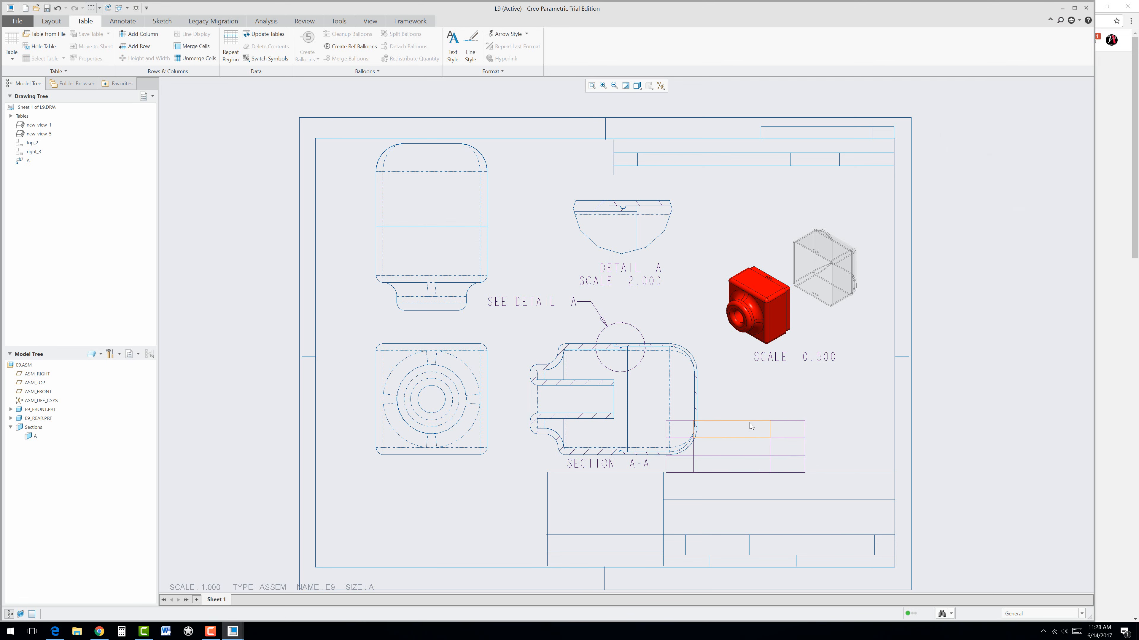
Move the table right so its right edge meets the drawing border above the title block
{"action": "left_click", "coordinate": [750, 431]}
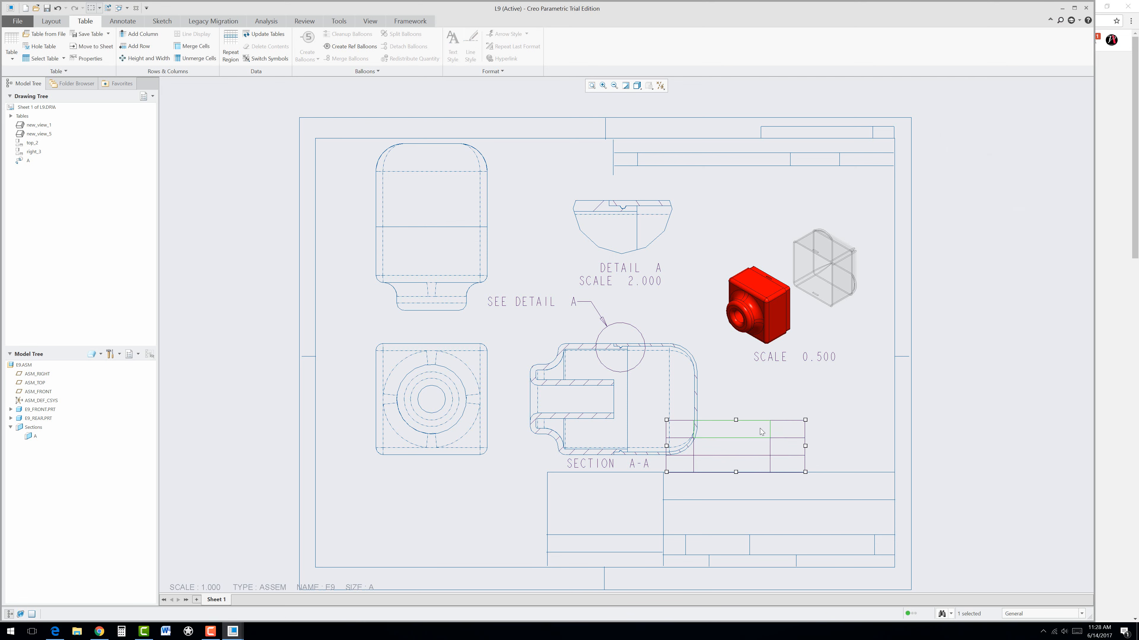
{"action": "double_click", "coordinate": [768, 441]}
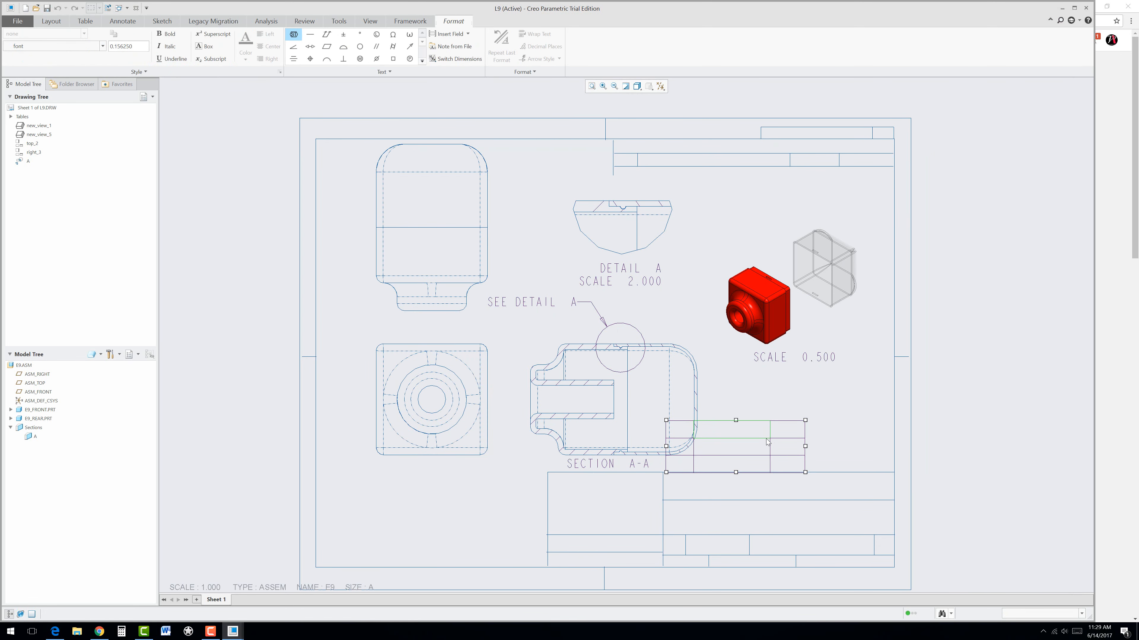
{"action": "left_click", "coordinate": [767, 439]}
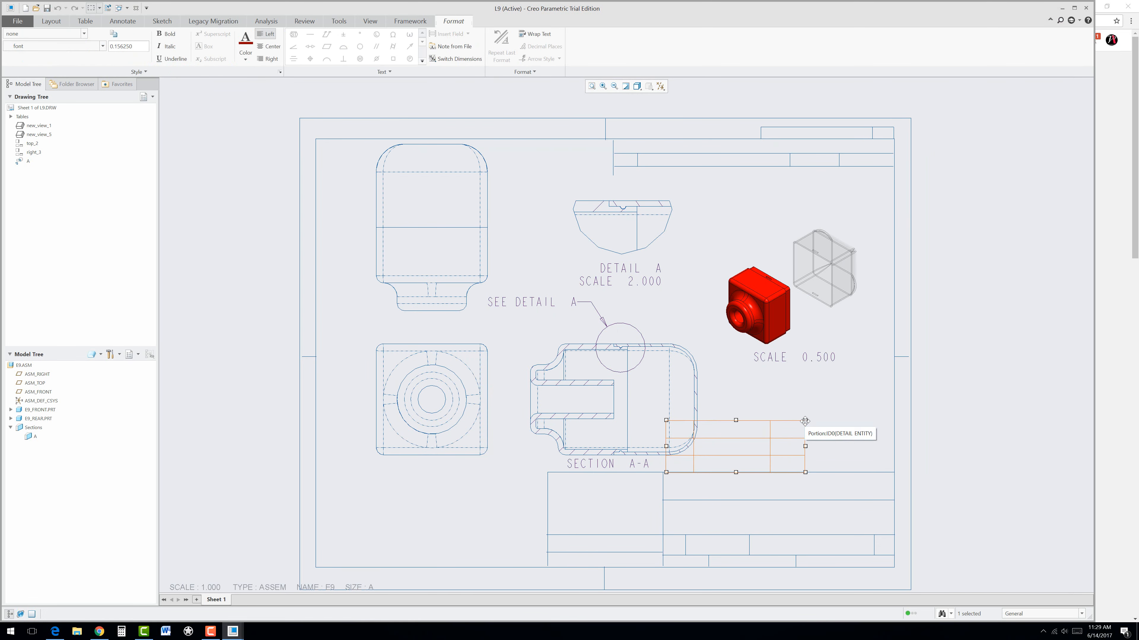
{"action": "left_click_drag", "start_coordinate": [805, 421], "coordinate": [893, 419]}
{"action": "left_click", "coordinate": [812, 388]}
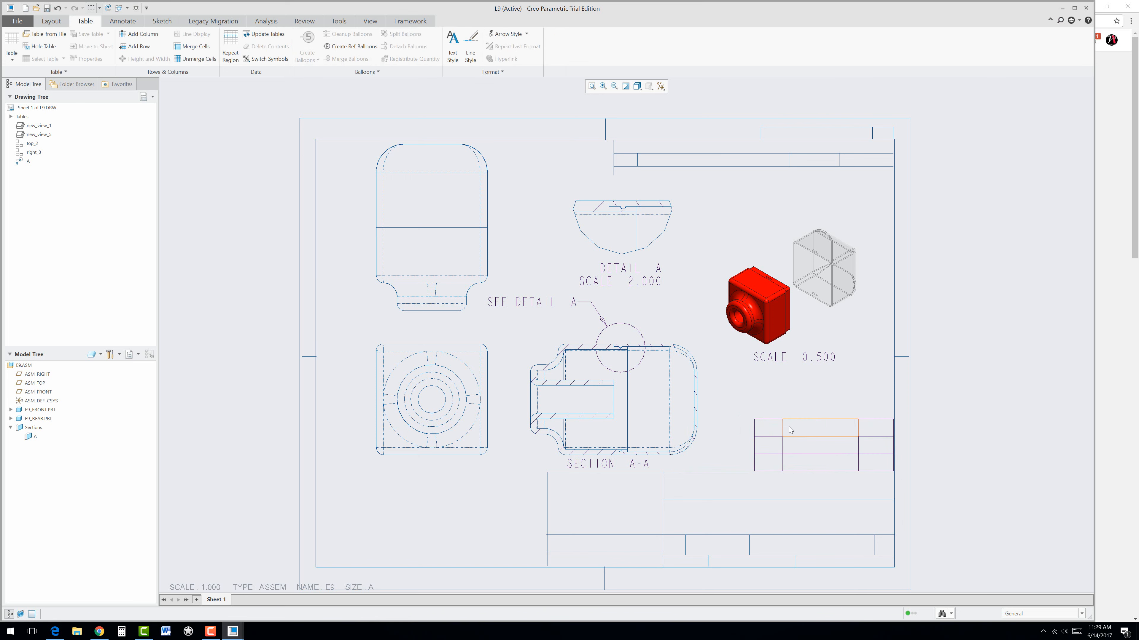
Enter ITEM in the first cell of the table's top row
{"action": "double_click", "coordinate": [769, 430]}
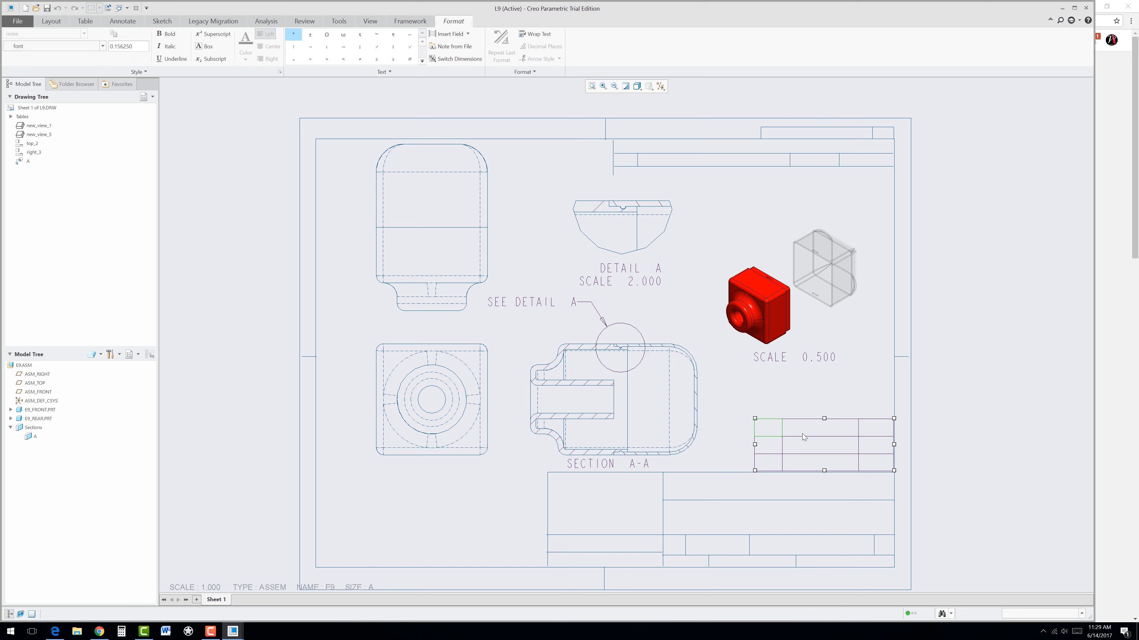
{"action": "type", "text": "ITEM"}
{"action": "left_click", "coordinate": [801, 431]}
{"action": "left_click", "coordinate": [763, 449]}
{"action": "left_click", "coordinate": [235, 153]}
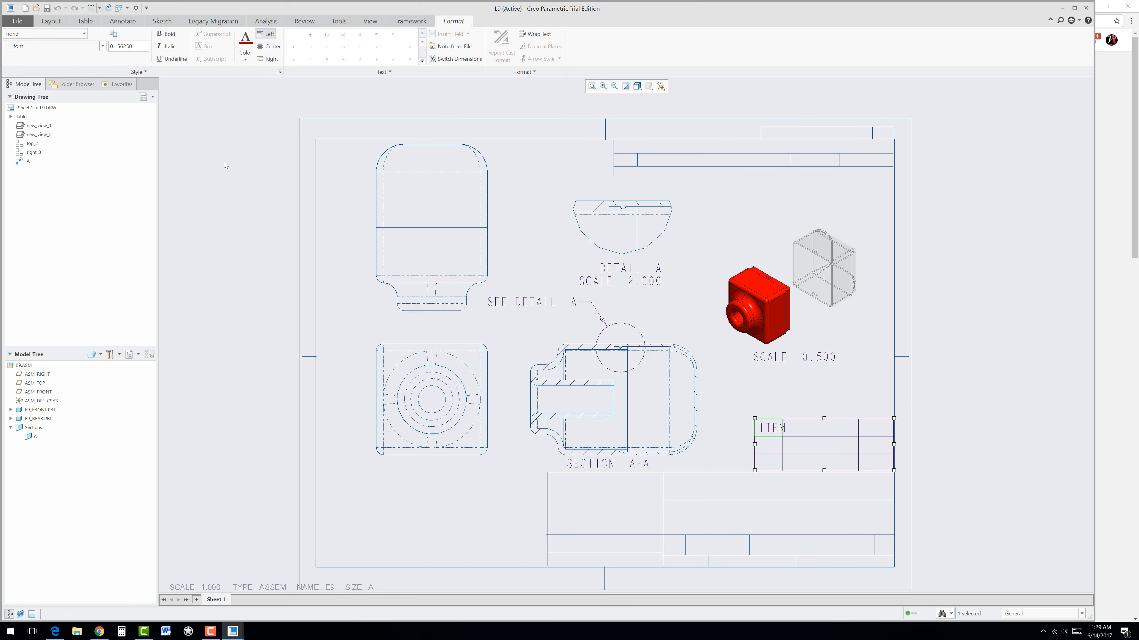
Enter QTY. in the last cell and DESCRIPTION in the middle cell of the table's top row
{"action": "double_click", "coordinate": [881, 430]}
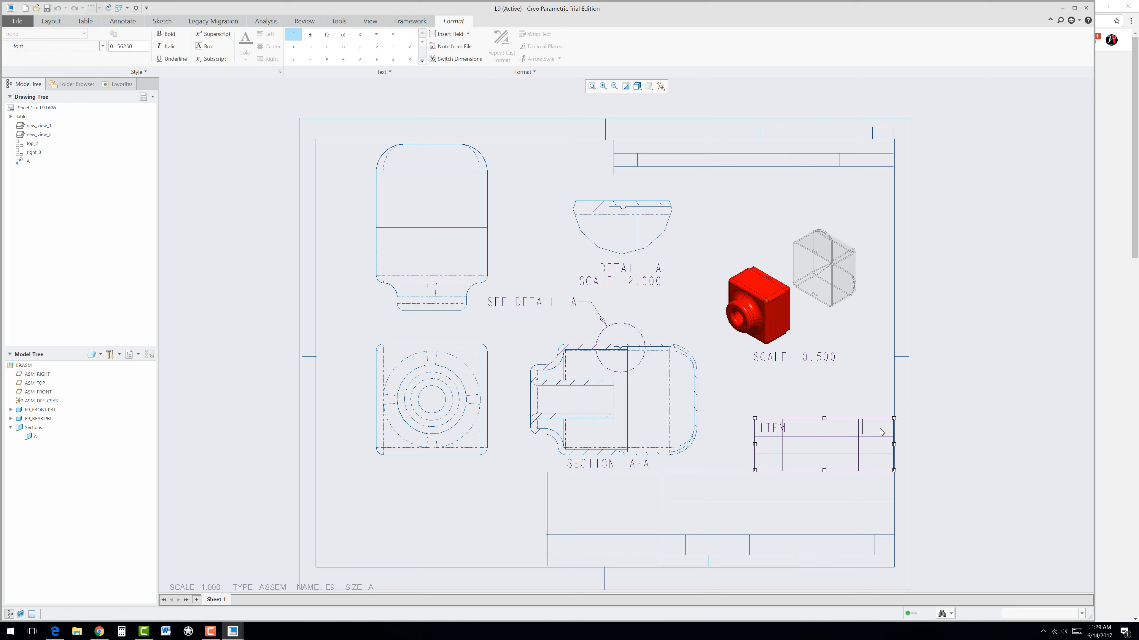
{"action": "type", "text": "QTY."}
{"action": "left_click", "coordinate": [823, 431]}
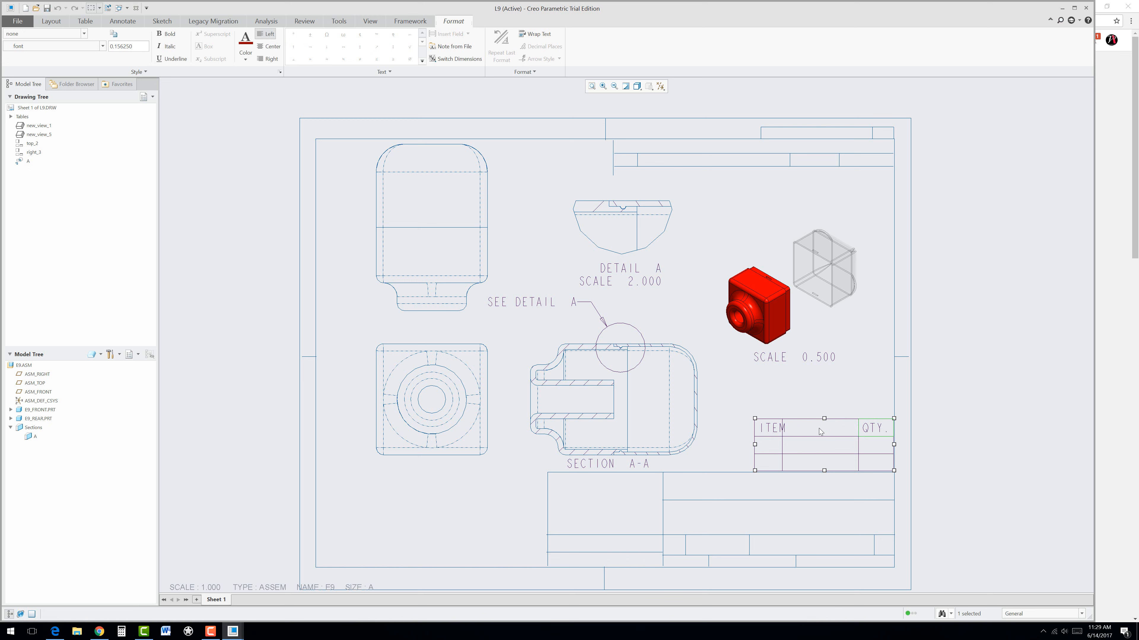
{"action": "left_click", "coordinate": [845, 431]}
{"action": "double_click", "coordinate": [852, 435]}
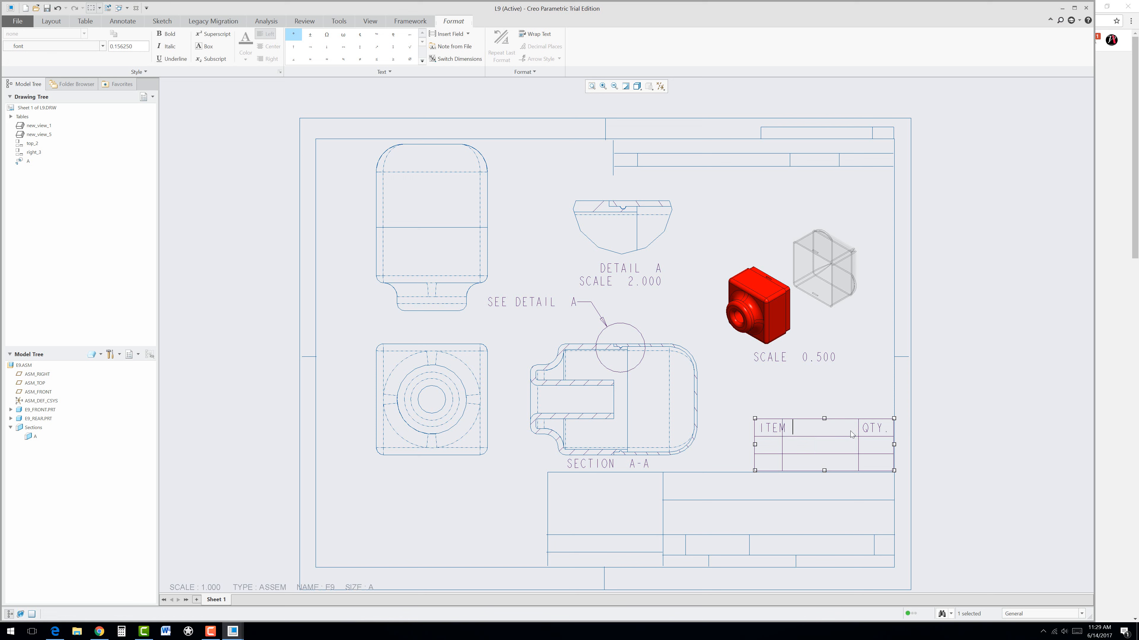
{"action": "type", "text": "DESCRIPTION"}
{"action": "left_click", "coordinate": [815, 383]}
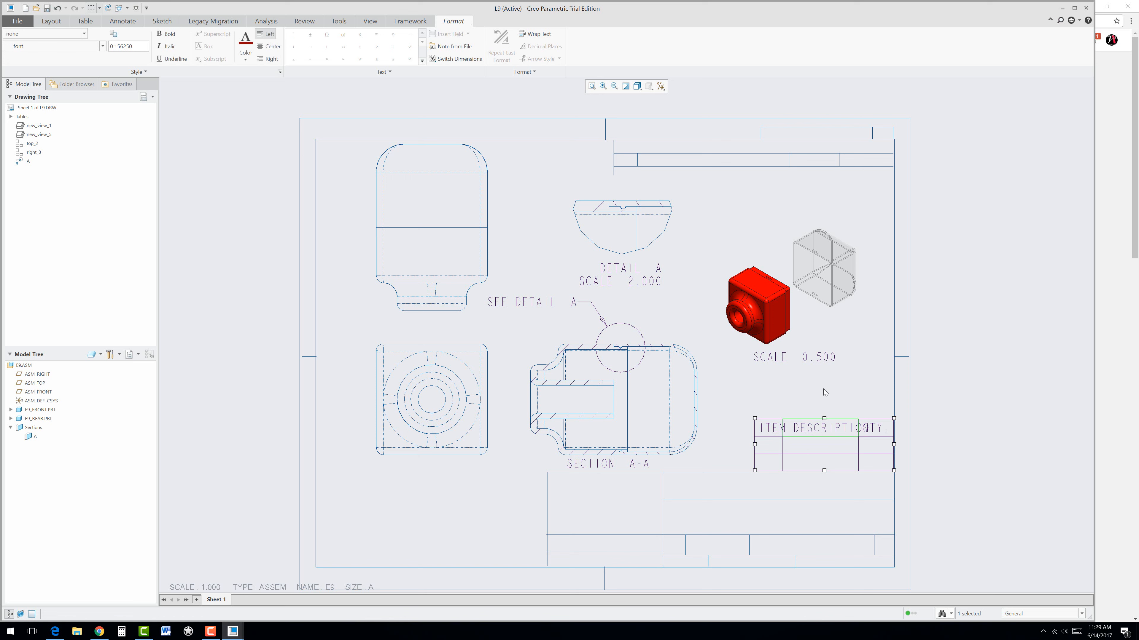
{"action": "left_click", "coordinate": [823, 389]}
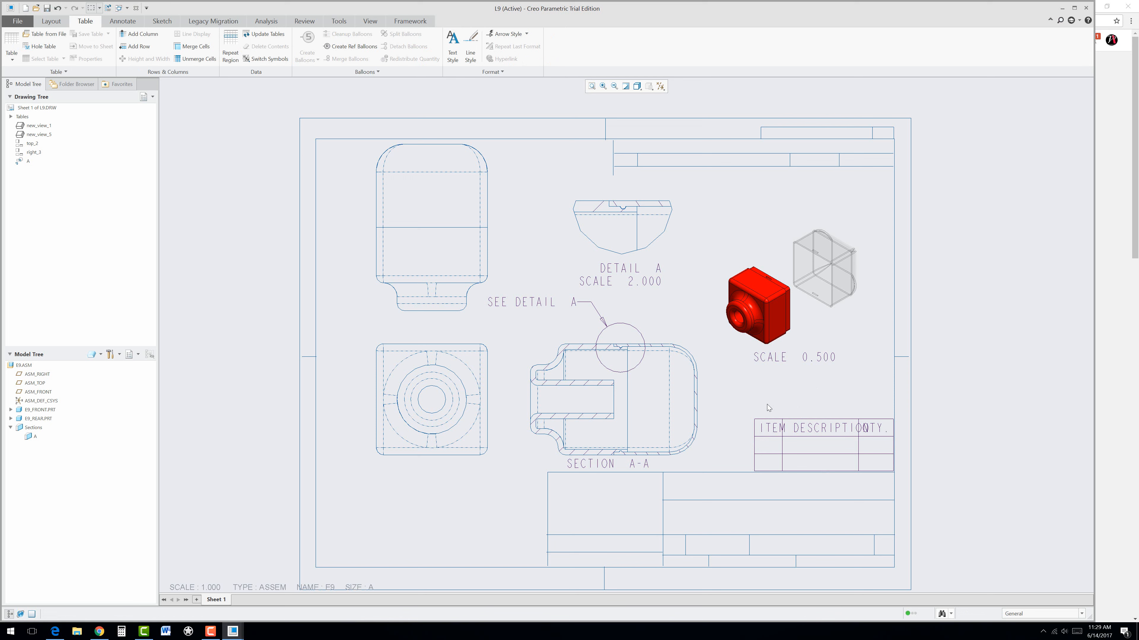
Set the width of the table's DESCRIPTION column to 12 characters
{"action": "left_click_drag", "start_coordinate": [778, 401], "coordinate": [864, 491]}
{"action": "right_click", "coordinate": [847, 466]}
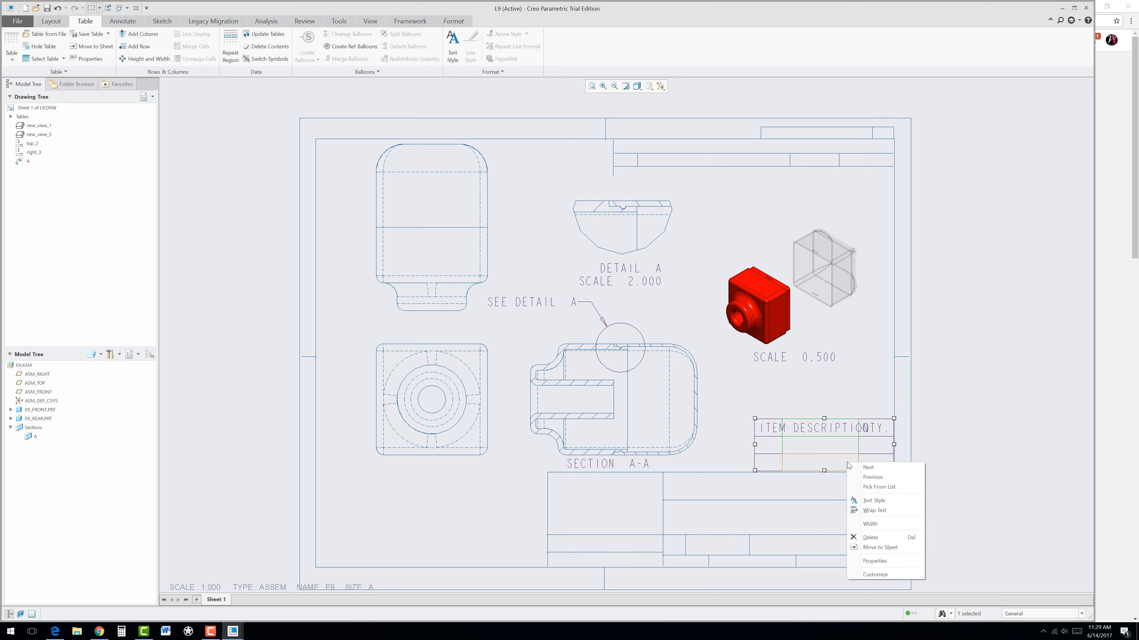
{"action": "left_click", "coordinate": [869, 524]}
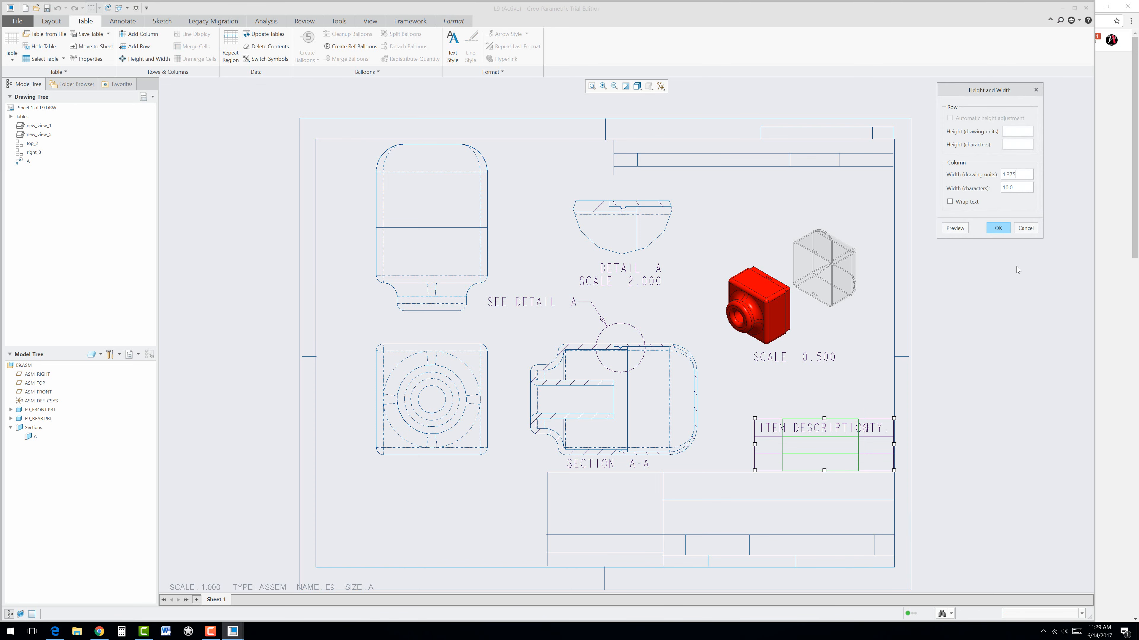
{"action": "left_click_drag", "start_coordinate": [1018, 191], "coordinate": [1002, 192]}
{"action": "type", "text": "12"}
{"action": "left_click", "coordinate": [963, 229]}
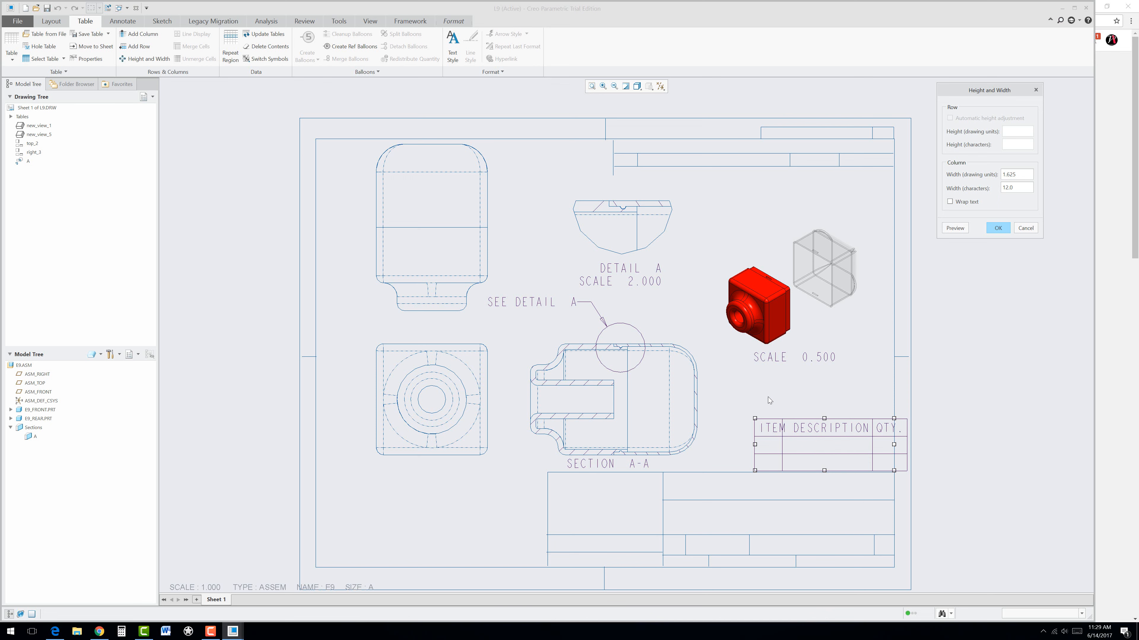
{"action": "key", "text": "Return"}
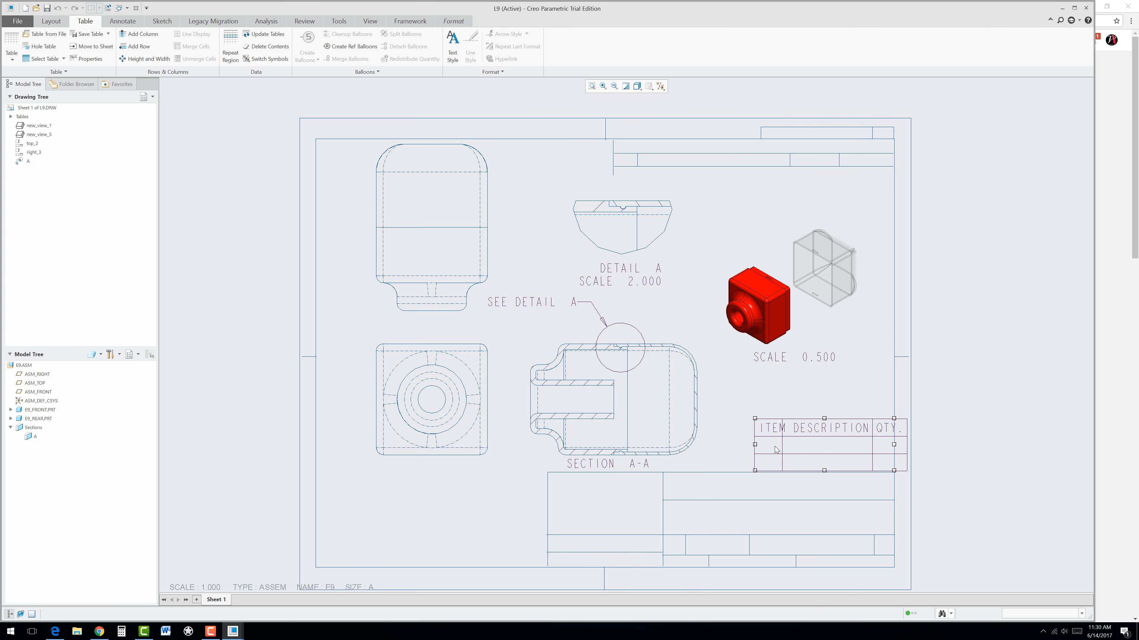
{"action": "left_click", "coordinate": [785, 401]}
{"action": "scroll", "coordinate": [782, 398], "scroll_direction": "up", "scroll_amount": 1}
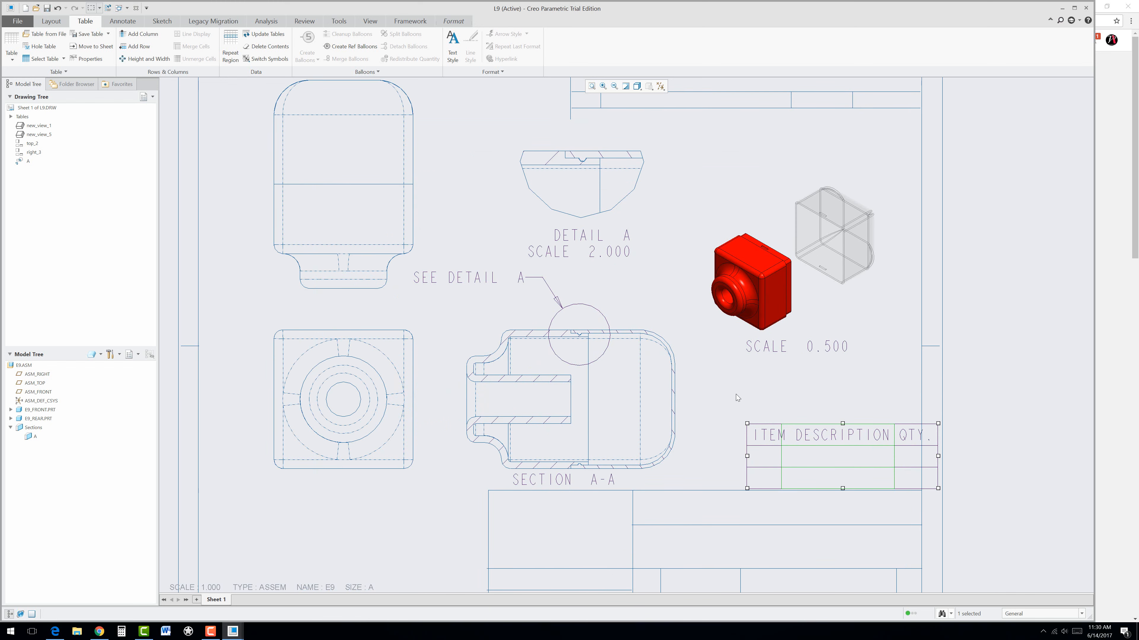
Set the width of the table's ITEM column to 4 characters
{"action": "left_click_drag", "start_coordinate": [784, 469], "coordinate": [795, 498]}
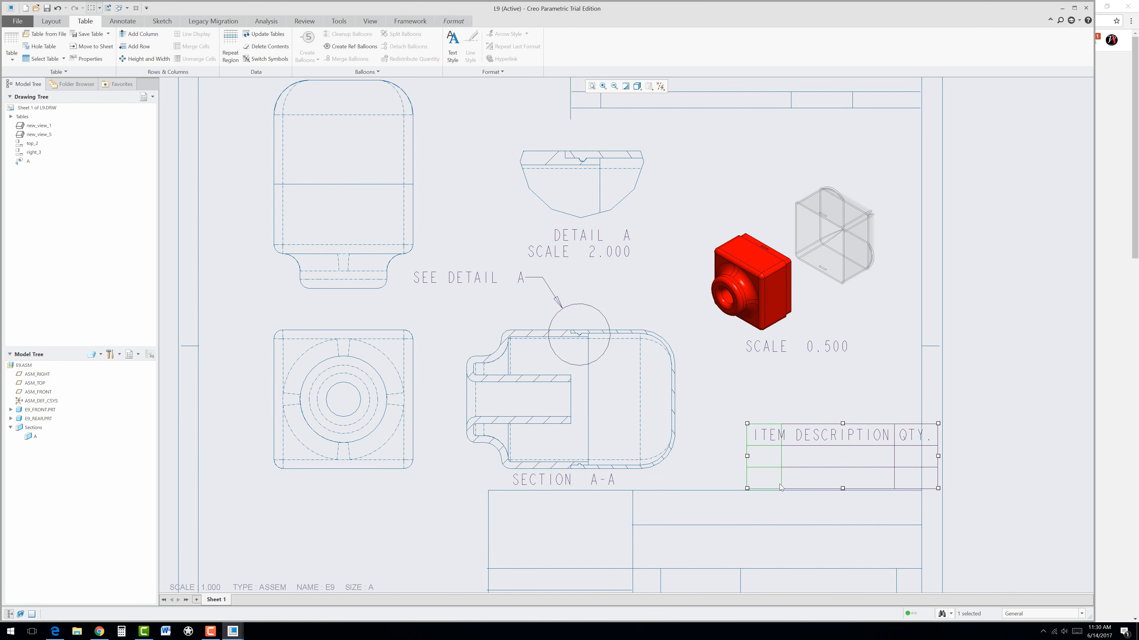
{"action": "right_click", "coordinate": [771, 460]}
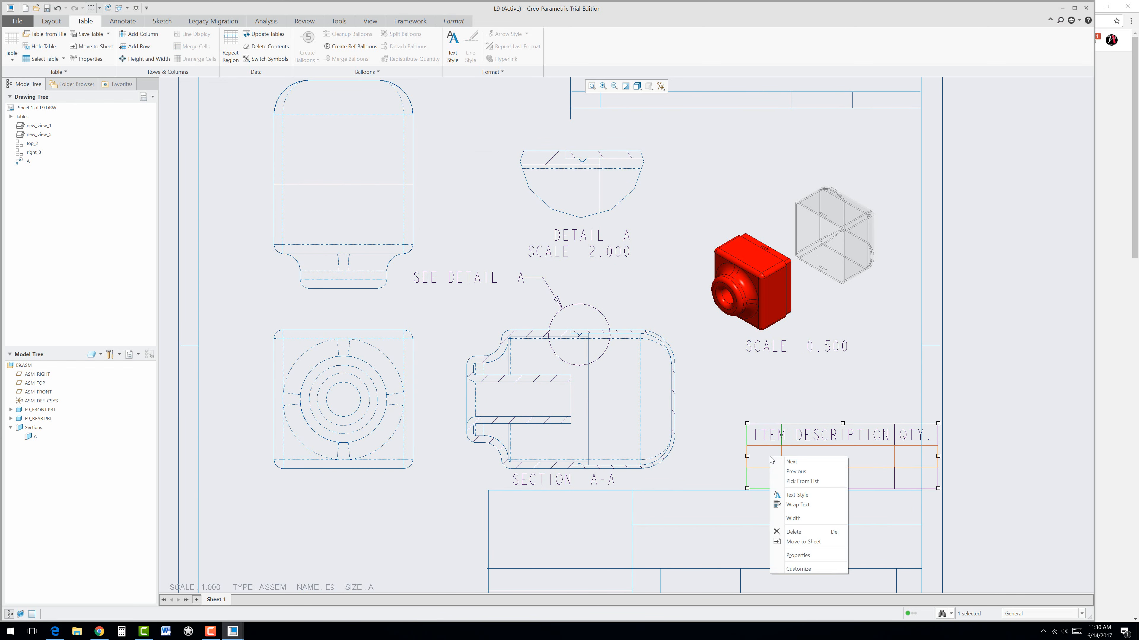
{"action": "left_click", "coordinate": [803, 520]}
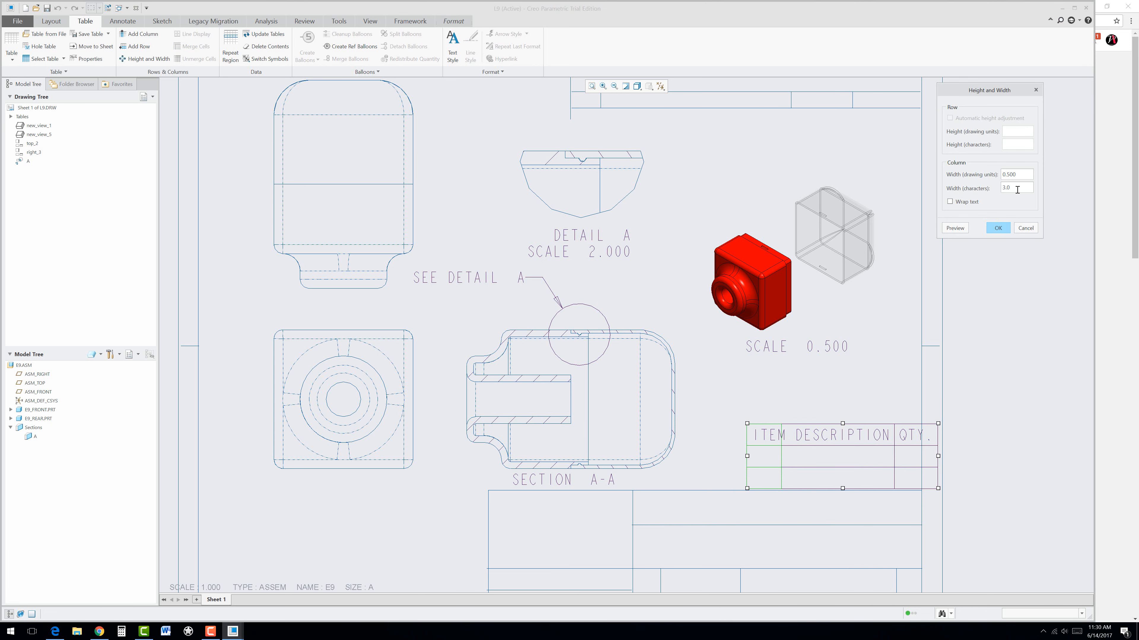
{"action": "left_click_drag", "start_coordinate": [1017, 189], "coordinate": [1002, 192]}
{"action": "type", "text": "4"}
{"action": "left_click", "coordinate": [964, 228]}
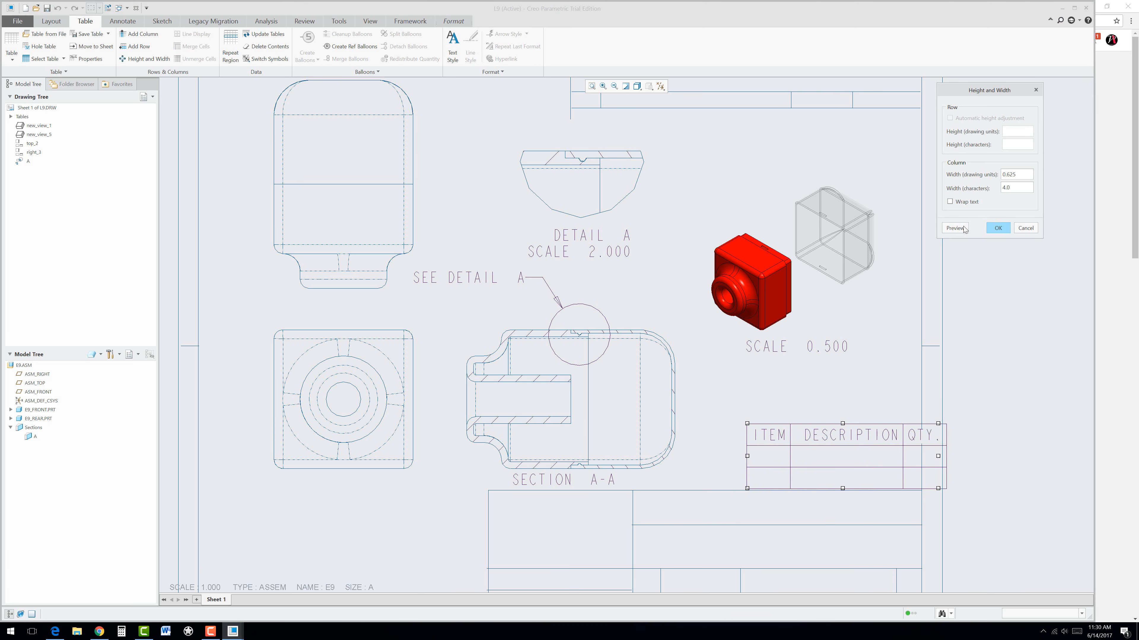
{"action": "left_click", "coordinate": [998, 227]}
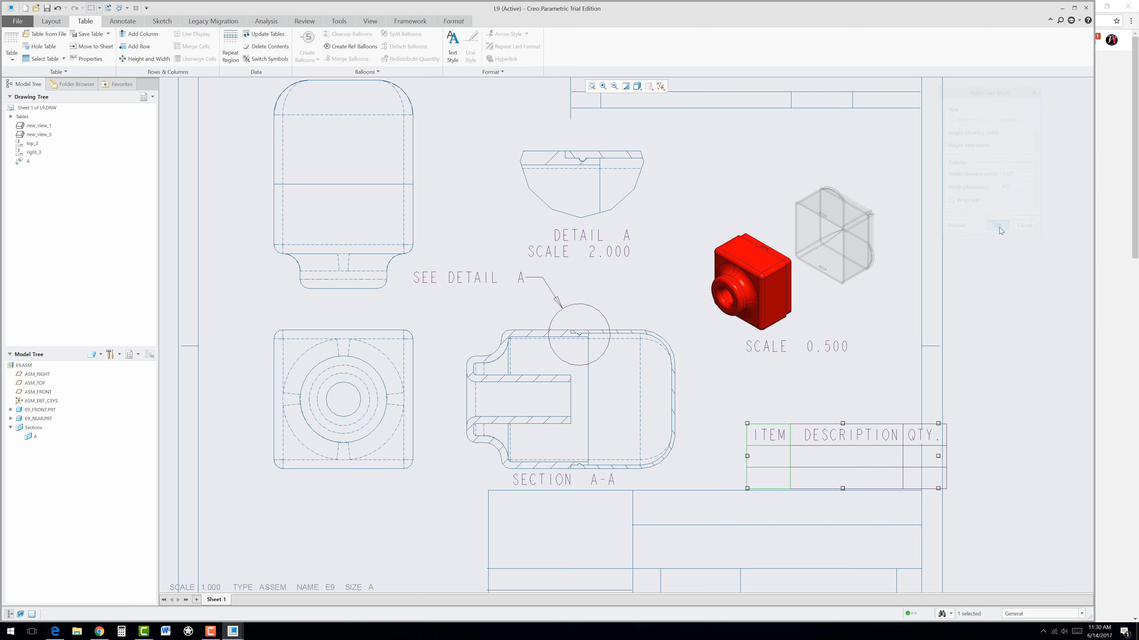
Move the whole table left so its right edge lines up with the drawing border above the title block
{"action": "left_click", "coordinate": [867, 432]}
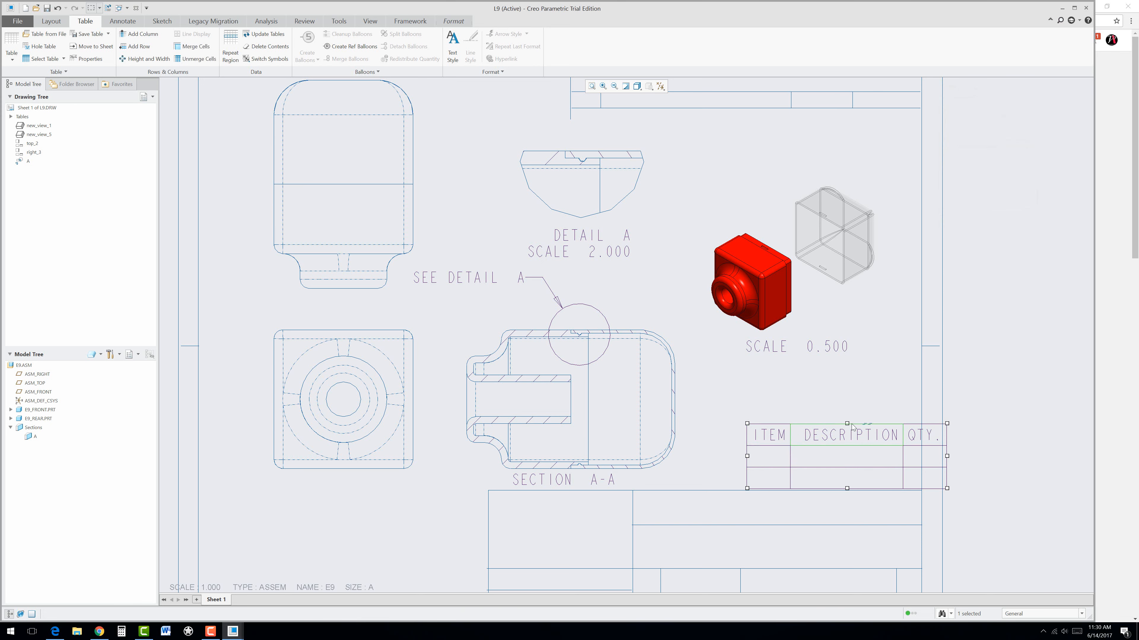
{"action": "left_click_drag", "start_coordinate": [813, 424], "coordinate": [745, 470]}
{"action": "left_click", "coordinate": [739, 471]}
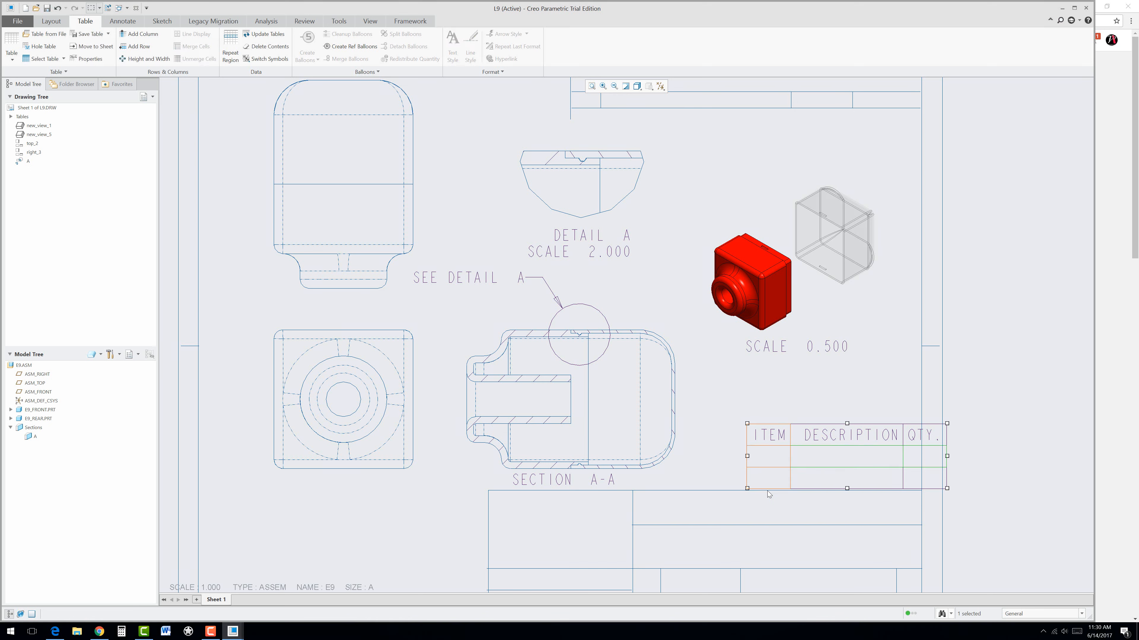
{"action": "left_click_drag", "start_coordinate": [716, 393], "coordinate": [1008, 529]}
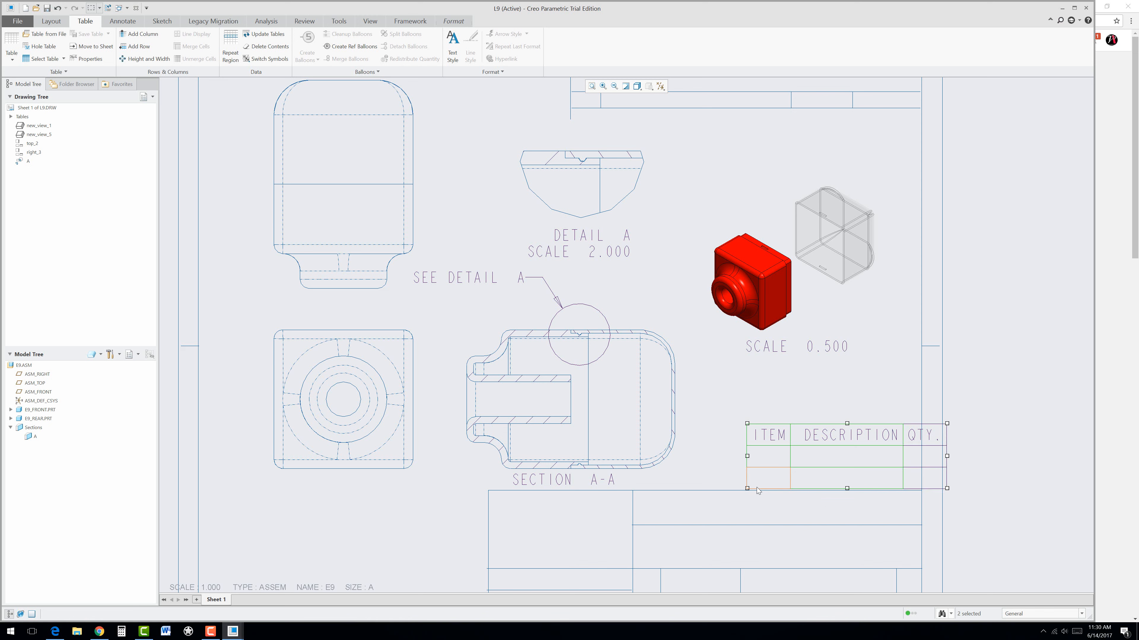
{"action": "left_click_drag", "start_coordinate": [746, 489], "coordinate": [722, 489]}
{"action": "left_click", "coordinate": [786, 395]}
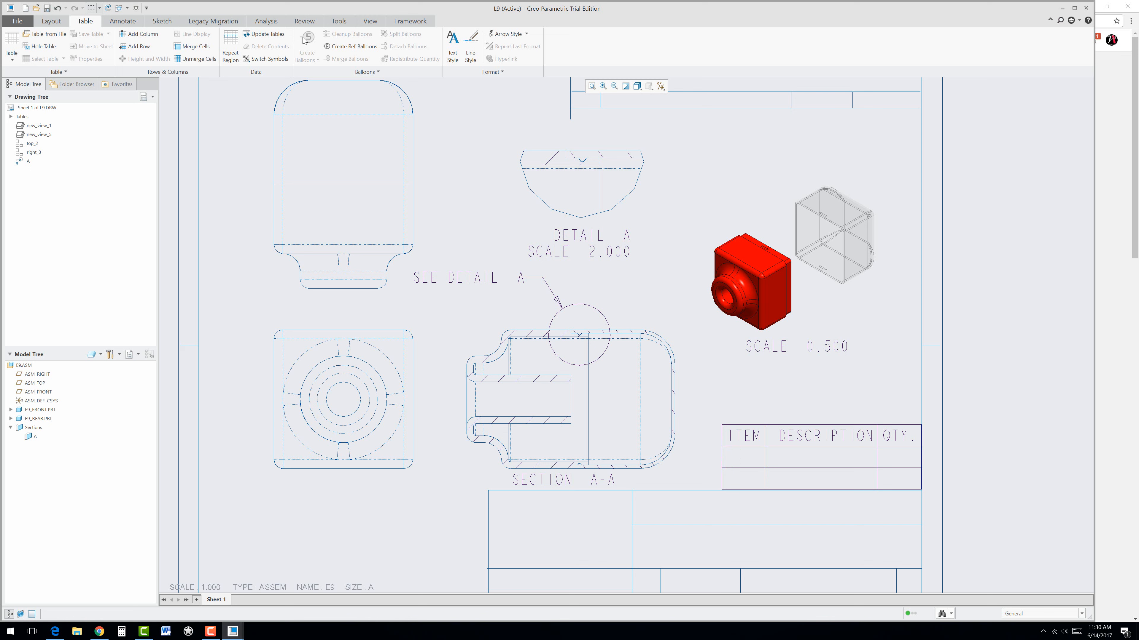
{"action": "left_click", "coordinate": [337, 47]}
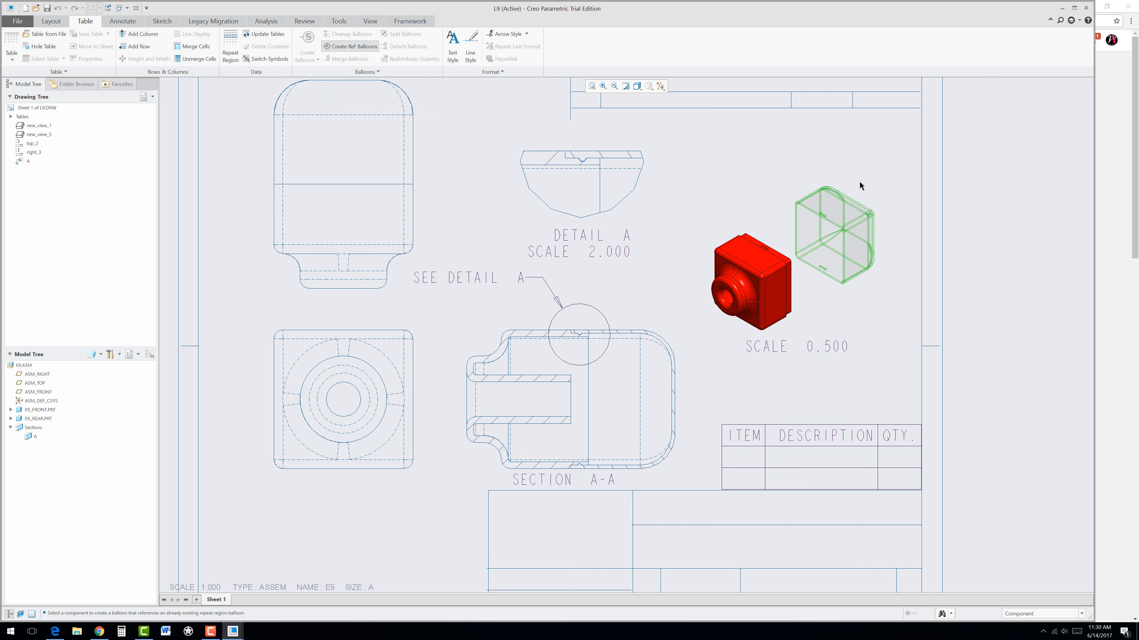
{"action": "middle_click", "coordinate": [864, 166]}
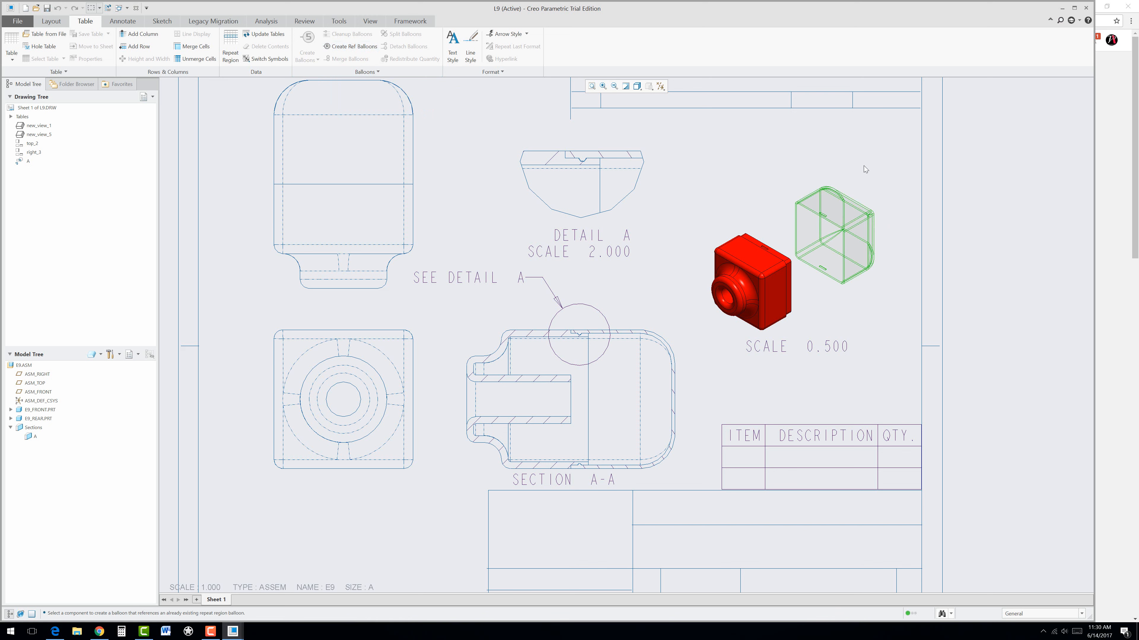
{"action": "left_click", "coordinate": [346, 47]}
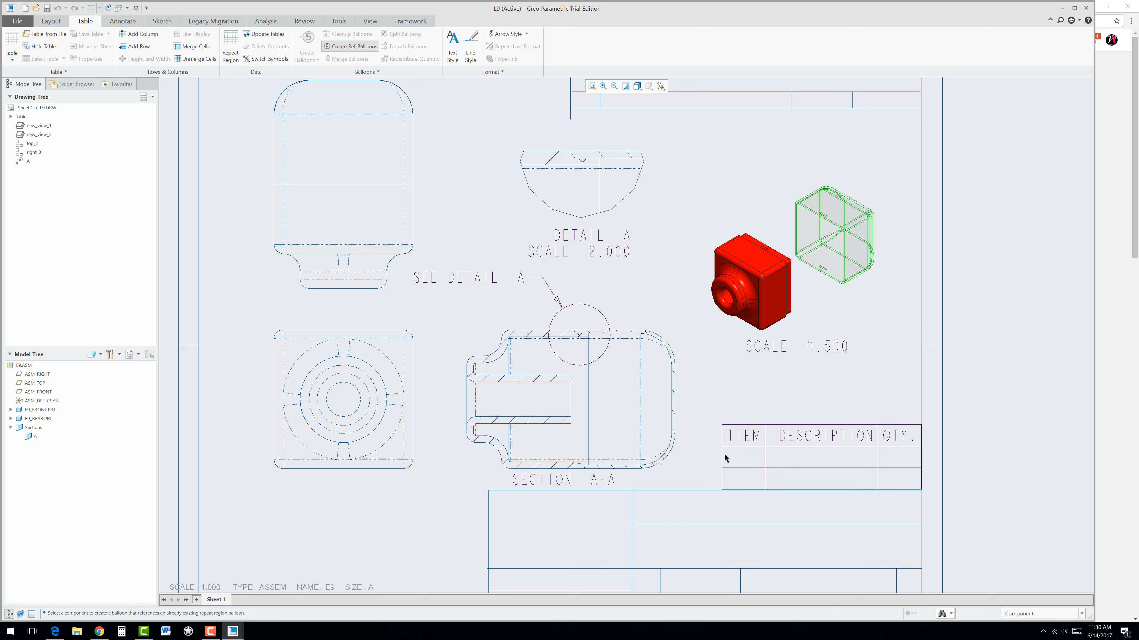
Number the two empty table rows 1 and 2 in the ITEM column
{"action": "double_click", "coordinate": [762, 464]}
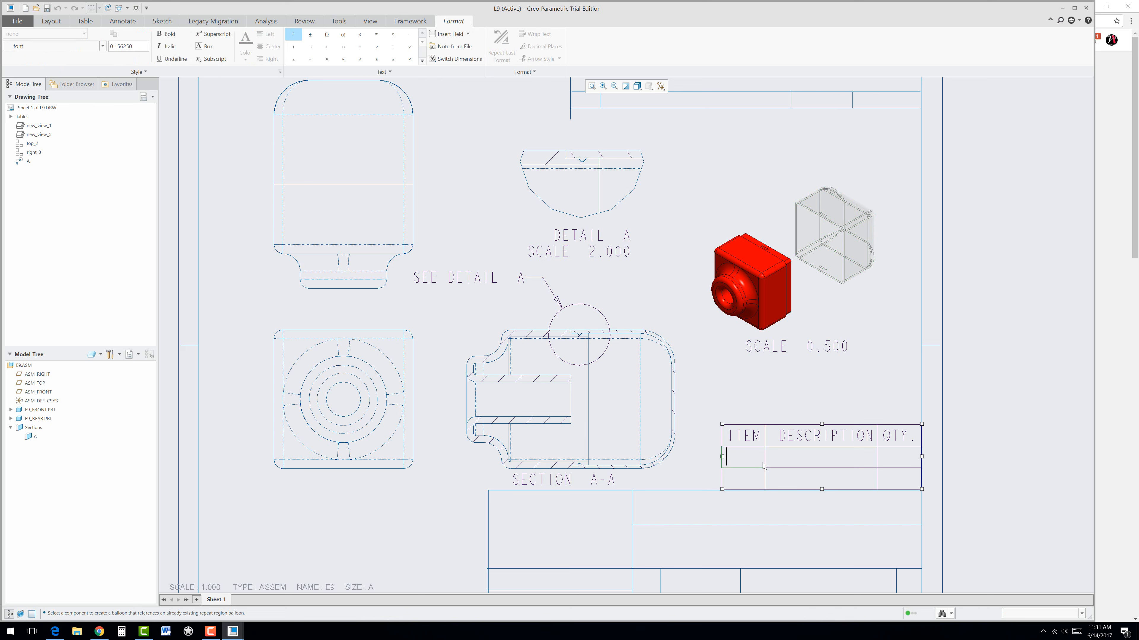
{"action": "type", "text": "1"}
{"action": "double_click", "coordinate": [764, 487]}
{"action": "type", "text": "1"}
{"action": "key", "text": "BackSpace"}
{"action": "type", "text": "2"}
Enter FRONT as the description of item 1 and REAR as the description of item 2
{"action": "double_click", "coordinate": [872, 465]}
{"action": "type", "text": "FRONT"}
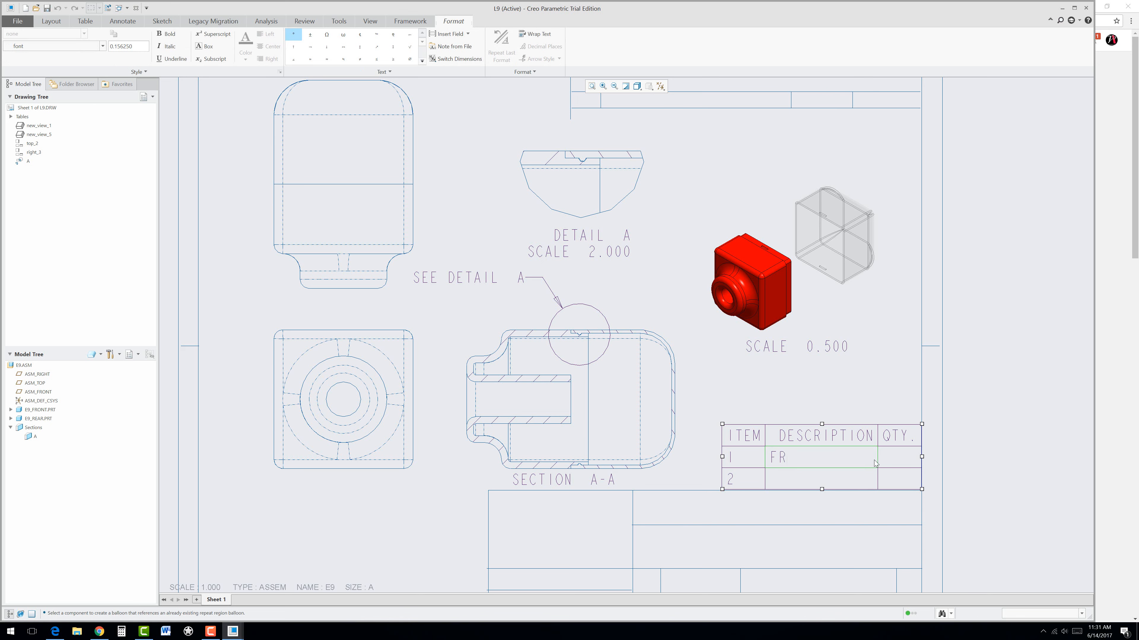
{"action": "double_click", "coordinate": [872, 485]}
{"action": "type", "text": "REAR"}
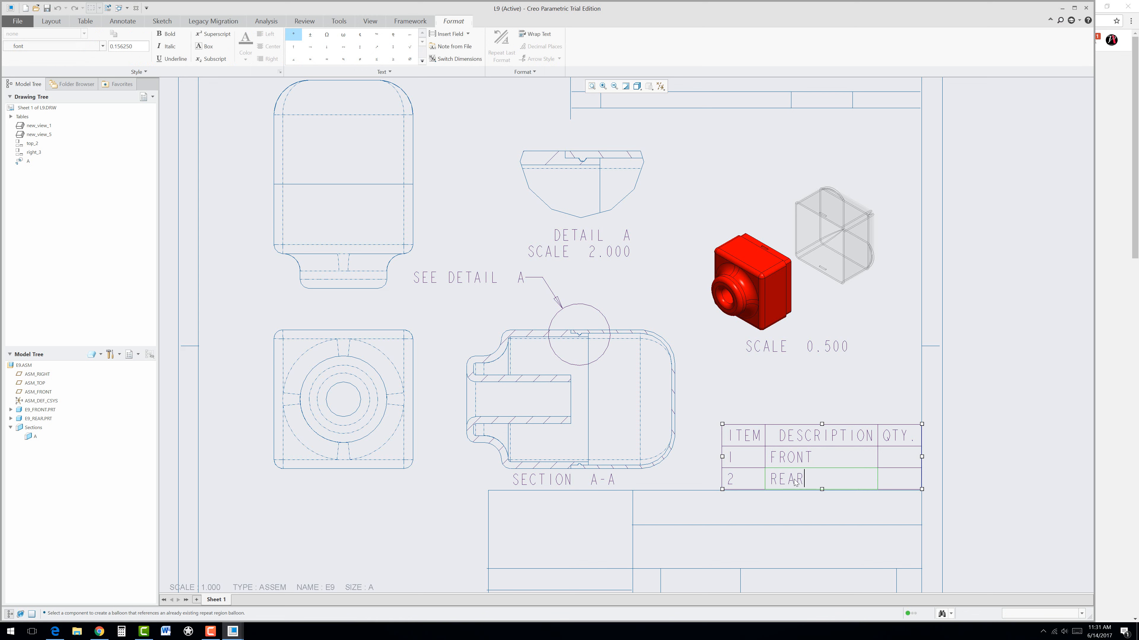
{"action": "key", "text": "Home"}
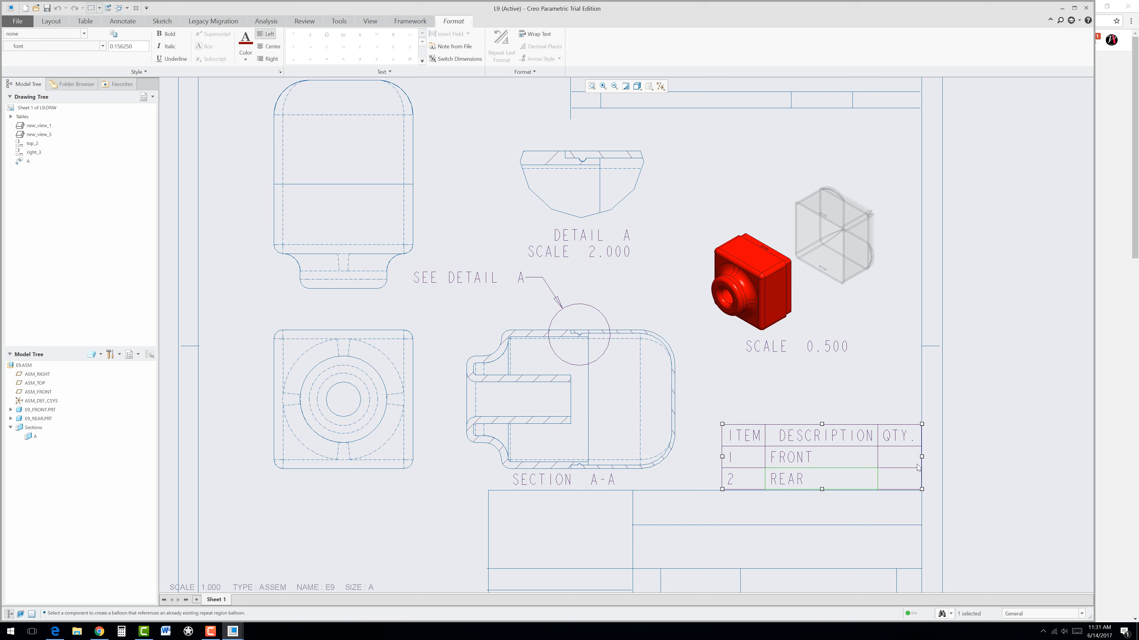
Enter a quantity of 1 for both the FRONT and REAR rows in the QTY. column
{"action": "left_click", "coordinate": [914, 465]}
{"action": "double_click", "coordinate": [905, 462]}
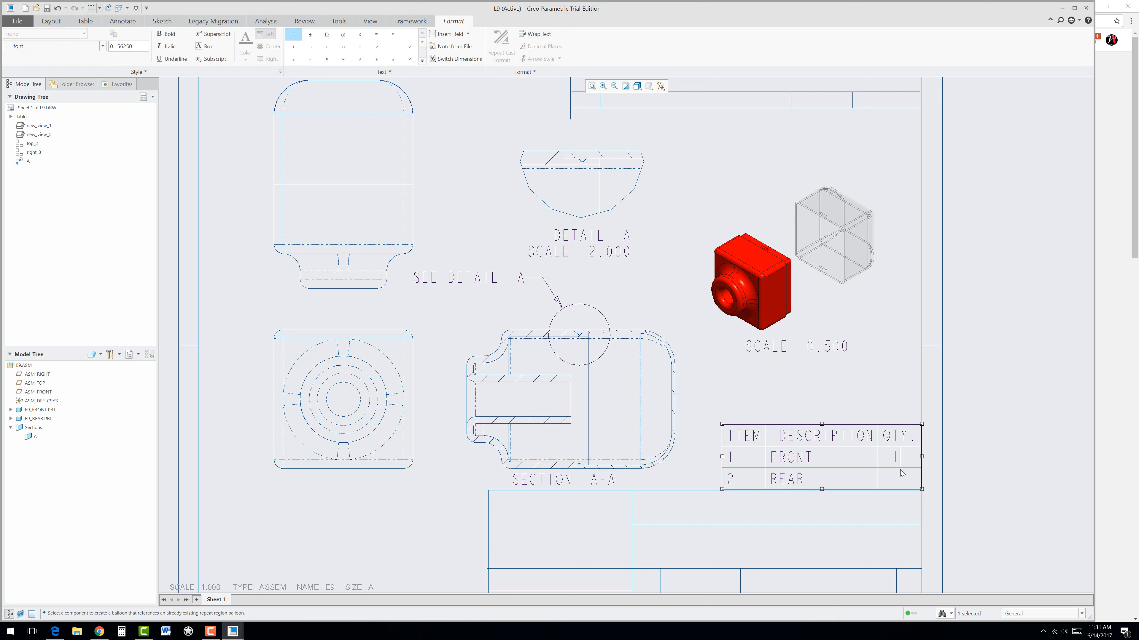
{"action": "key", "text": "Home"}
{"action": "left_click", "coordinate": [919, 479]}
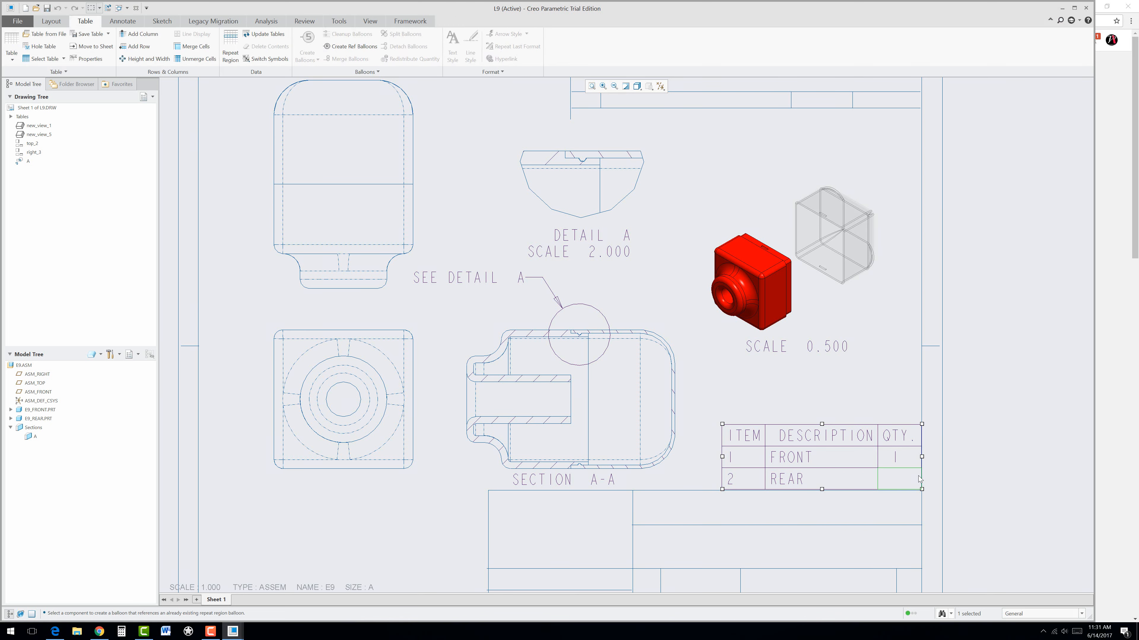
{"action": "double_click", "coordinate": [918, 479]}
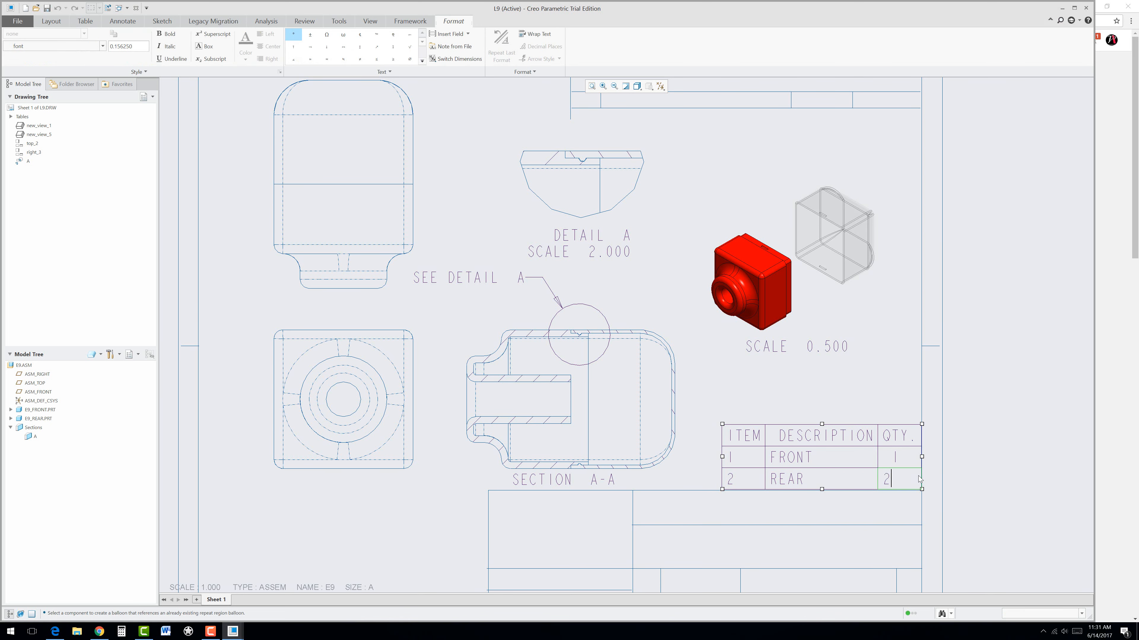
{"action": "type", "text": "1"}
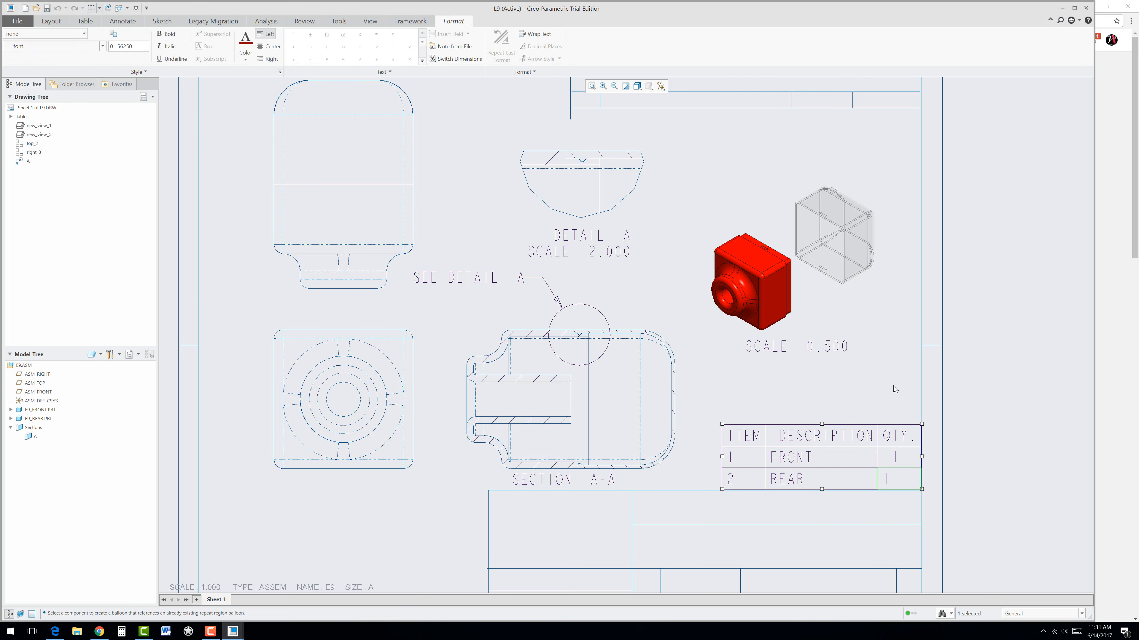
{"action": "left_click", "coordinate": [893, 385]}
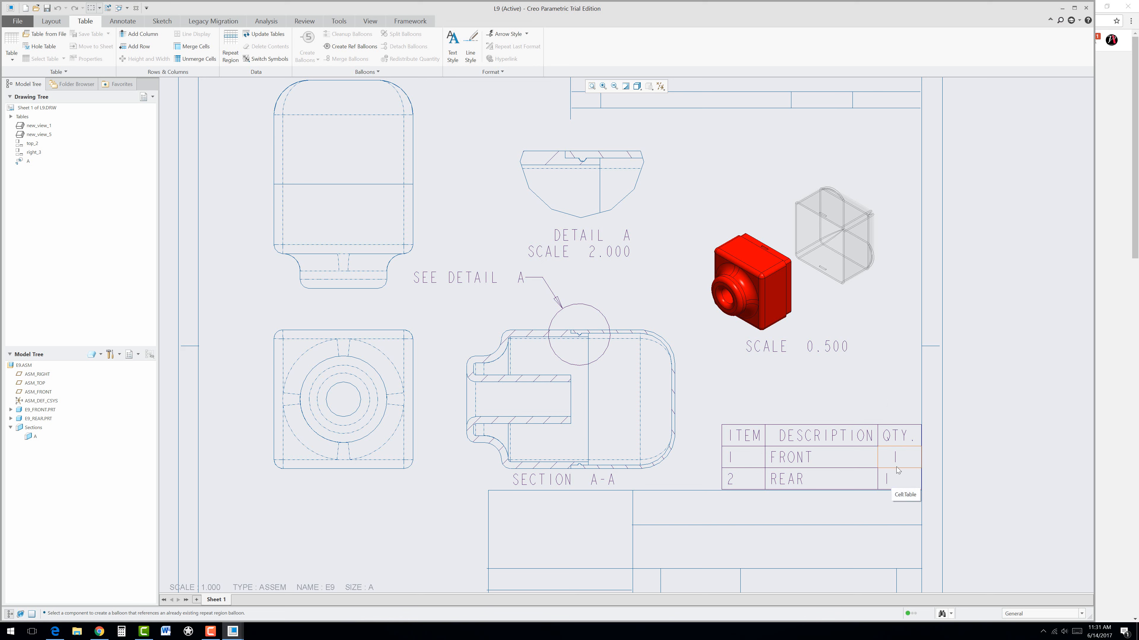
{"action": "double_click", "coordinate": [891, 484]}
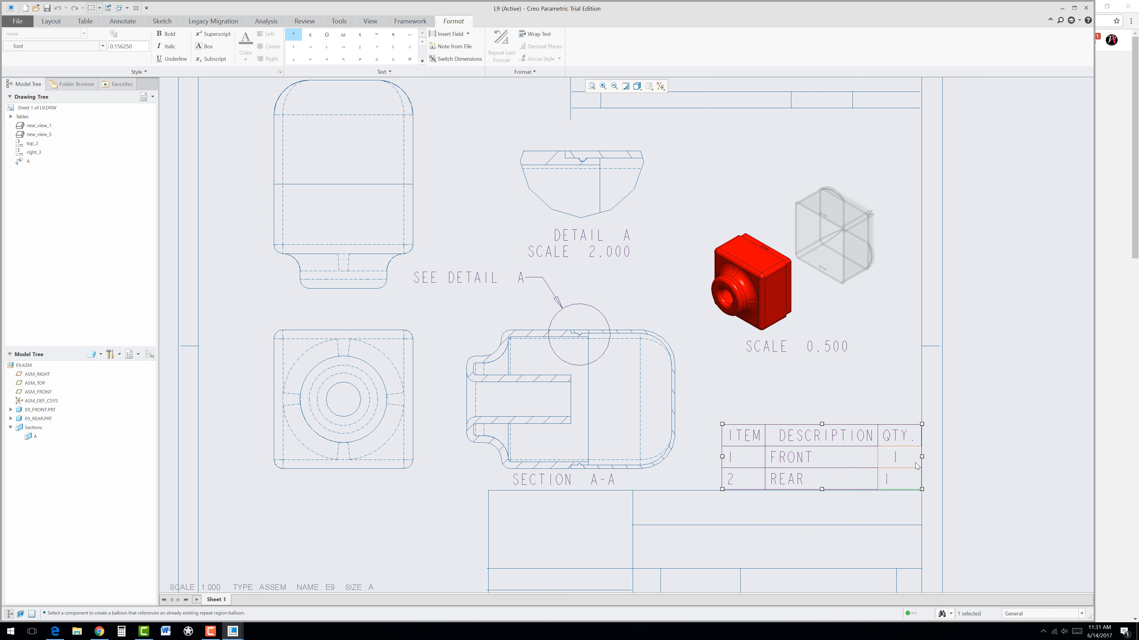
{"action": "key", "text": "Left"}
{"action": "left_click", "coordinate": [887, 385]}
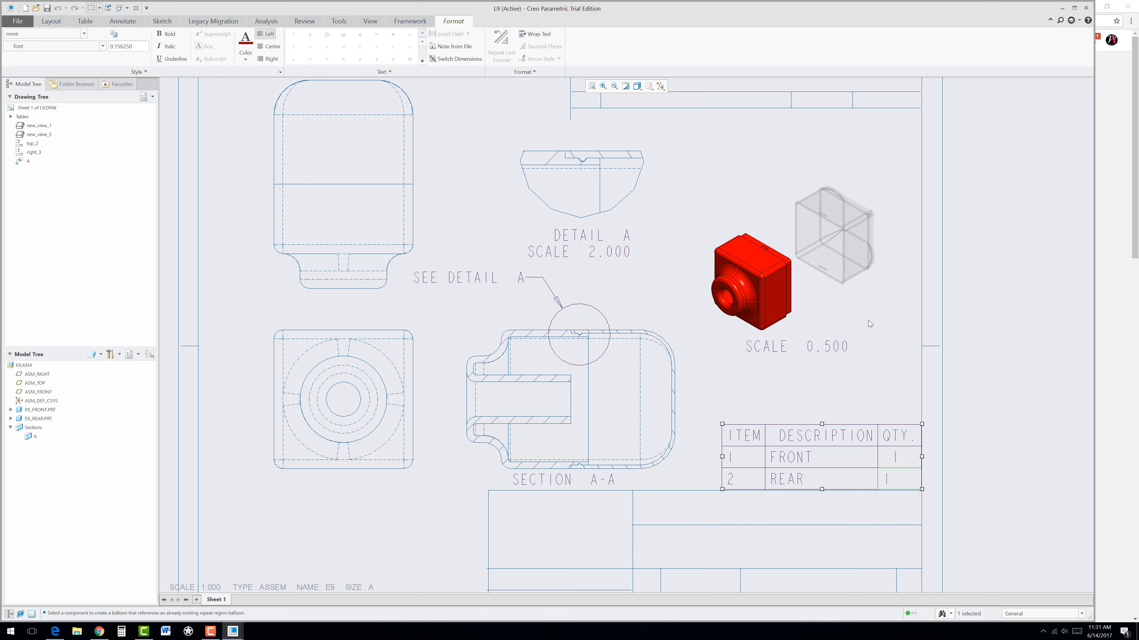
{"action": "left_click", "coordinate": [727, 214]}
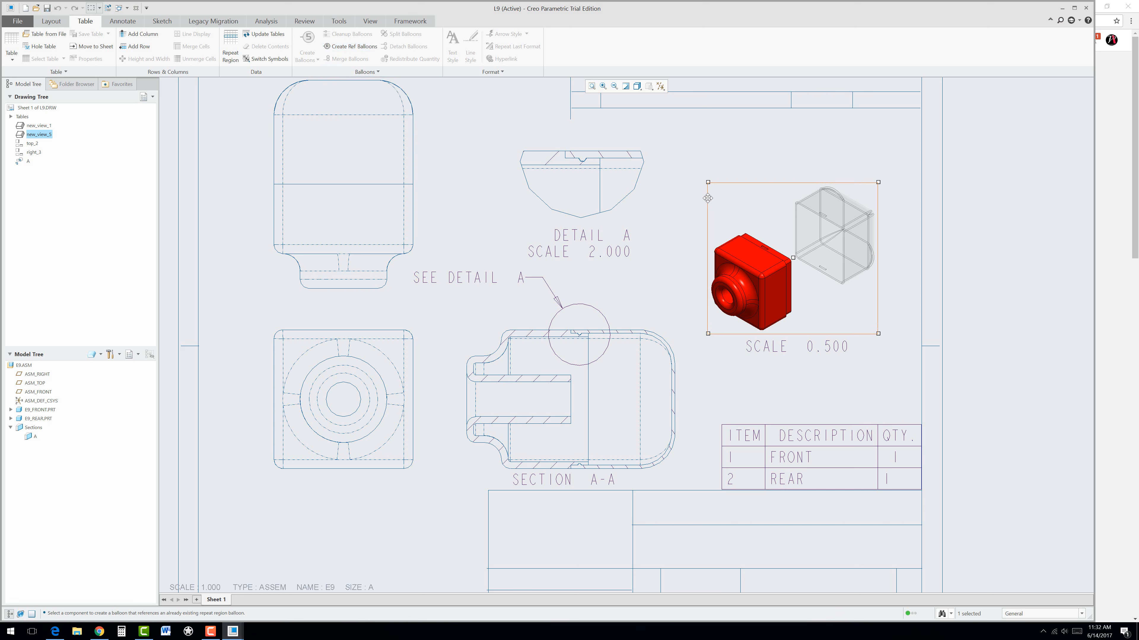
{"action": "left_click", "coordinate": [337, 48]}
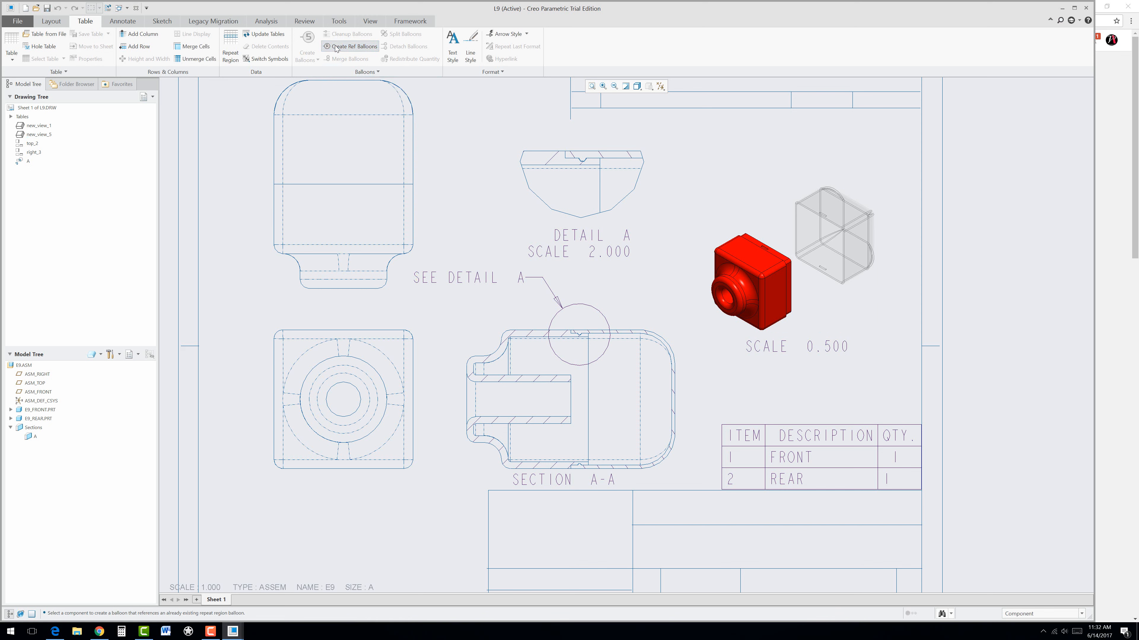
{"action": "left_click", "coordinate": [803, 206]}
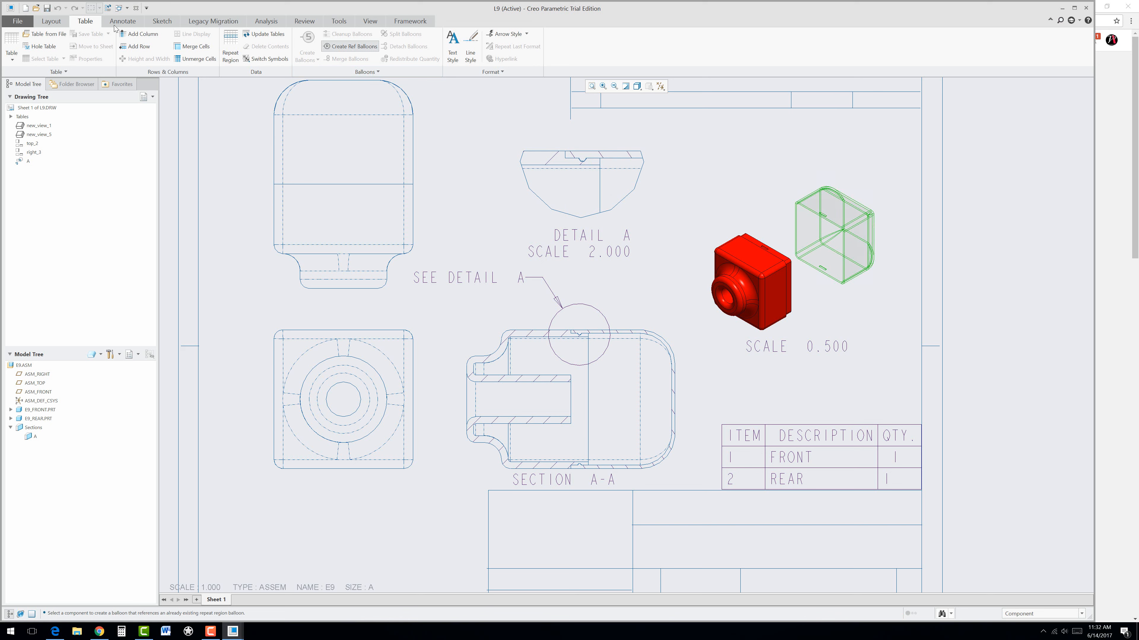
Place an annotation note reading 2 just above the transparent rear part in the exploded isometric view
{"action": "left_click", "coordinate": [128, 25]}
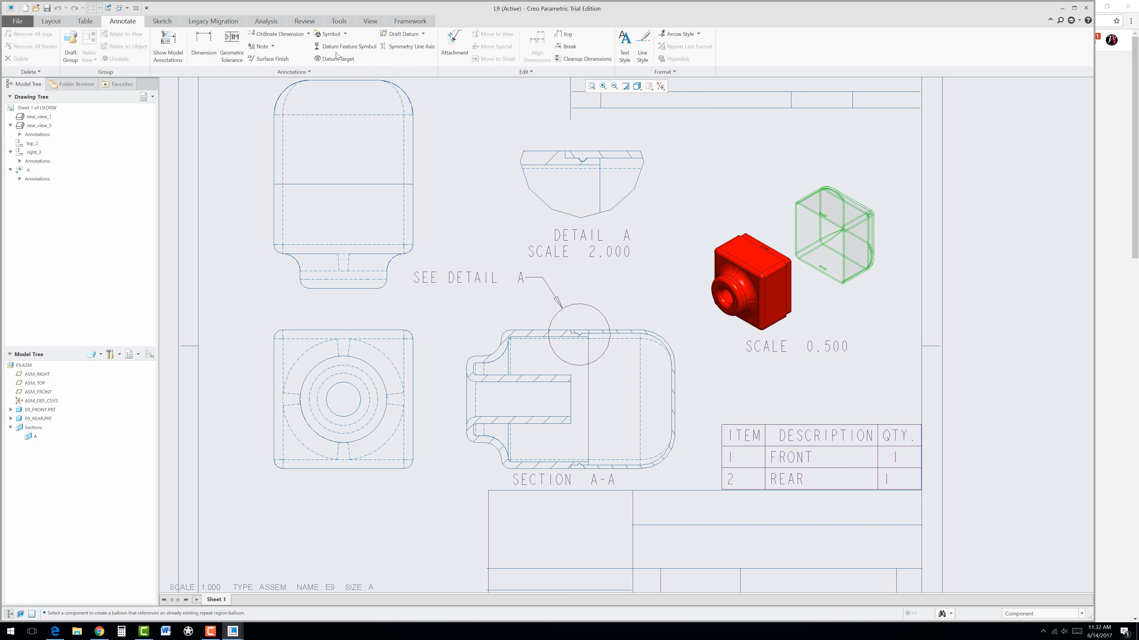
{"action": "left_click", "coordinate": [266, 48]}
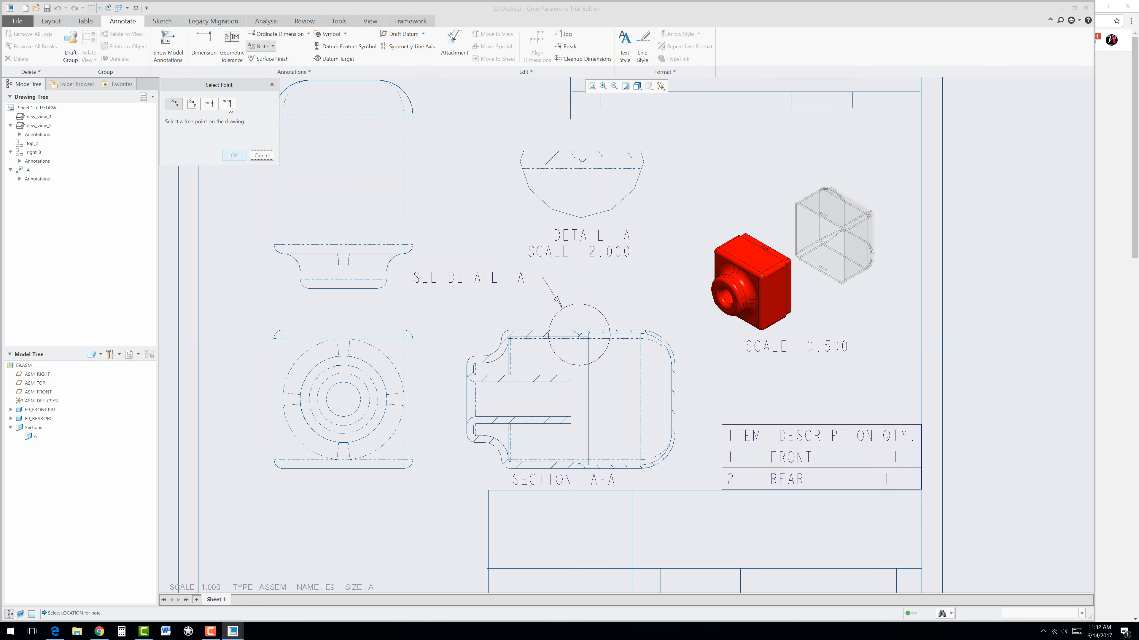
{"action": "left_click", "coordinate": [836, 202]}
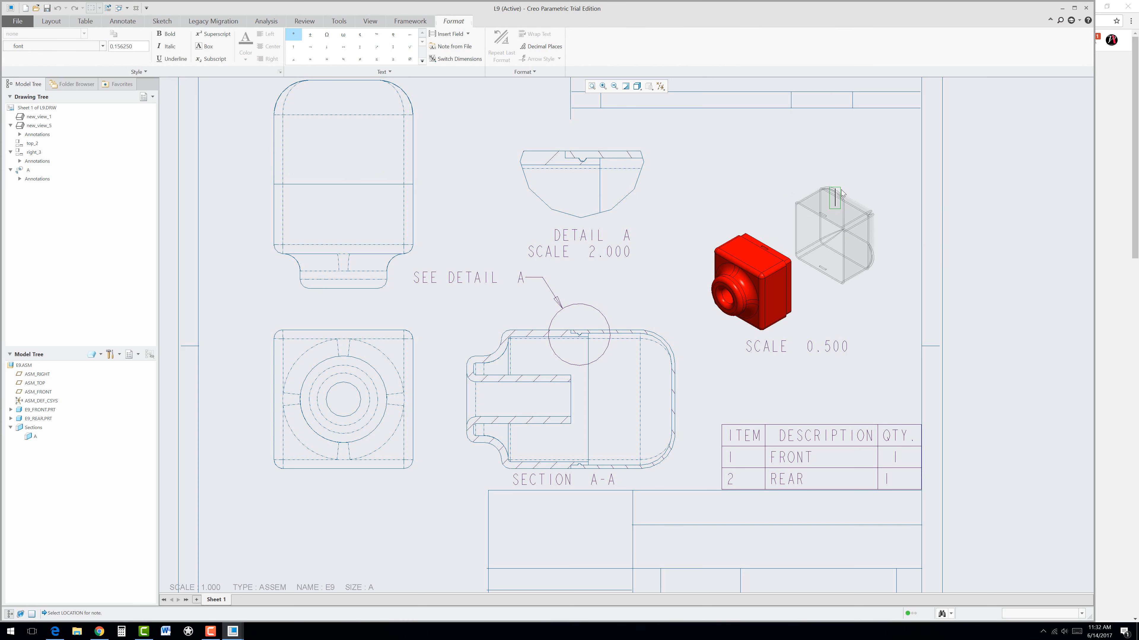
{"action": "type", "text": "2"}
{"action": "left_click_drag", "start_coordinate": [838, 207], "coordinate": [864, 182]}
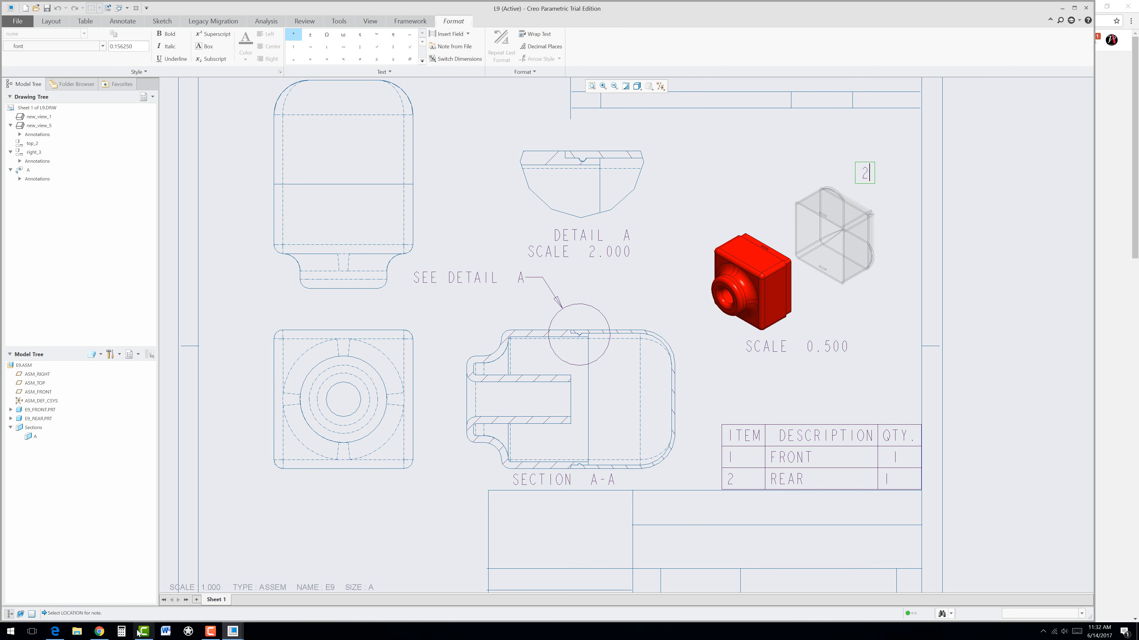
{"action": "left_click", "coordinate": [213, 632]}
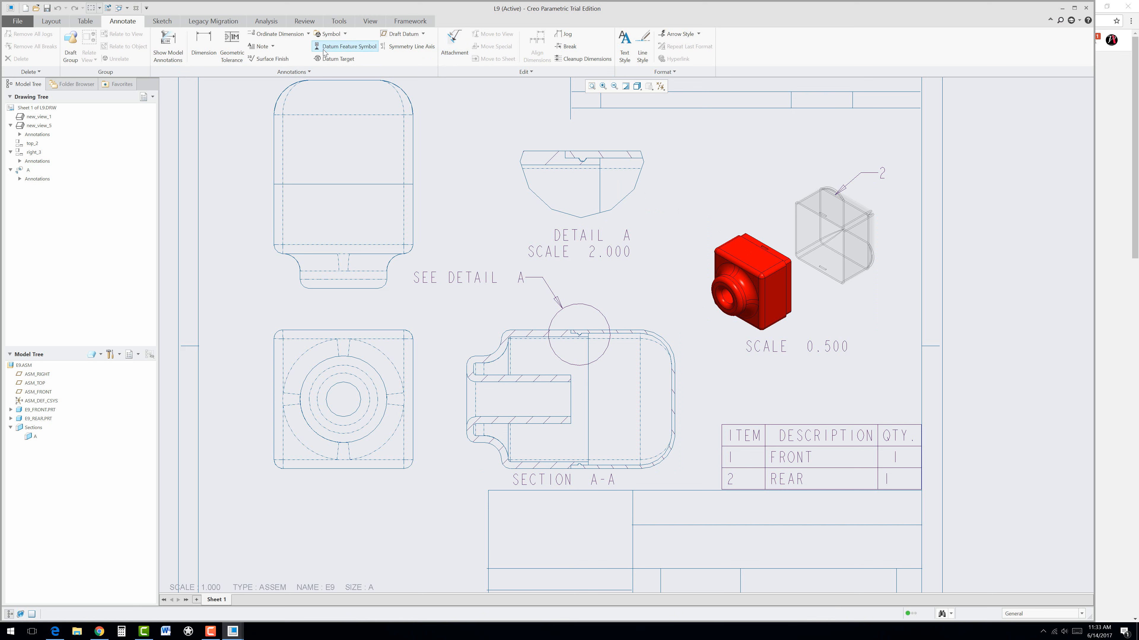
Attach a leader note reading 1 to the upper-left corner of the red front part in the exploded isometric view
{"action": "left_click", "coordinate": [272, 46]}
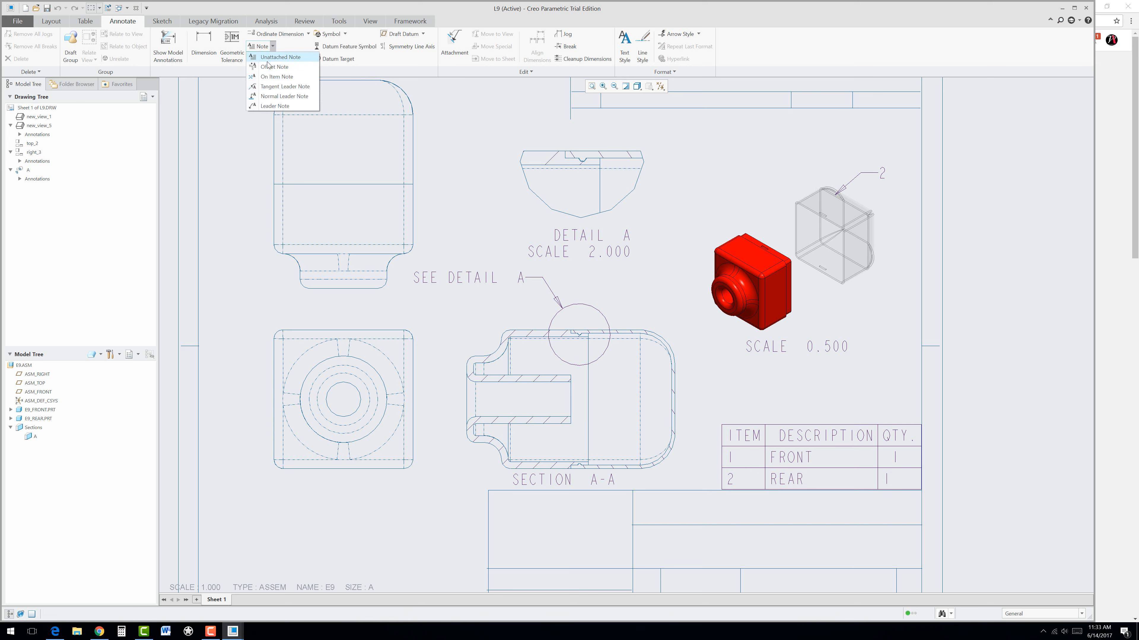
{"action": "left_click", "coordinate": [283, 106]}
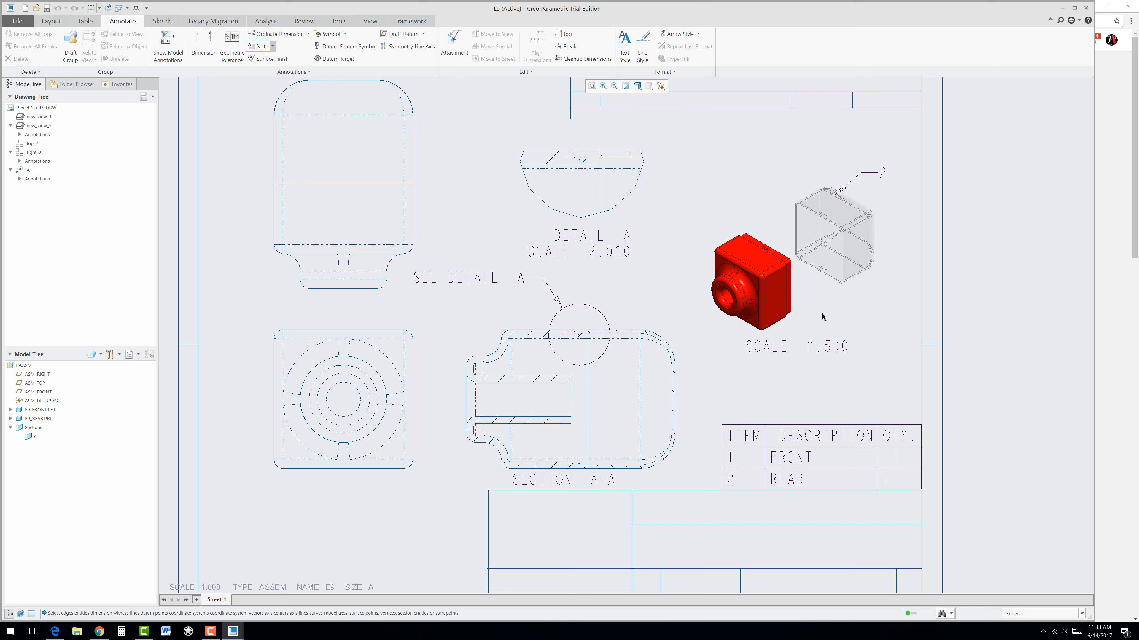
{"action": "left_click", "coordinate": [731, 252]}
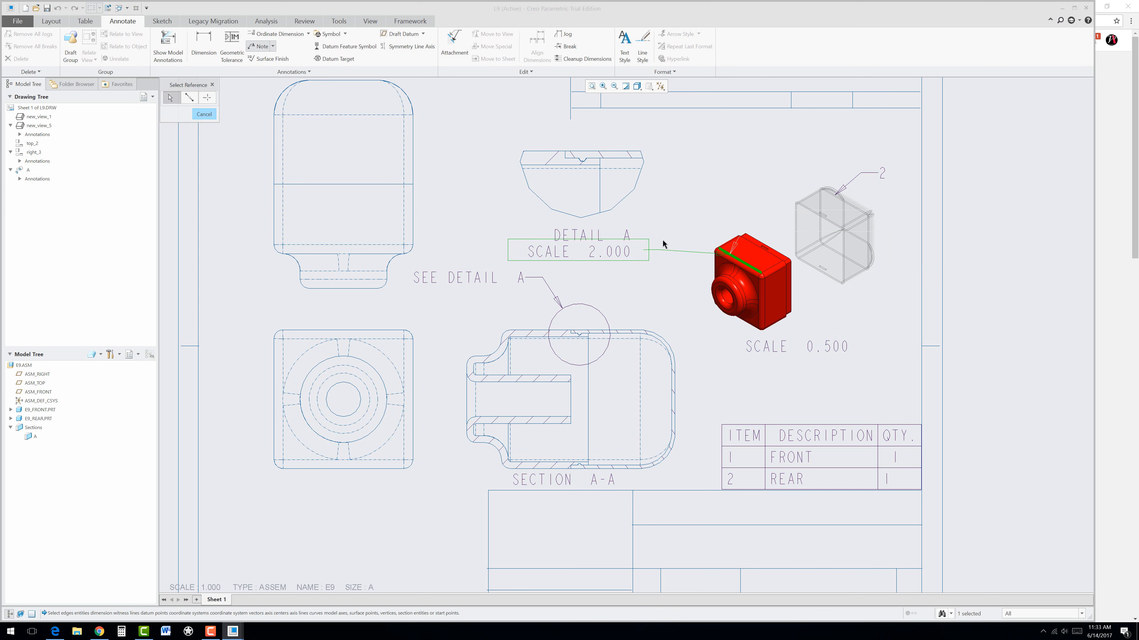
{"action": "left_click", "coordinate": [690, 212]}
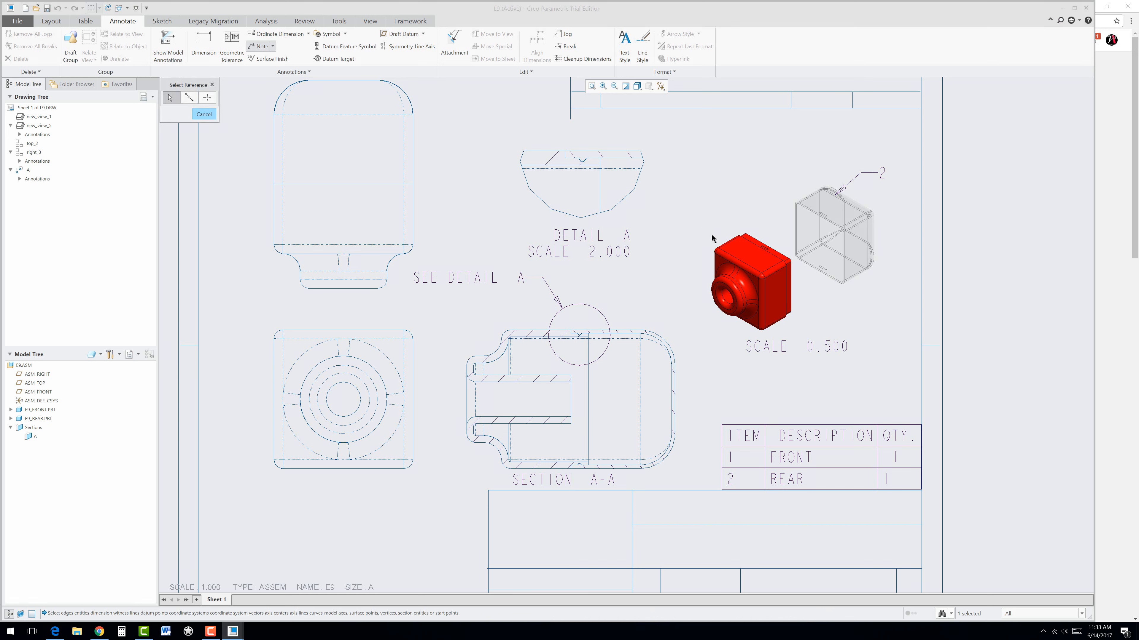
{"action": "left_click", "coordinate": [718, 247]}
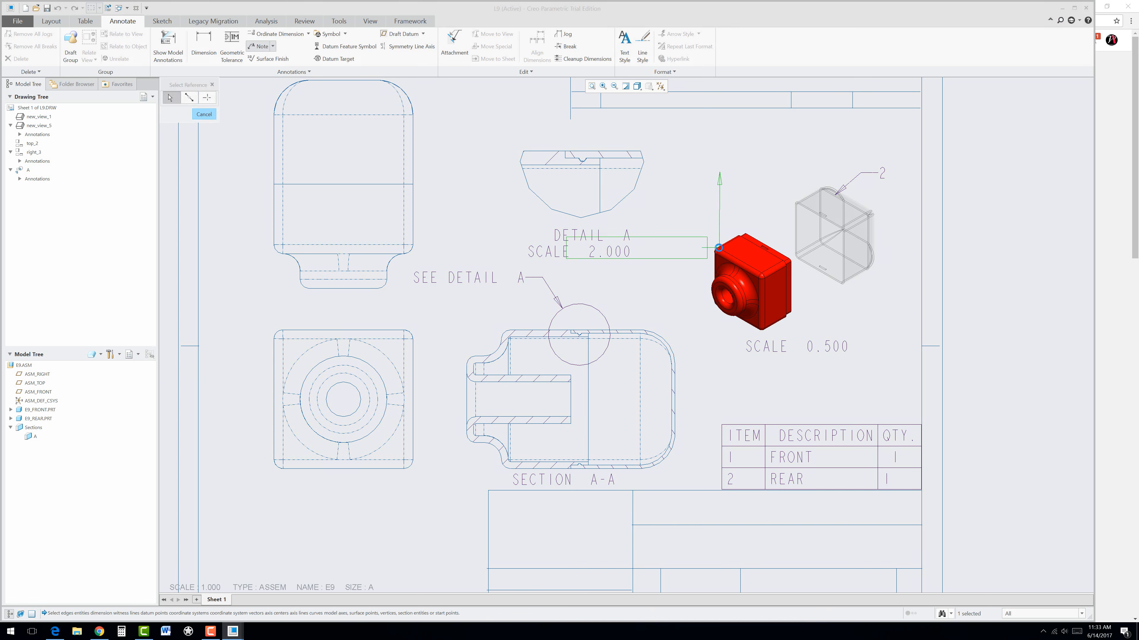
{"action": "middle_click", "coordinate": [723, 217]}
{"action": "type", "text": "1"}
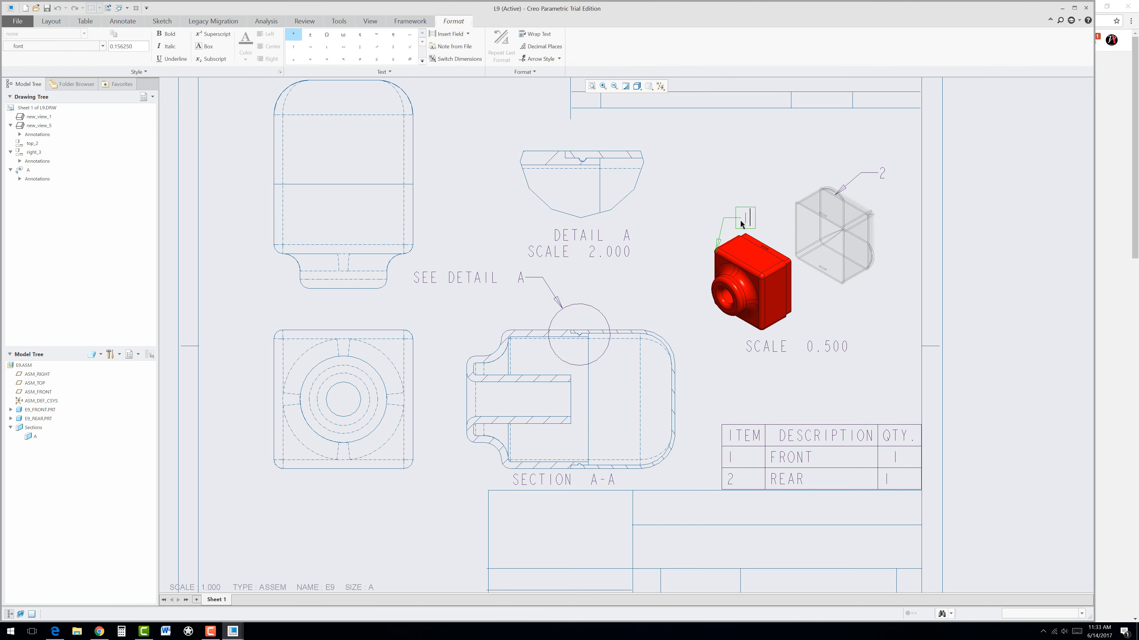
{"action": "left_click", "coordinate": [813, 175]}
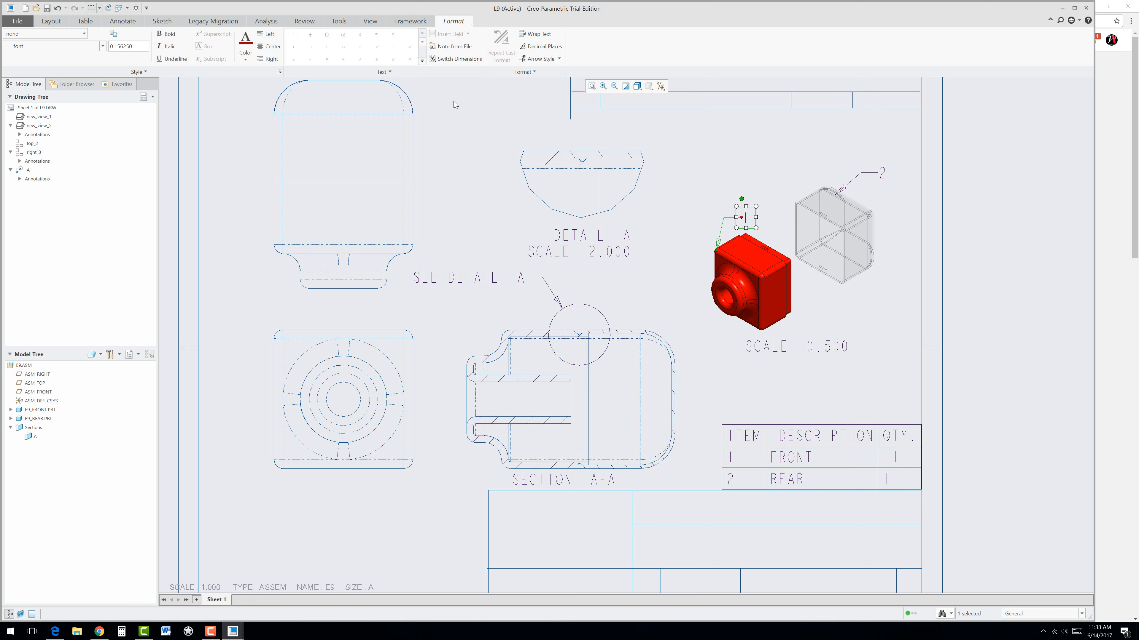
{"action": "left_click", "coordinate": [806, 197]}
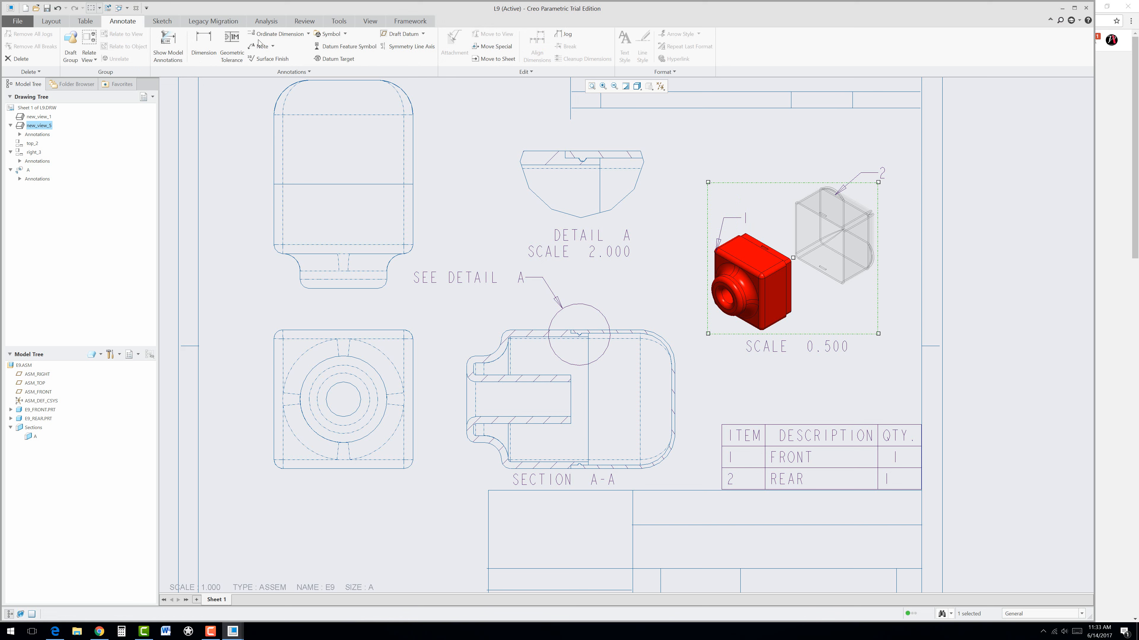
Attach a leader note reading 2 to the upper-left edge of the transparent rear part, with its text above and left of the part
{"action": "left_click", "coordinate": [274, 50]}
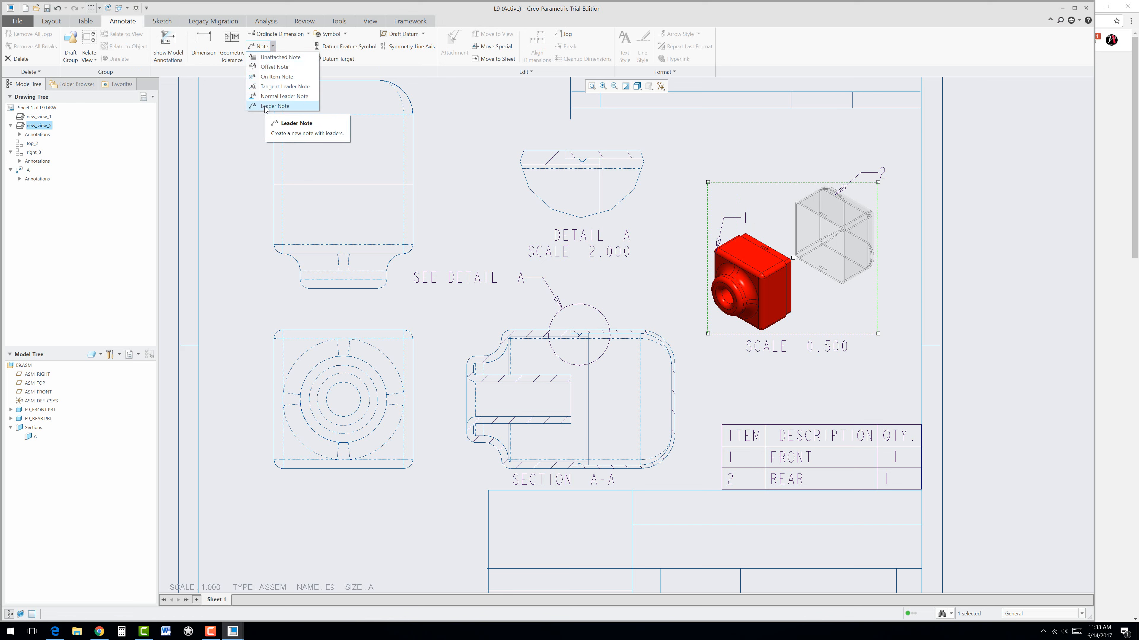
{"action": "left_click", "coordinate": [274, 106]}
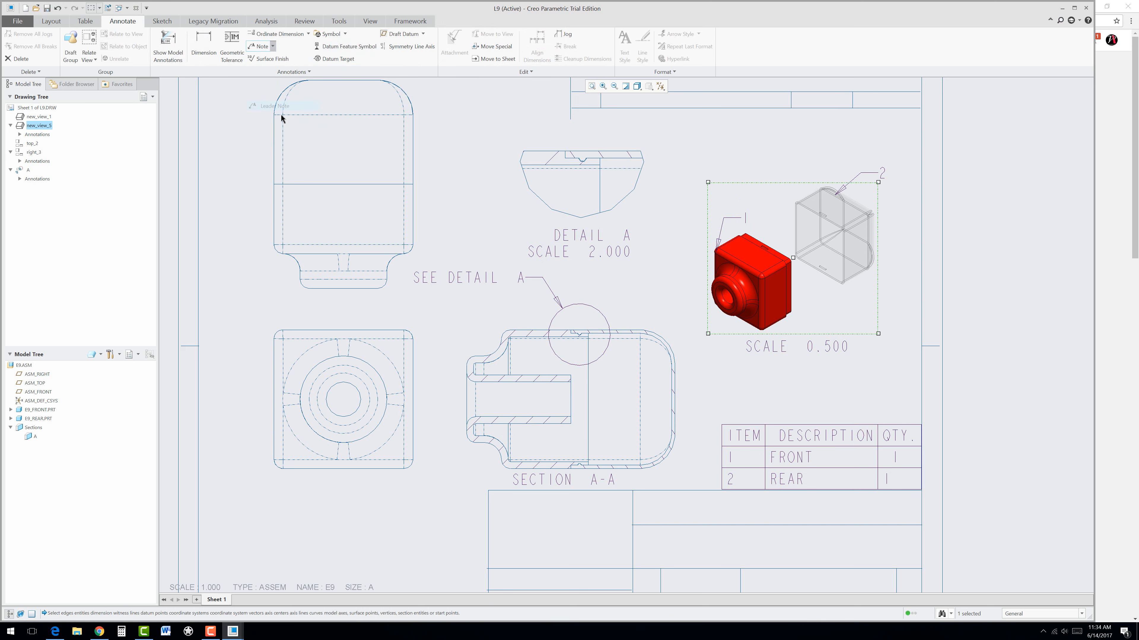
{"action": "left_click", "coordinate": [808, 197]}
{"action": "middle_click", "coordinate": [784, 175]}
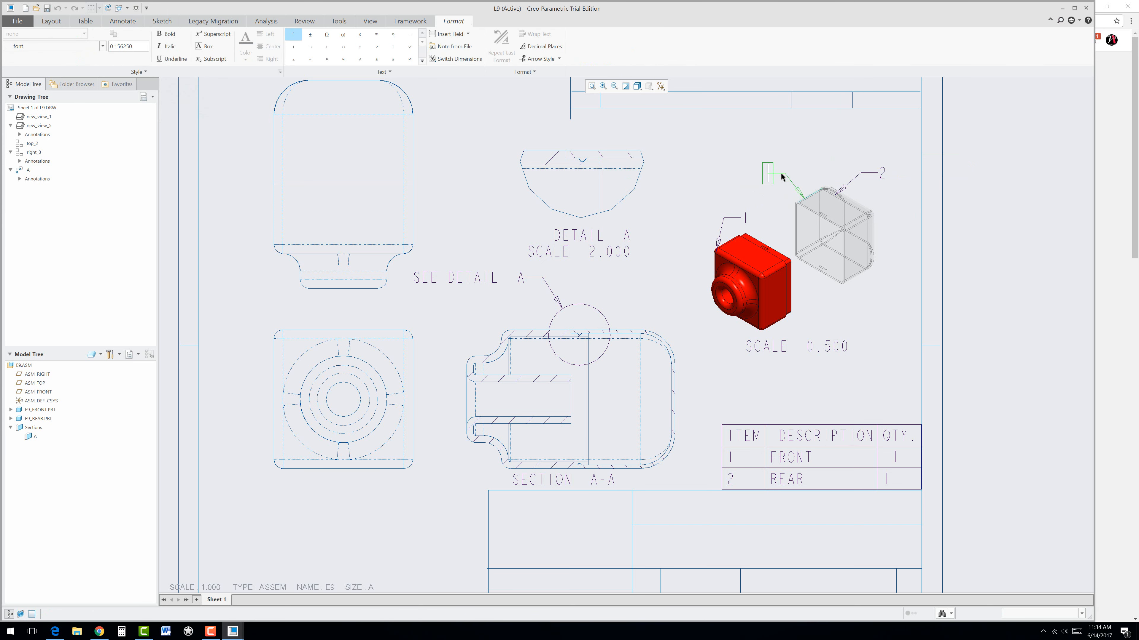
{"action": "type", "text": "2"}
{"action": "key", "text": "Return"}
{"action": "left_click", "coordinate": [784, 186]}
Delete the original item 2 note at the upper right of the transparent rear part
{"action": "left_click", "coordinate": [855, 161]}
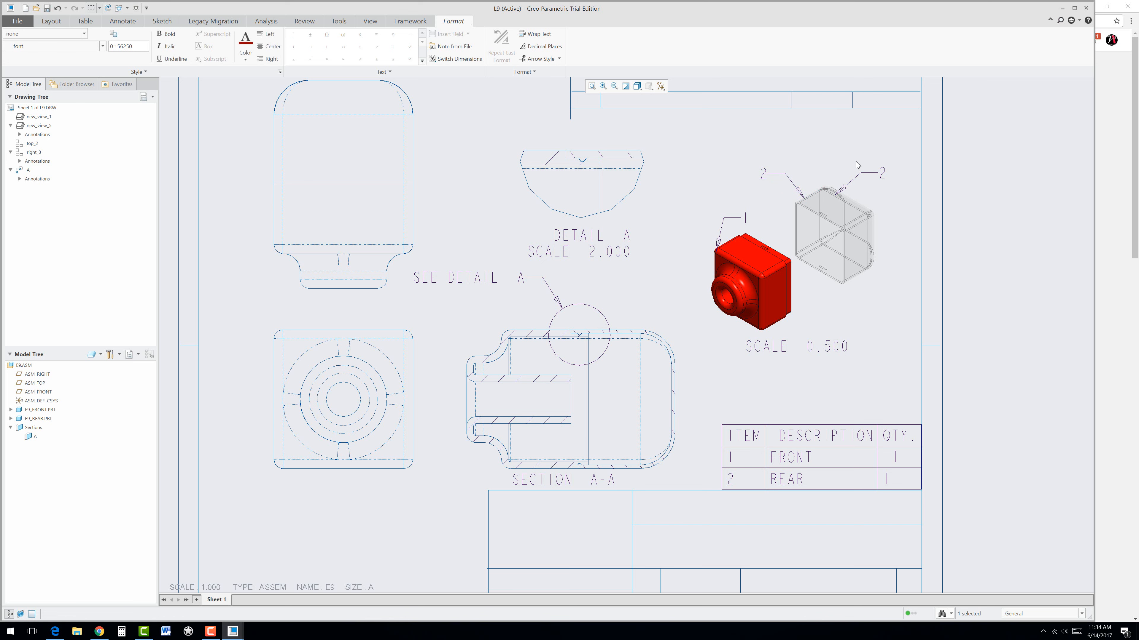
{"action": "left_click", "coordinate": [863, 173]}
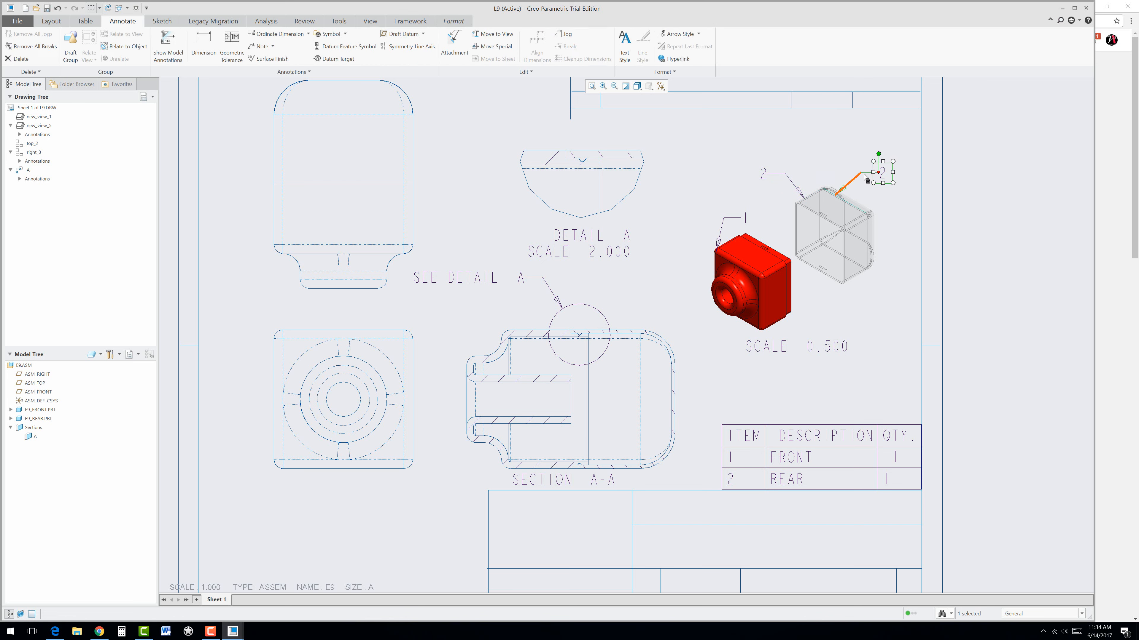
{"action": "key", "text": "Delete"}
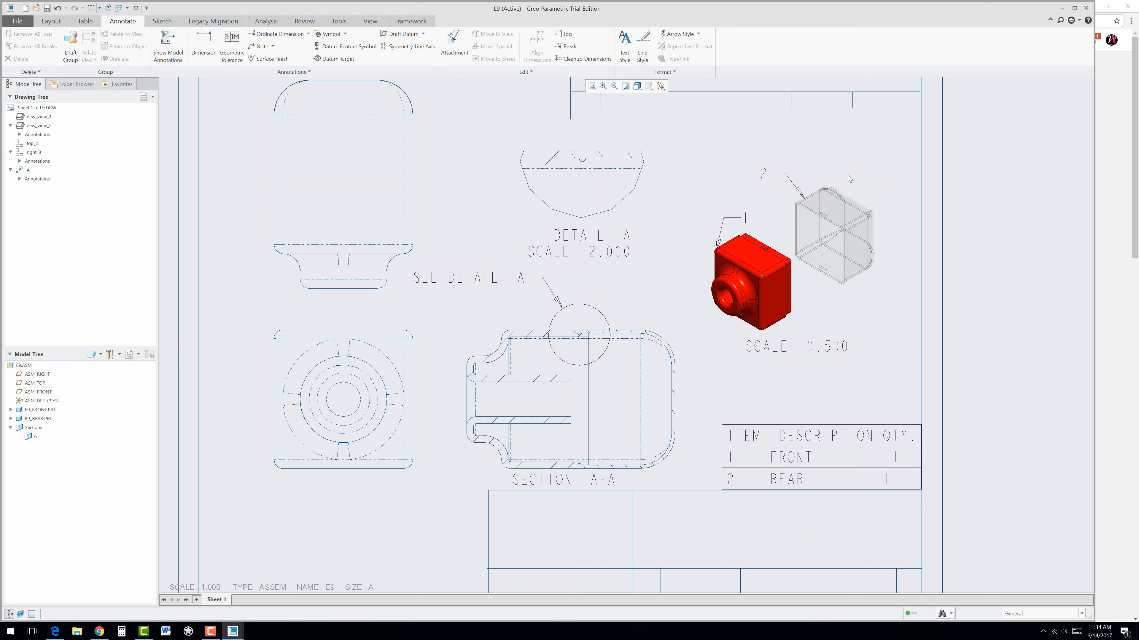